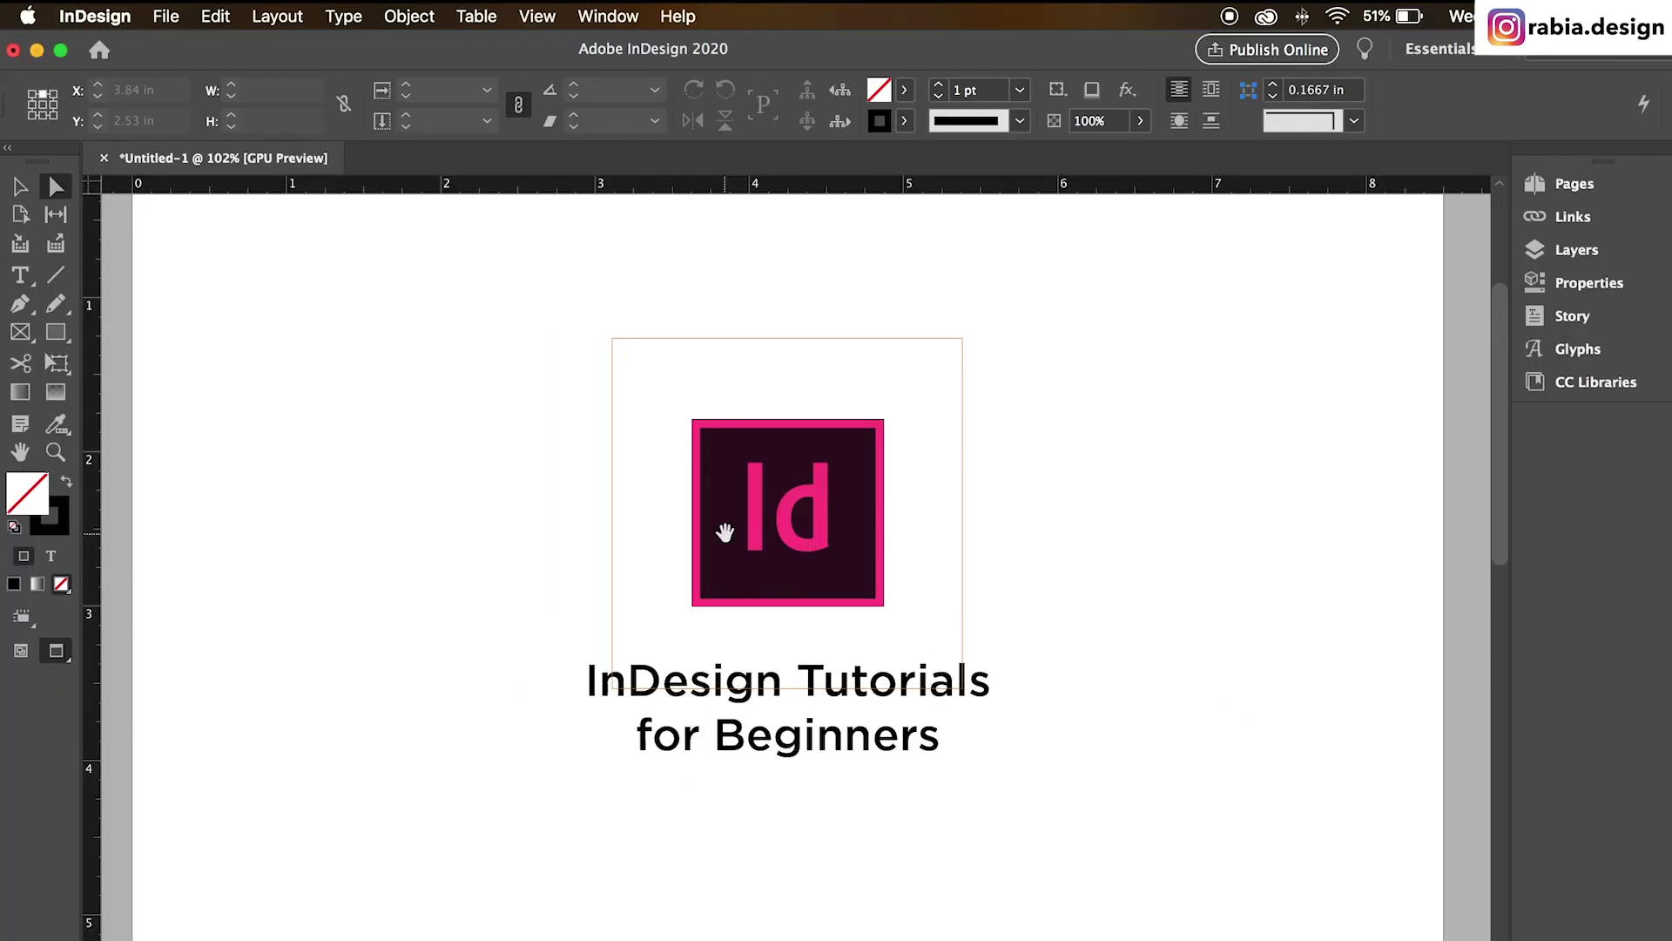
Select the image inside the Id logo frame, then deselect it
left_click(459, 399)
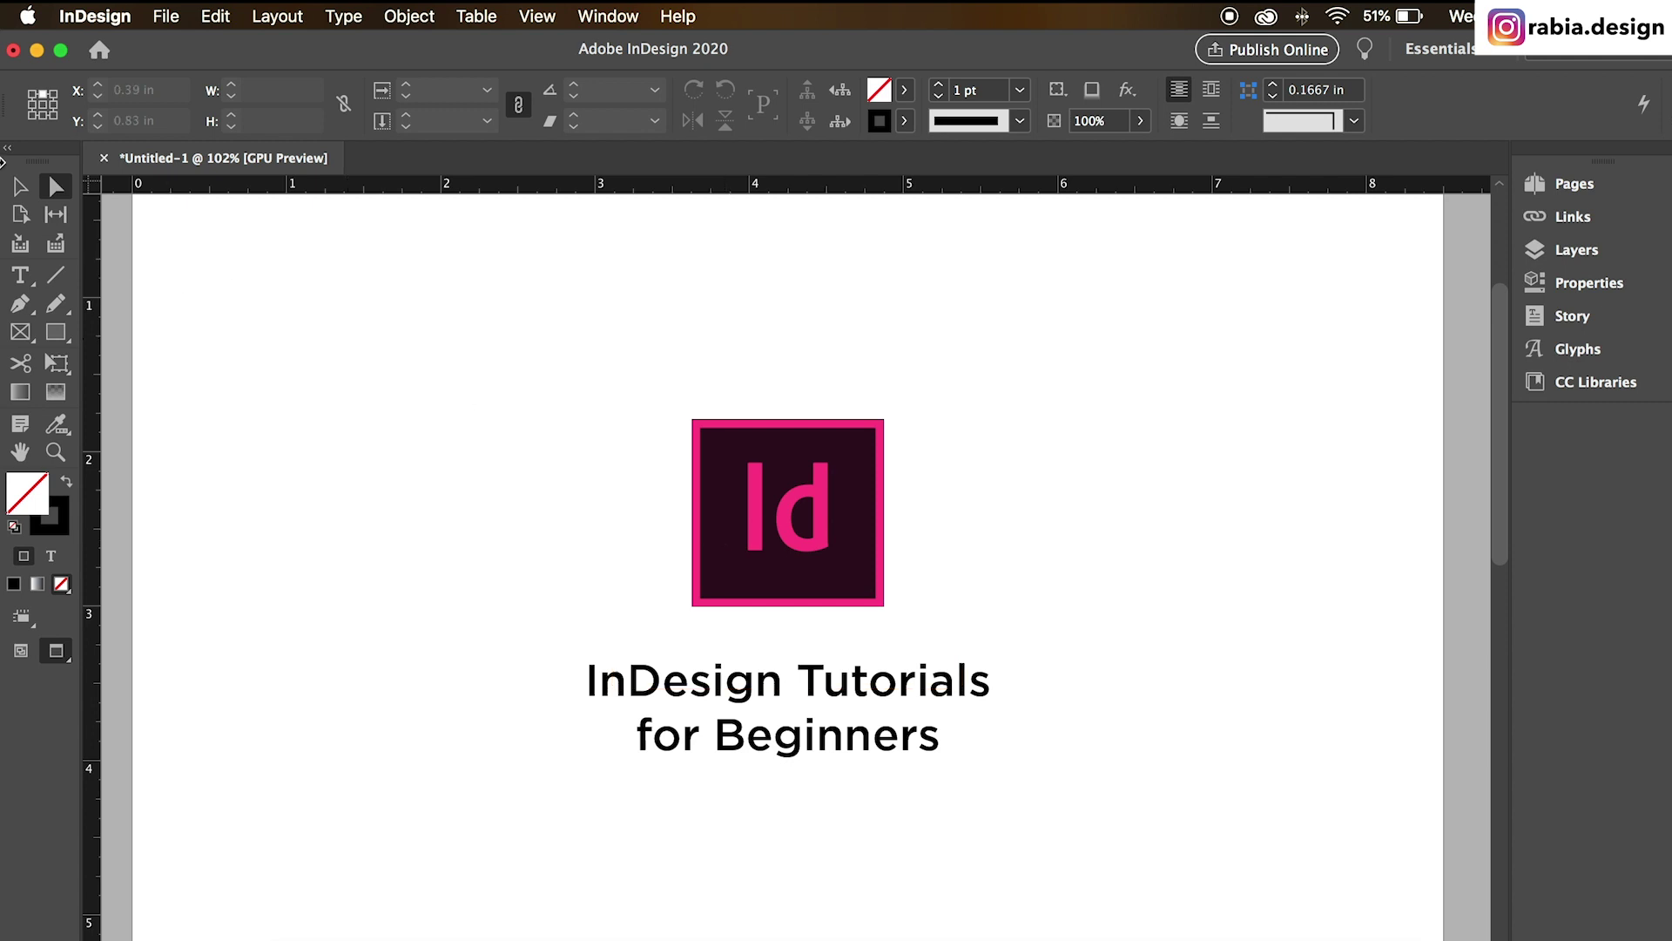
left_click(23, 187)
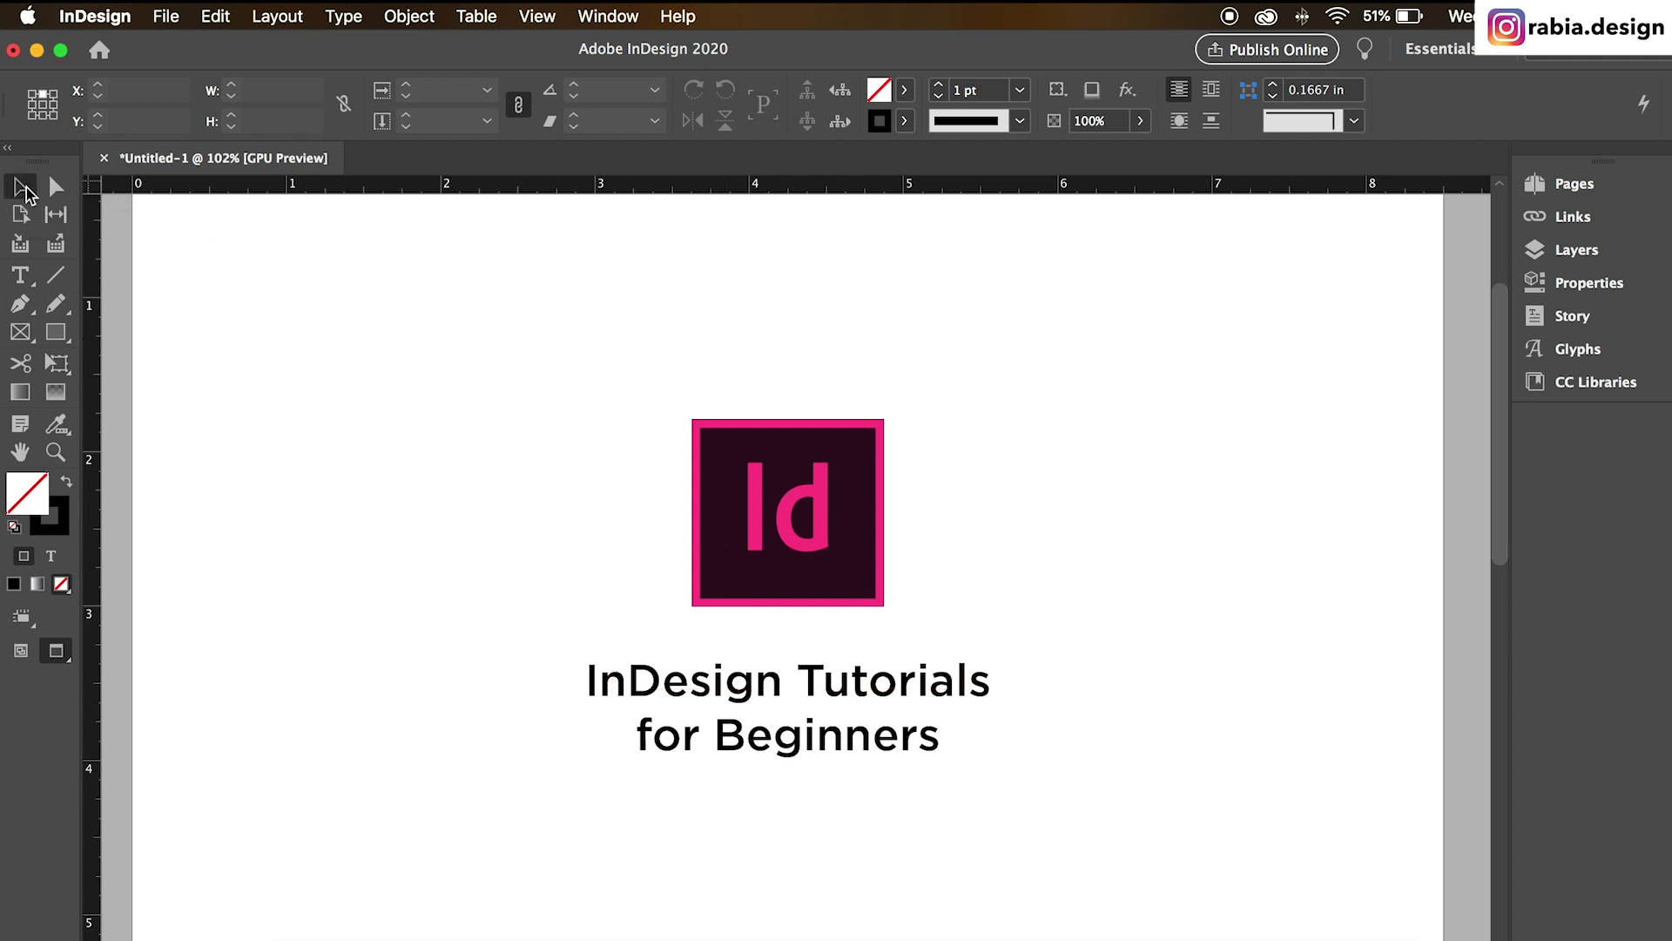
double_click(771, 462)
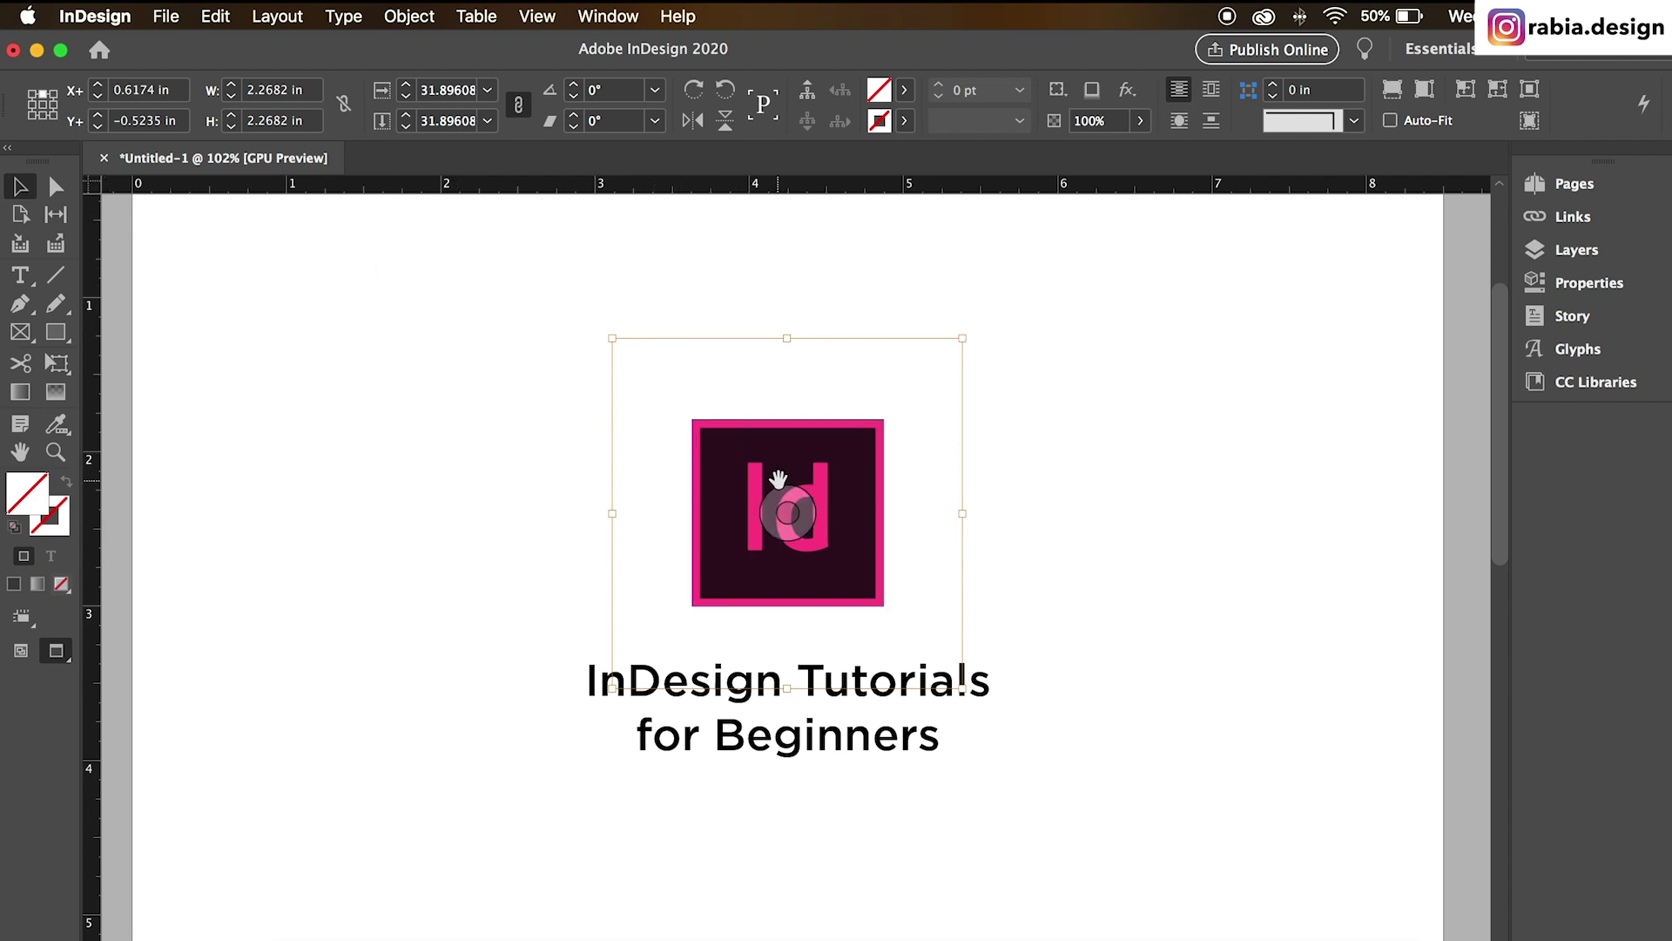
left_click(432, 466)
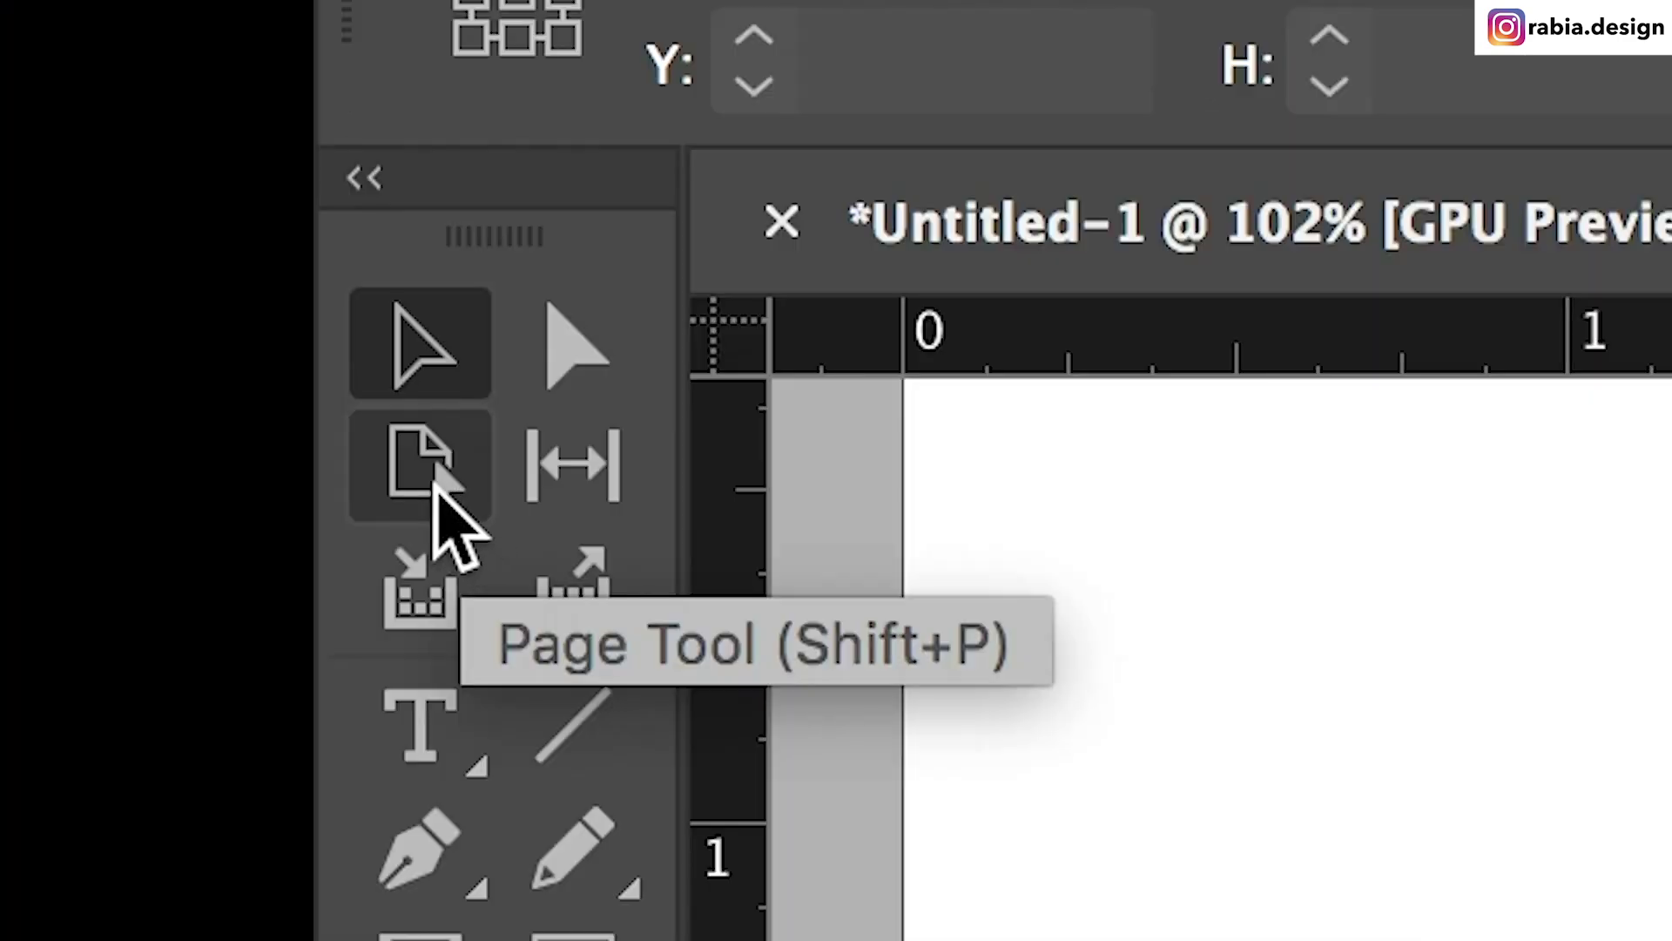
Zoom out and try repositioning and resizing the page with the Page tool
left_click(420, 464)
key("ctrl+0")
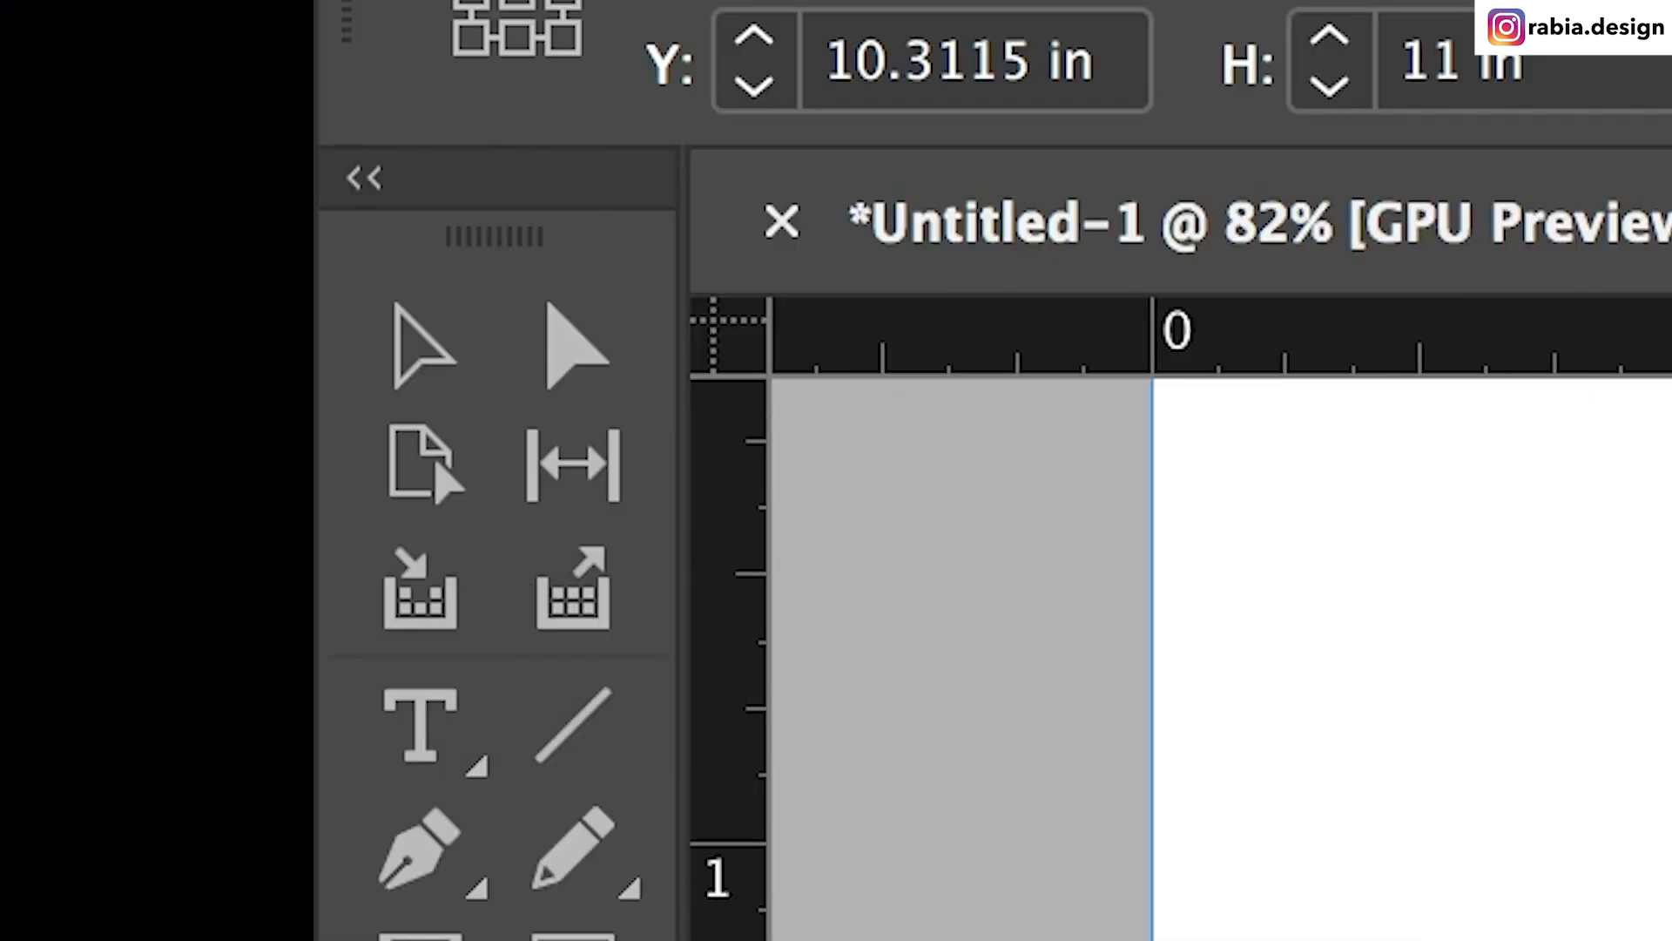
key("v")
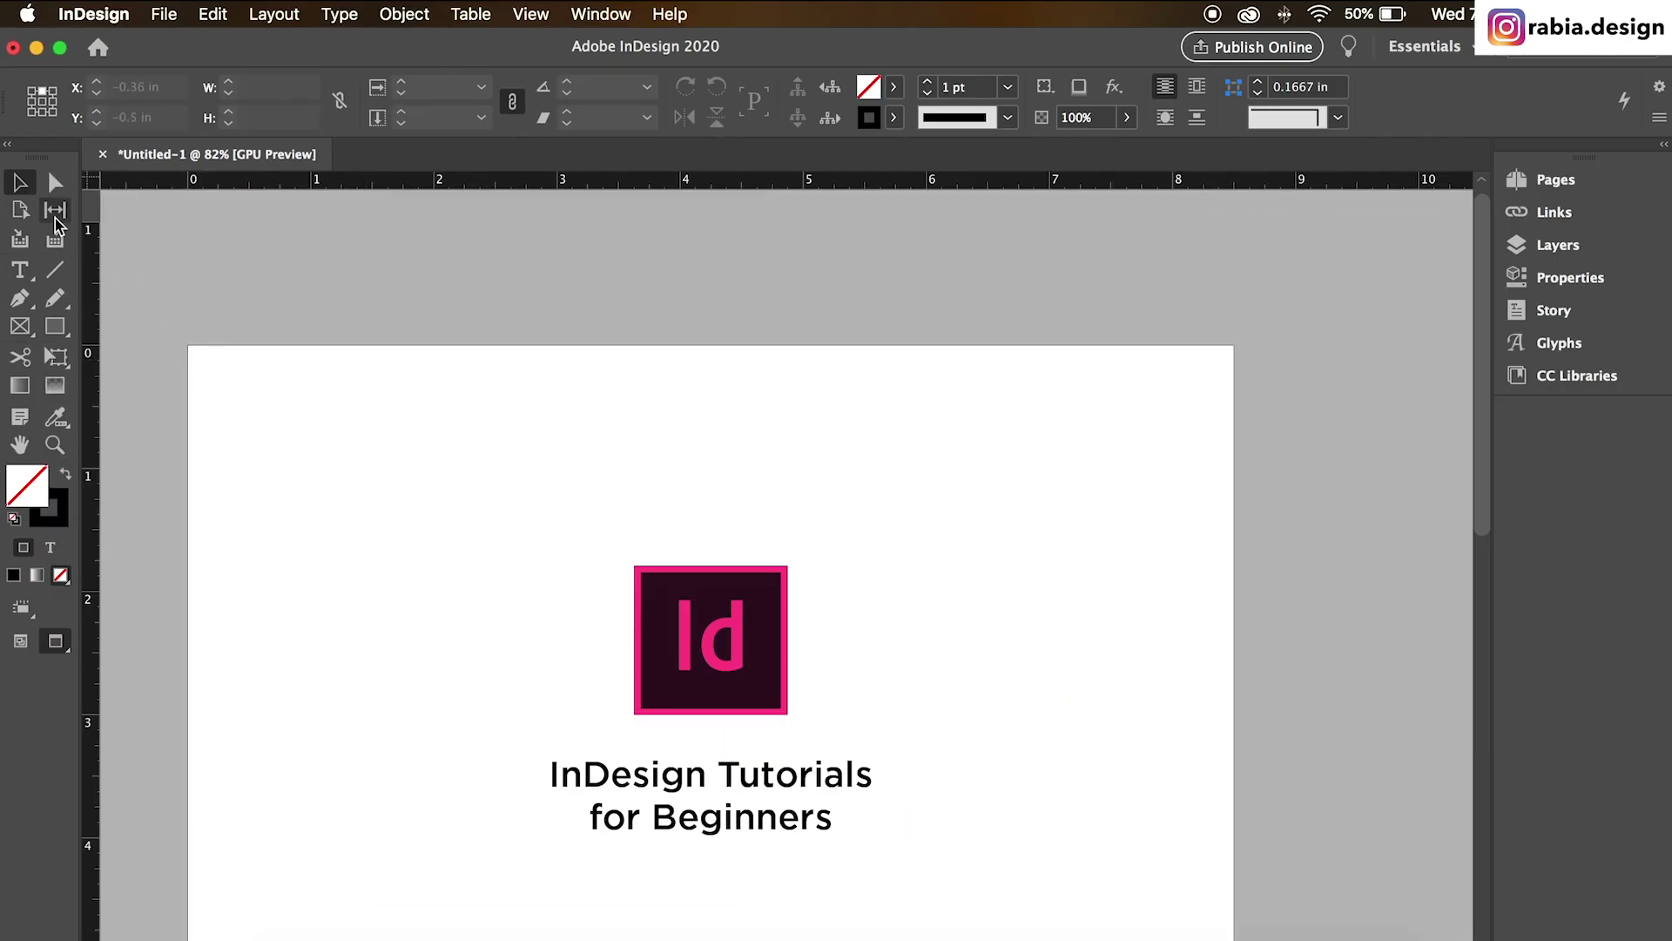
left_click(19, 213)
left_click_drag(195, 355, 346, 504)
left_click_drag(192, 346, 545, 526)
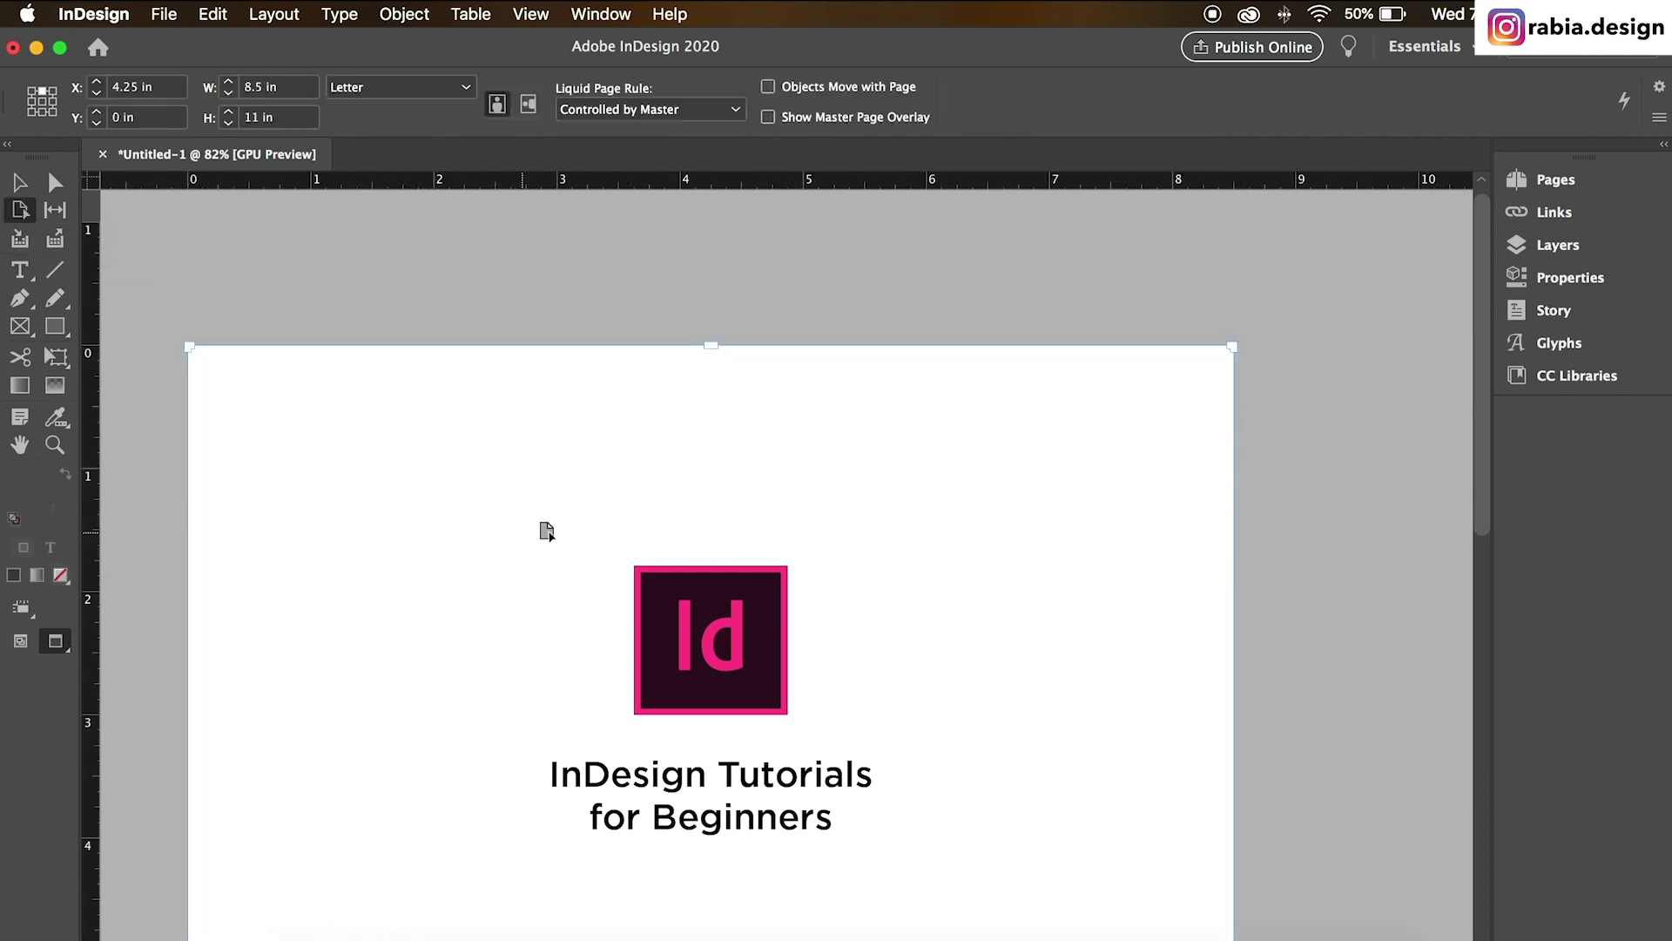
left_click(1581, 183)
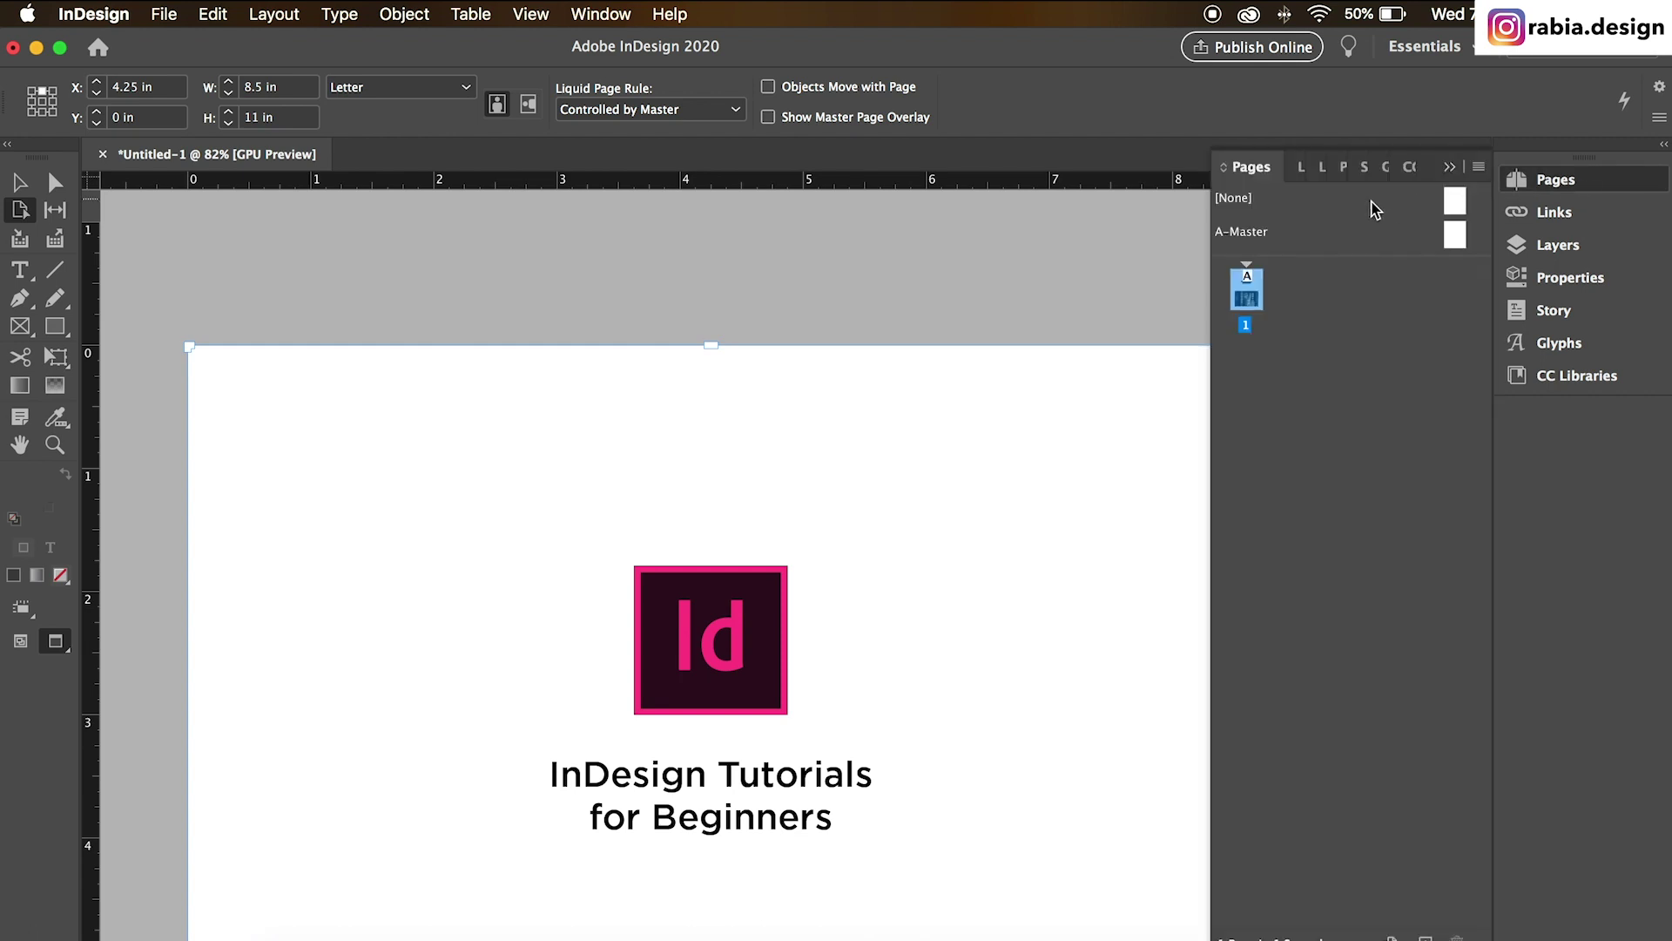
left_click(1573, 183)
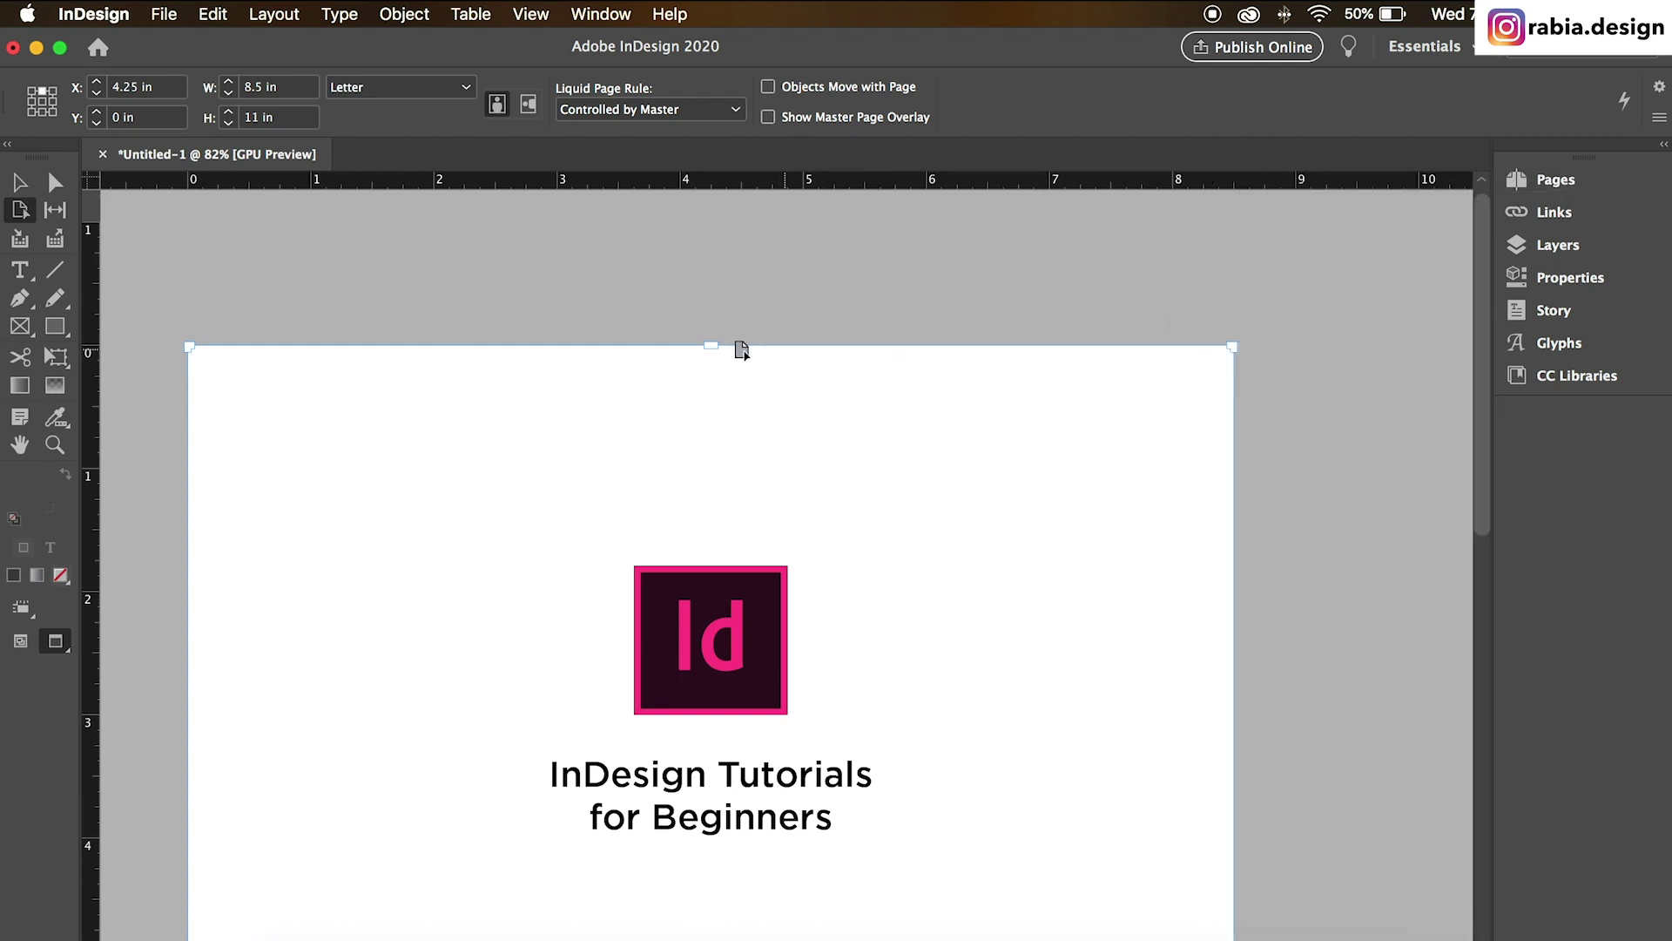
left_click_drag(711, 346, 712, 352)
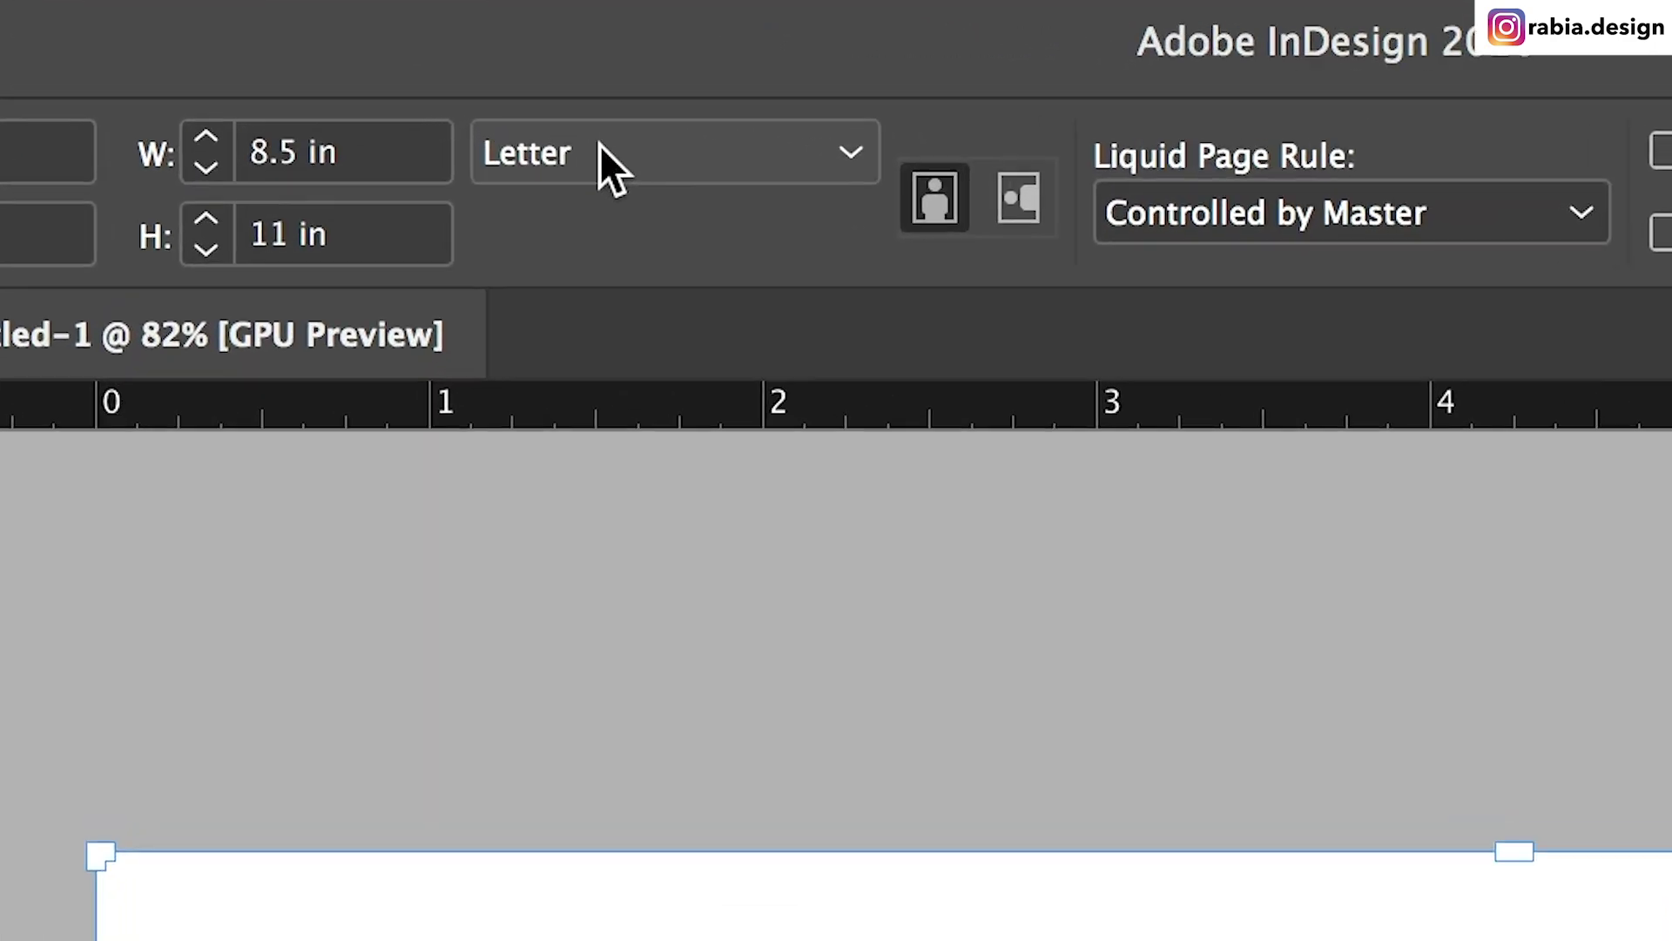
Change the page size to Tabloid and back to Letter, then try the Gap tool
left_click(371, 88)
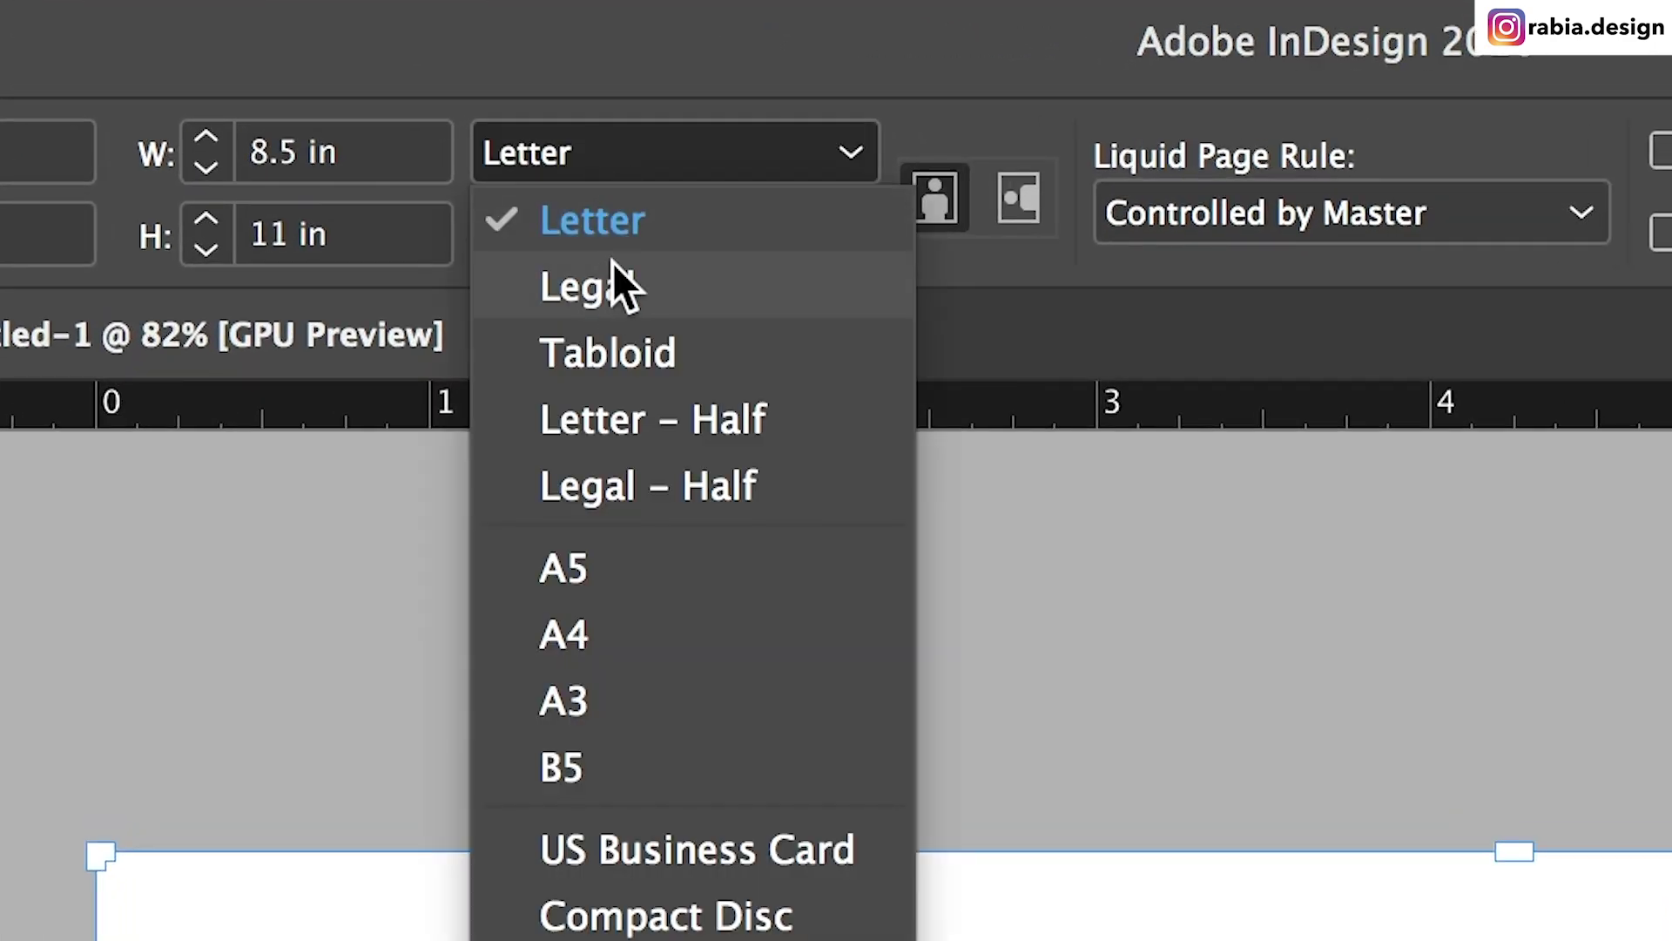
left_click(698, 363)
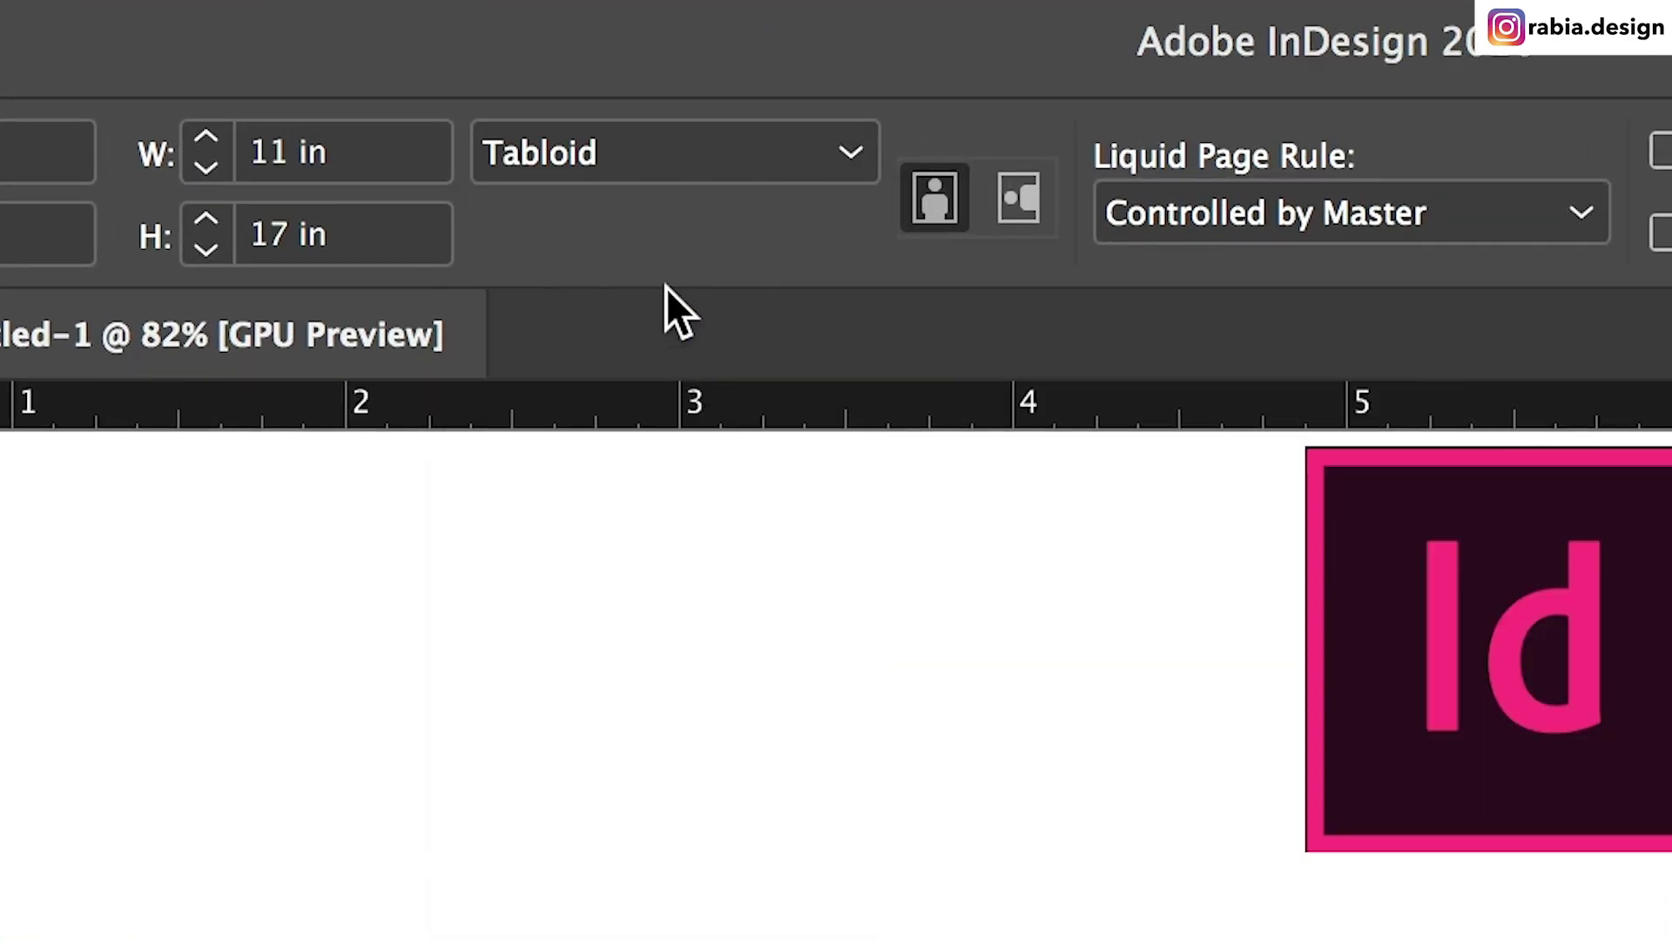
left_click(641, 160)
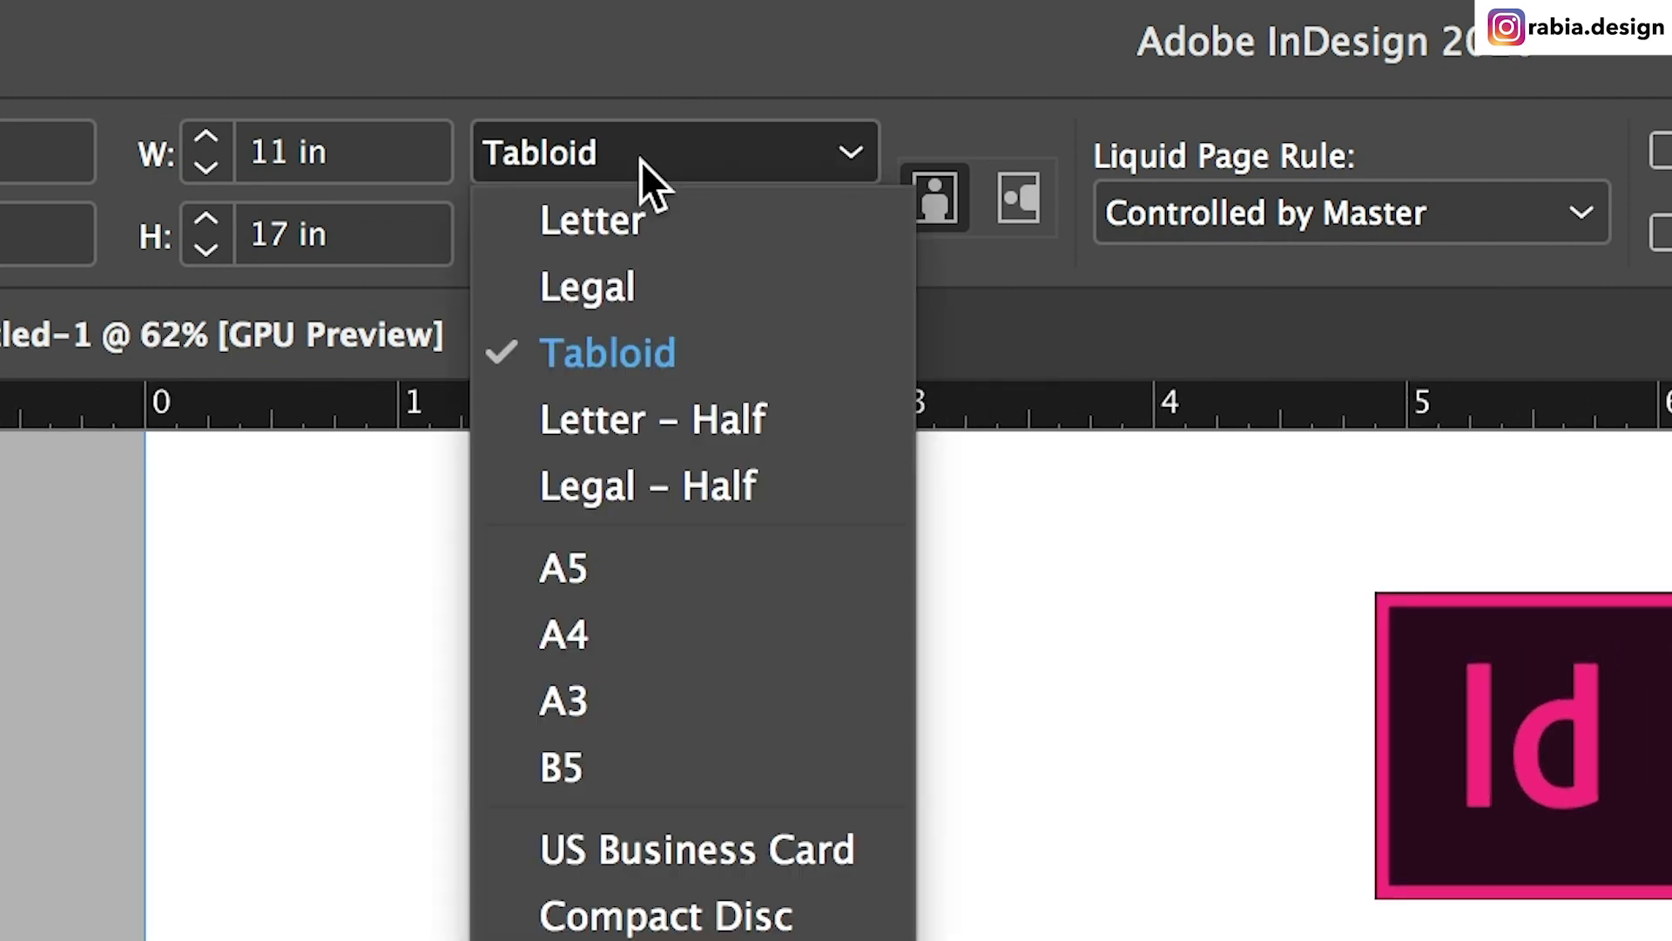
left_click(644, 225)
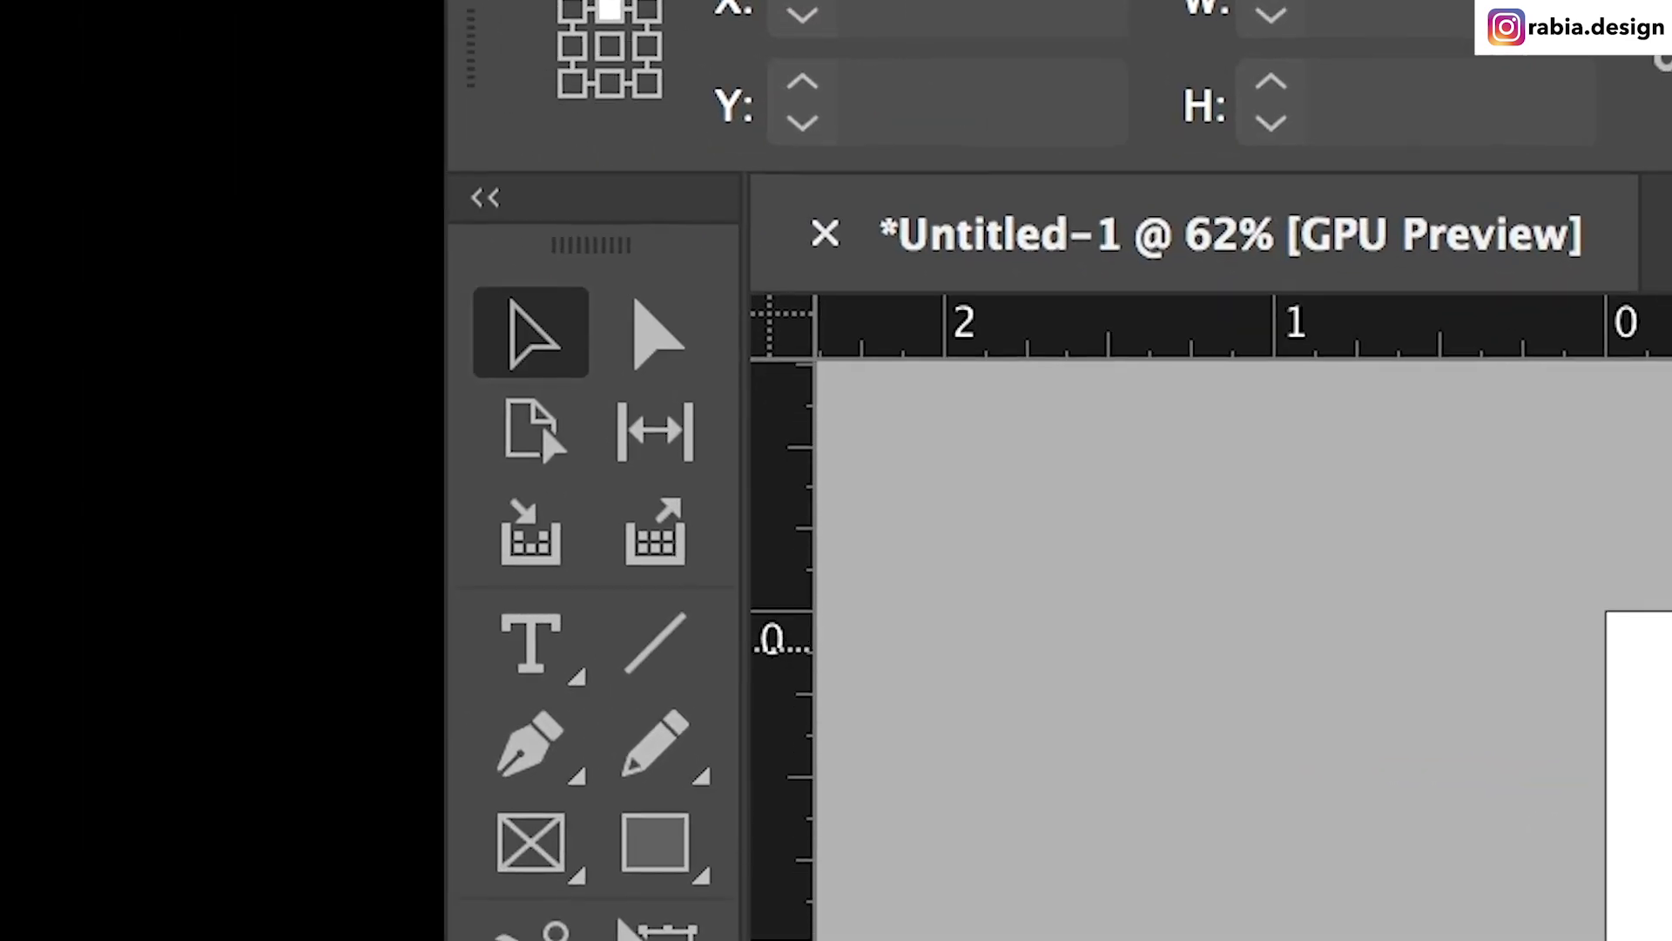
key("u")
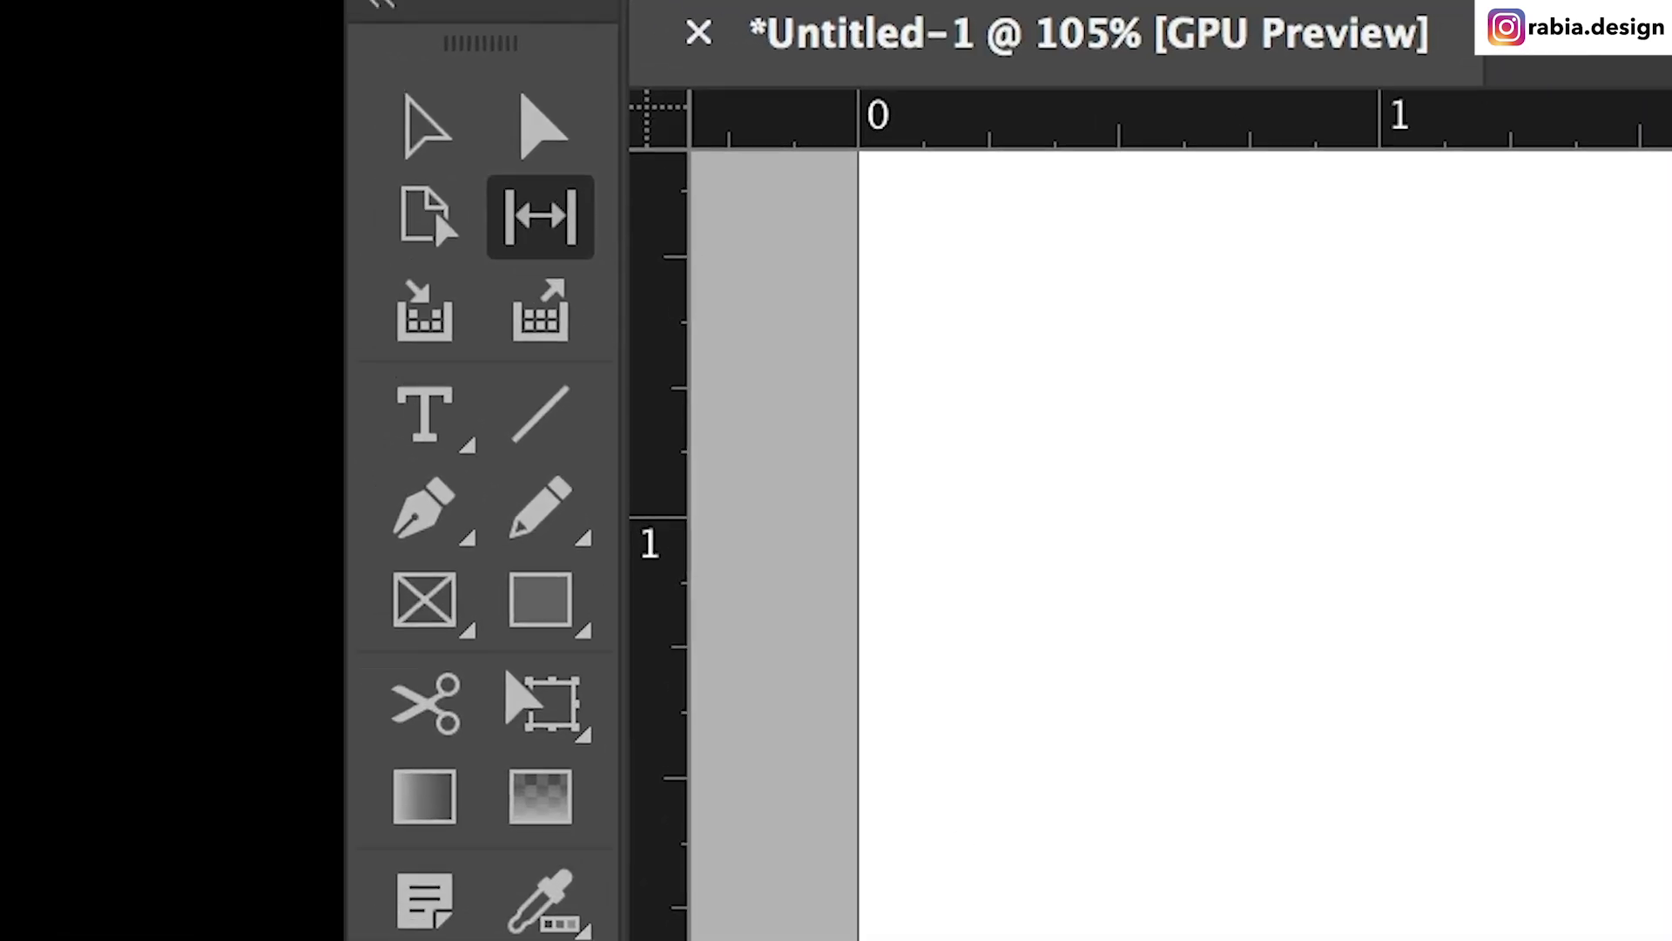
key("v")
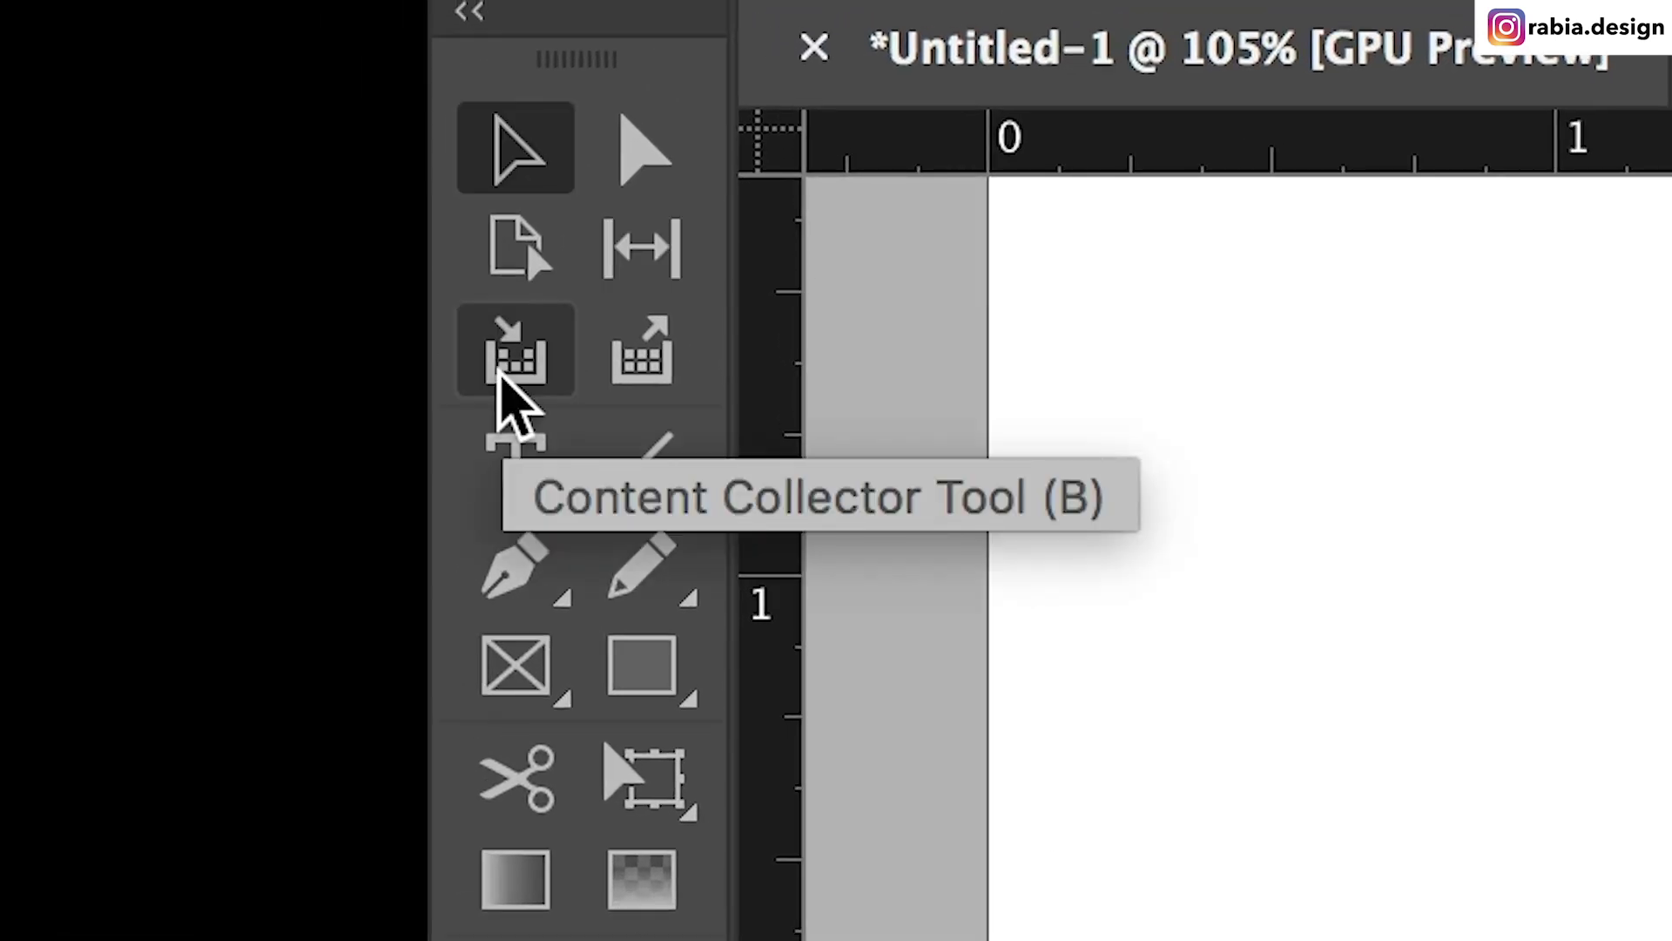
Collect the Id logo with the Content Collector, place a copy, then delete it
left_click(509, 362)
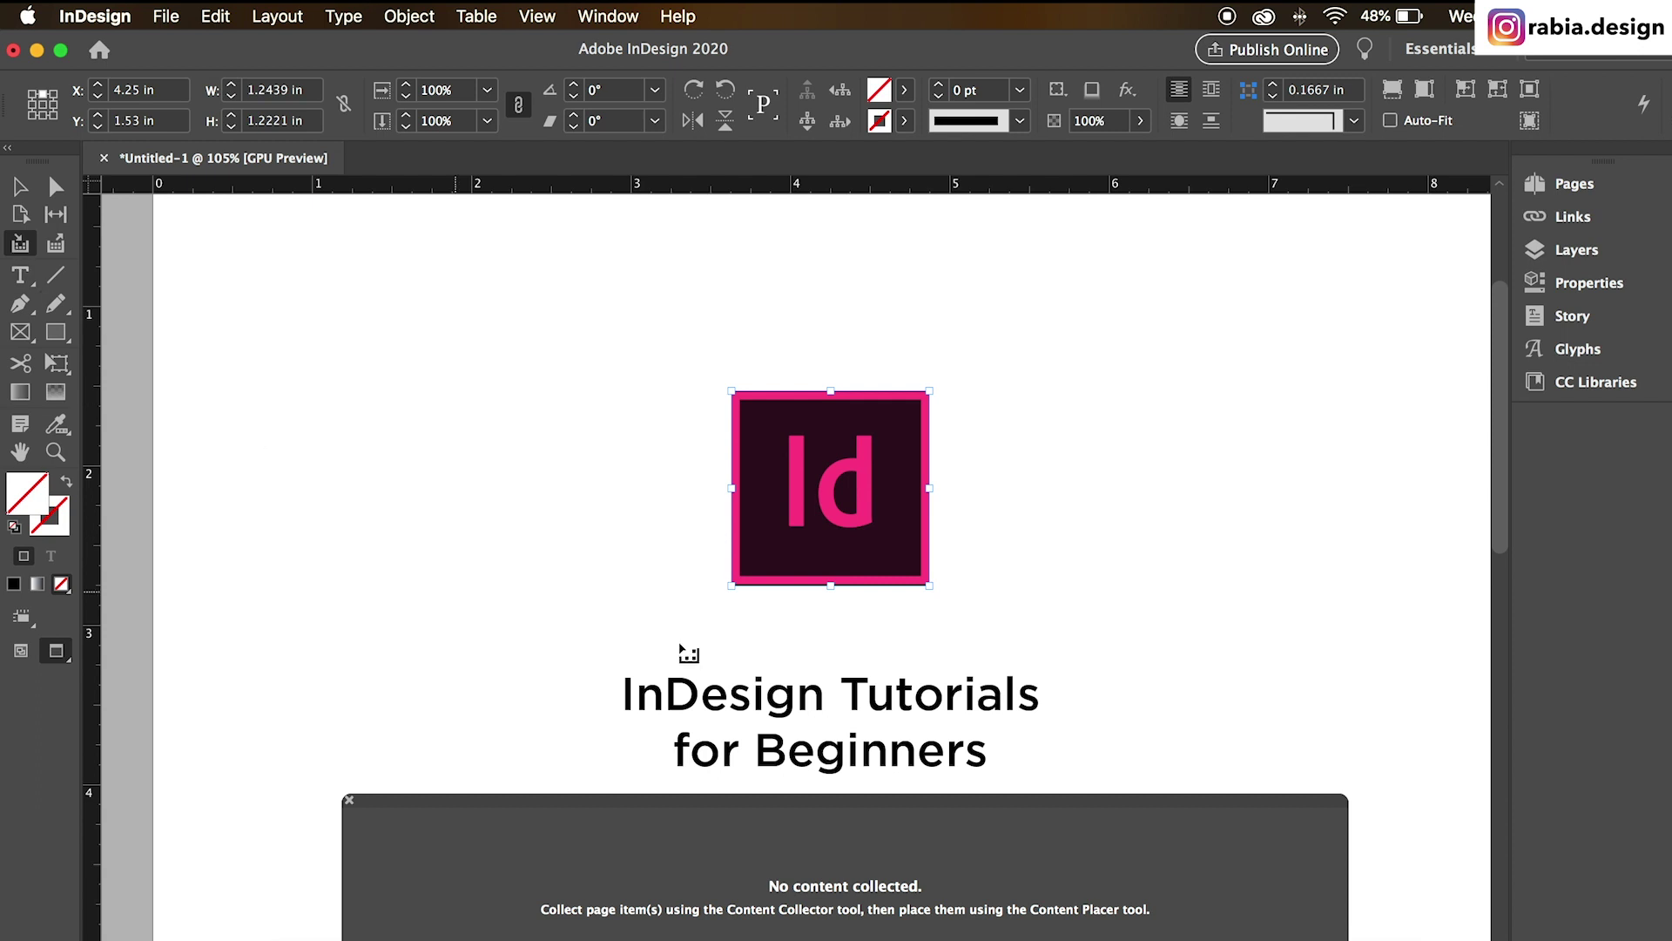
left_click(868, 444)
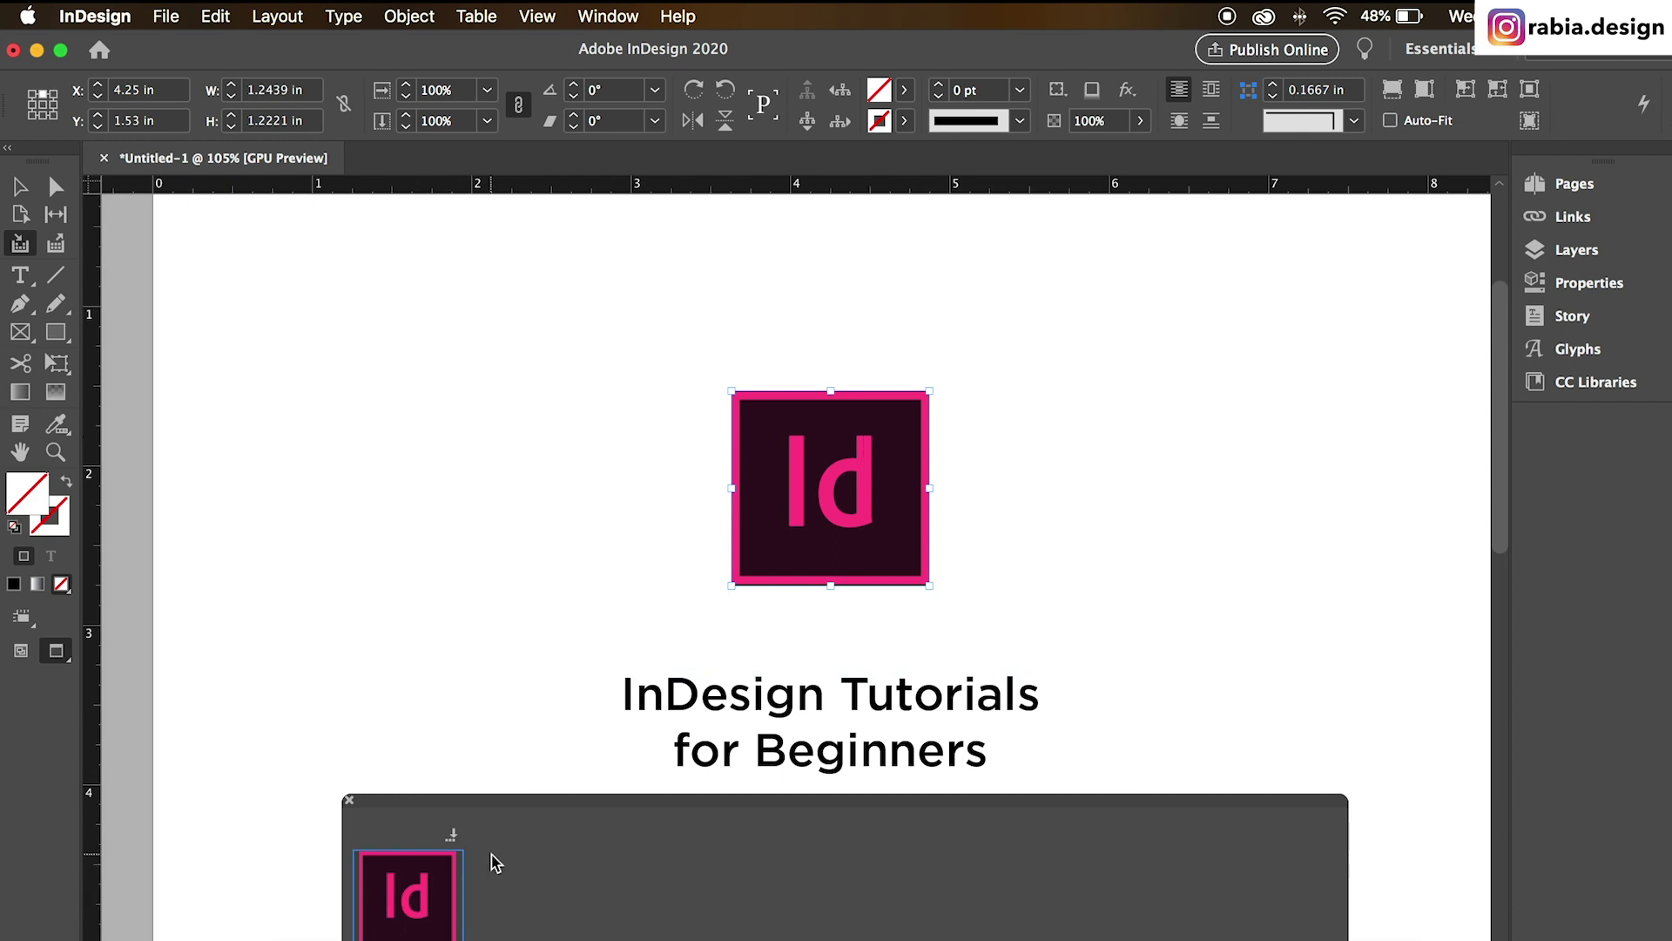
left_click(20, 186)
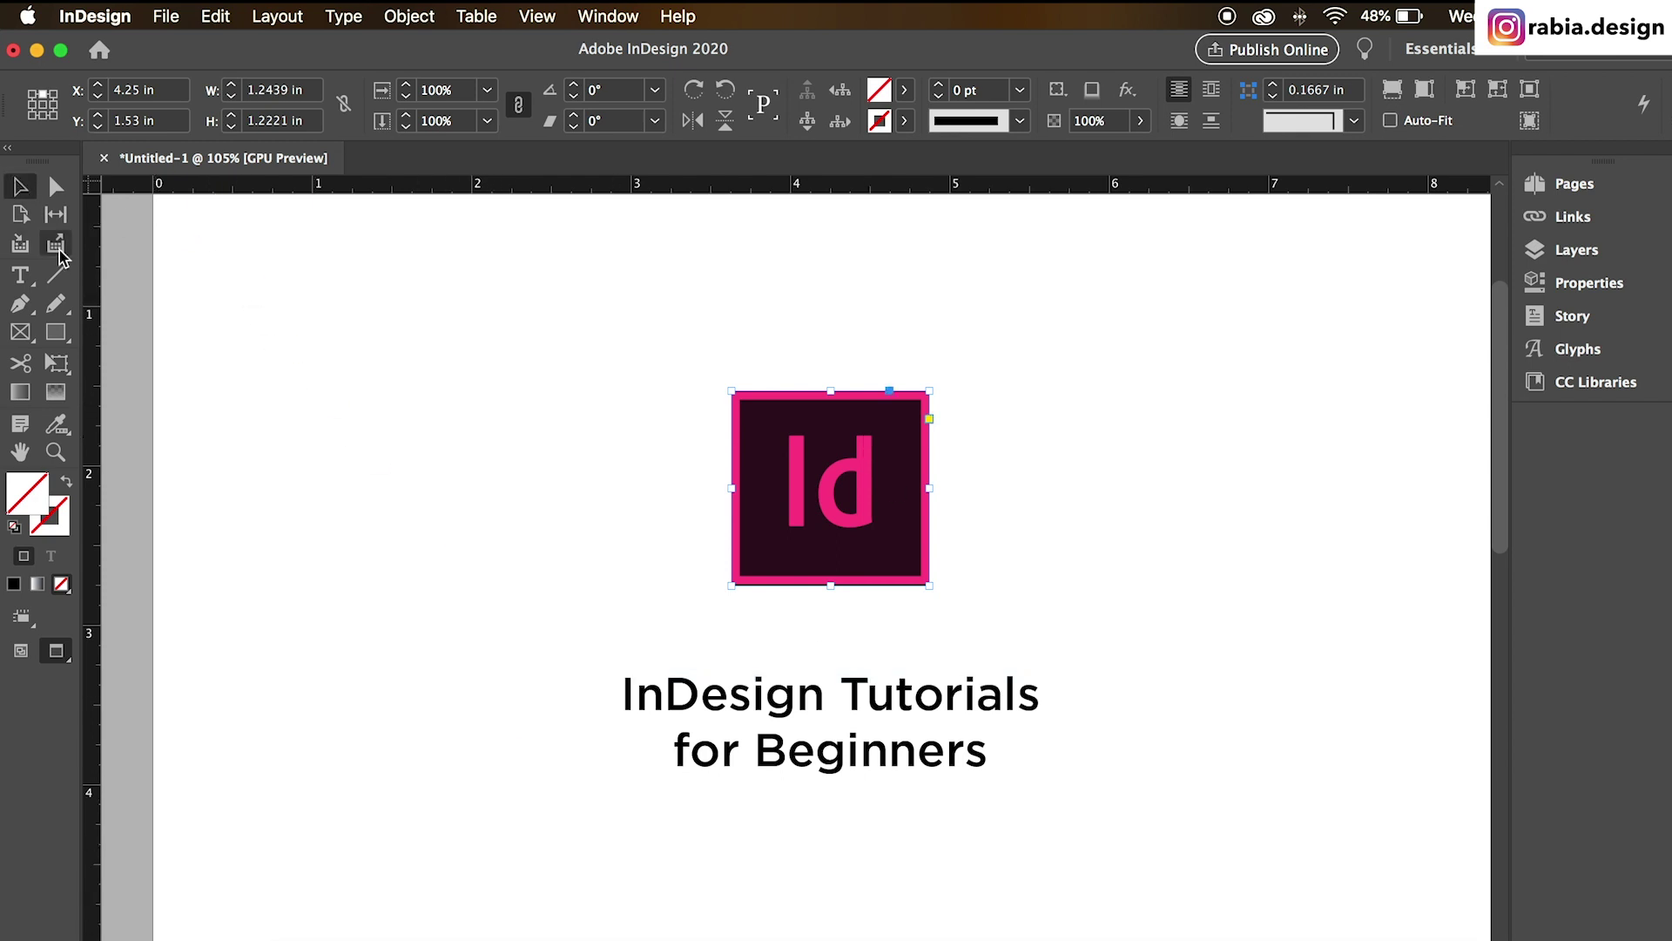
left_click(349, 432)
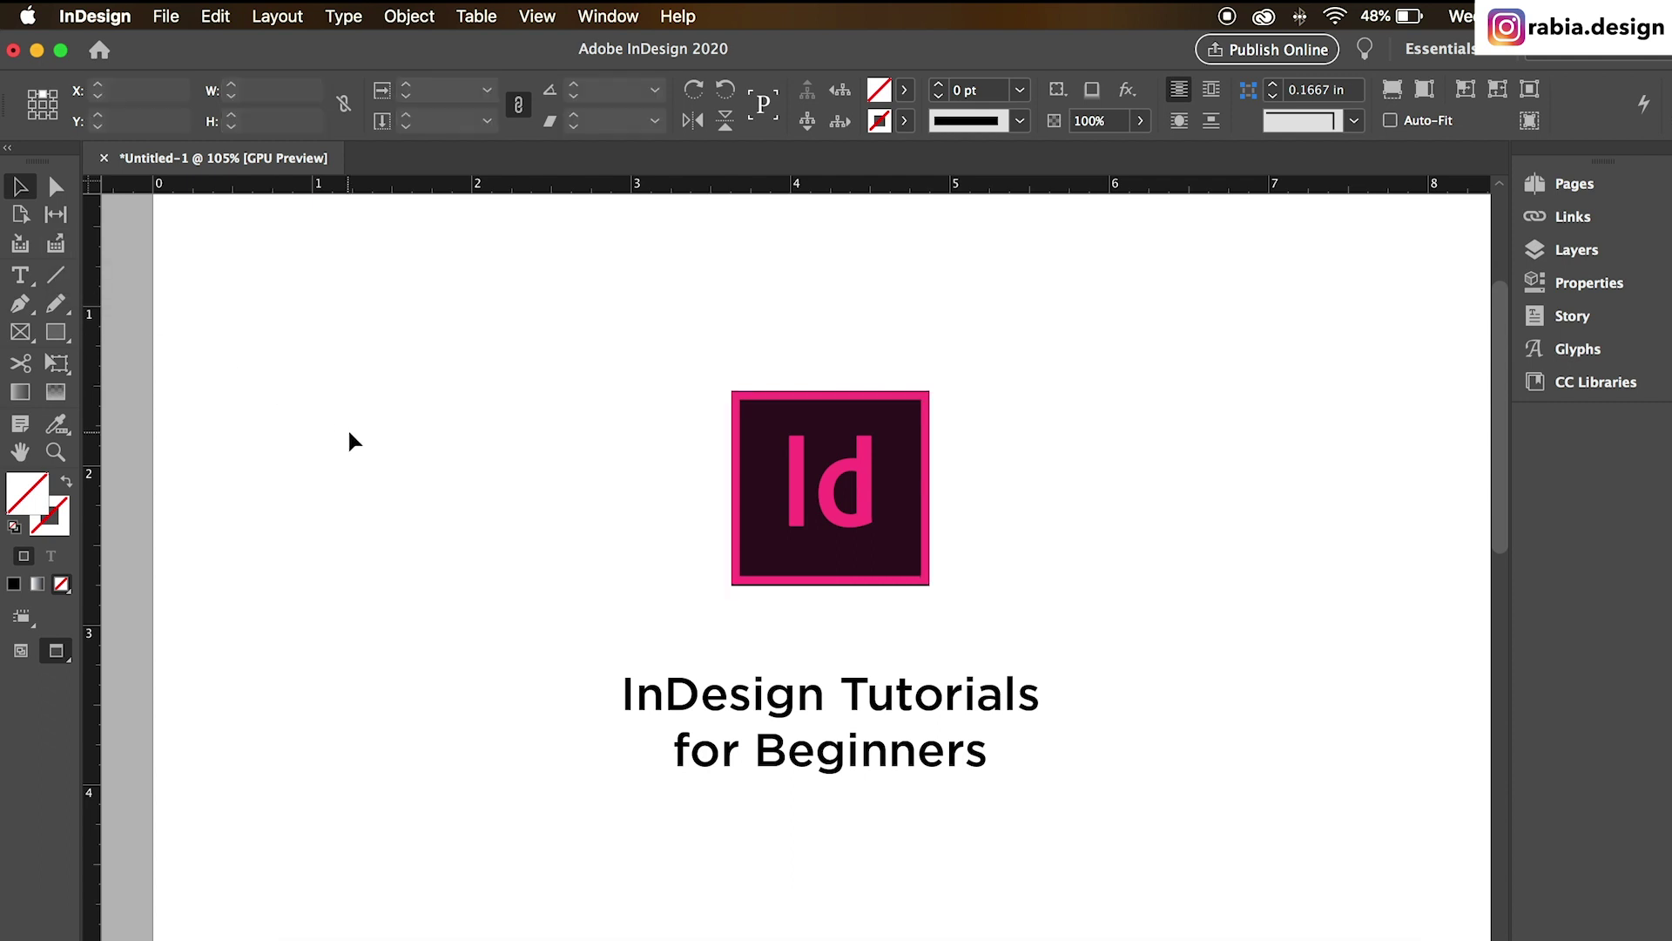
scroll(348, 432, "left", 2)
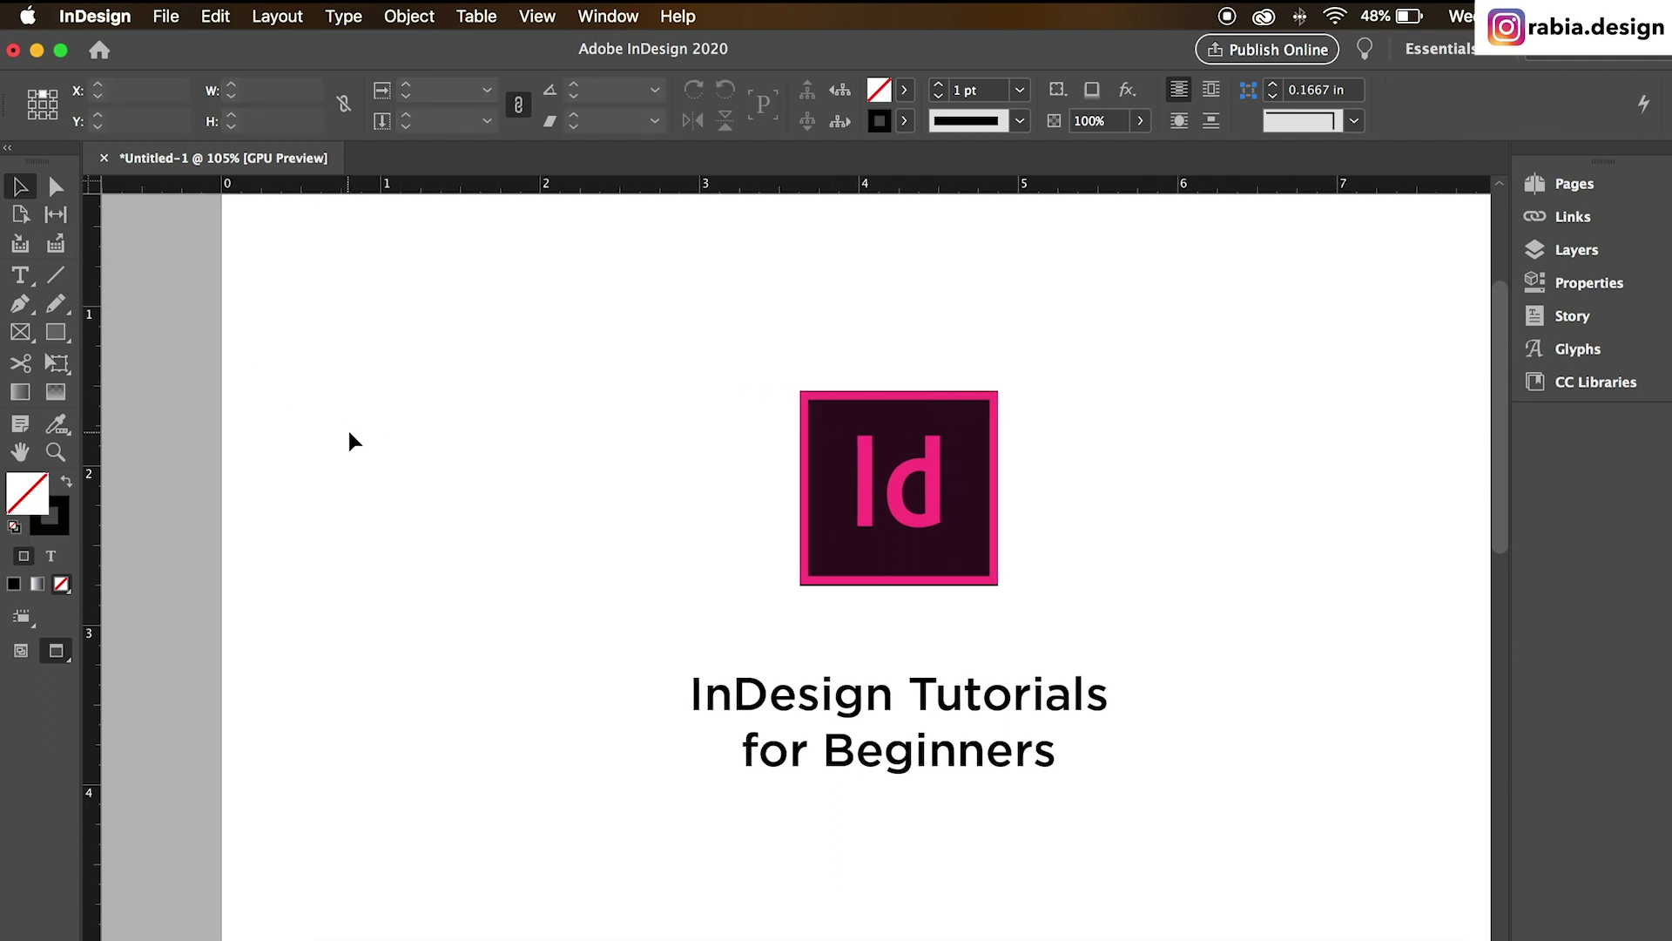
left_click(64, 254)
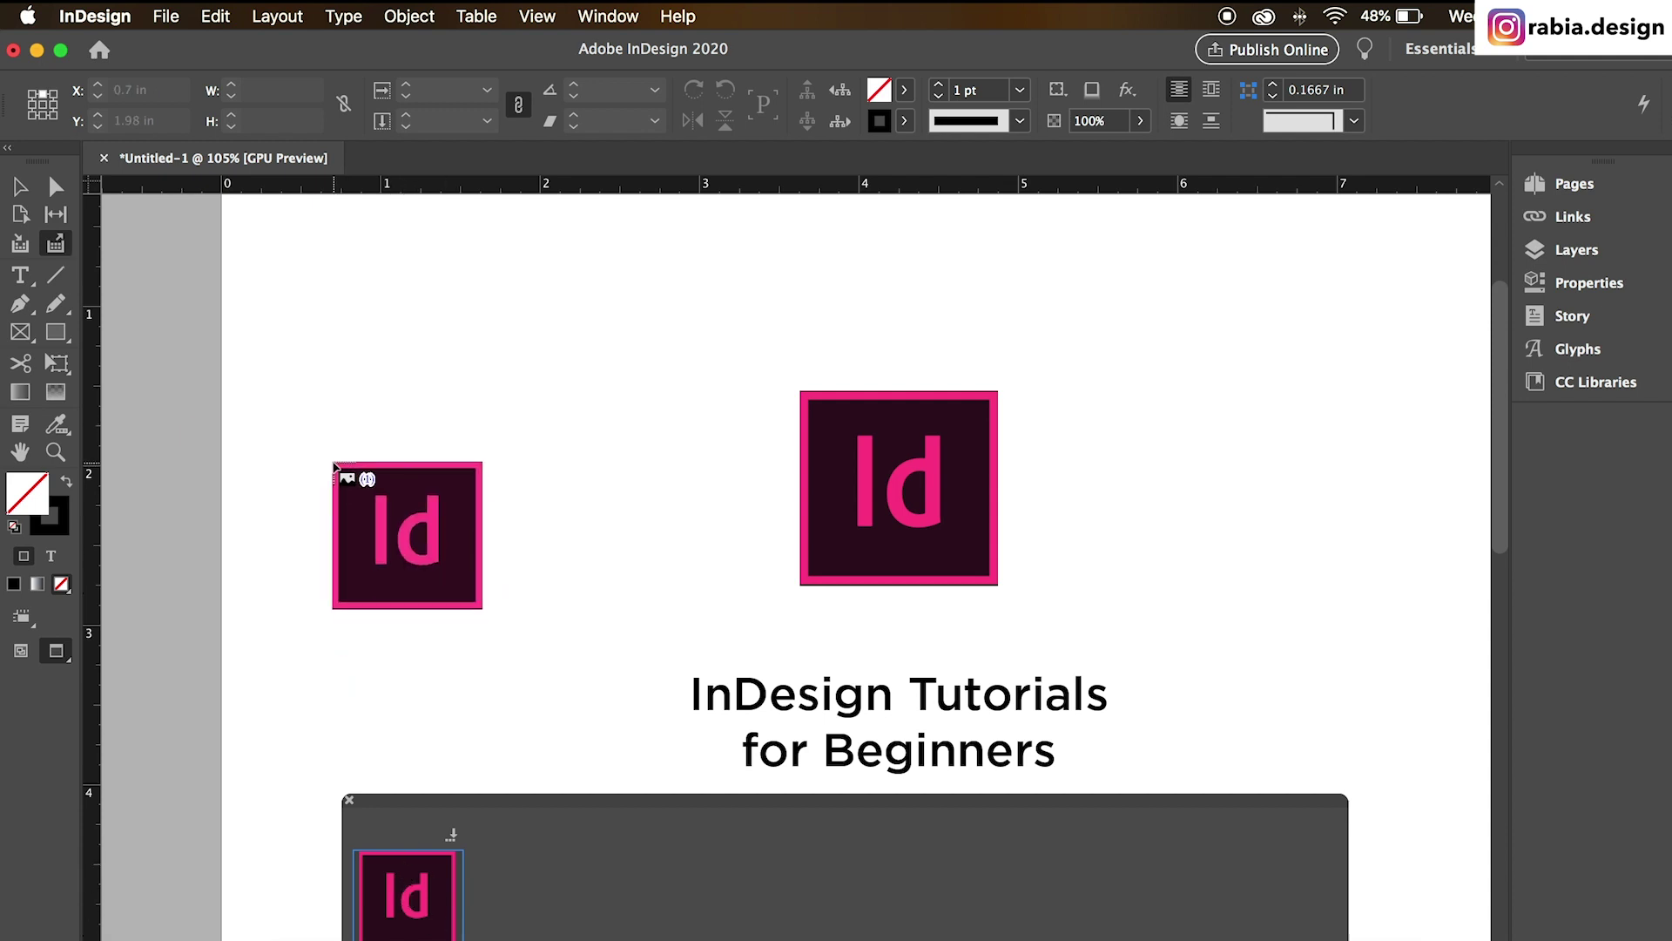
left_click_drag(332, 462, 529, 655)
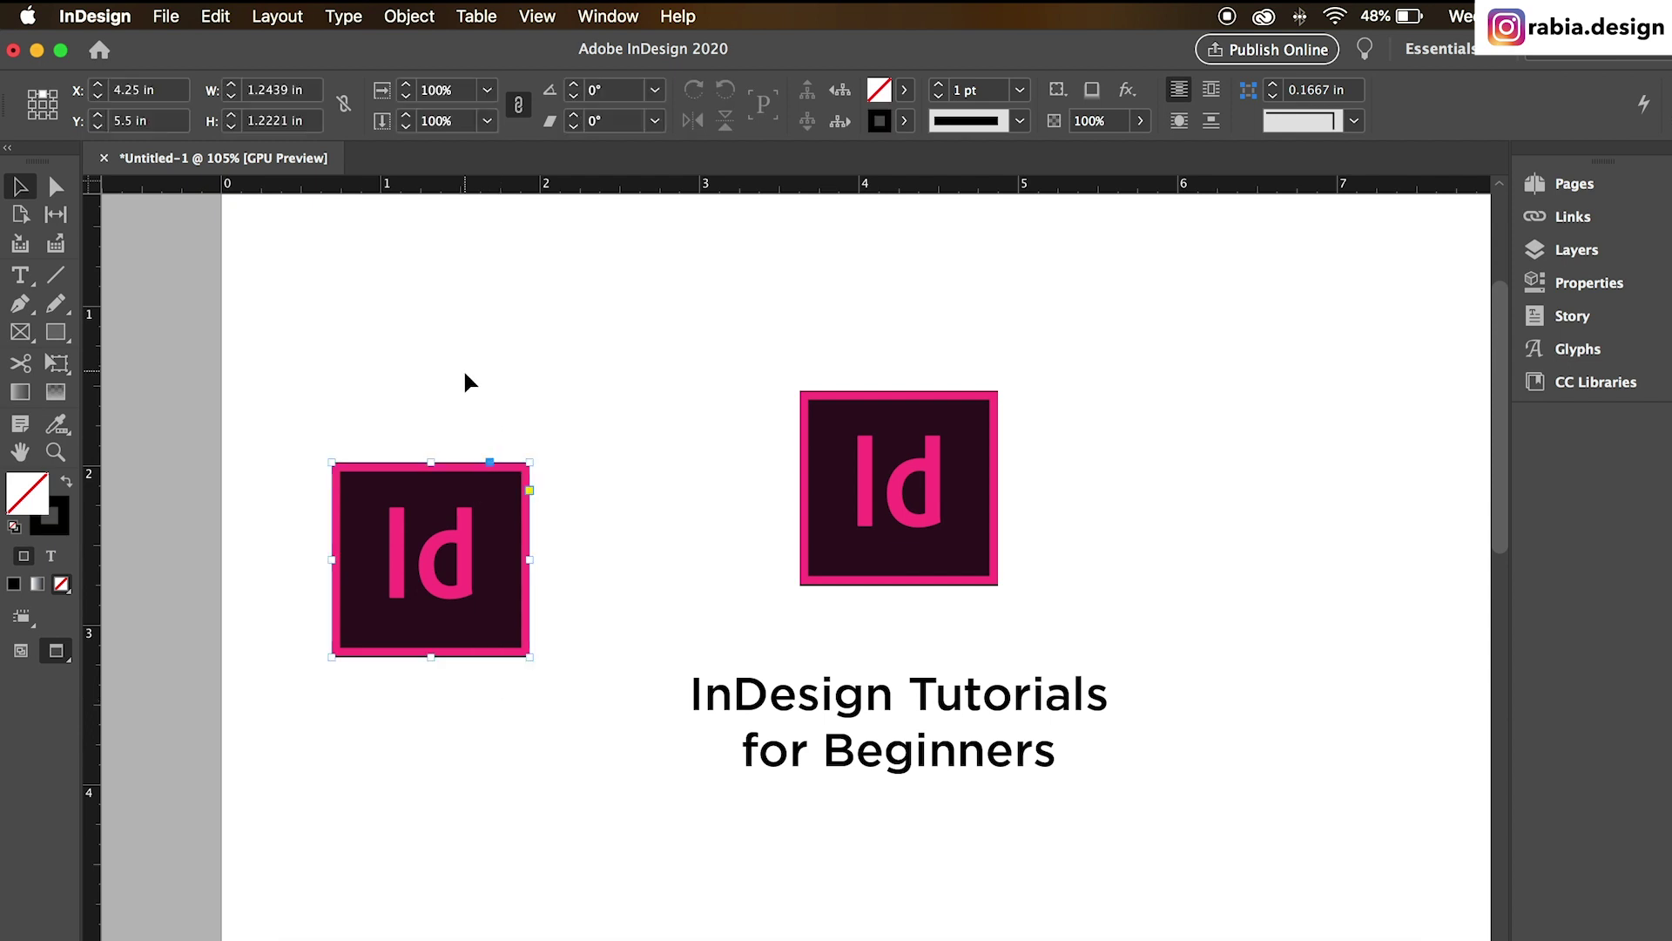
key("Delete")
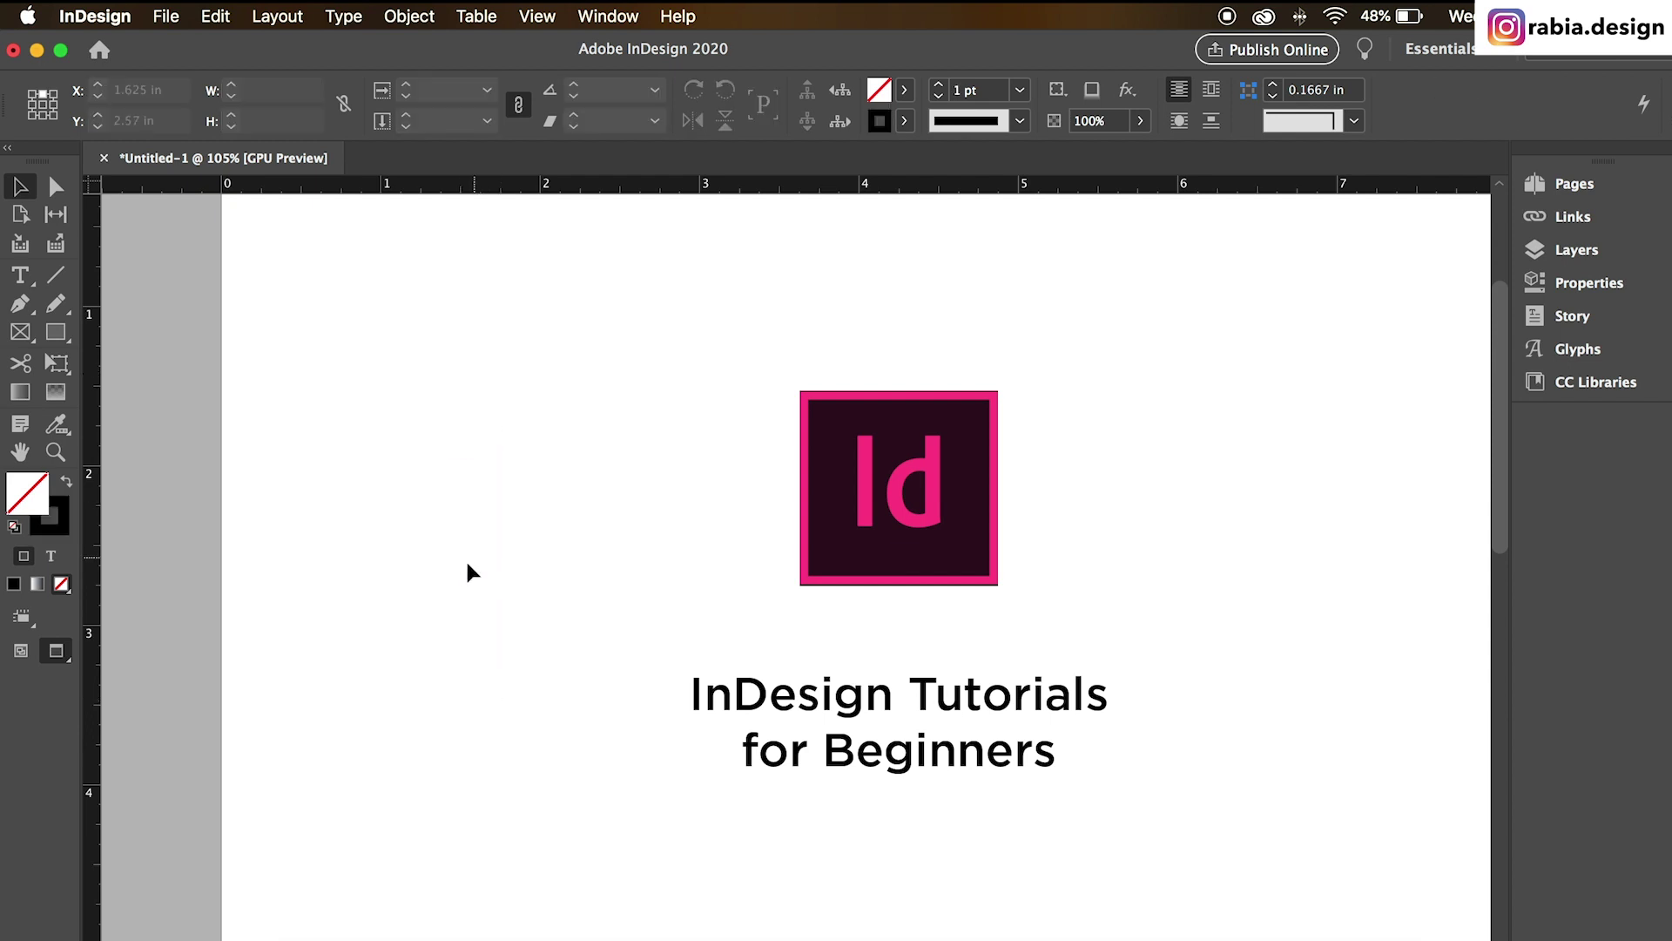
scroll(467, 572, "right", 5)
scroll(464, 575, "down", 1)
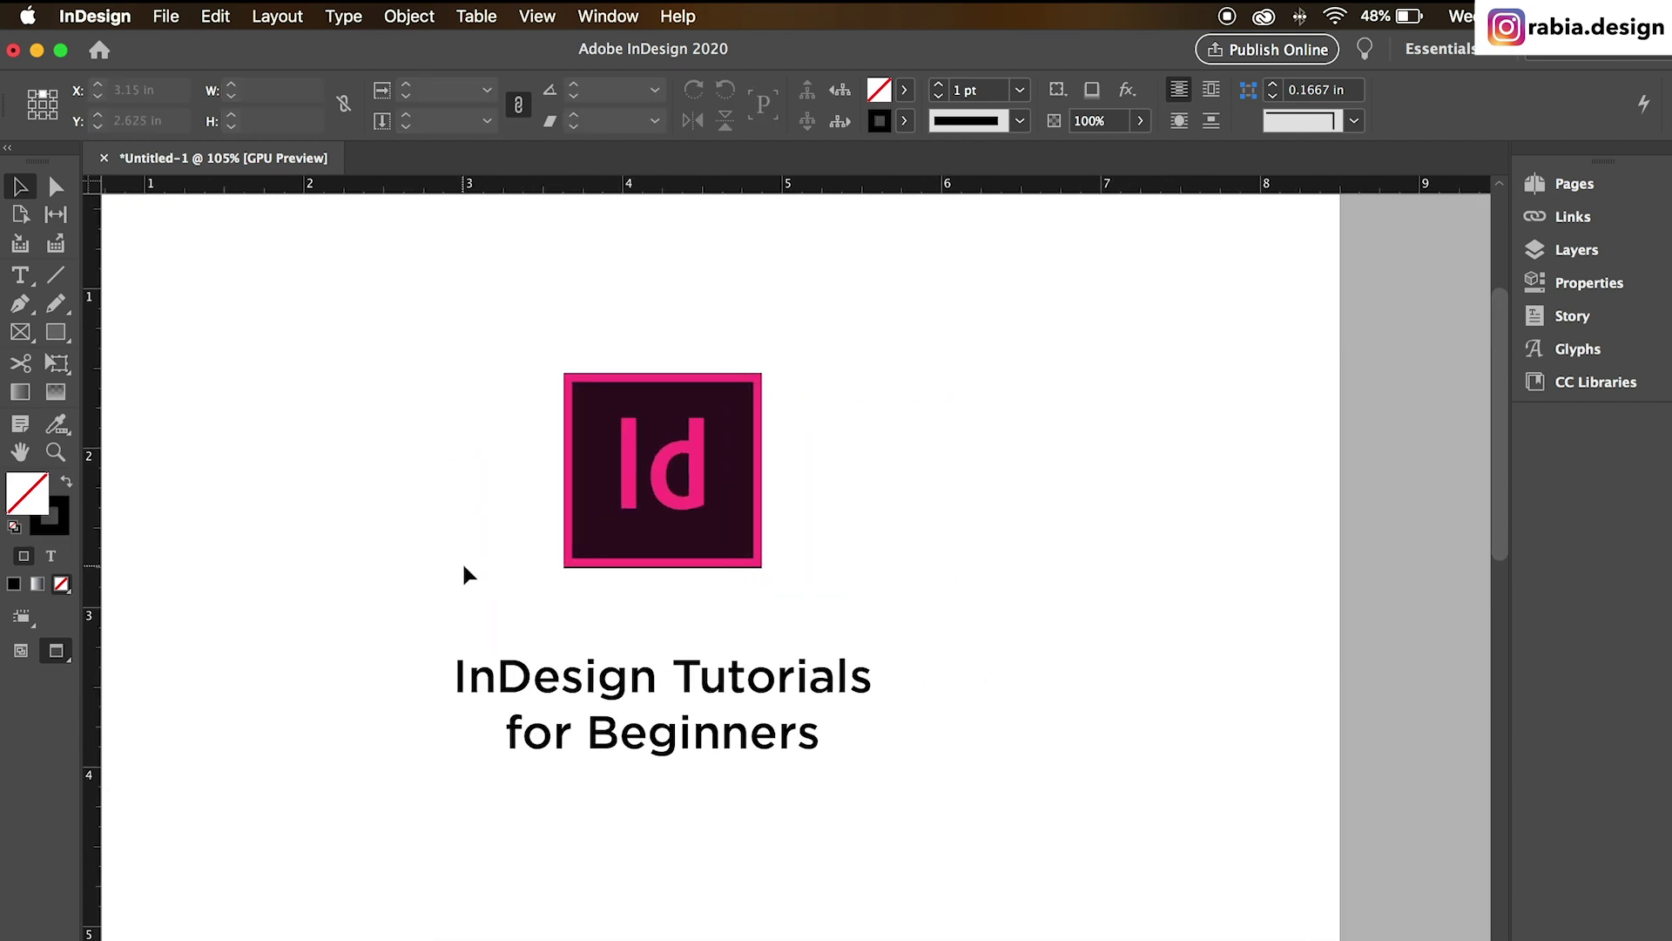
scroll(464, 575, "left", 3)
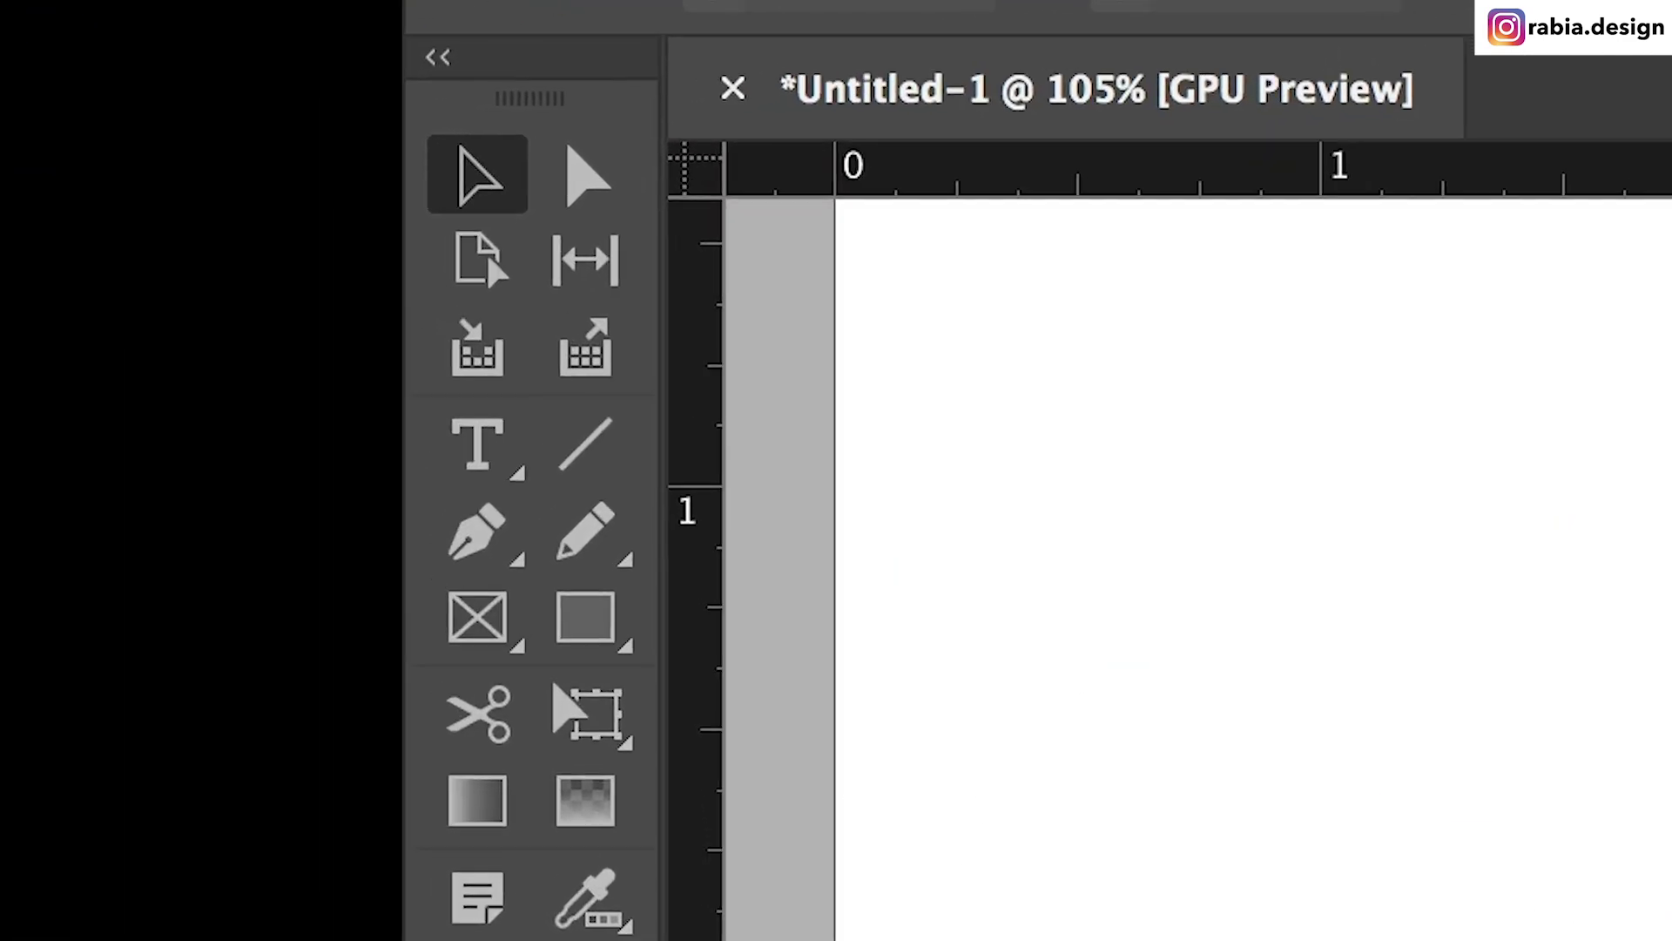
Draw a freehand looping curve left of the logo with the Pencil tool
key("t")
scroll(1121, 497, "right", 2)
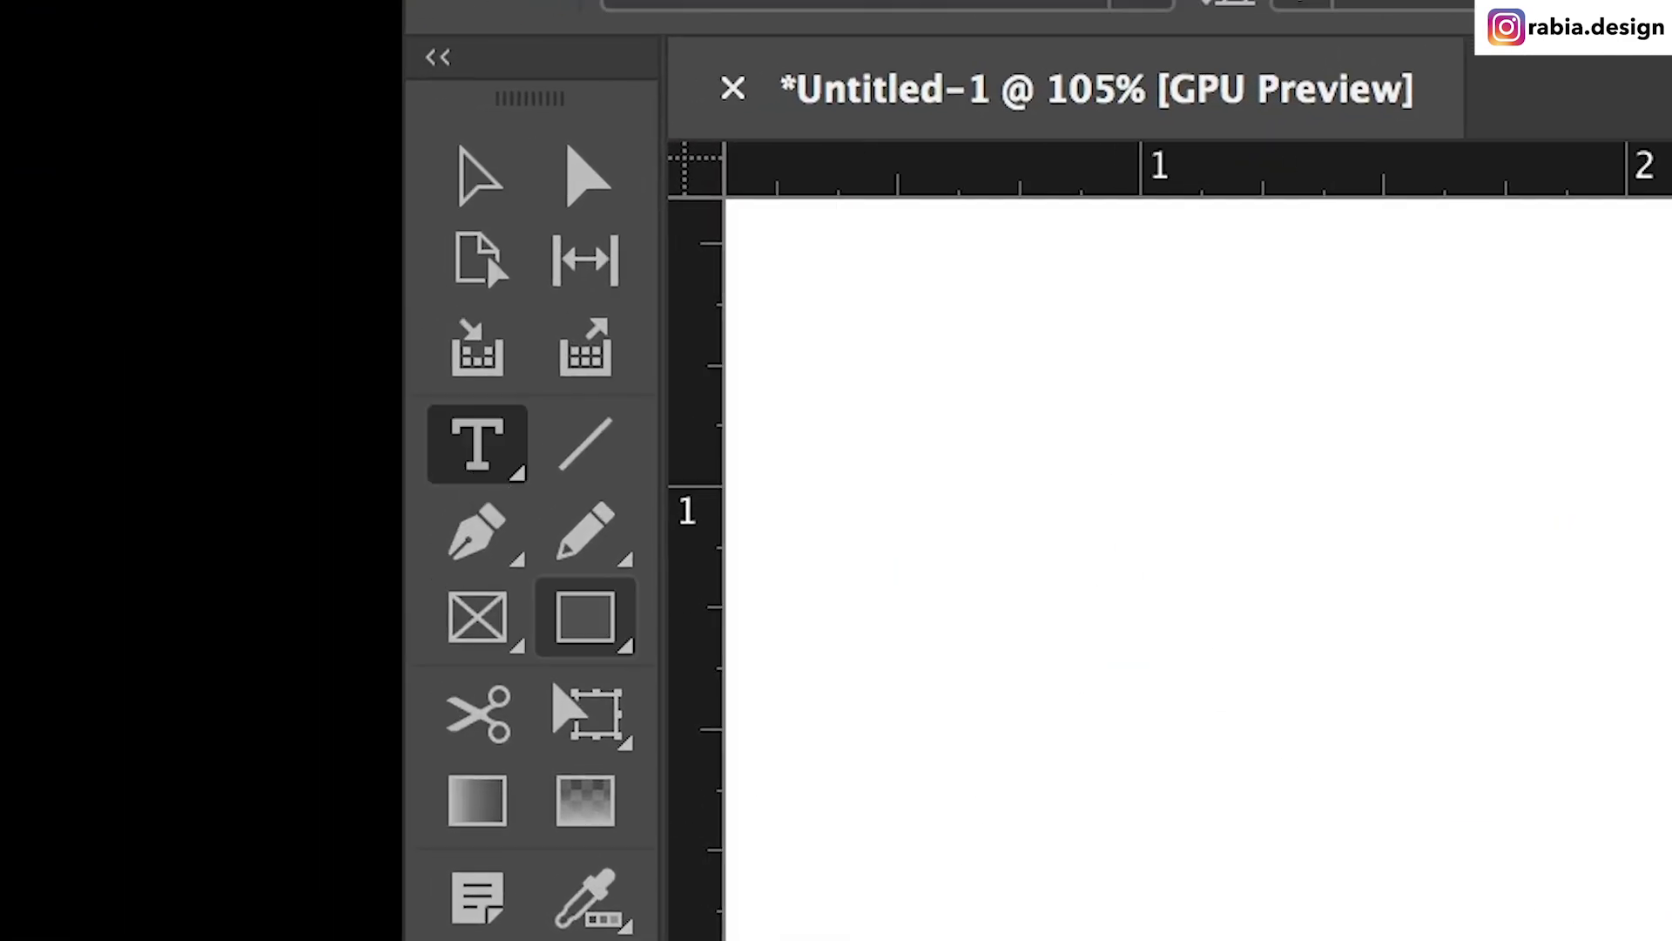
left_click(474, 466)
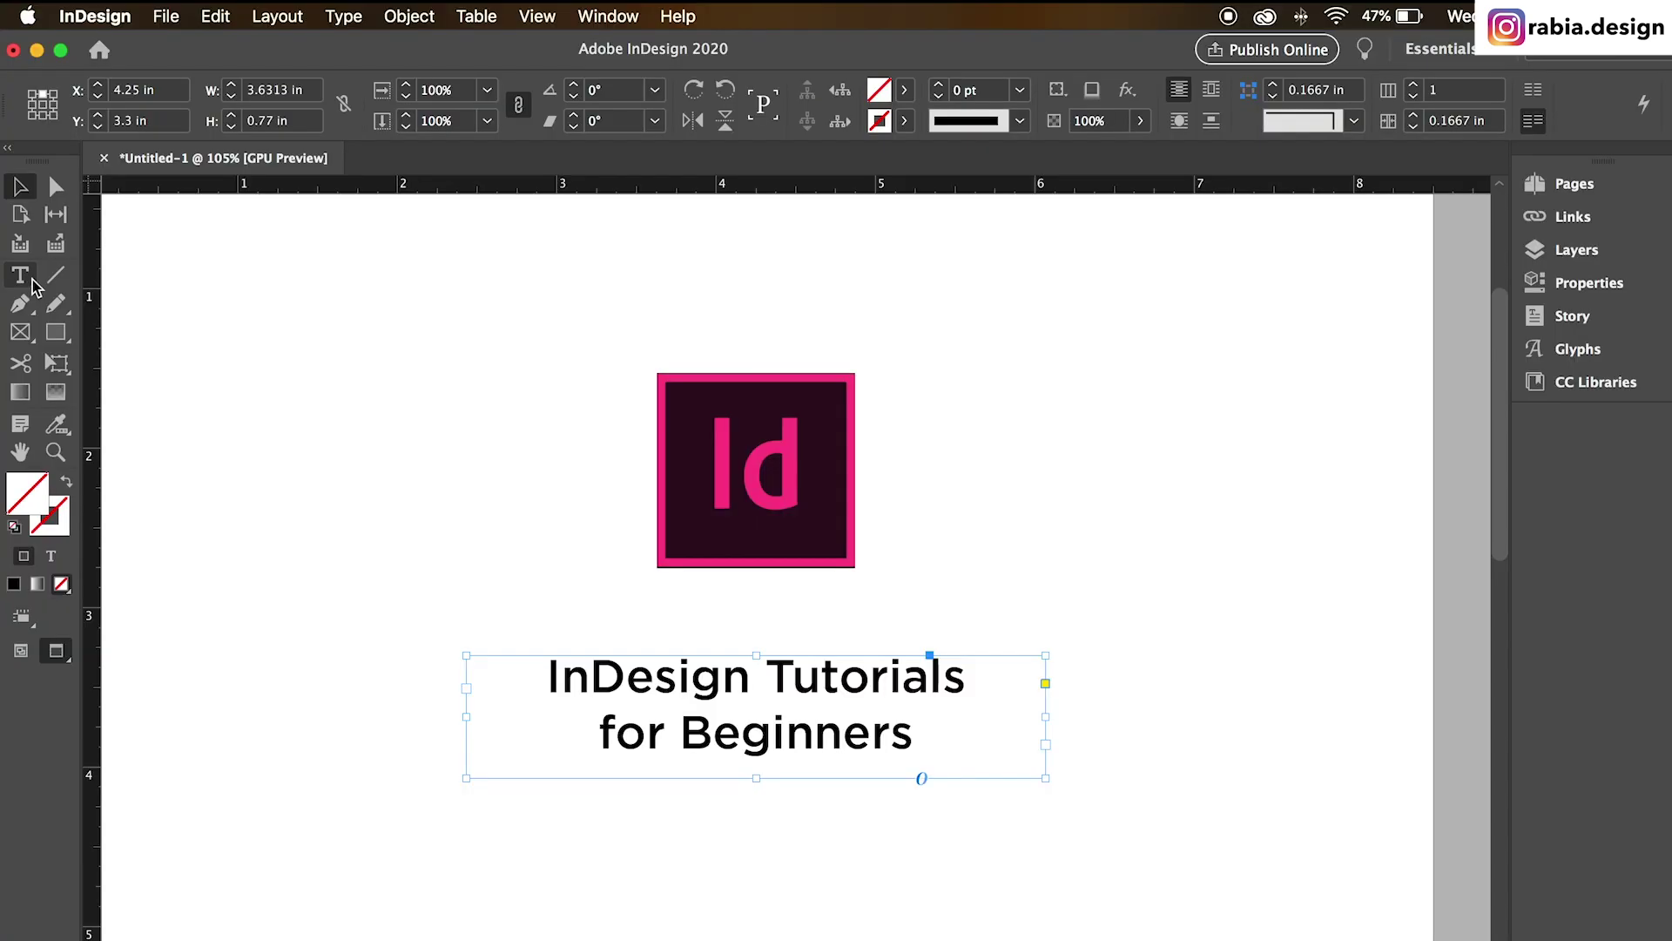
left_click(146, 358)
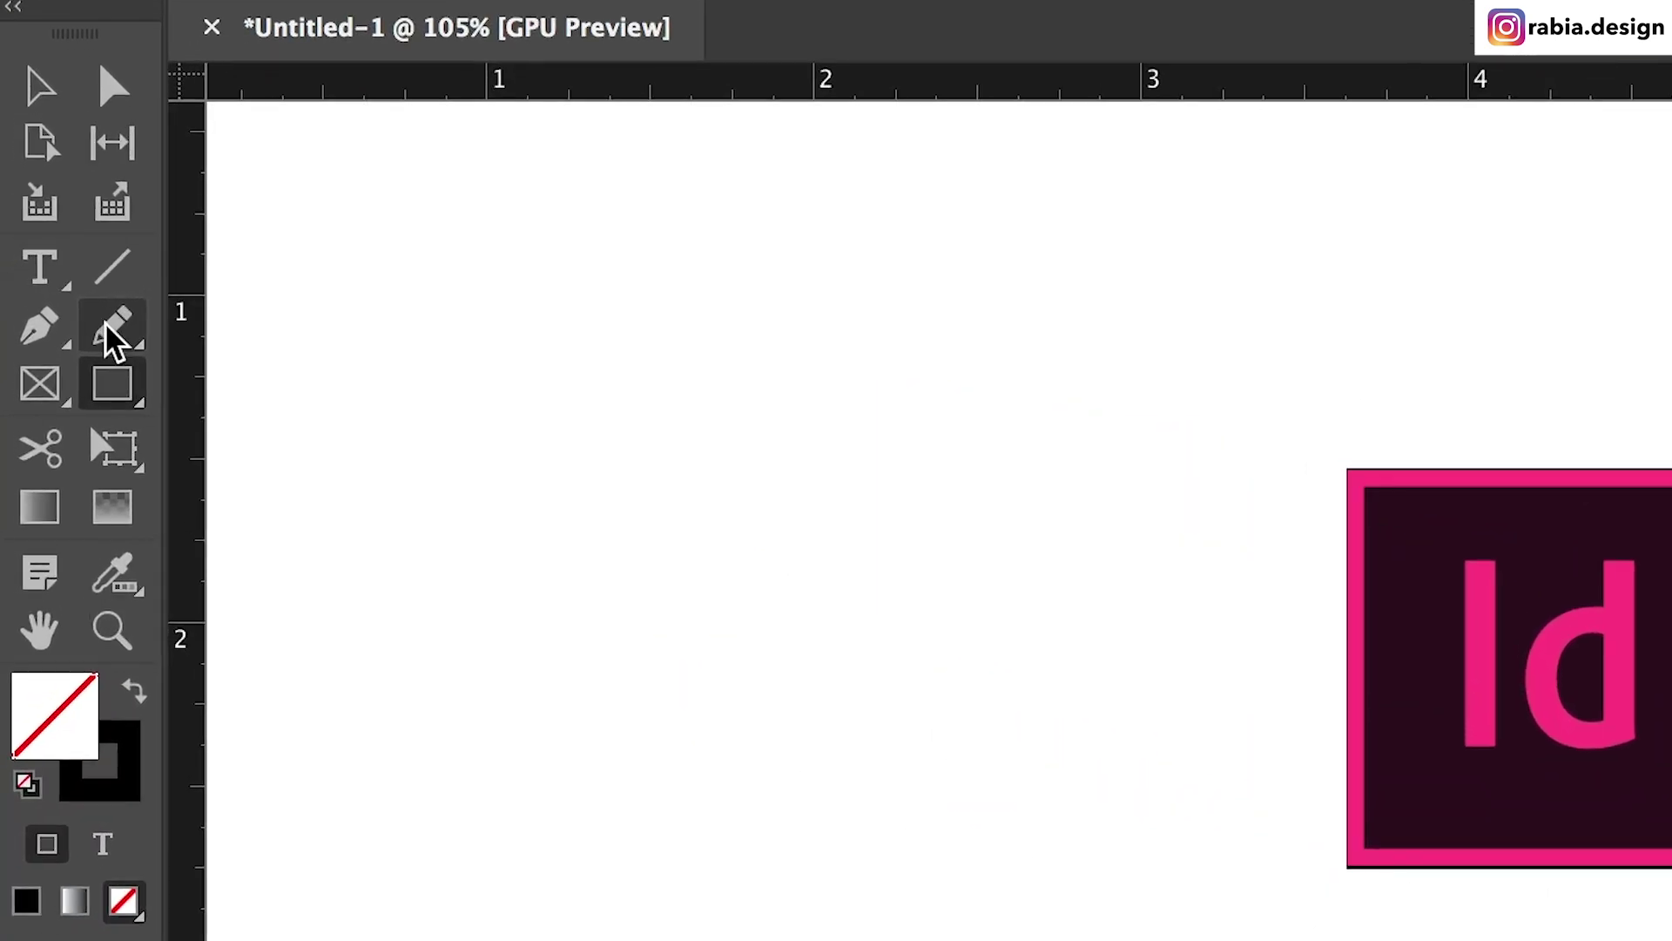
left_click(64, 312)
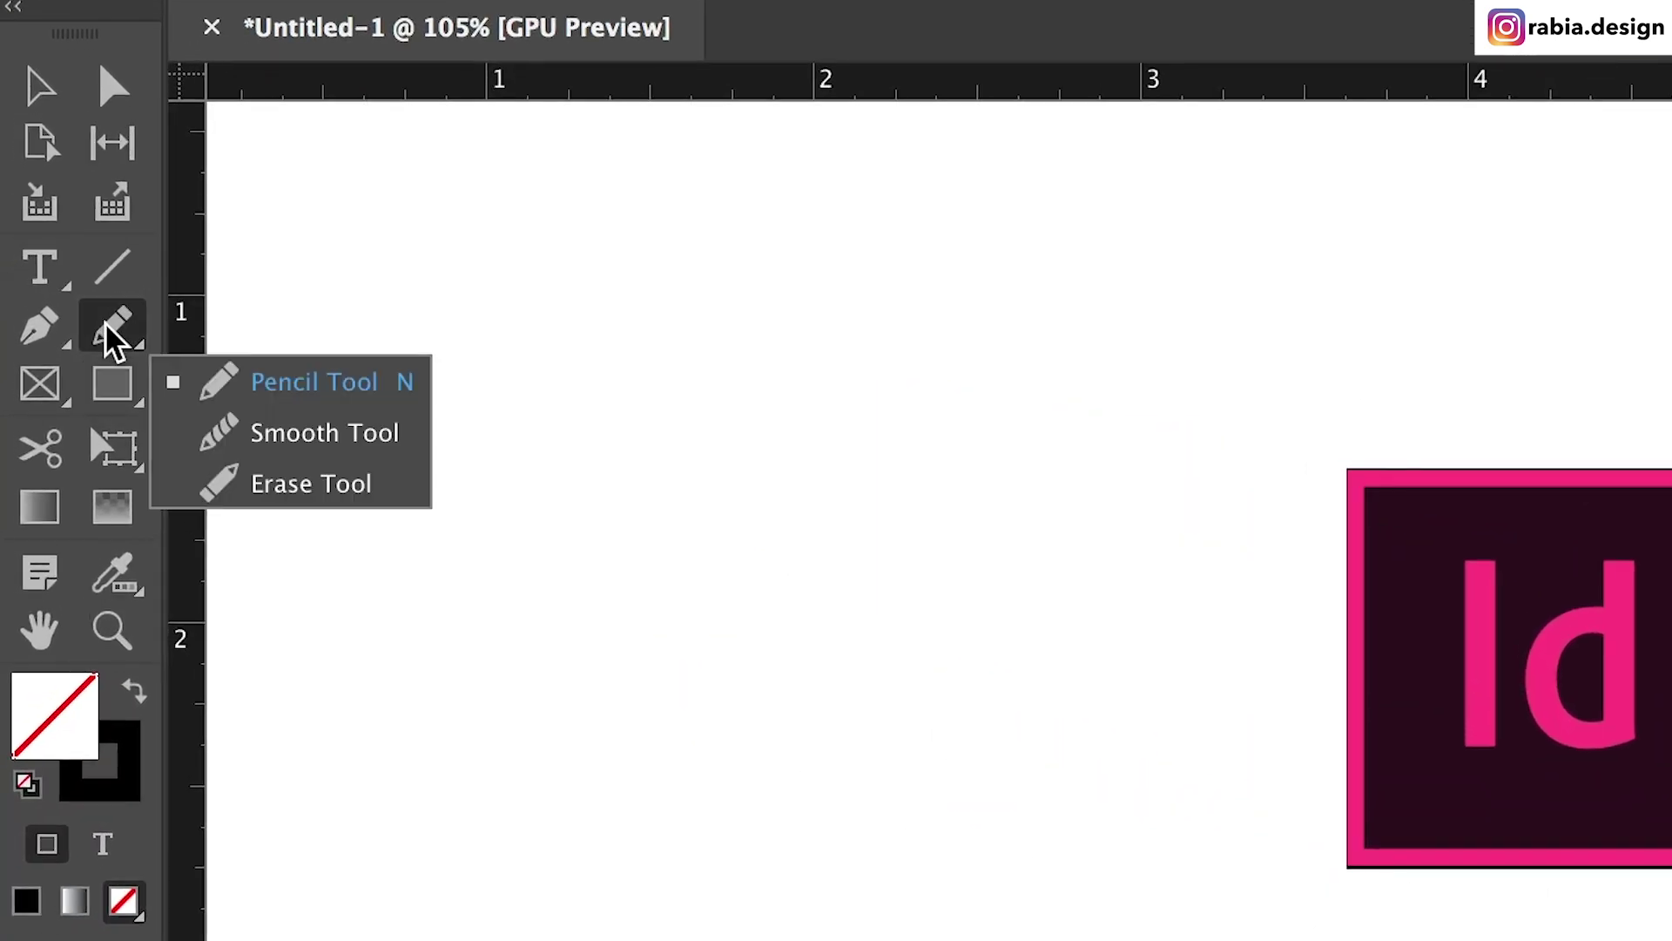
mouse_move(382, 281)
left_mouse_down()
mouse_move(590, 440)
mouse_move(818, 314)
mouse_move(564, 925)
mouse_move(529, 930)
left_mouse_up()
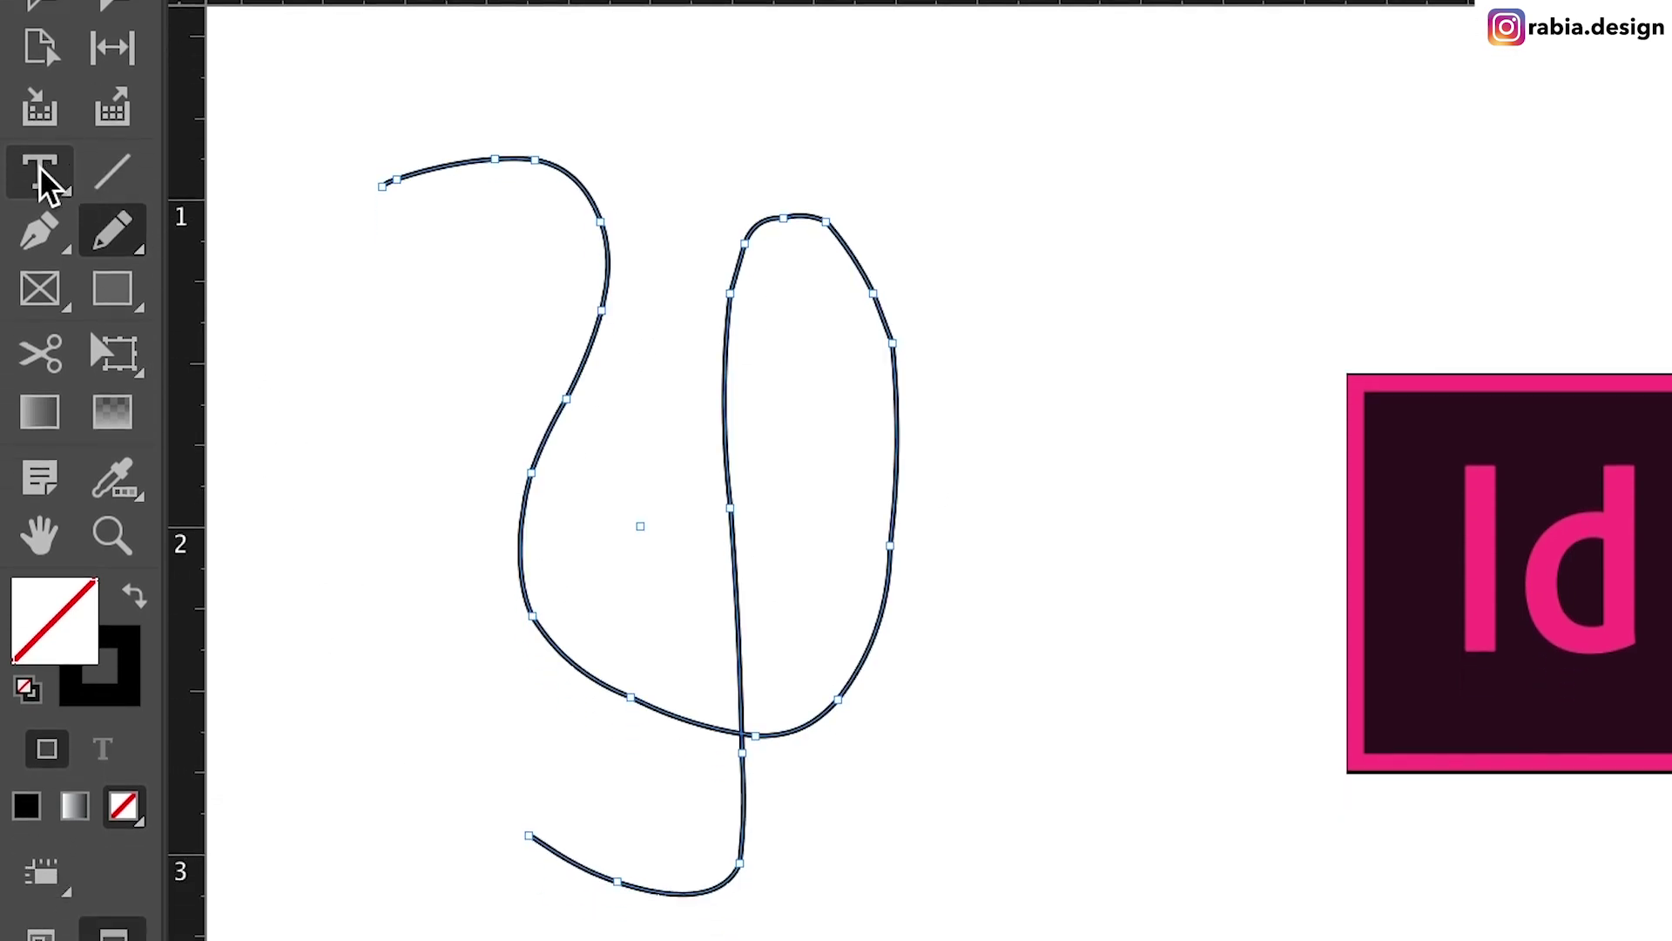
Run sample text along the curve with Type on a Path and set its stroke to None
left_click_drag(41, 172, 222, 286)
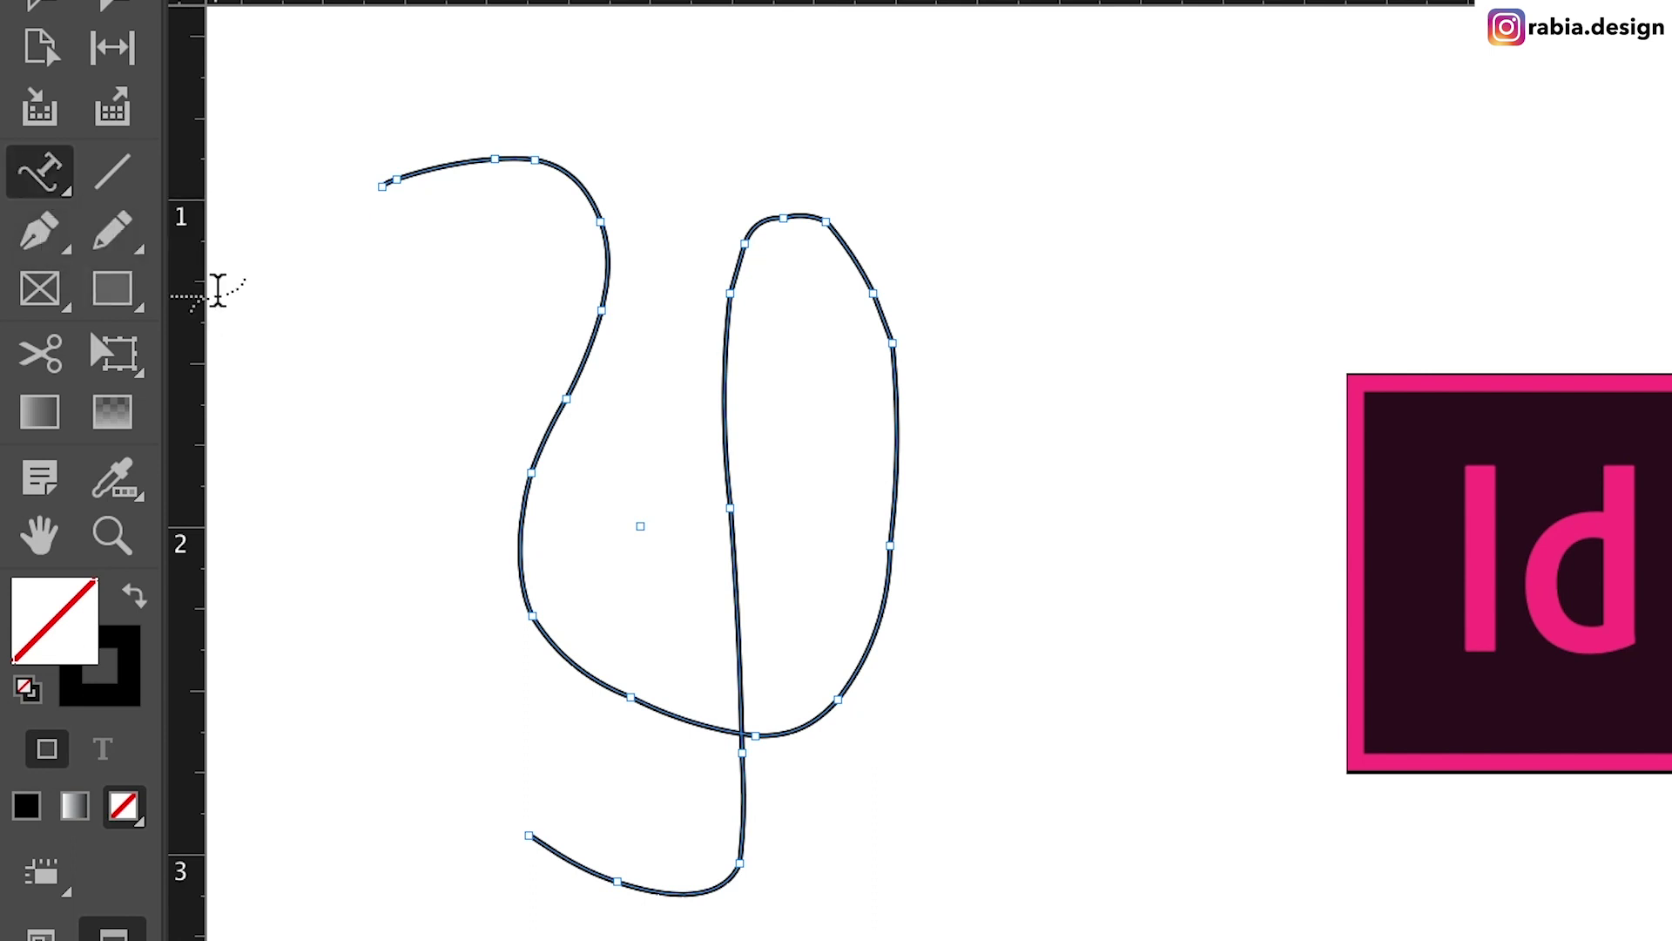
left_click(405, 174)
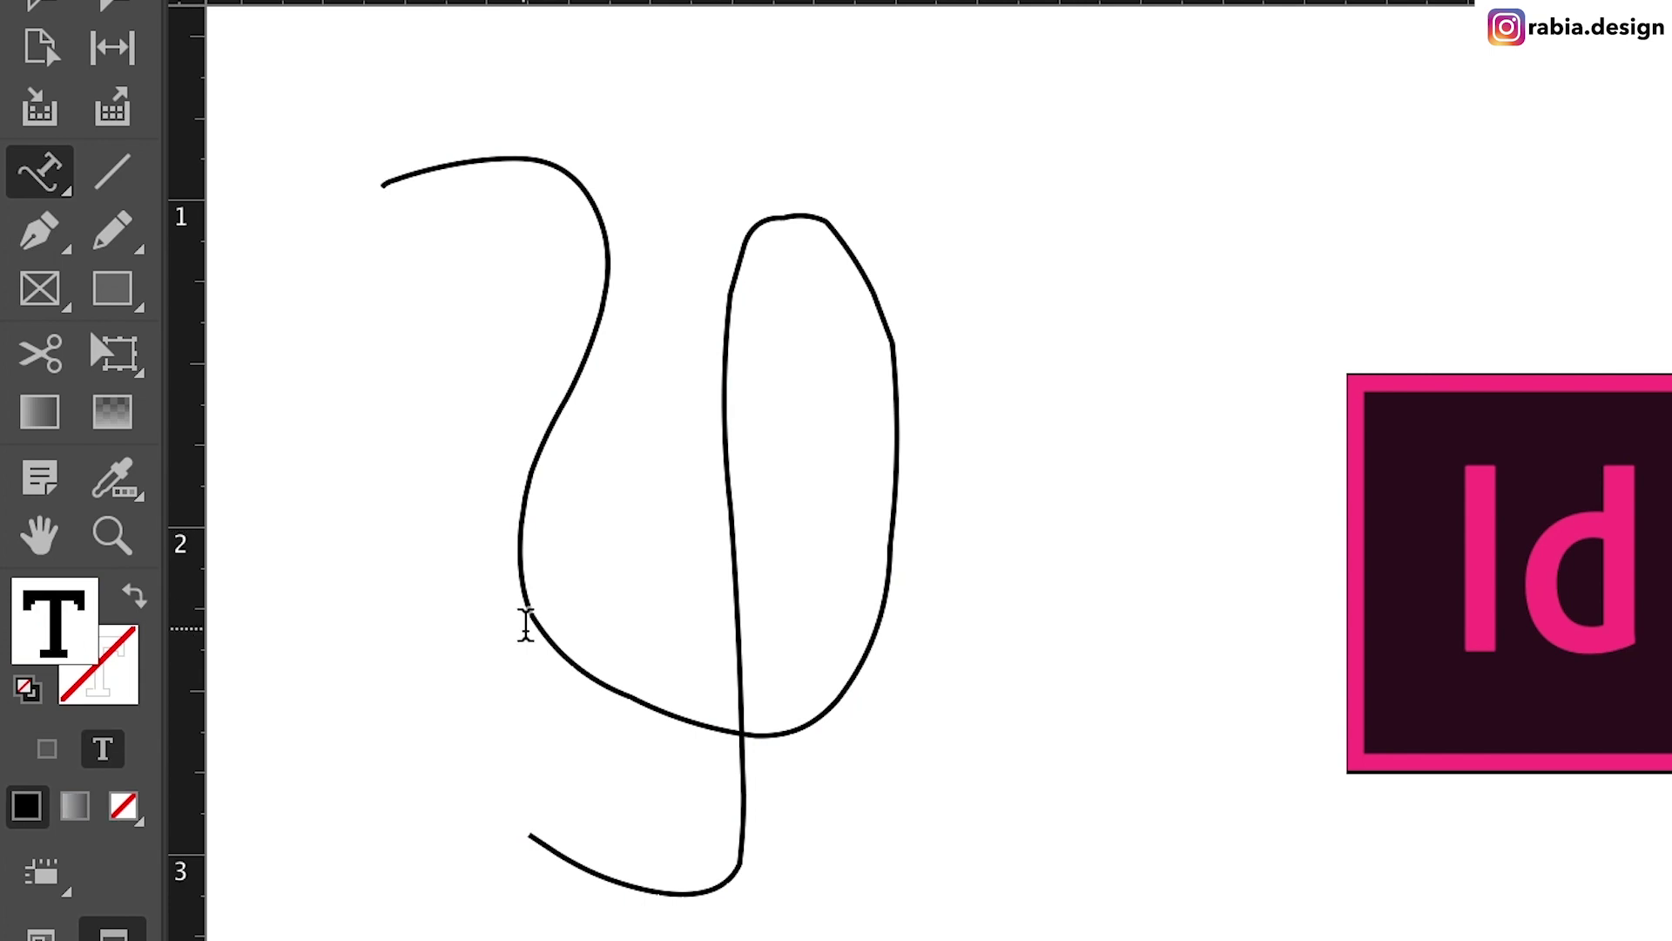
type("weofihg weoghwoeigheioghweoigh")
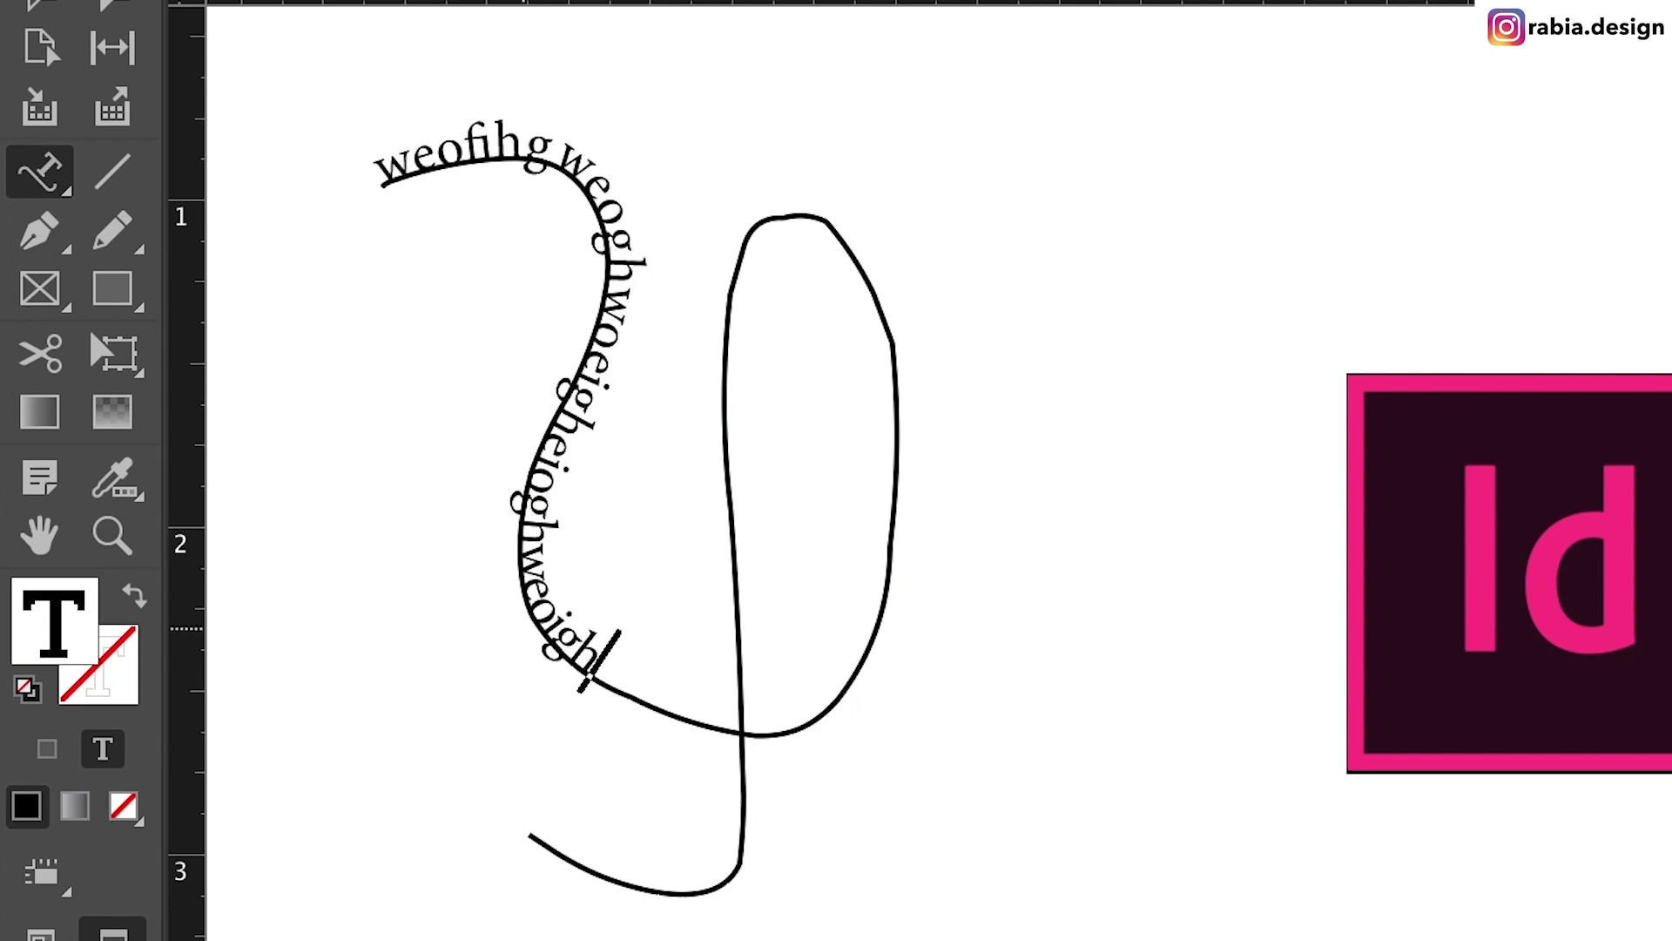
type("weoighweoighweogiwehgowiehgowiegweoig")
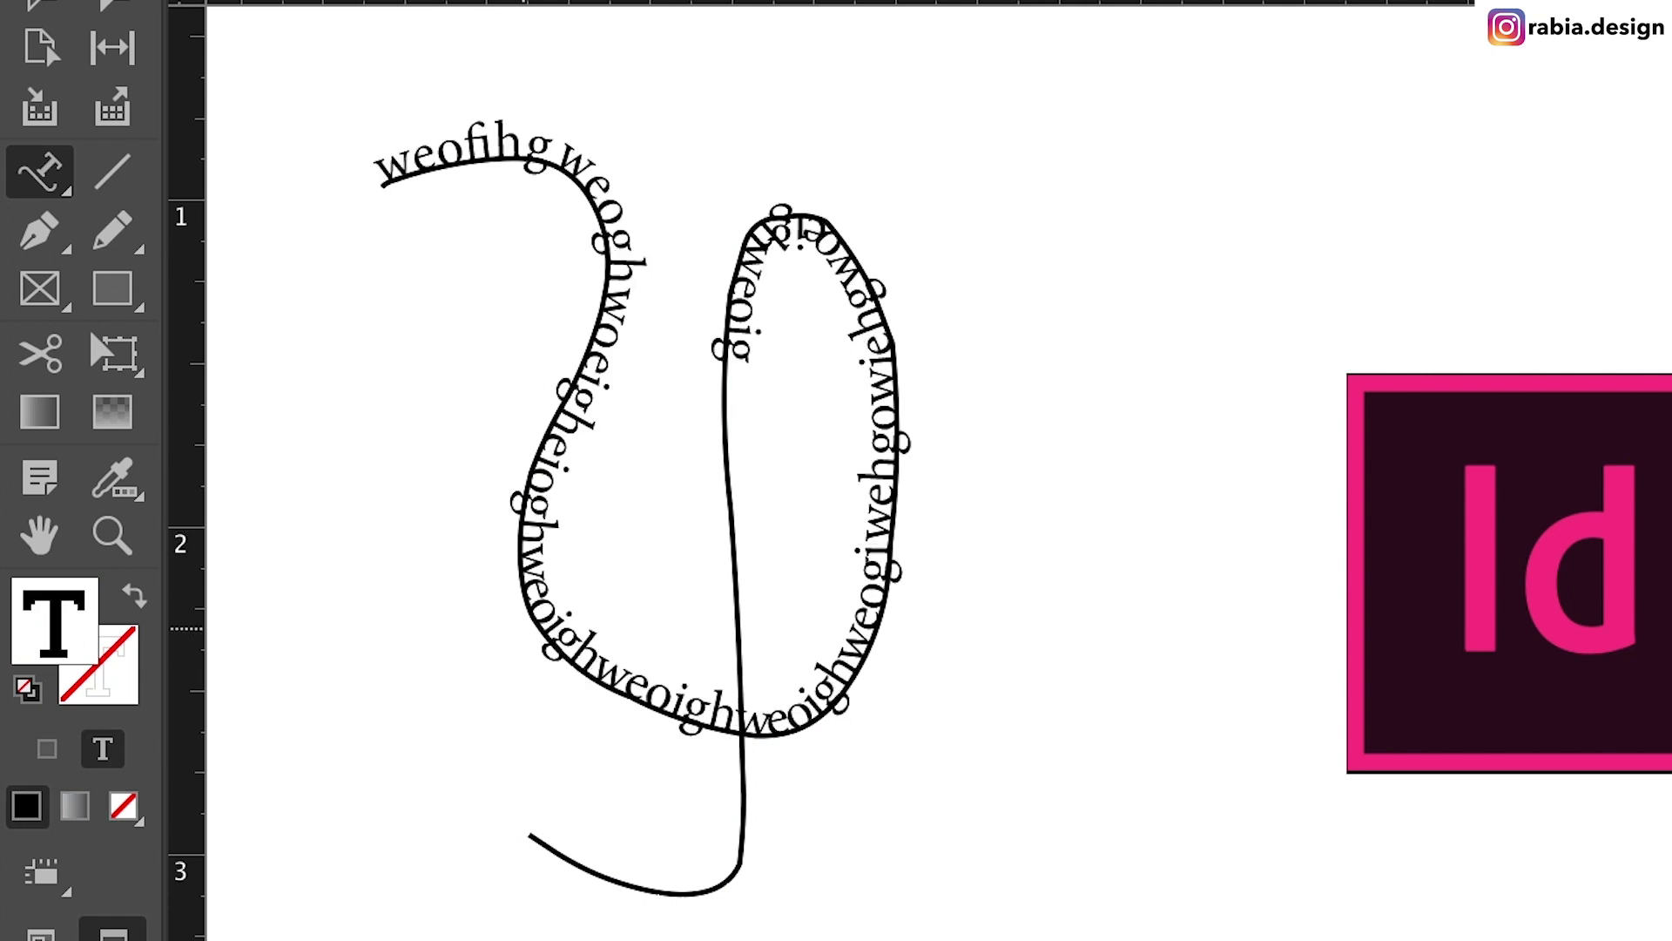
type("hweogihwegi")
key("Escape")
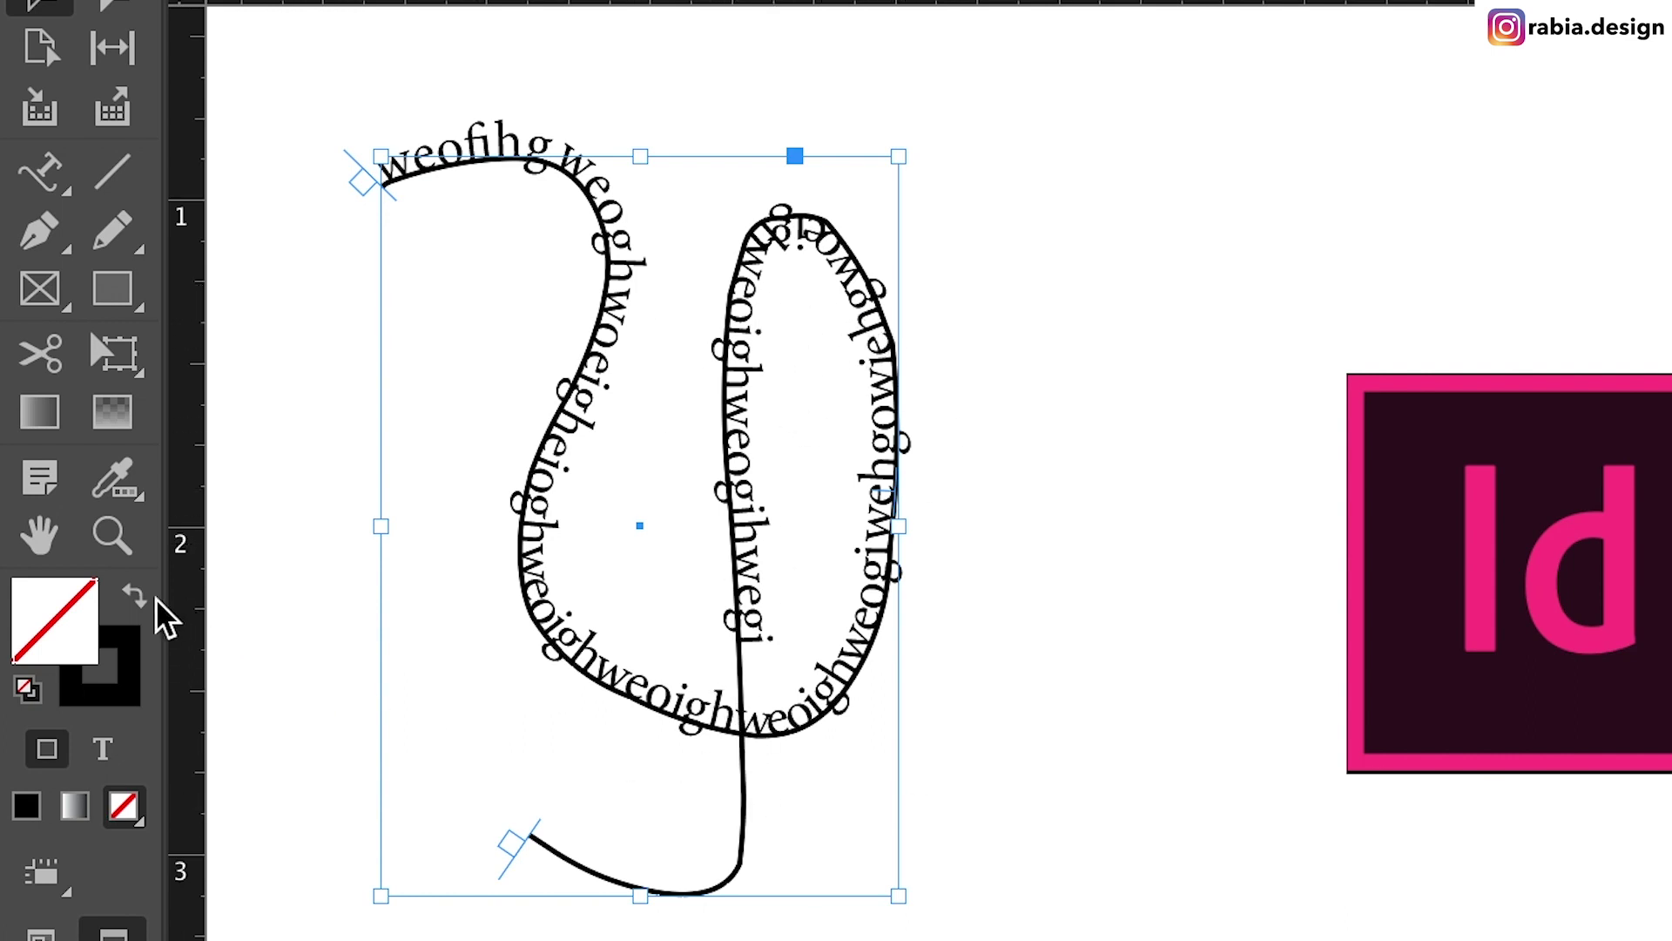
left_click(125, 682)
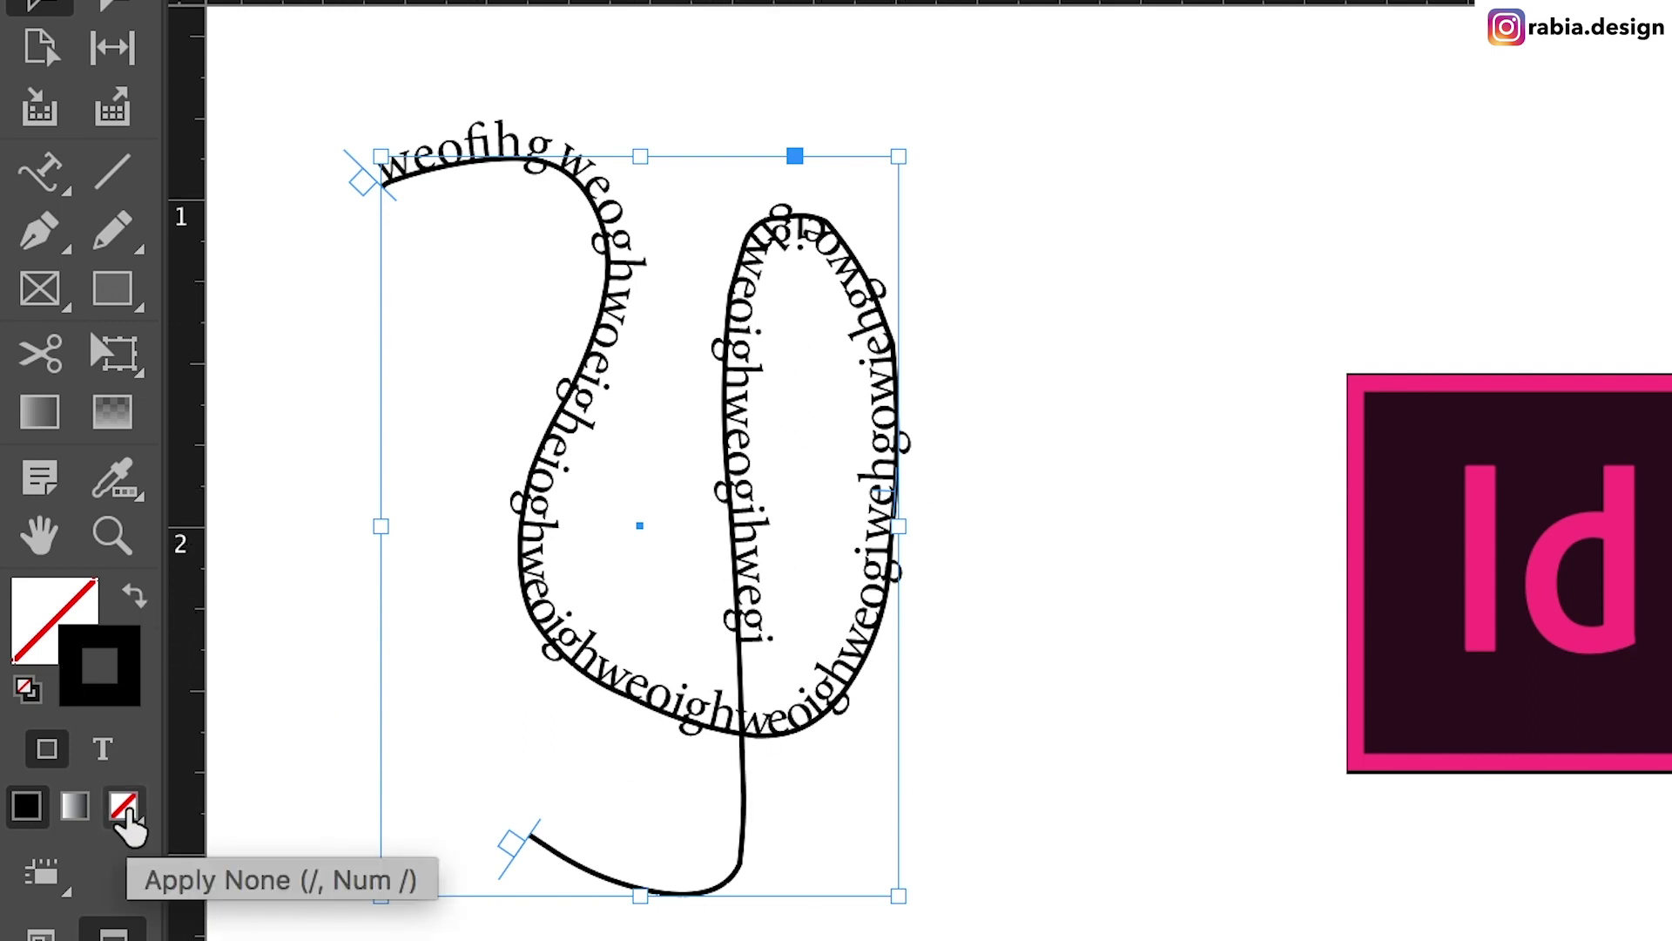
left_click(123, 807)
key("ctrl+shift+a")
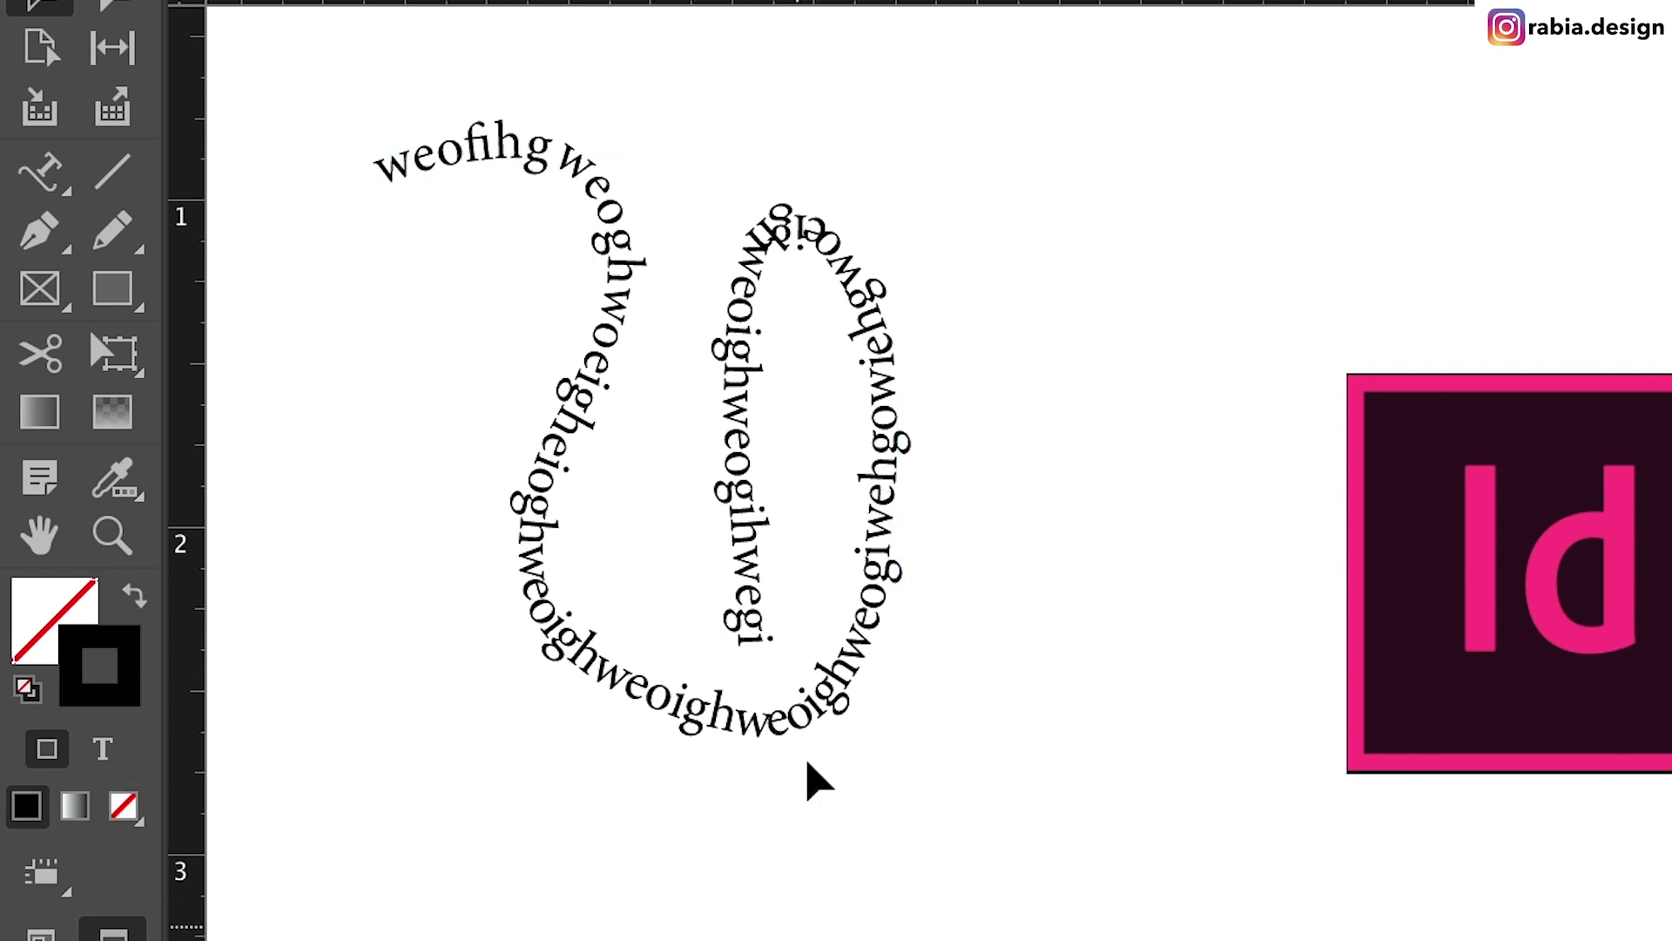
right_click(43, 174)
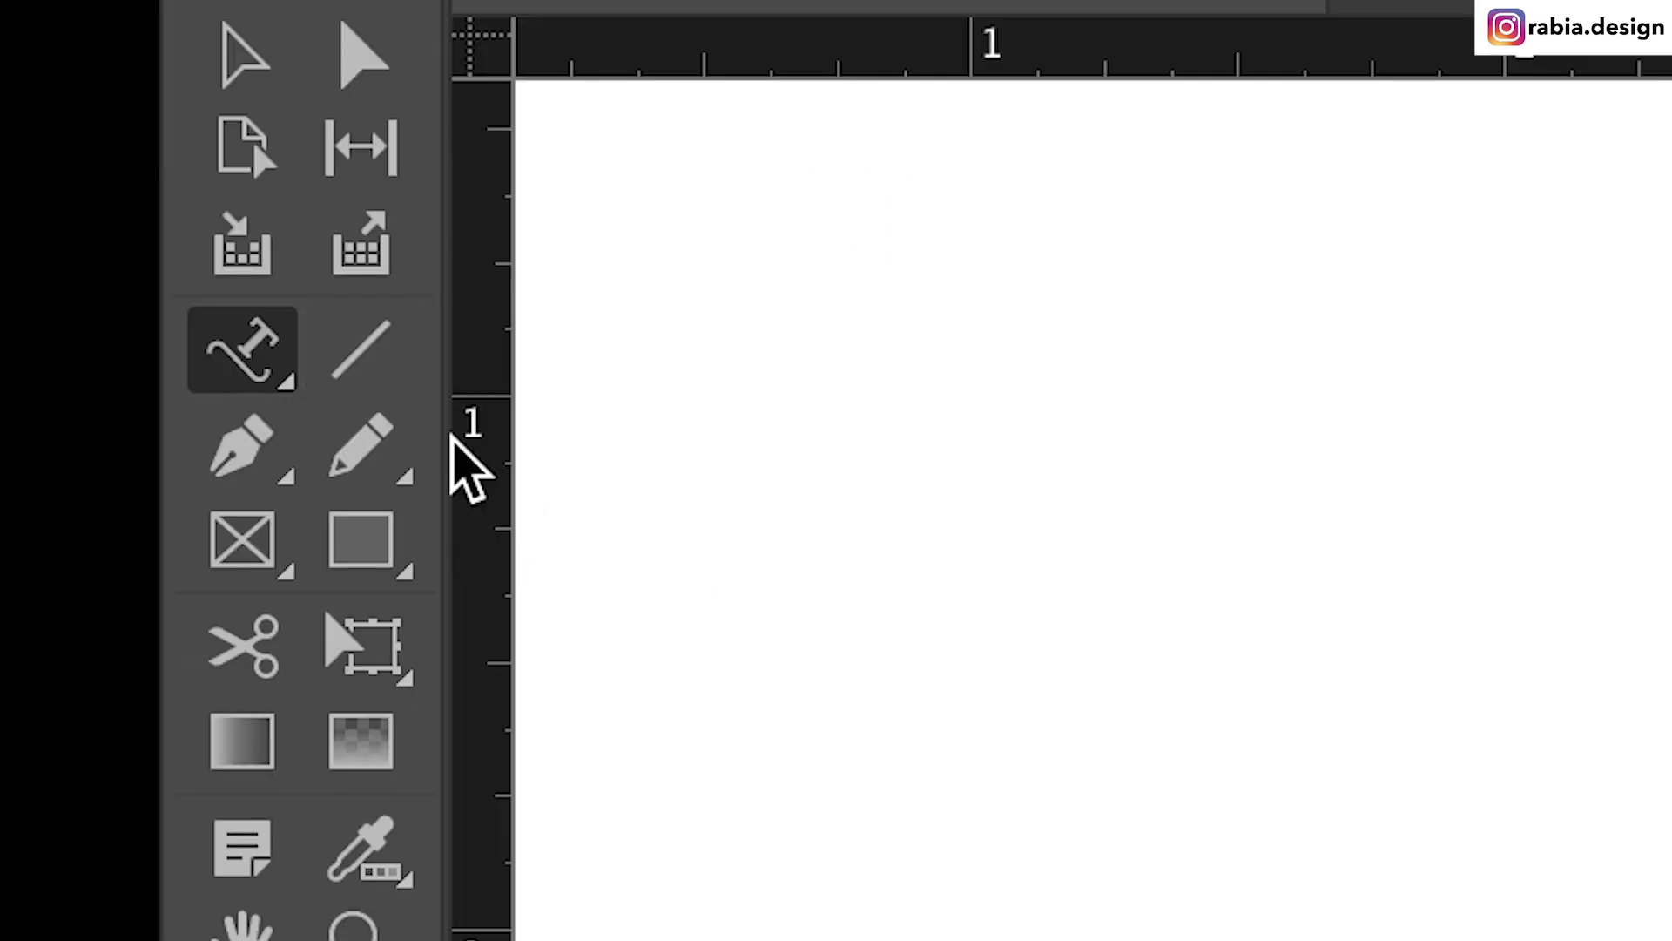
left_click(363, 374)
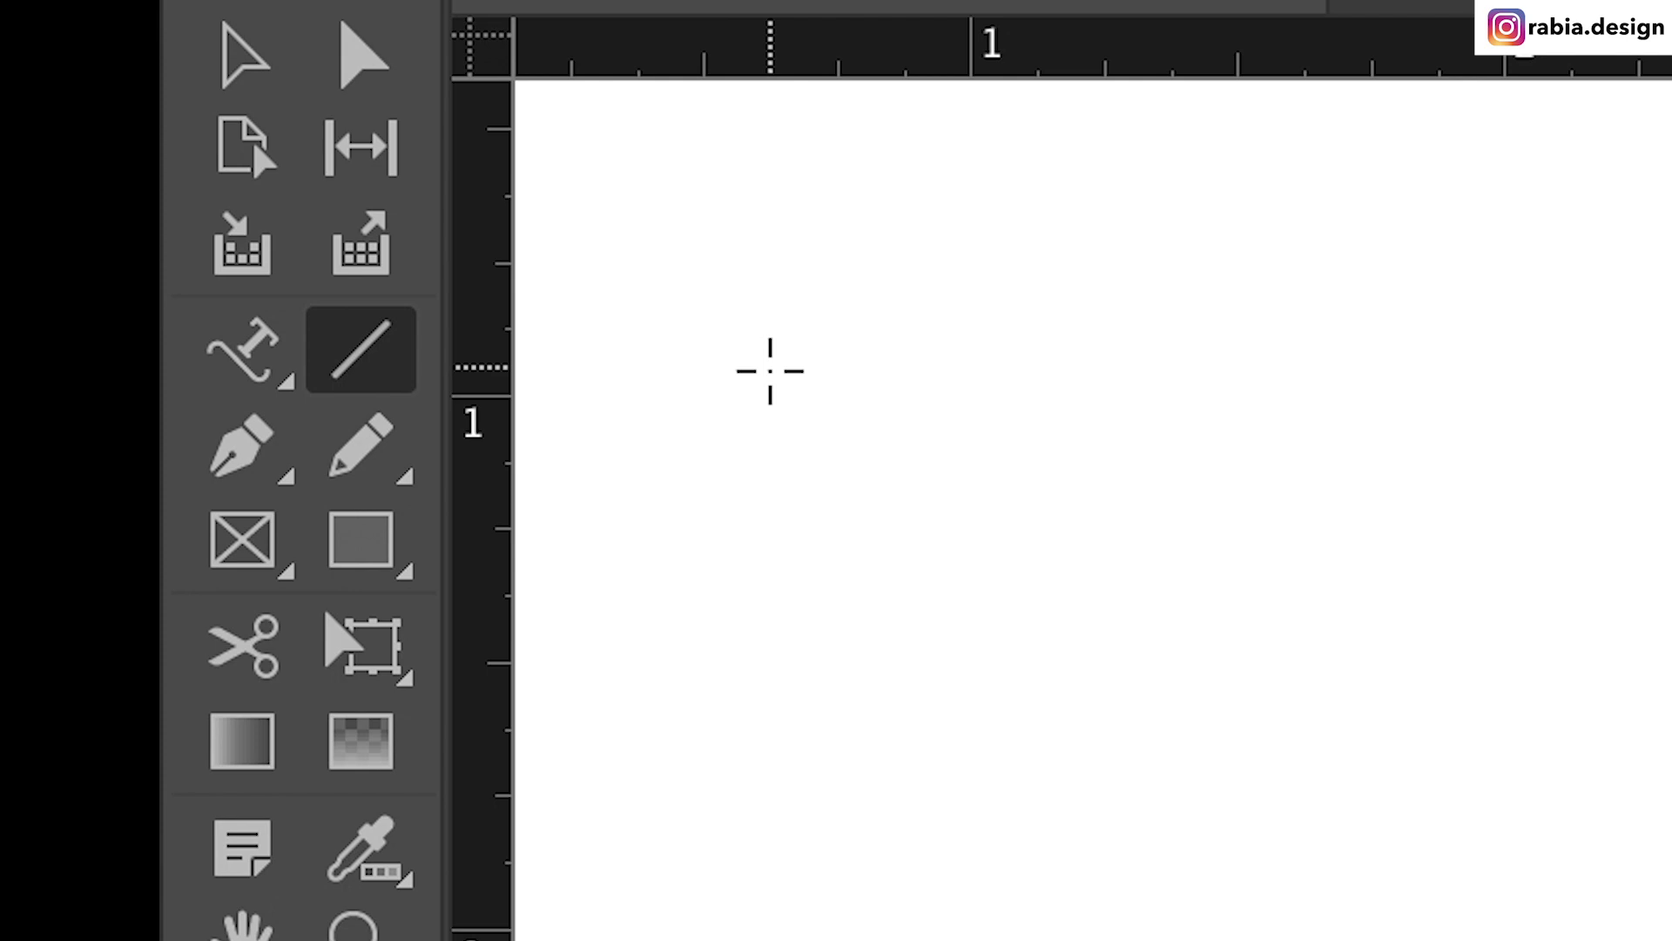
Draw horizontal and diagonal straight lines beside the Id logo, undoing and redrawing the extra diagonals
left_click_drag(769, 366, 1671, 363)
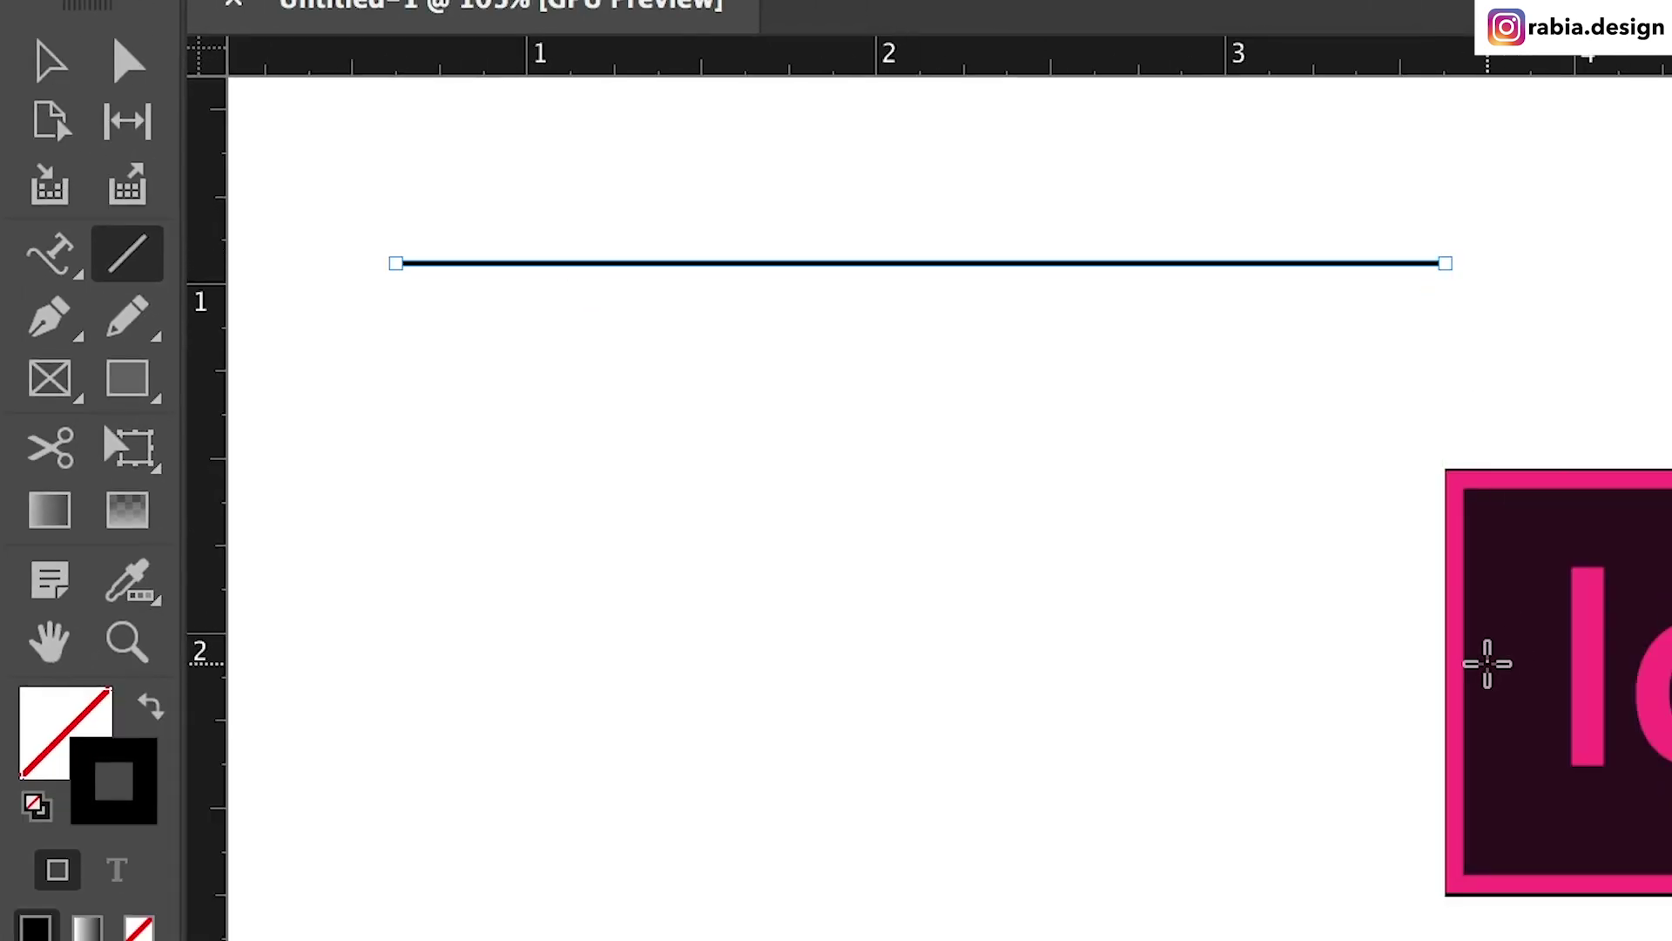
left_click_drag(447, 392, 1427, 454)
left_click_drag(978, 479, 353, 747)
left_click_drag(491, 533, 975, 940)
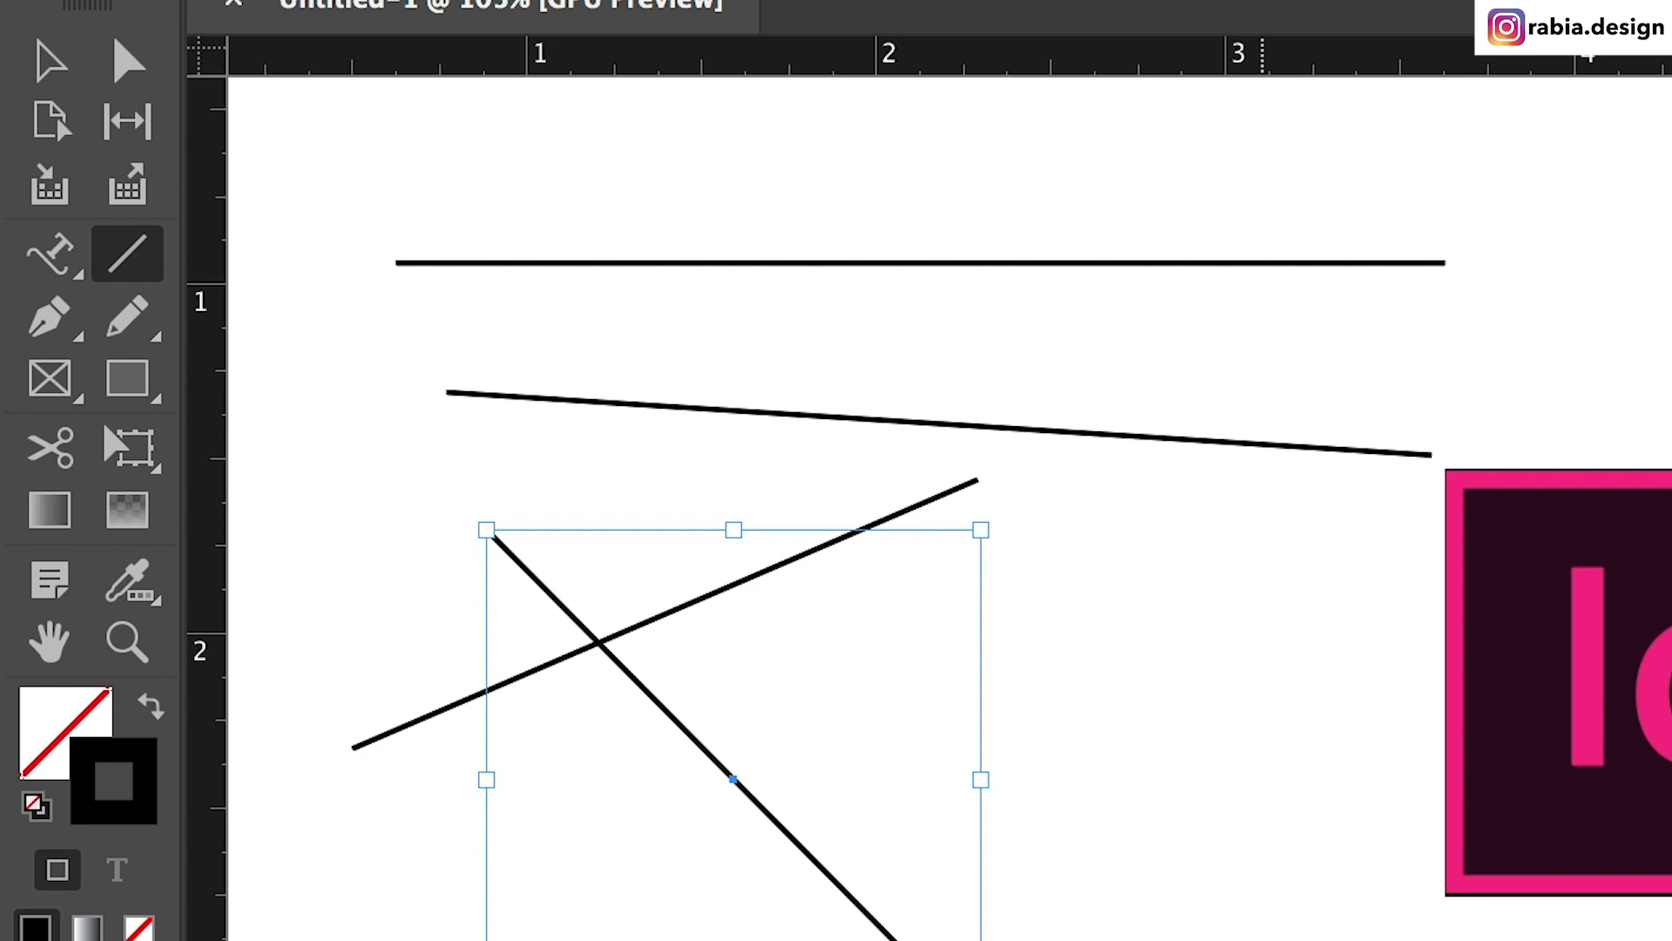
key("super+z")
key("super+z")
key("super+z")
left_click_drag(376, 414, 1262, 403)
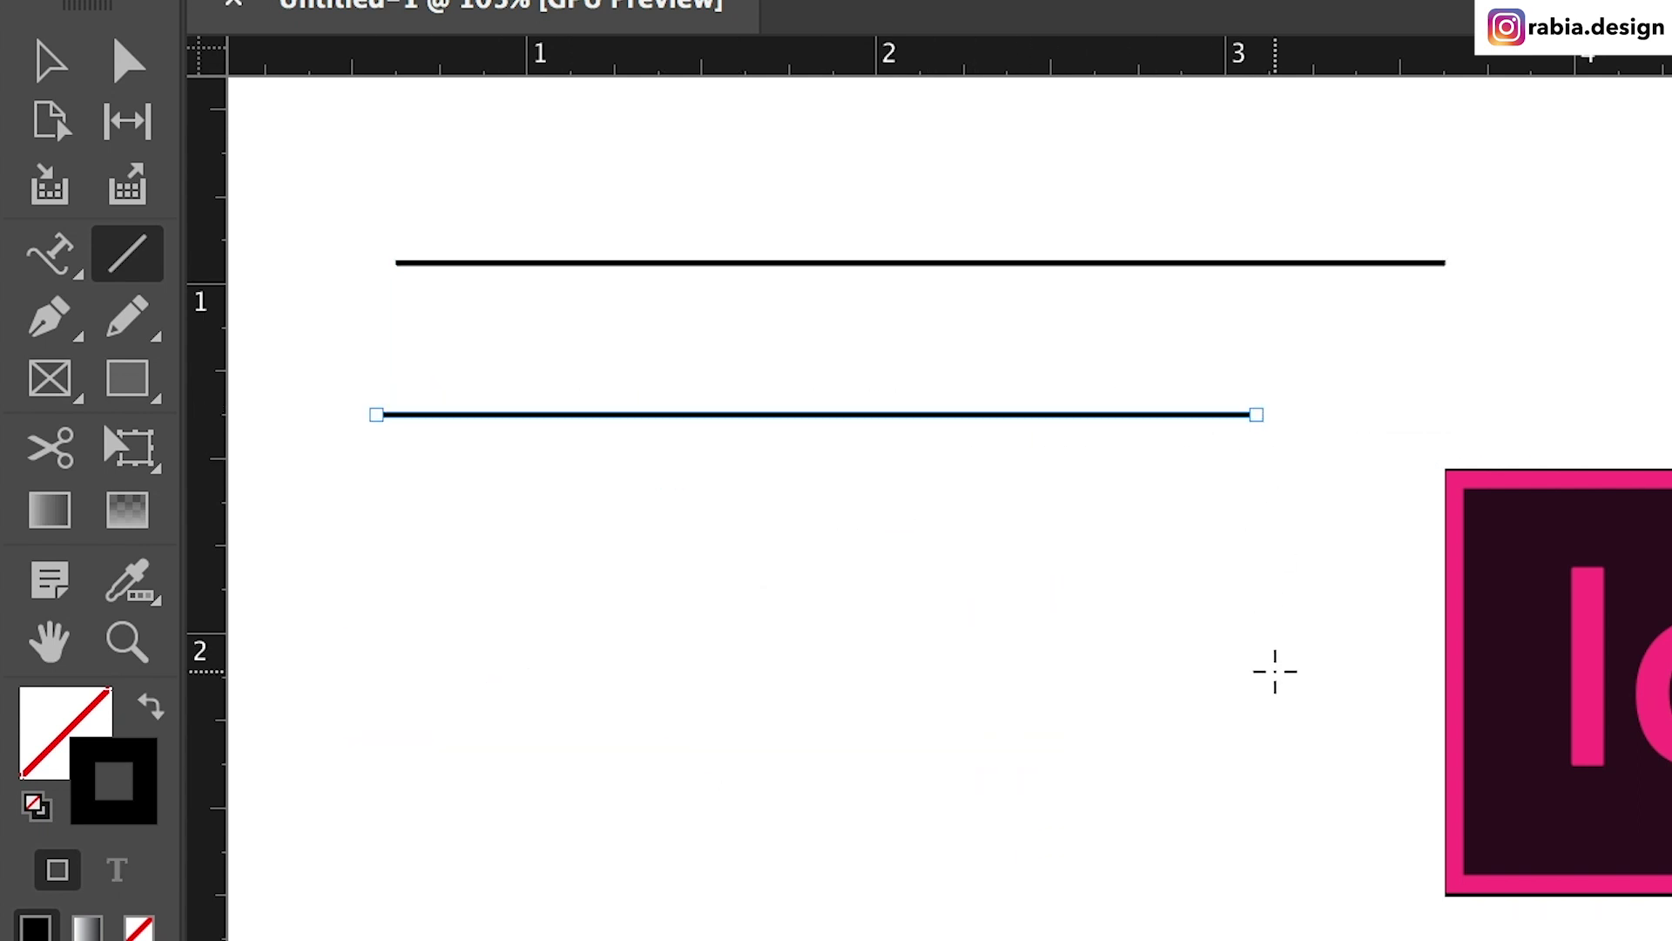
left_click_drag(1080, 503, 817, 806)
left_click_drag(621, 614, 764, 940)
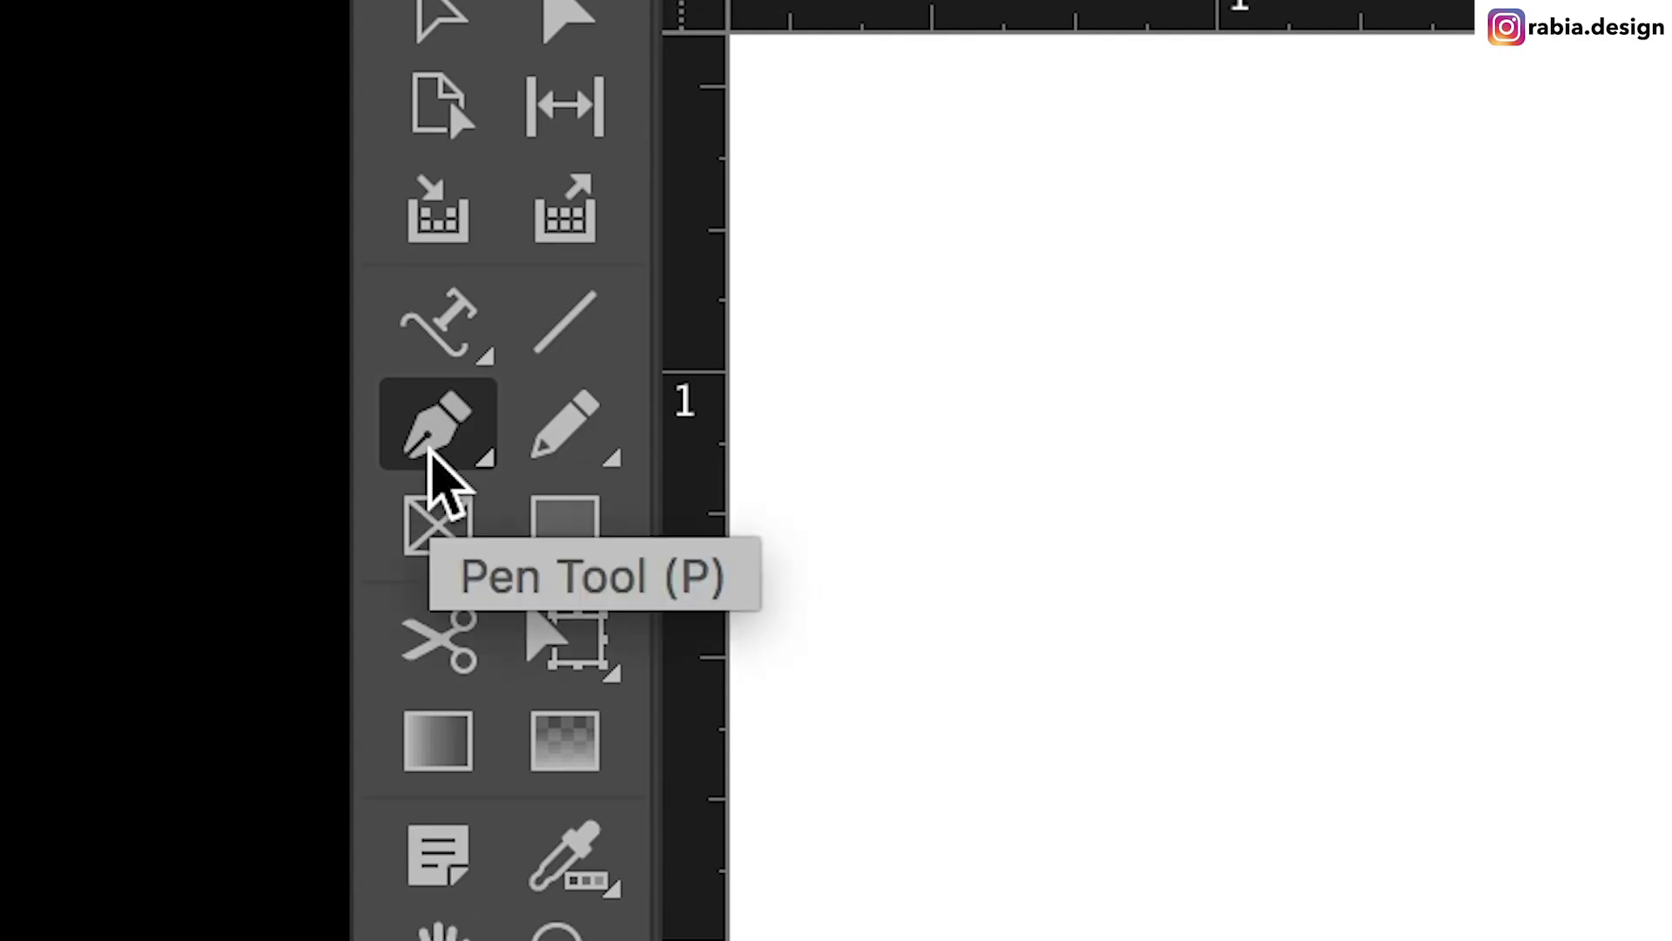
Draw a closed triangle from three Pen tool anchor points left of the Id logo
left_click(45, 334)
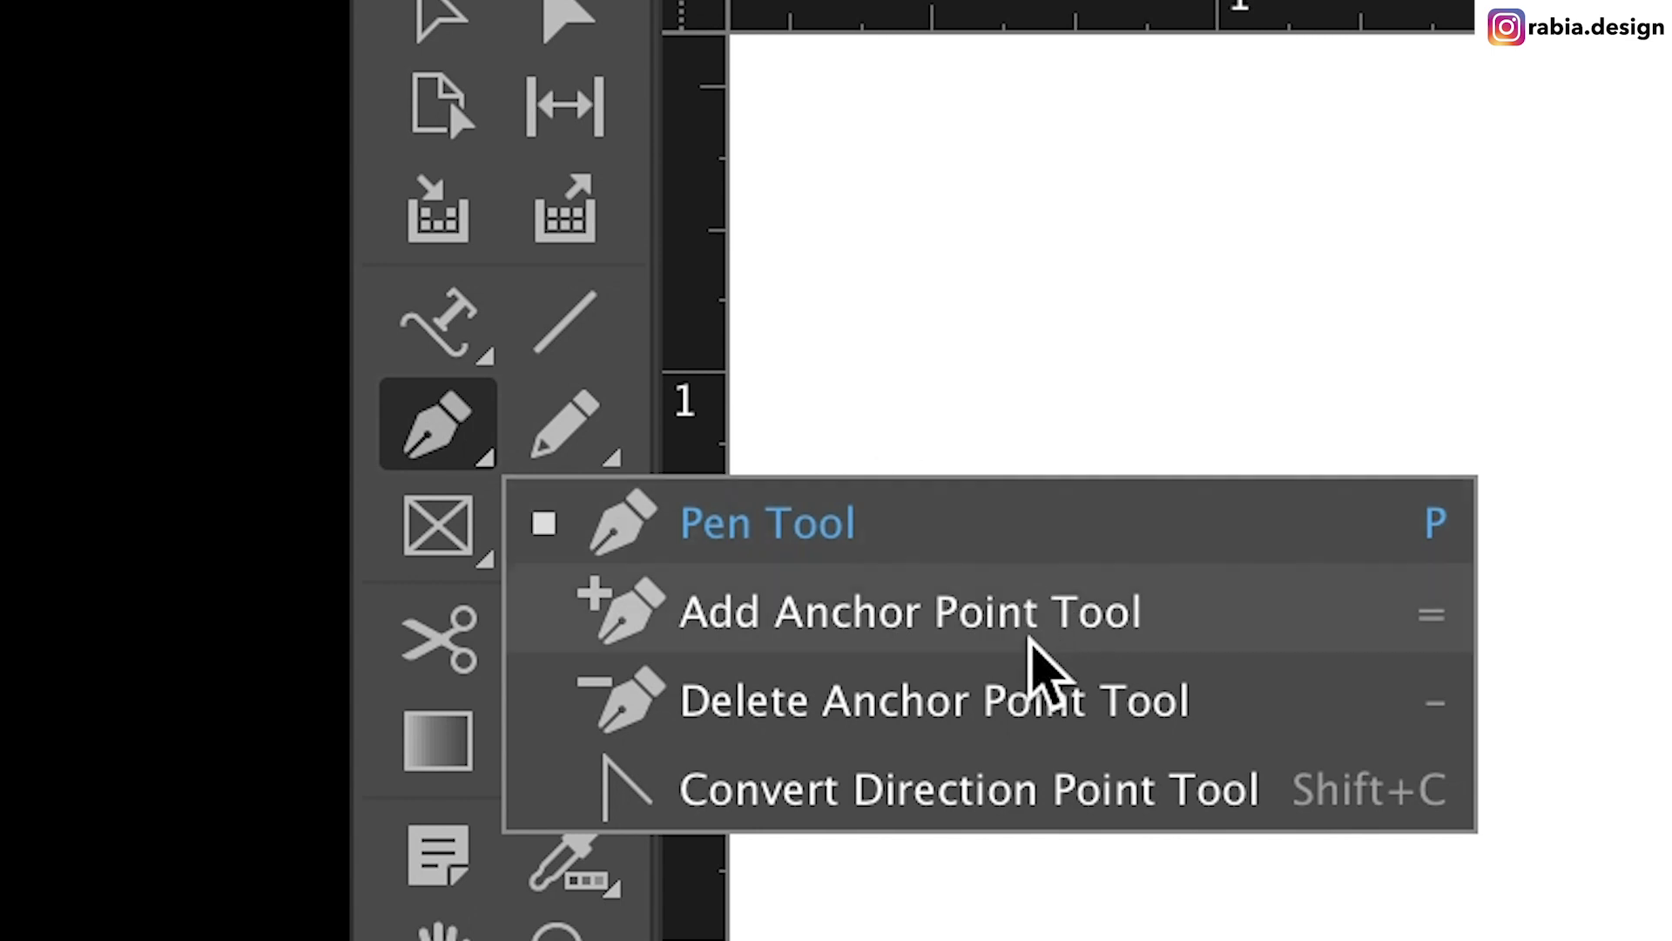
left_click(452, 452)
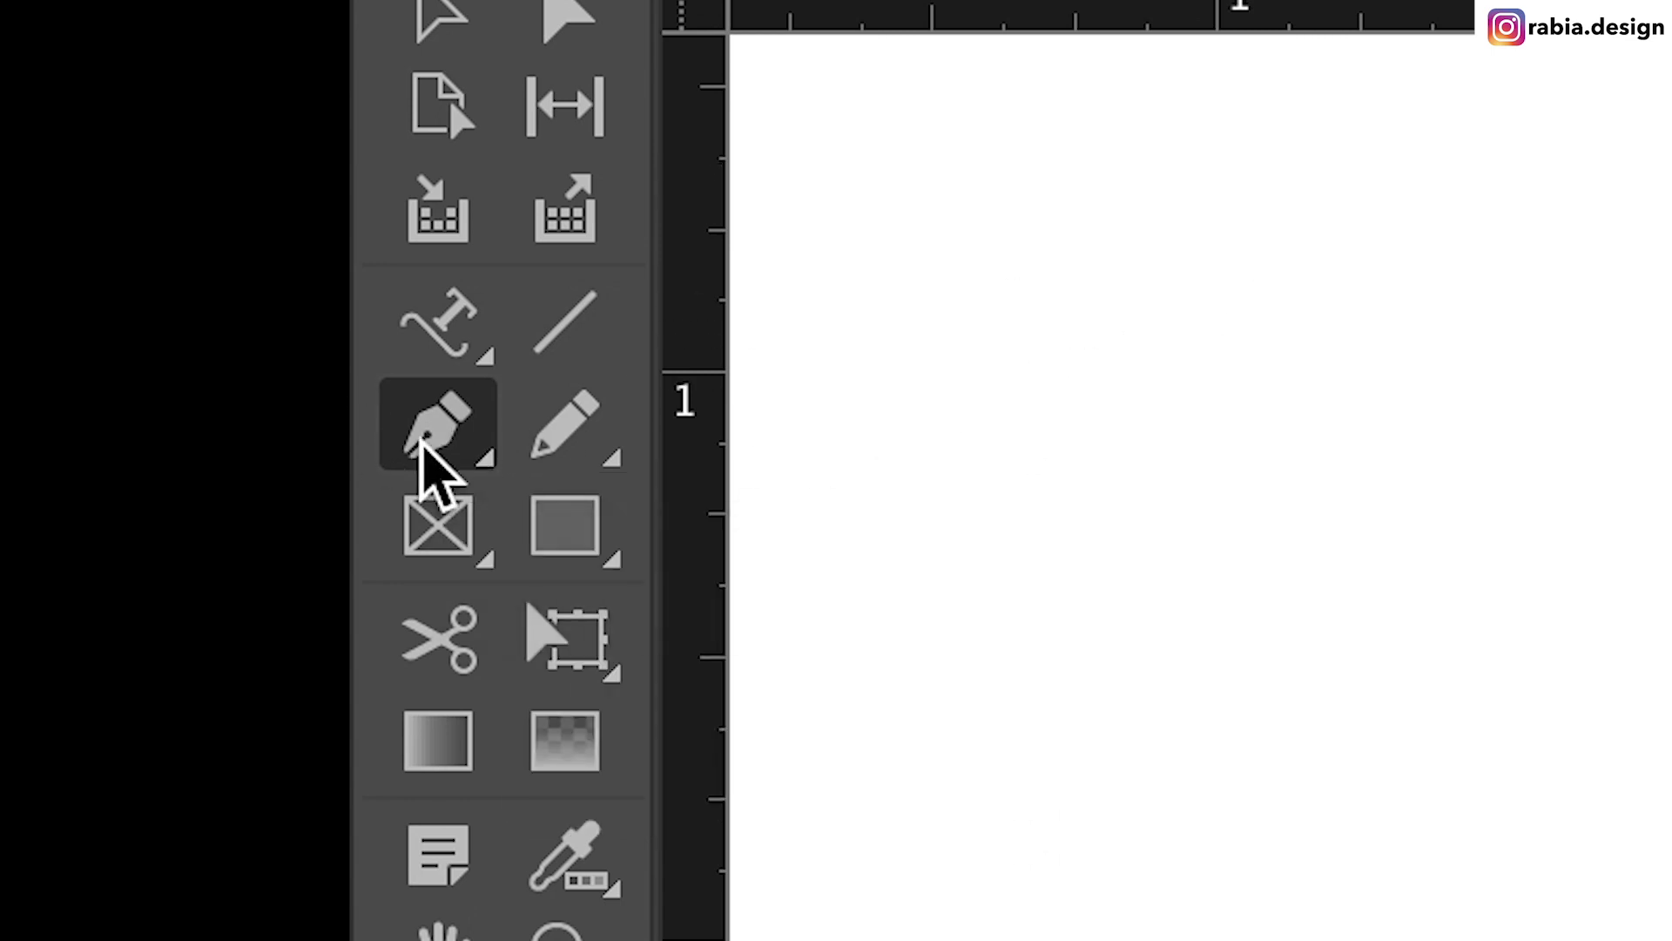
left_click(432, 459)
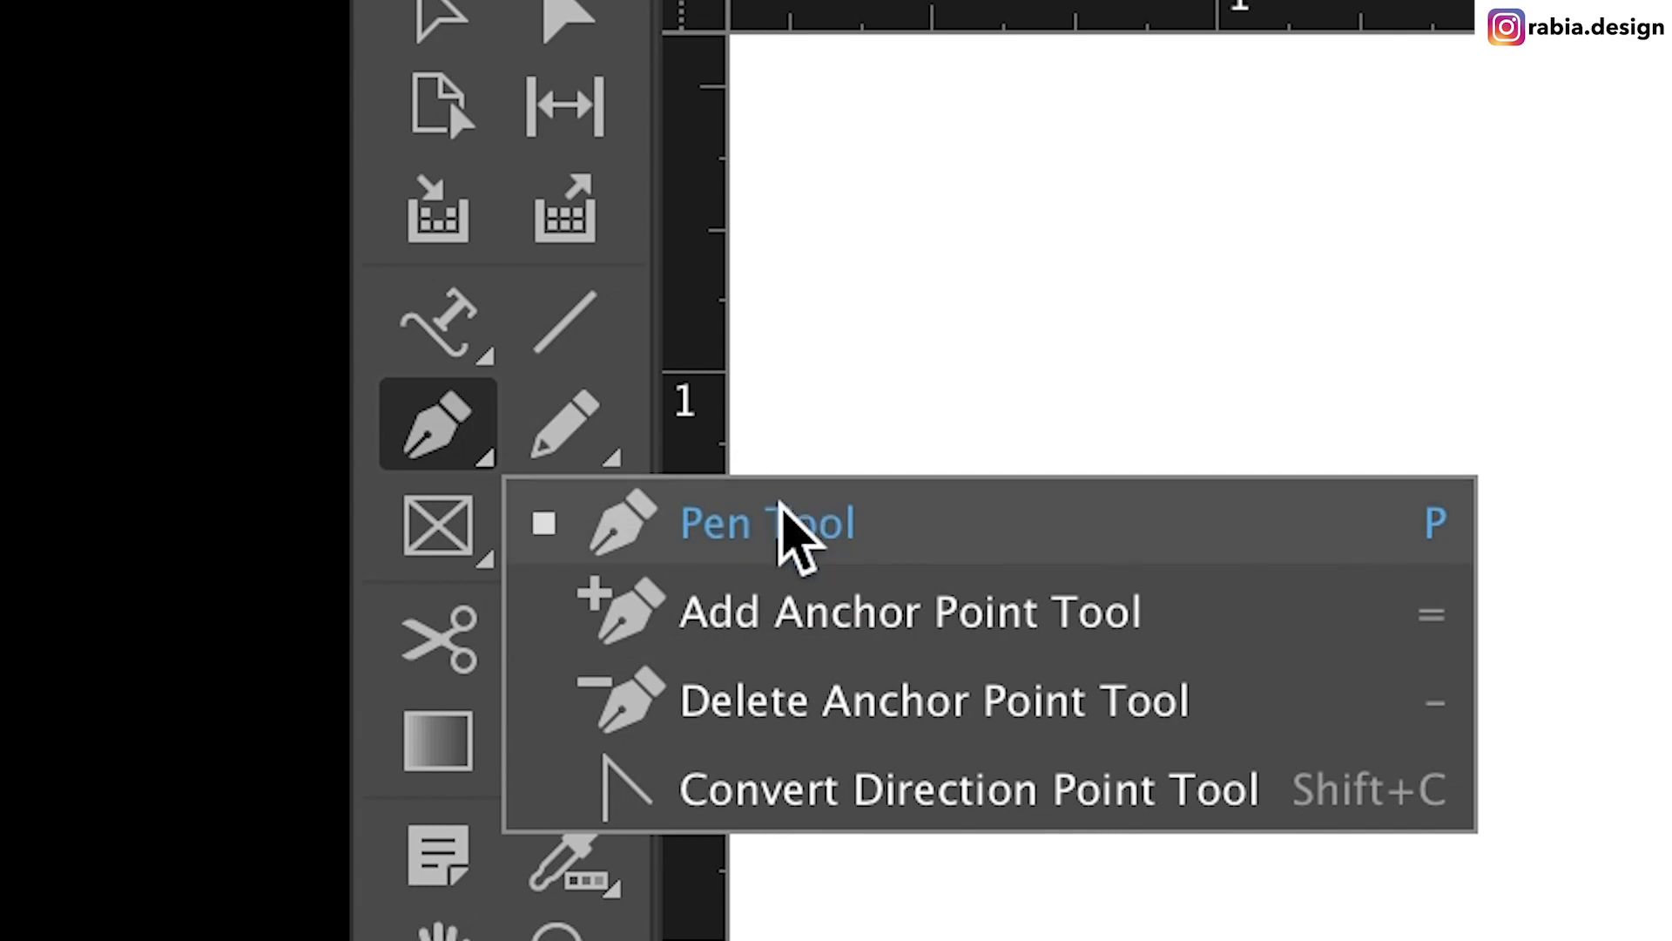
left_click(782, 507)
left_click(1053, 384)
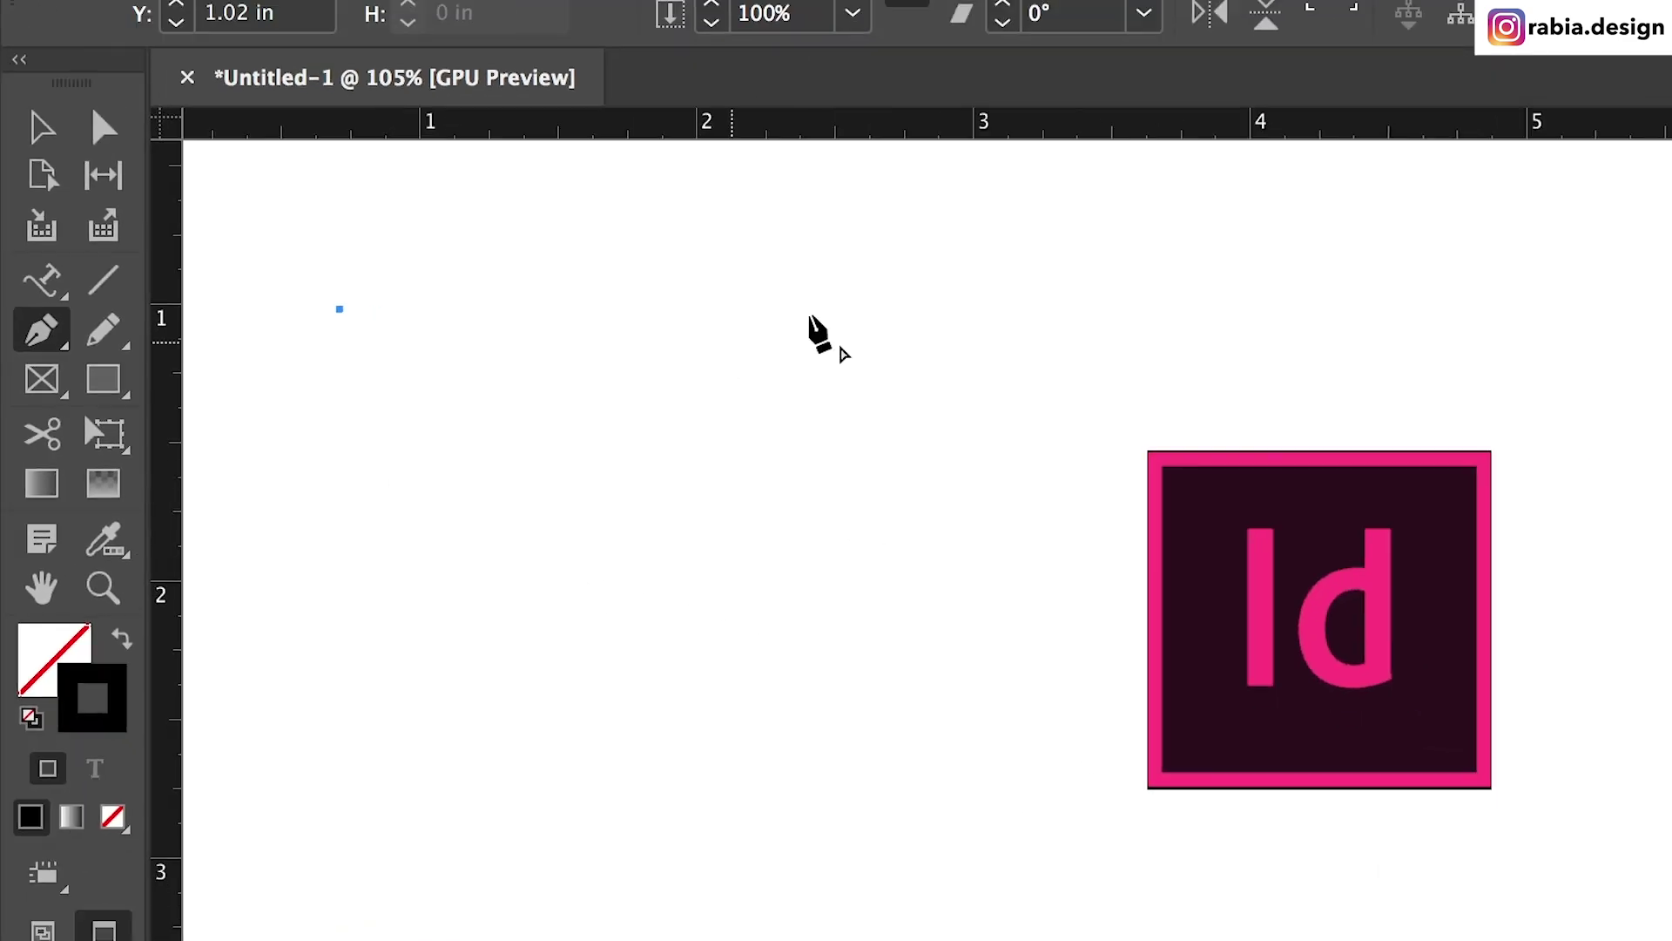
left_click(832, 330)
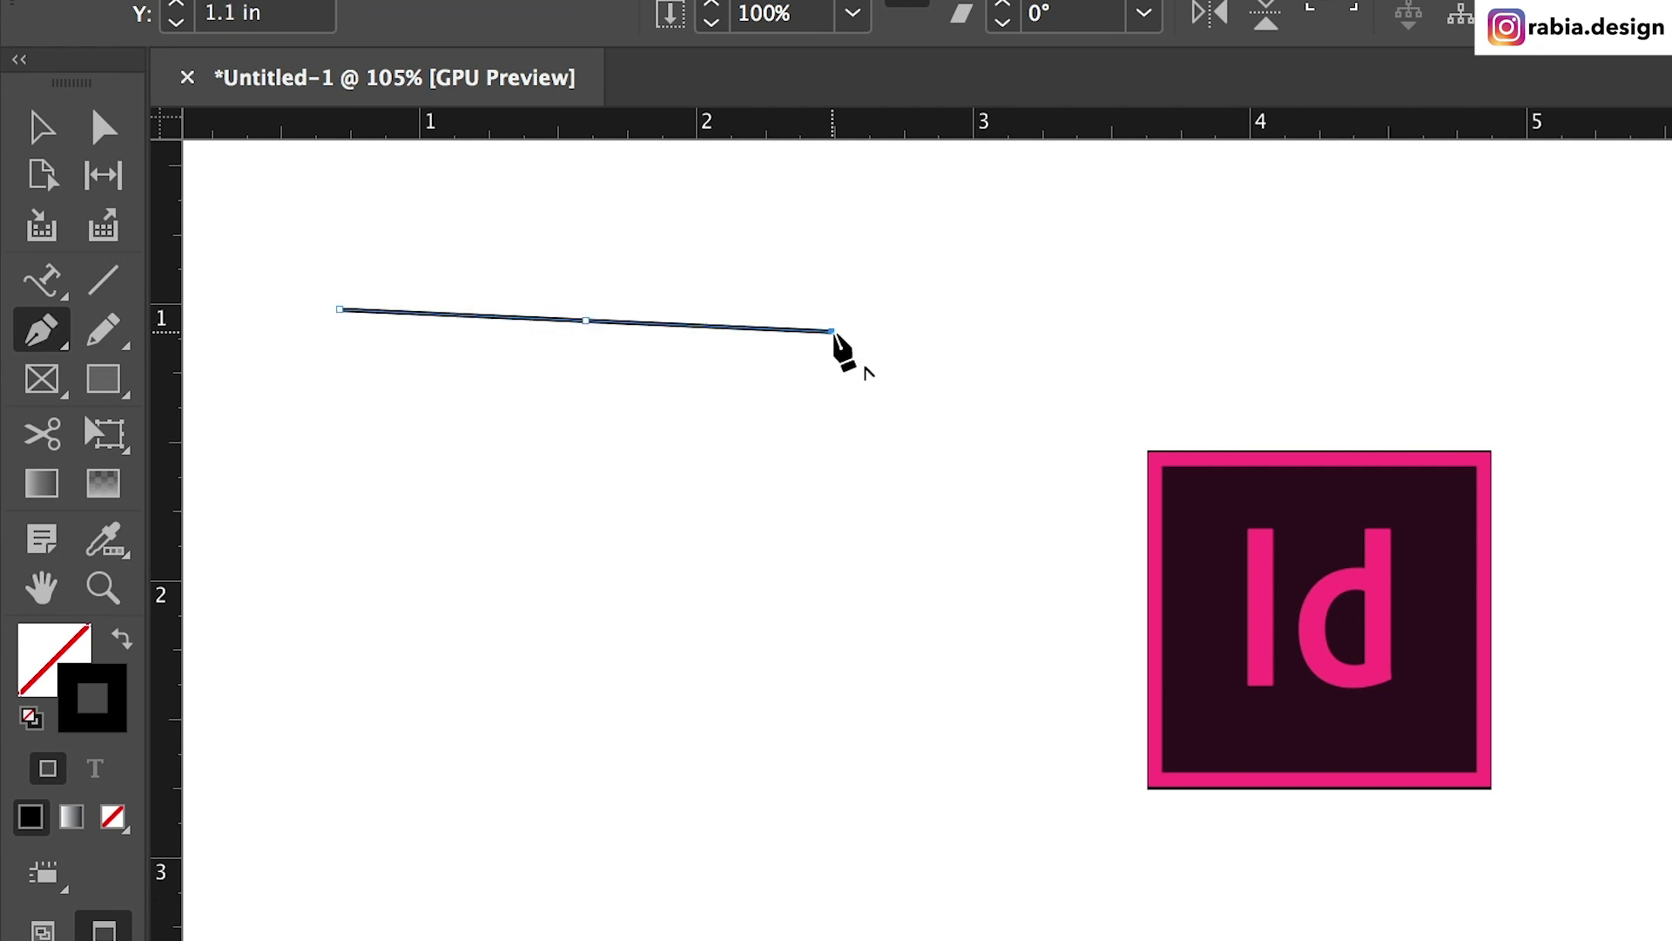
left_click(389, 488)
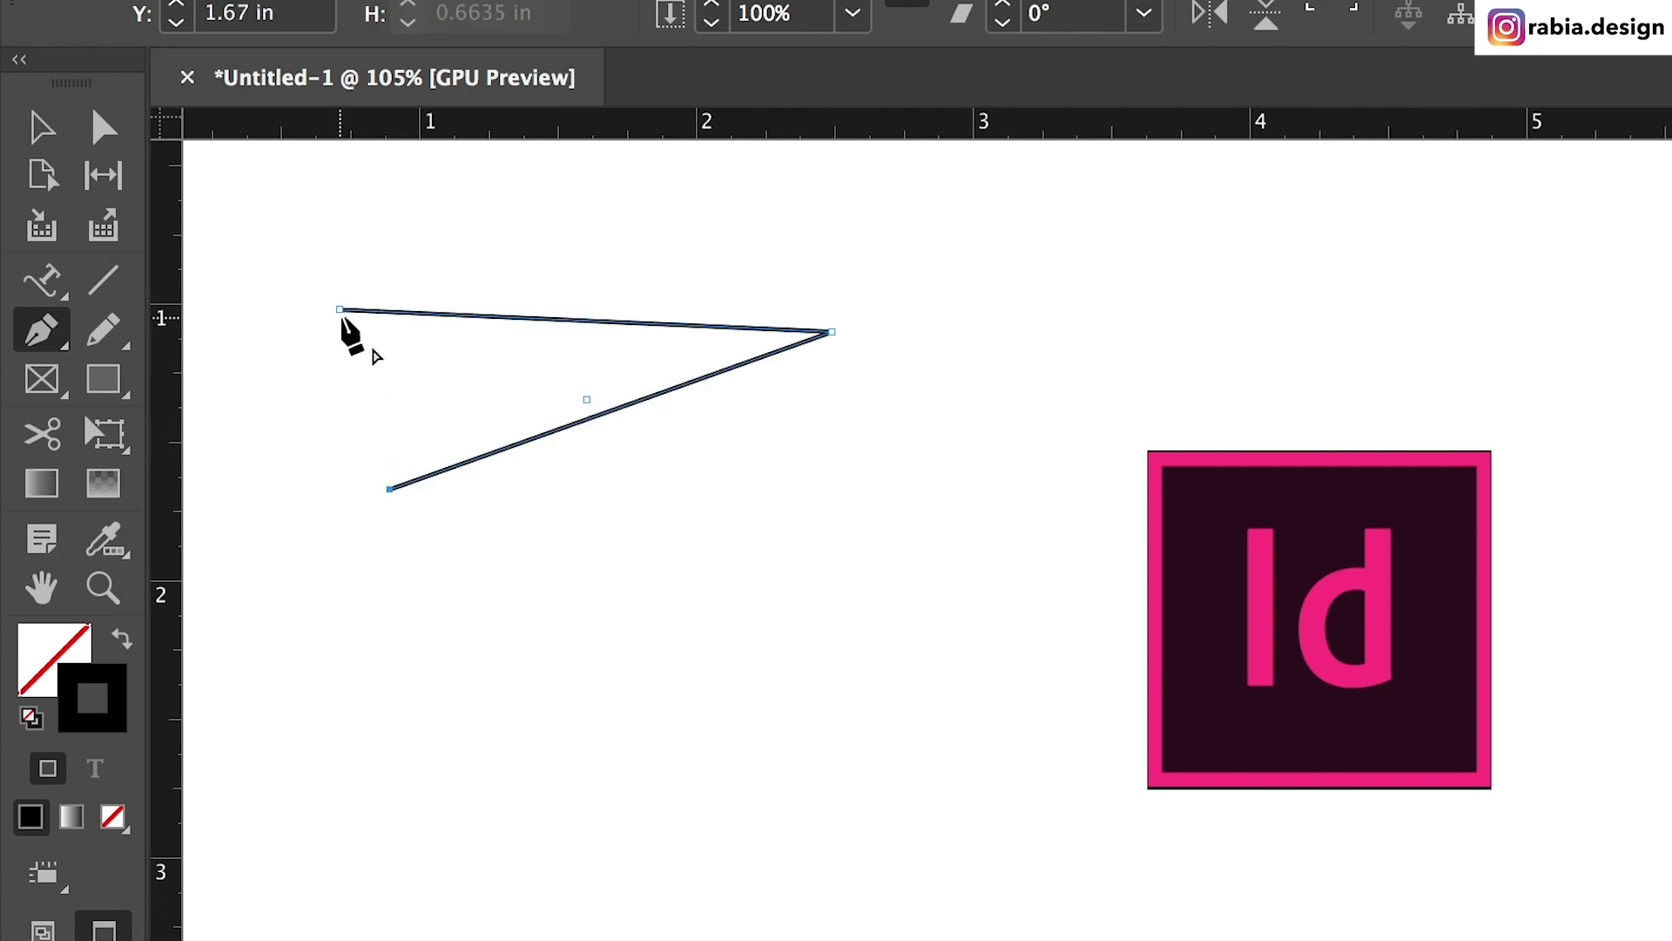
left_click(340, 309)
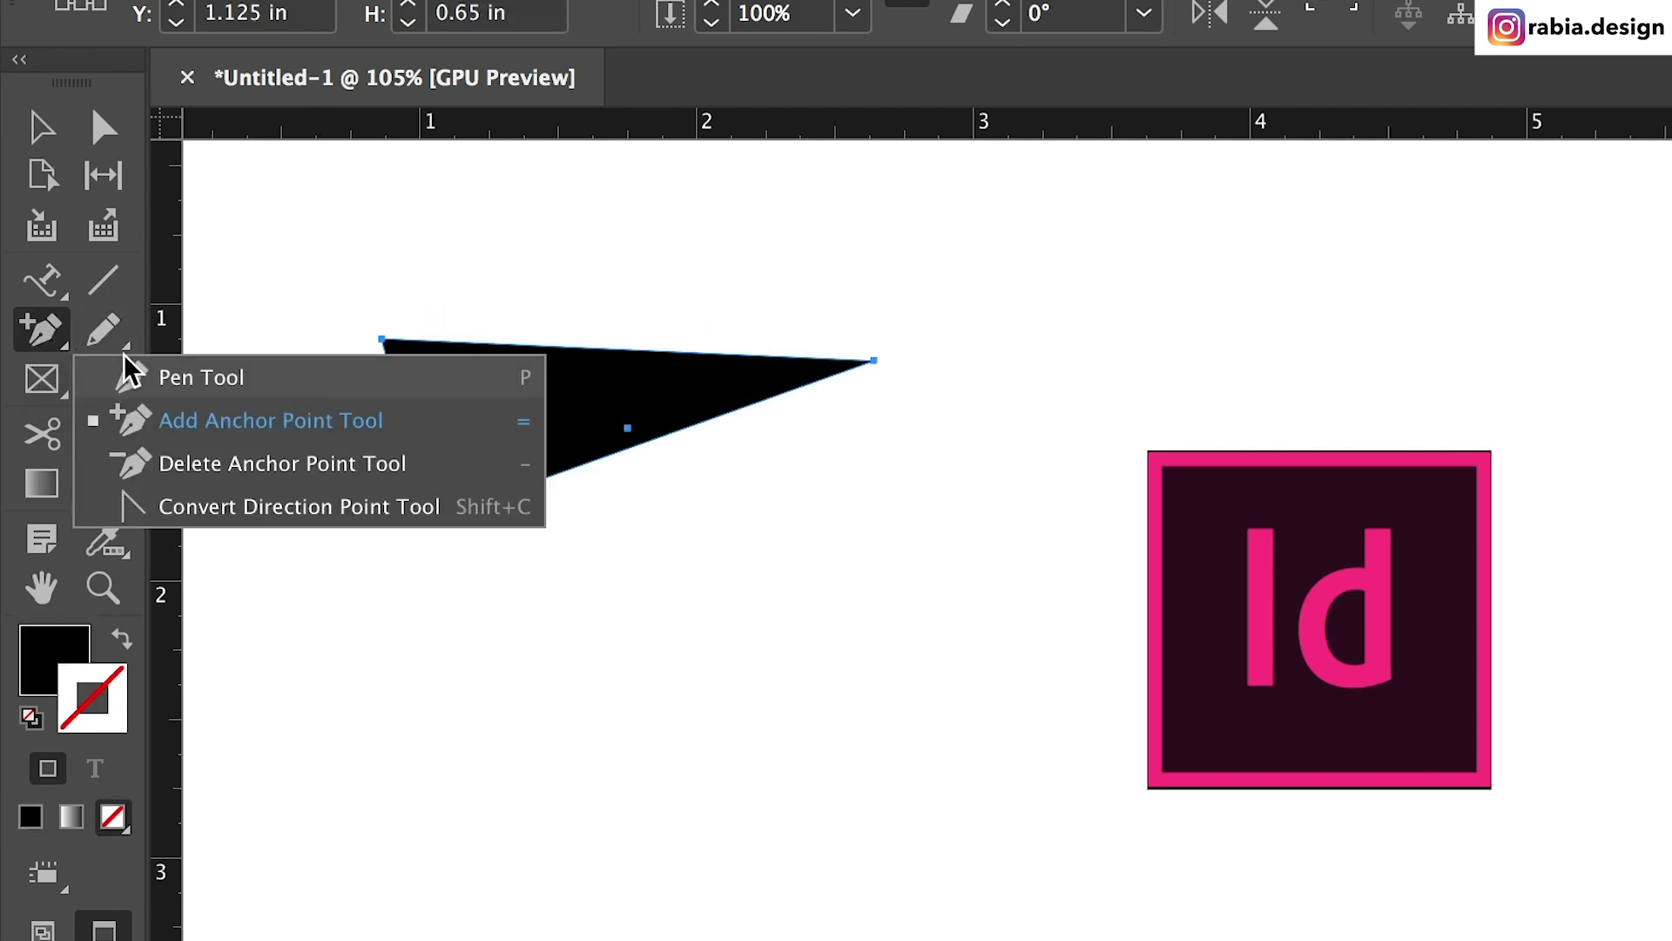
Try deleting triangle vertices with Delete Anchor Point, undo, then remove the top-left vertex
left_click(392, 468)
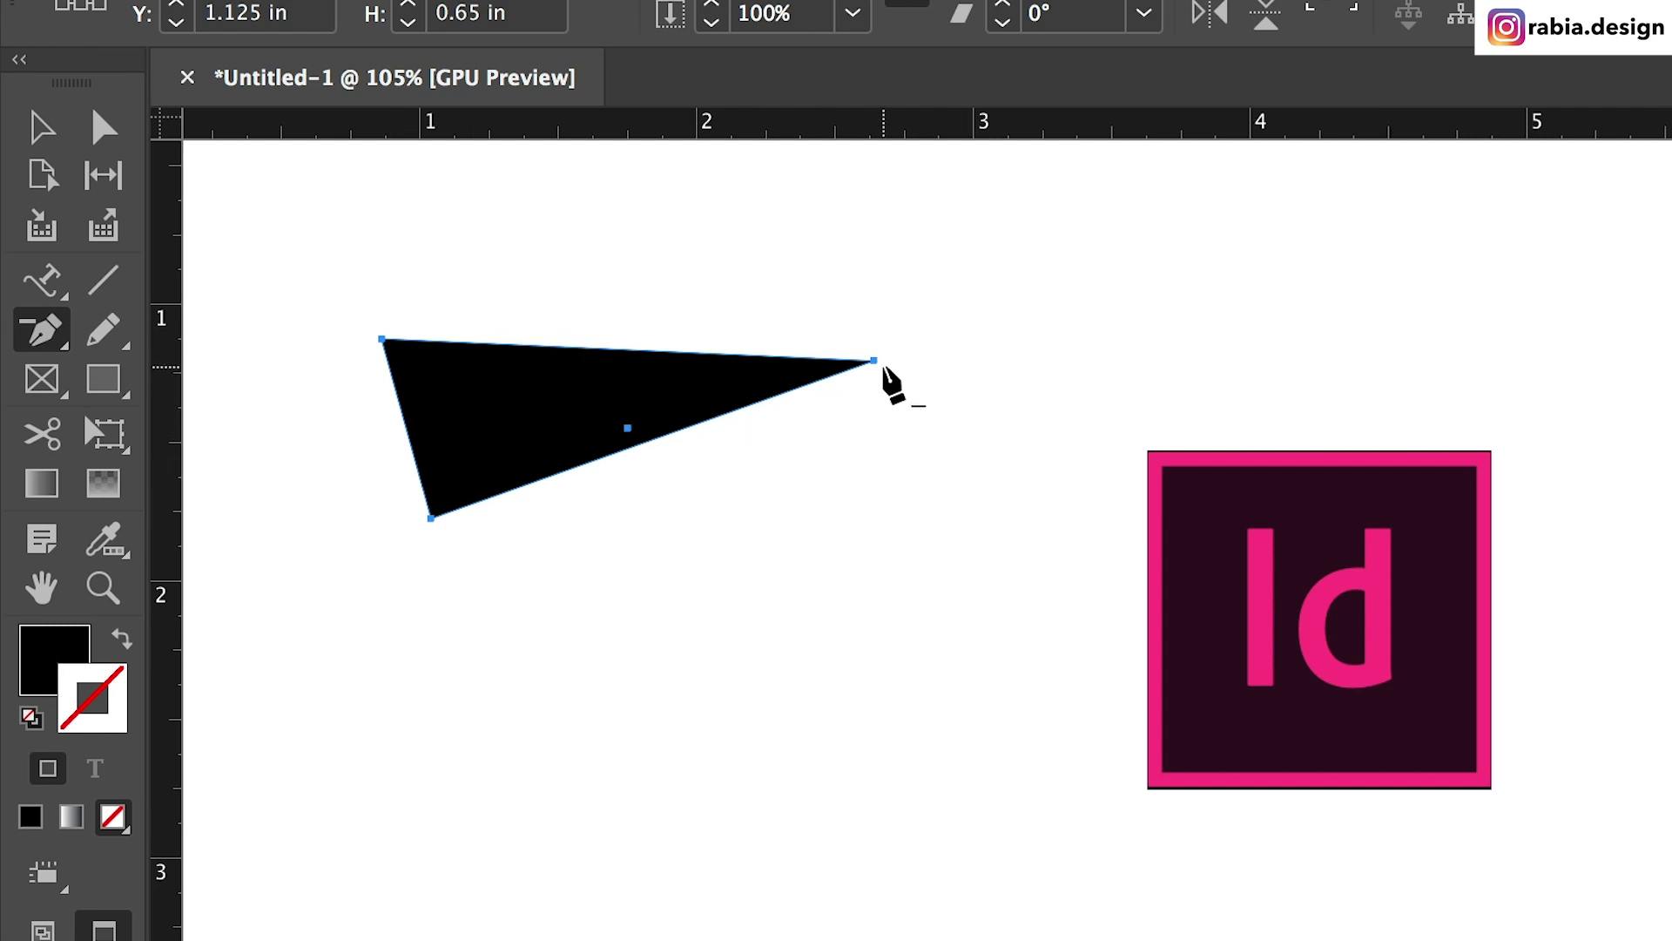
left_click(873, 360)
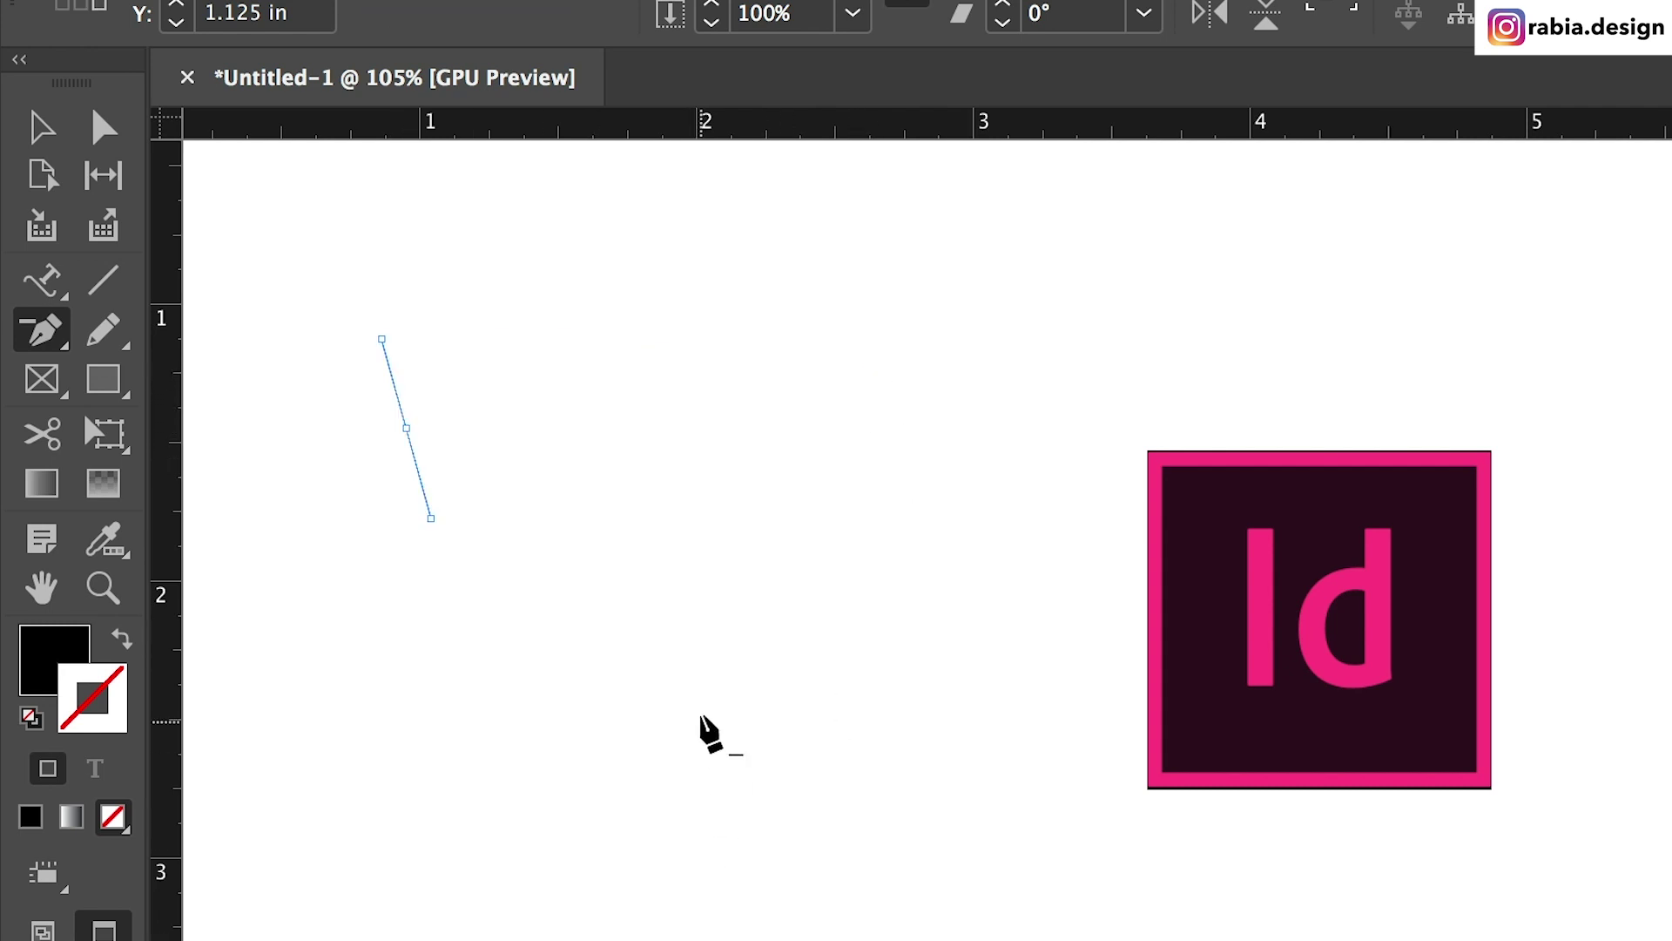
key("ctrl+z")
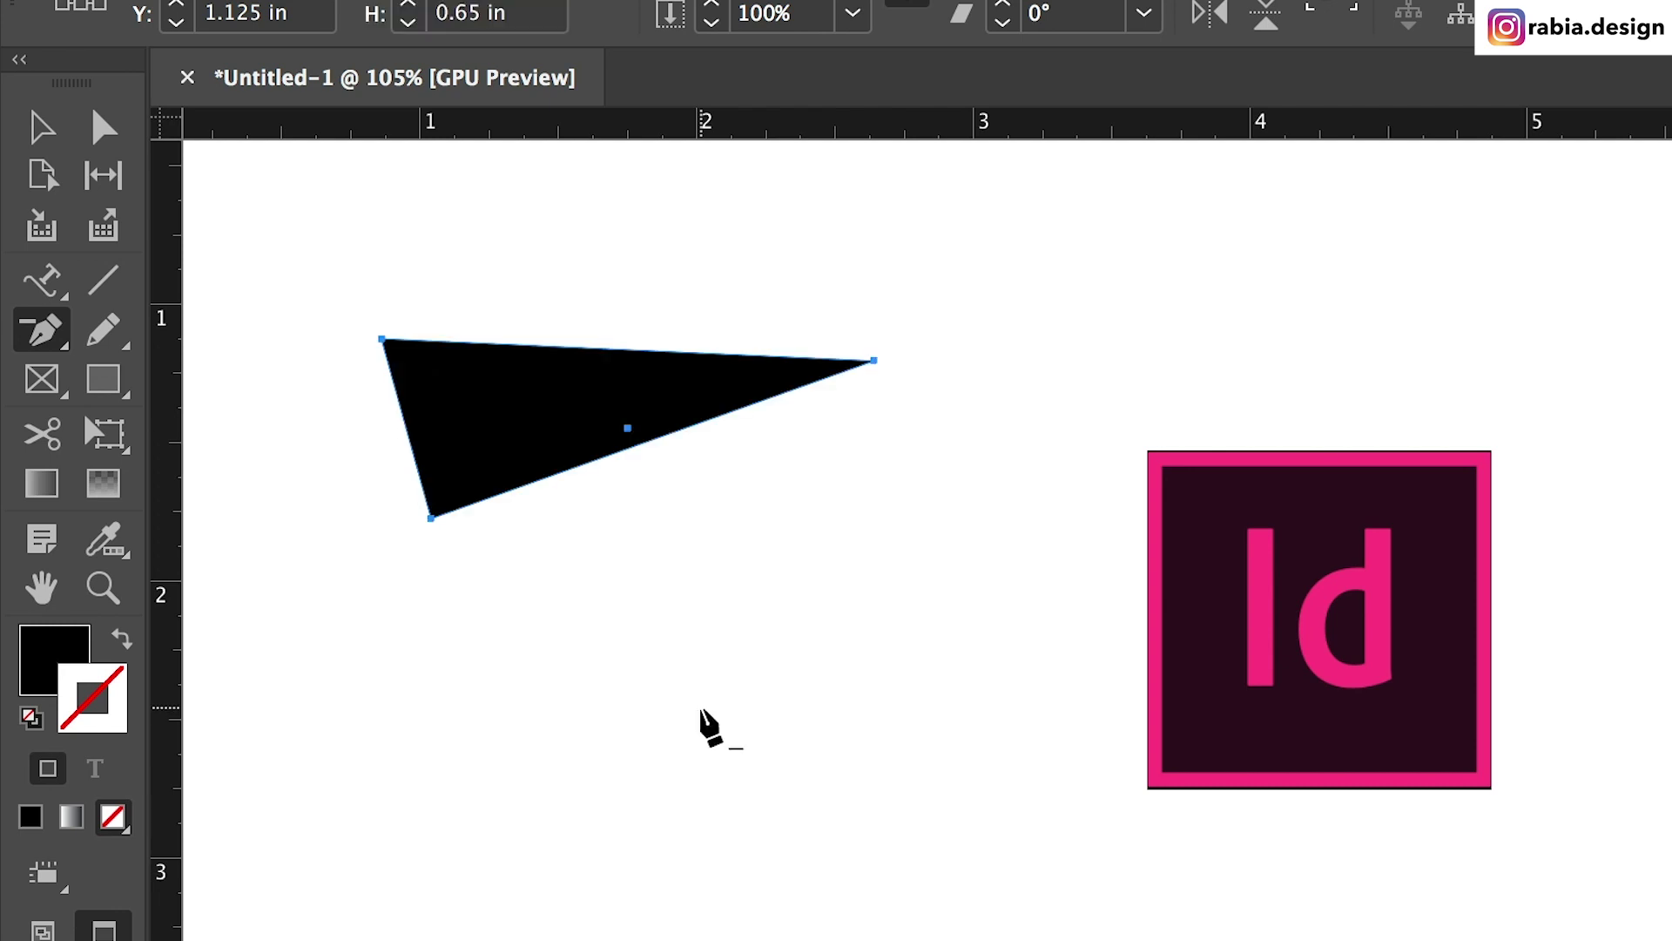
left_click(431, 518)
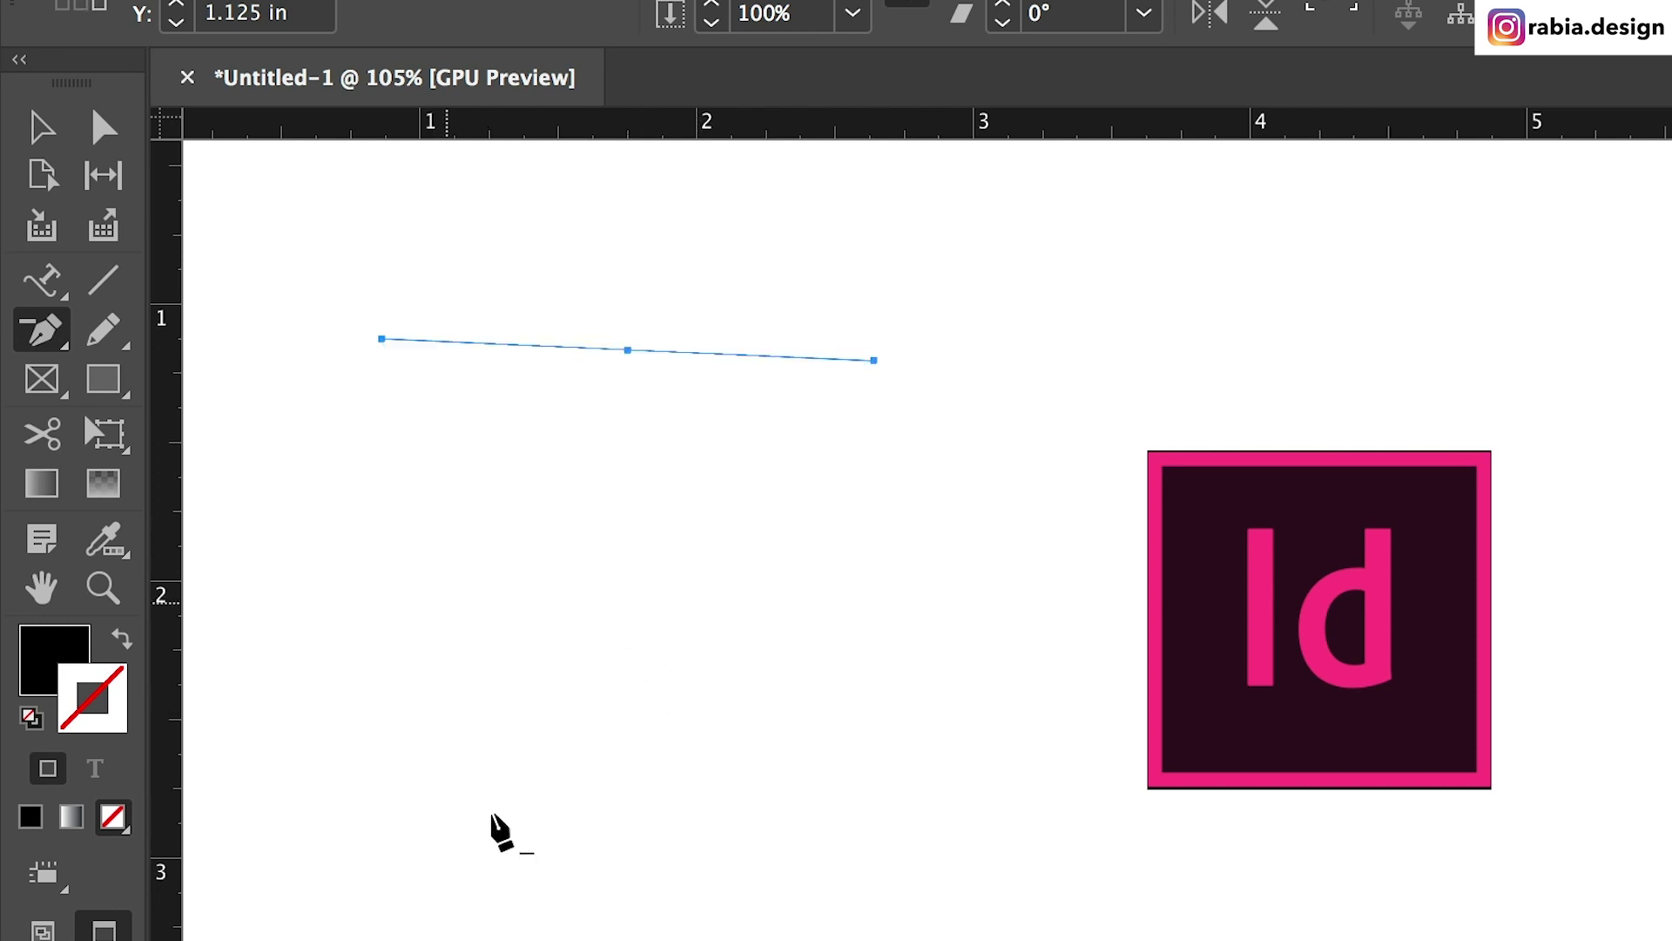
key("ctrl+z")
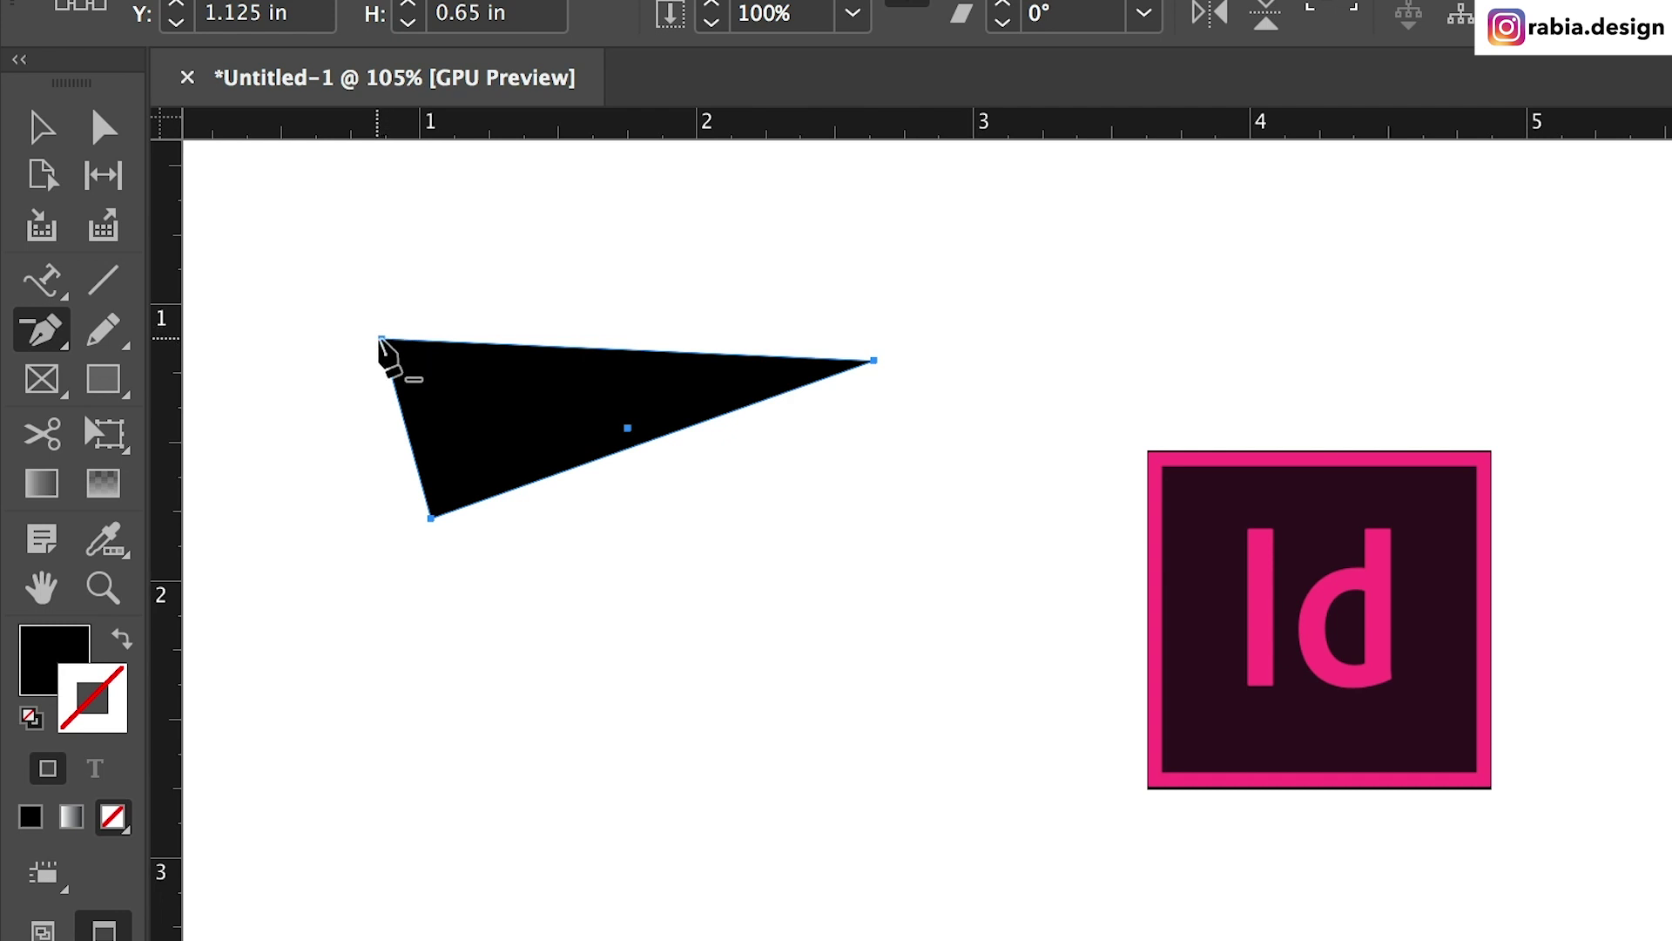
left_click(381, 339)
key("ctrl+z")
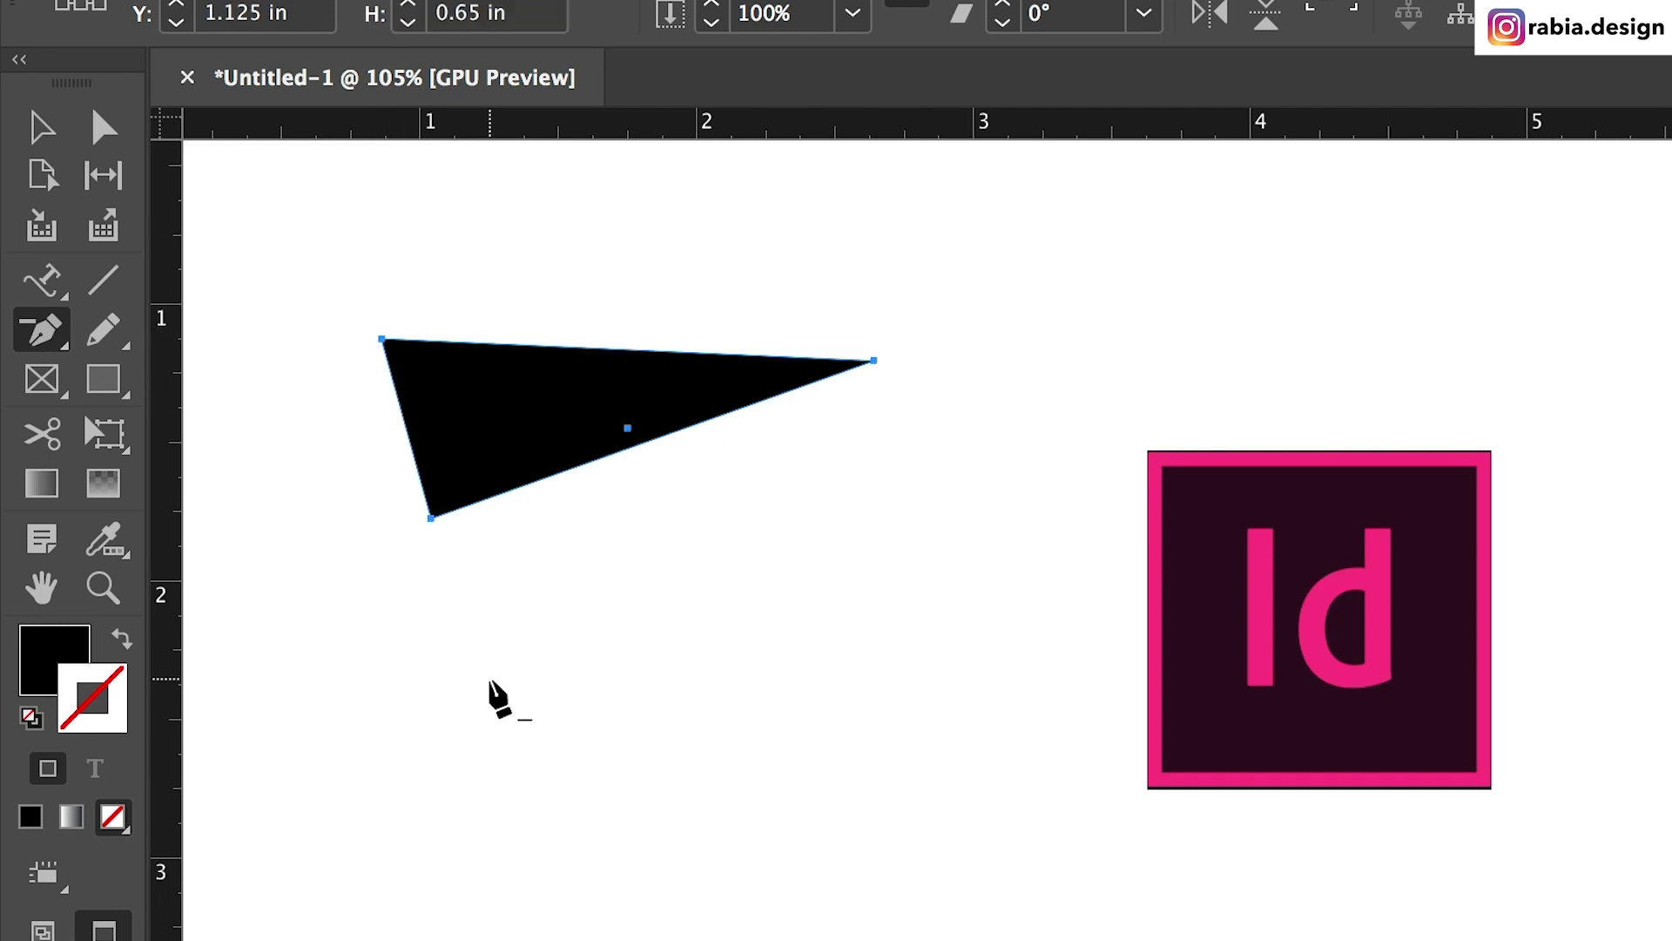
key("ctrl+z")
key("ctrl+shift+z")
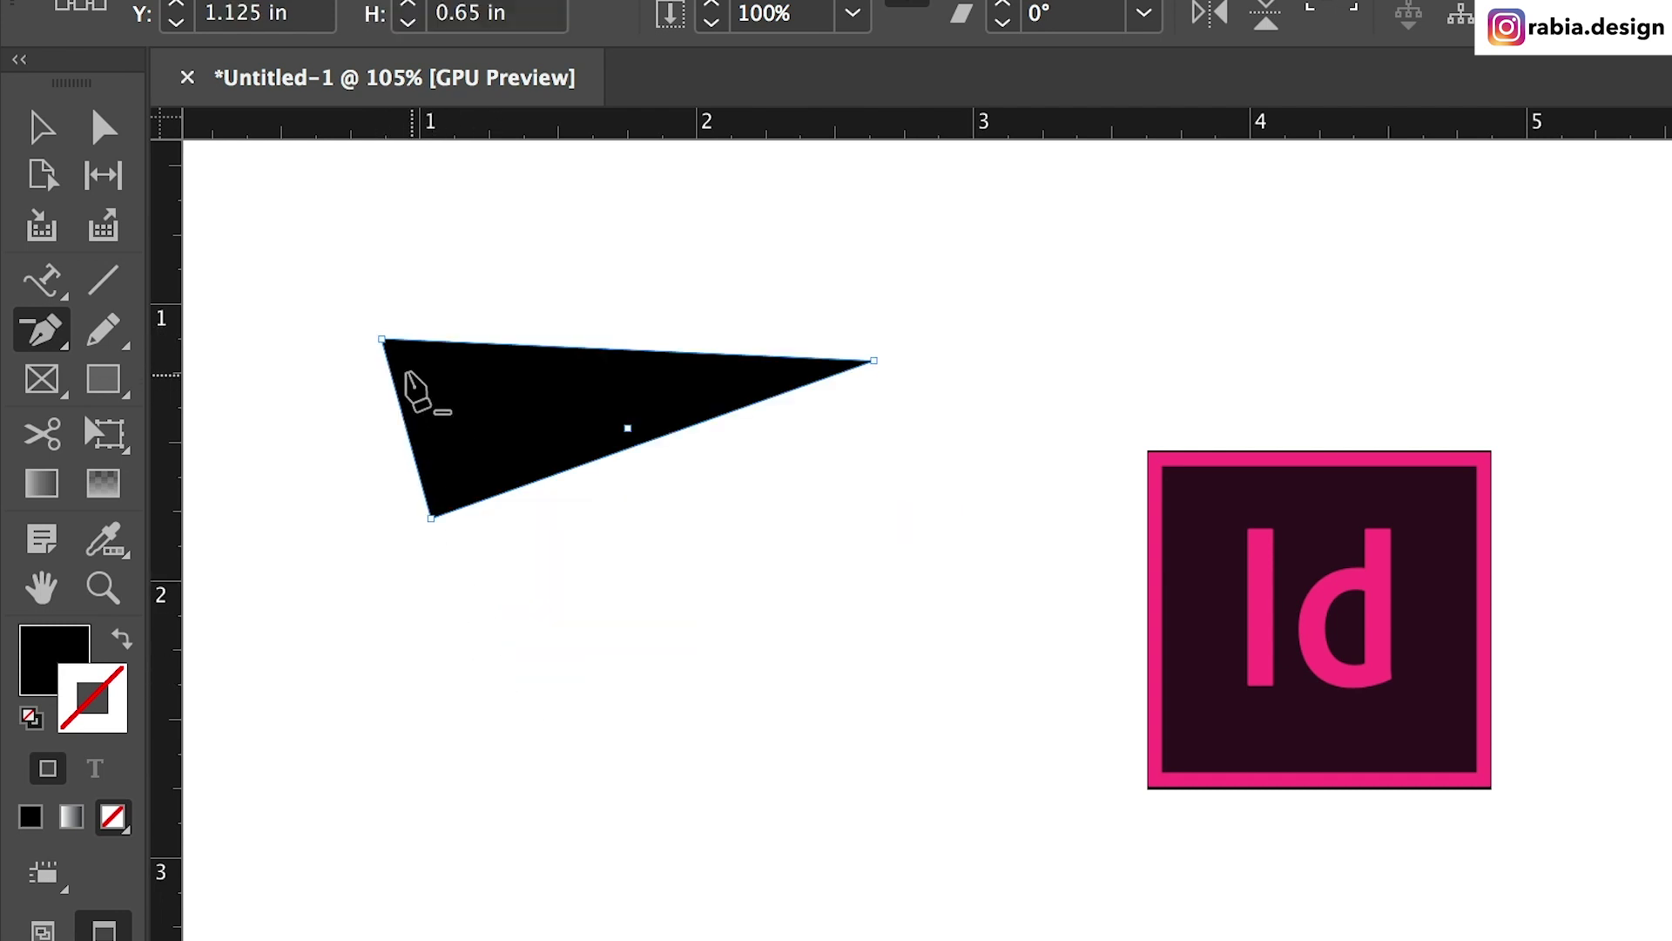
left_click(381, 338)
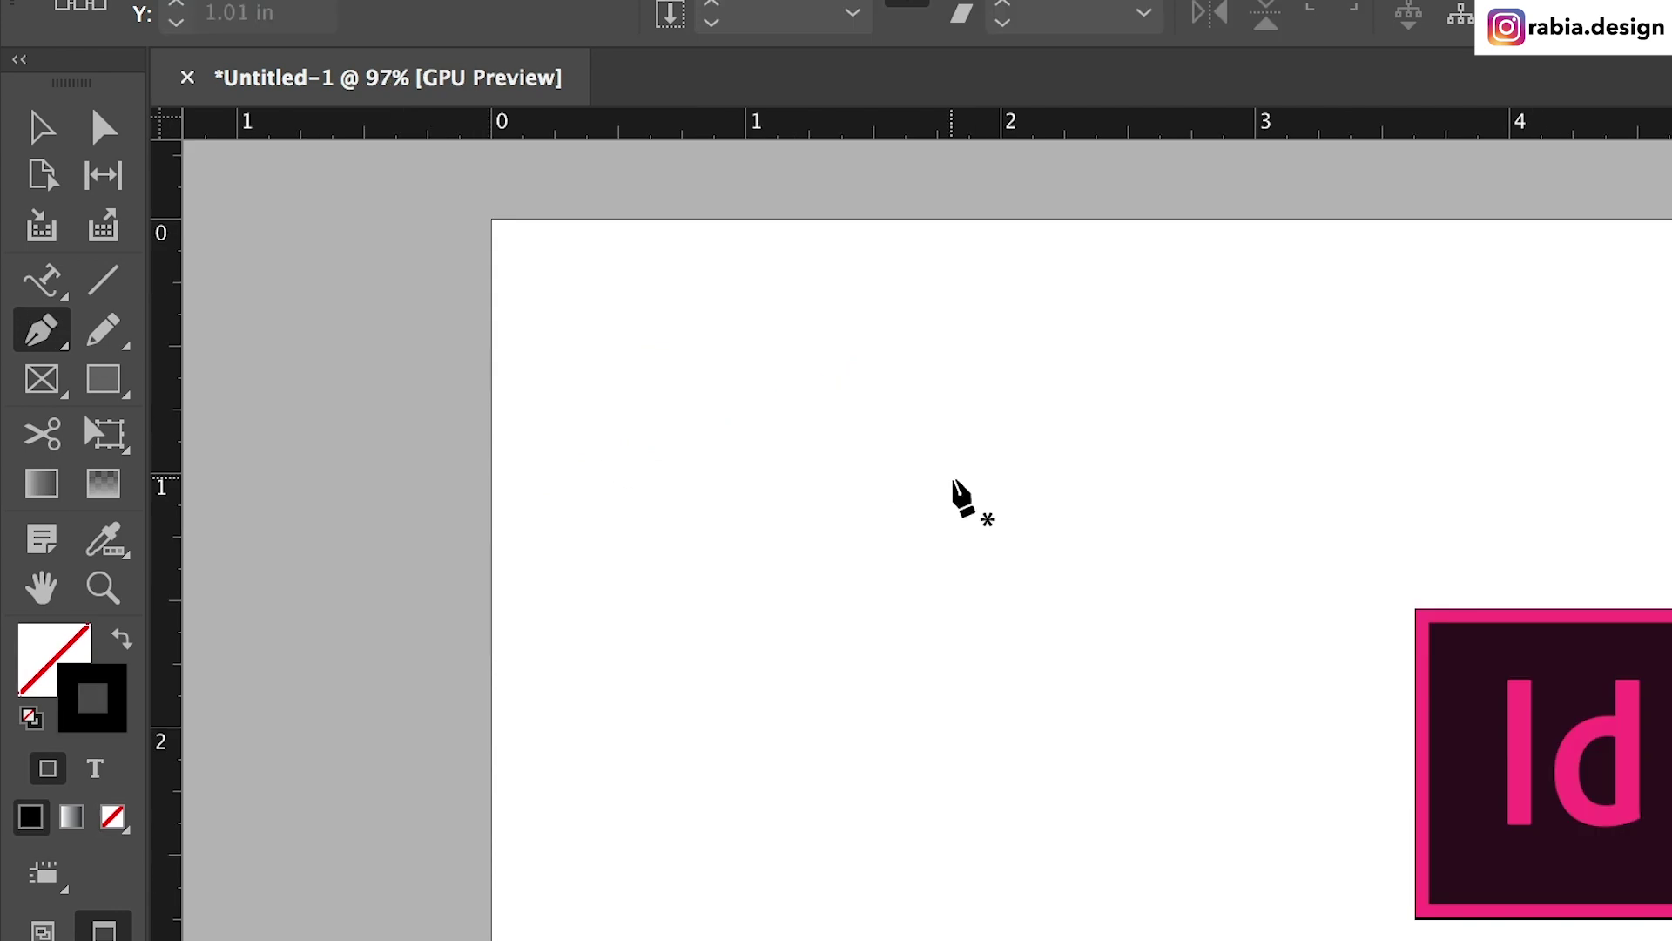
Draw a new closed triangle path with the Pen tool to the right
left_click(881, 456)
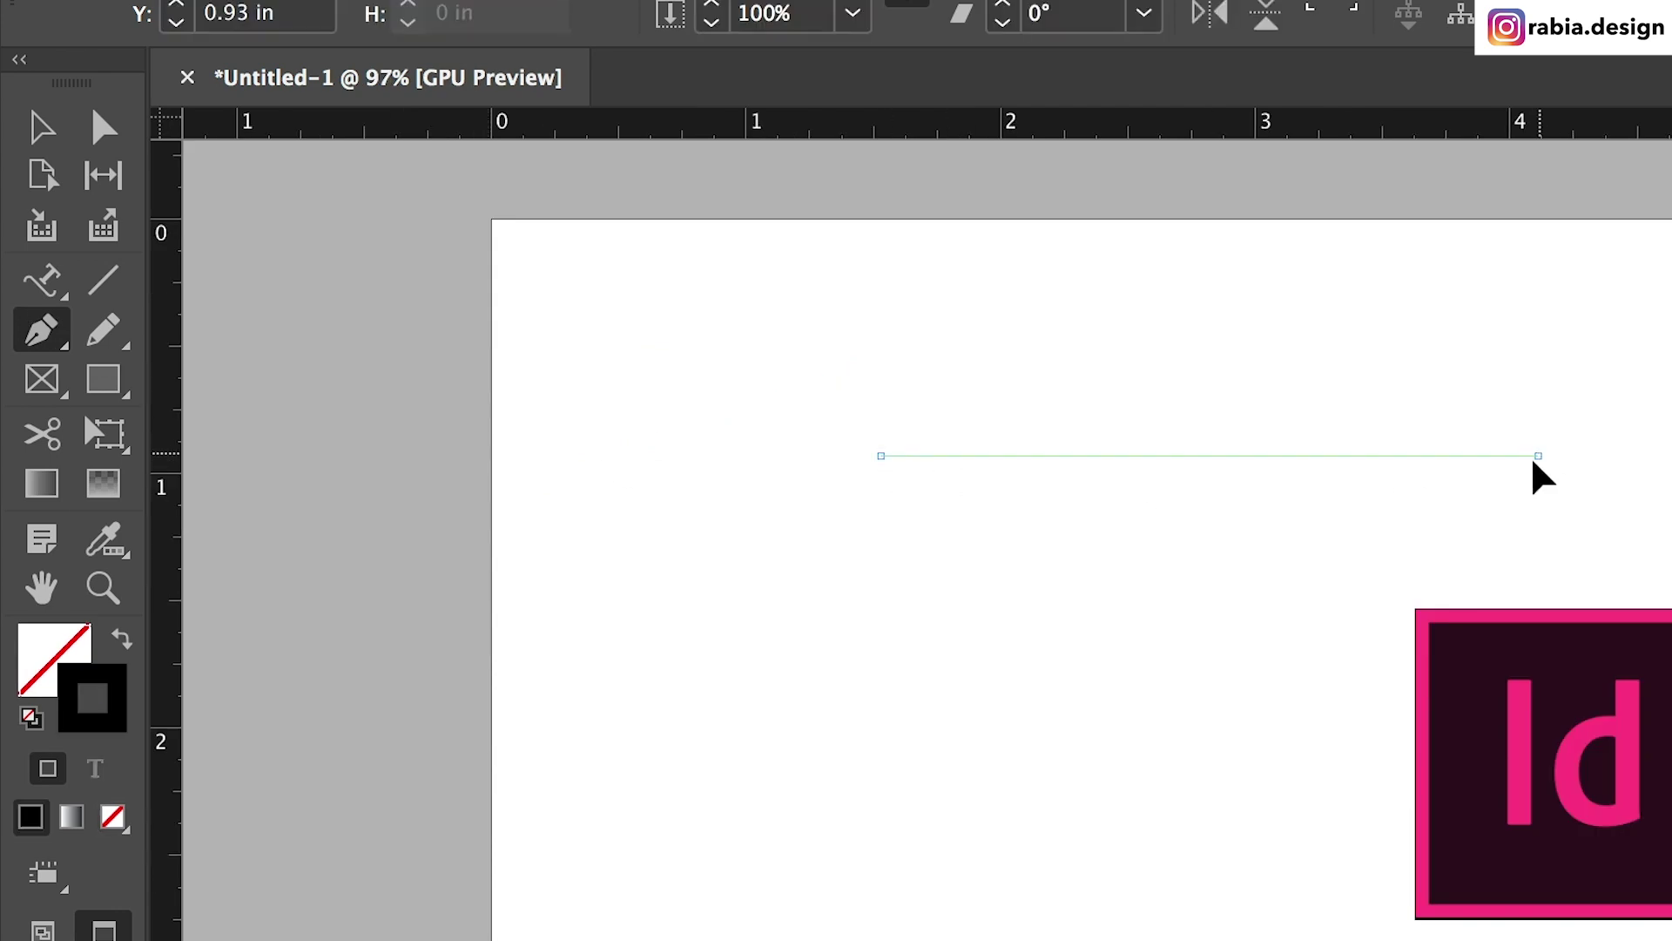
left_click(1538, 455)
left_click(985, 666)
left_click(880, 456)
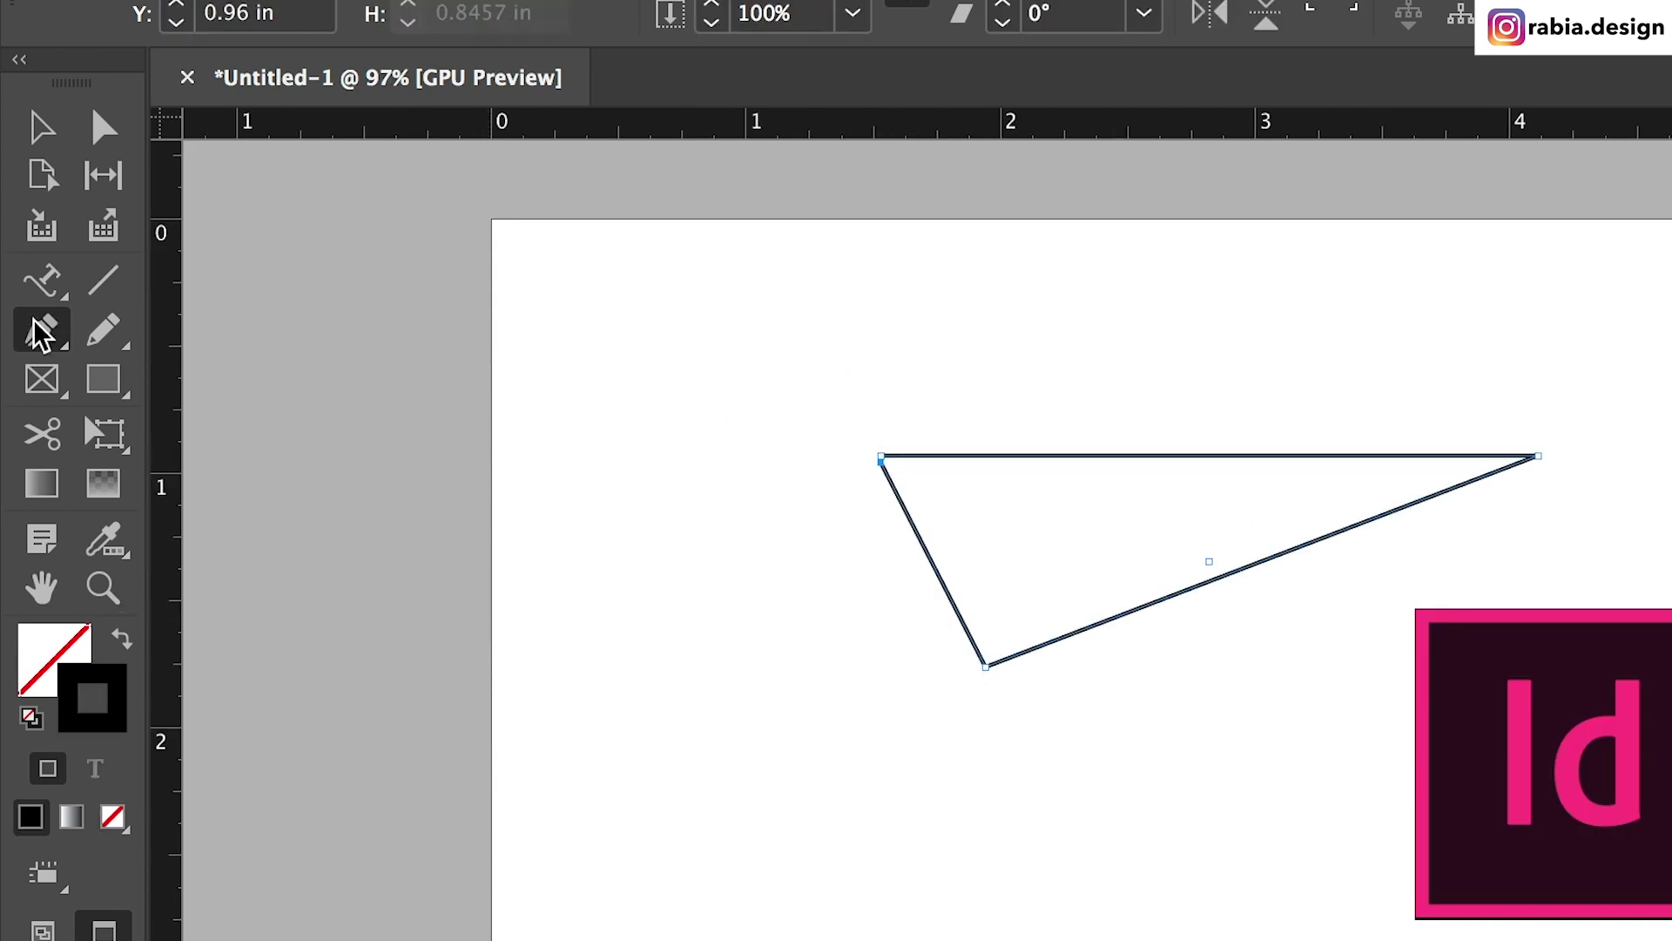
Try curving the top-left corner with Convert Direction Point, undo, then delete the open path
left_click(40, 330)
left_click(183, 514)
left_click_drag(881, 457, 1051, 571)
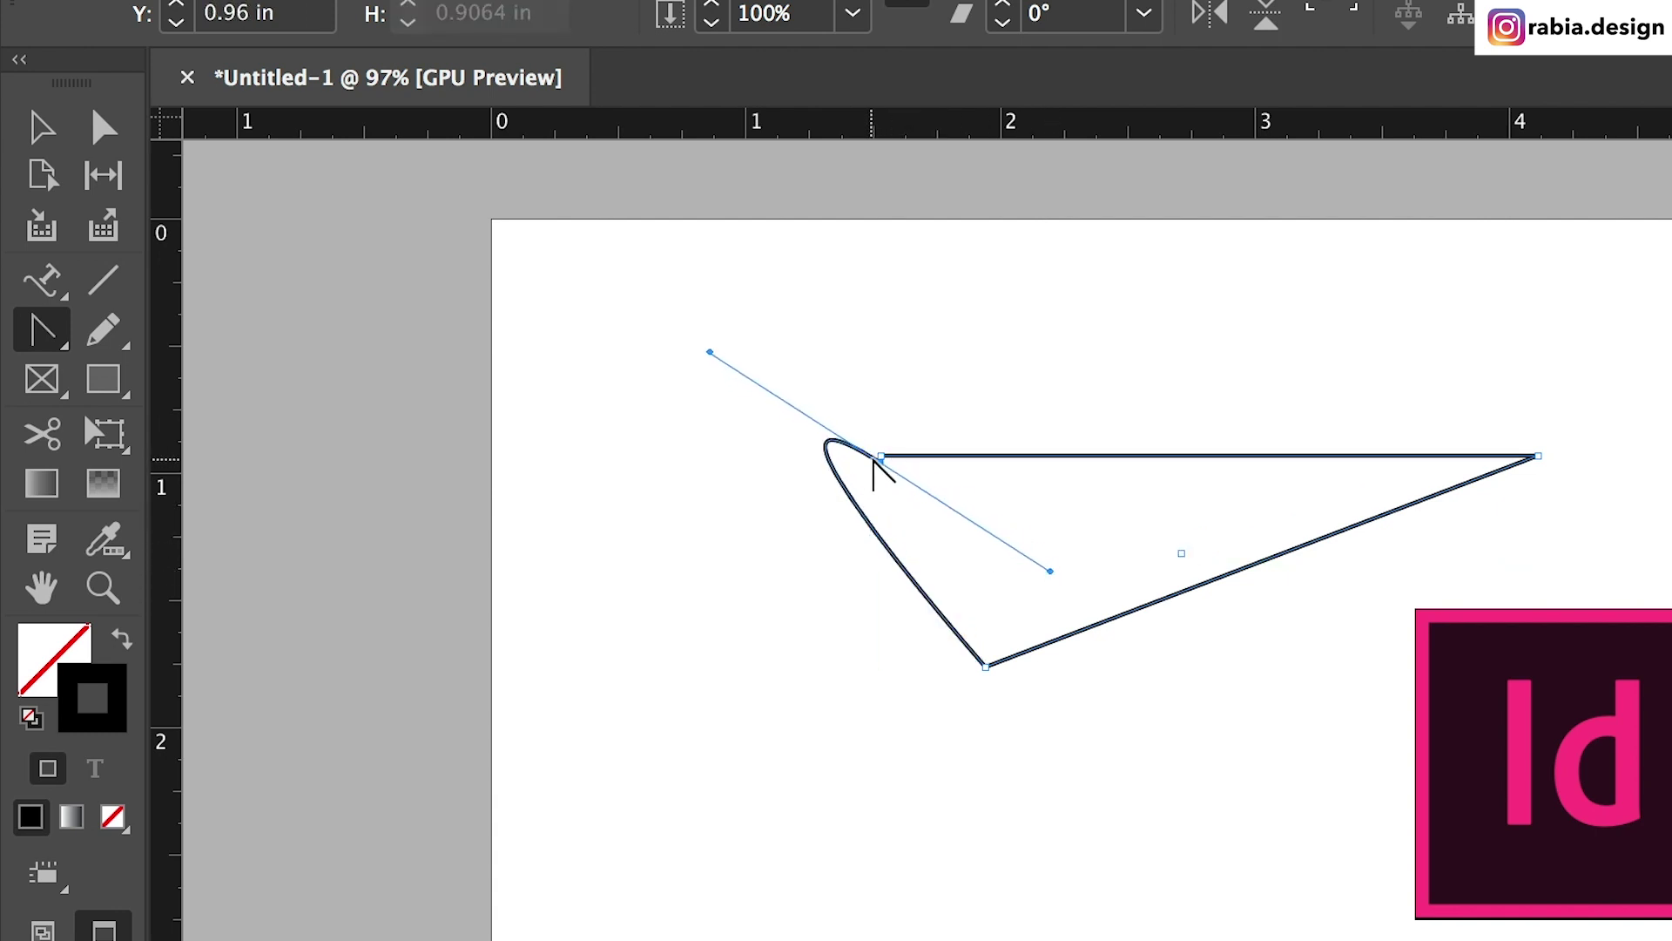
left_click_drag(882, 458, 982, 262)
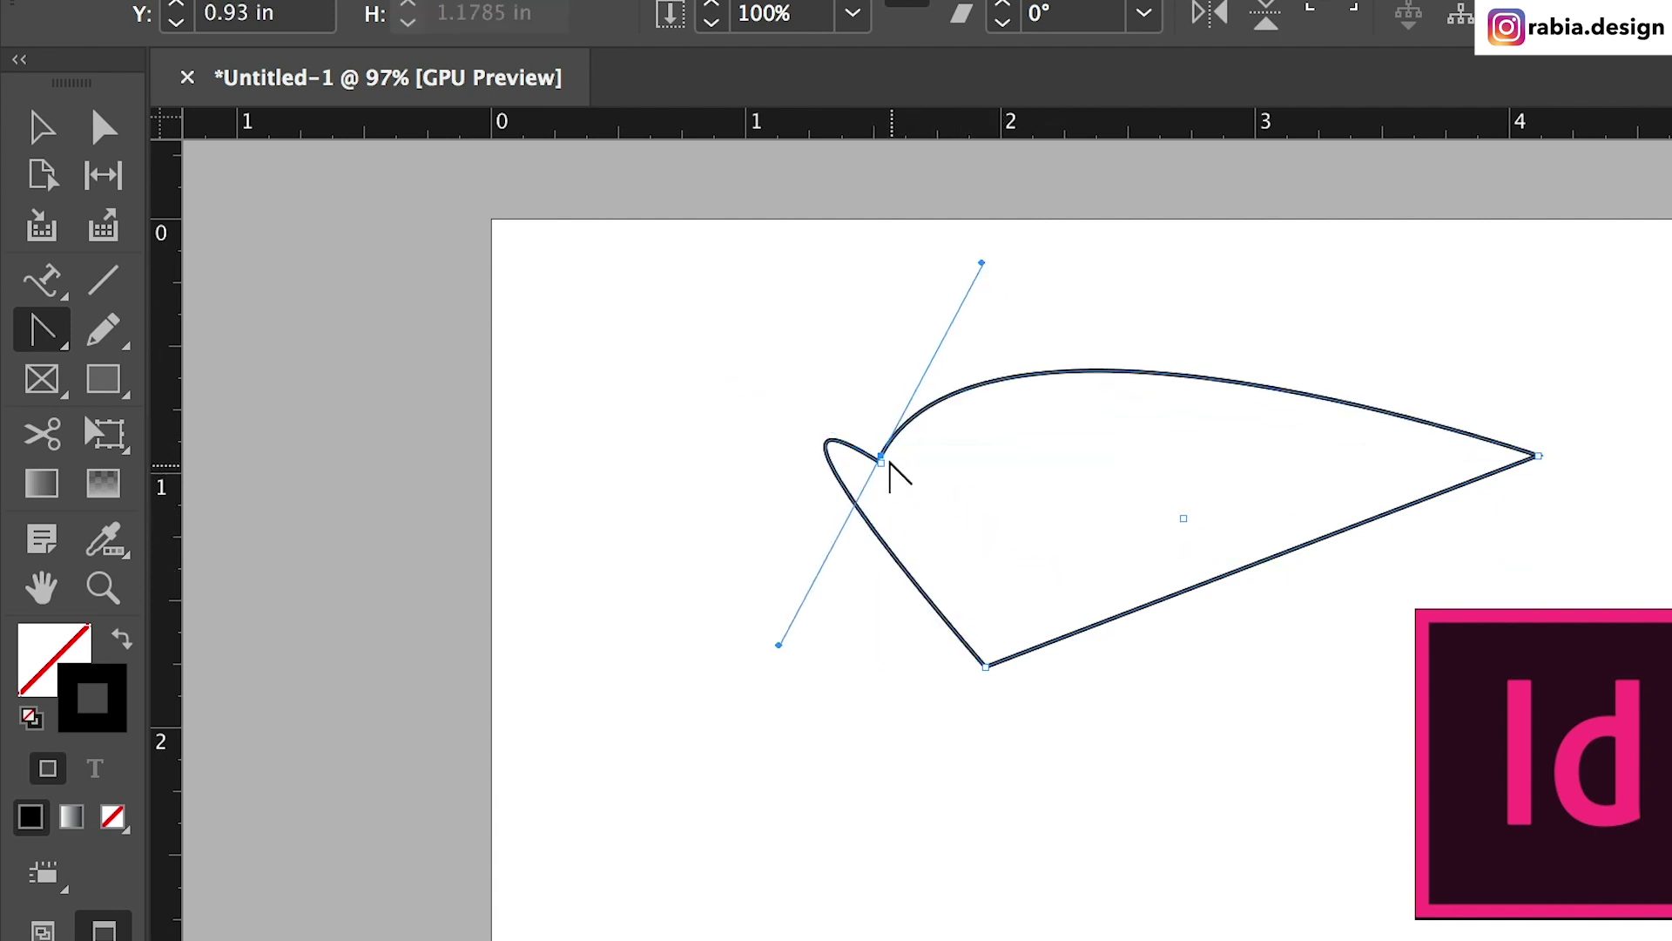
left_click_drag(882, 457, 727, 345)
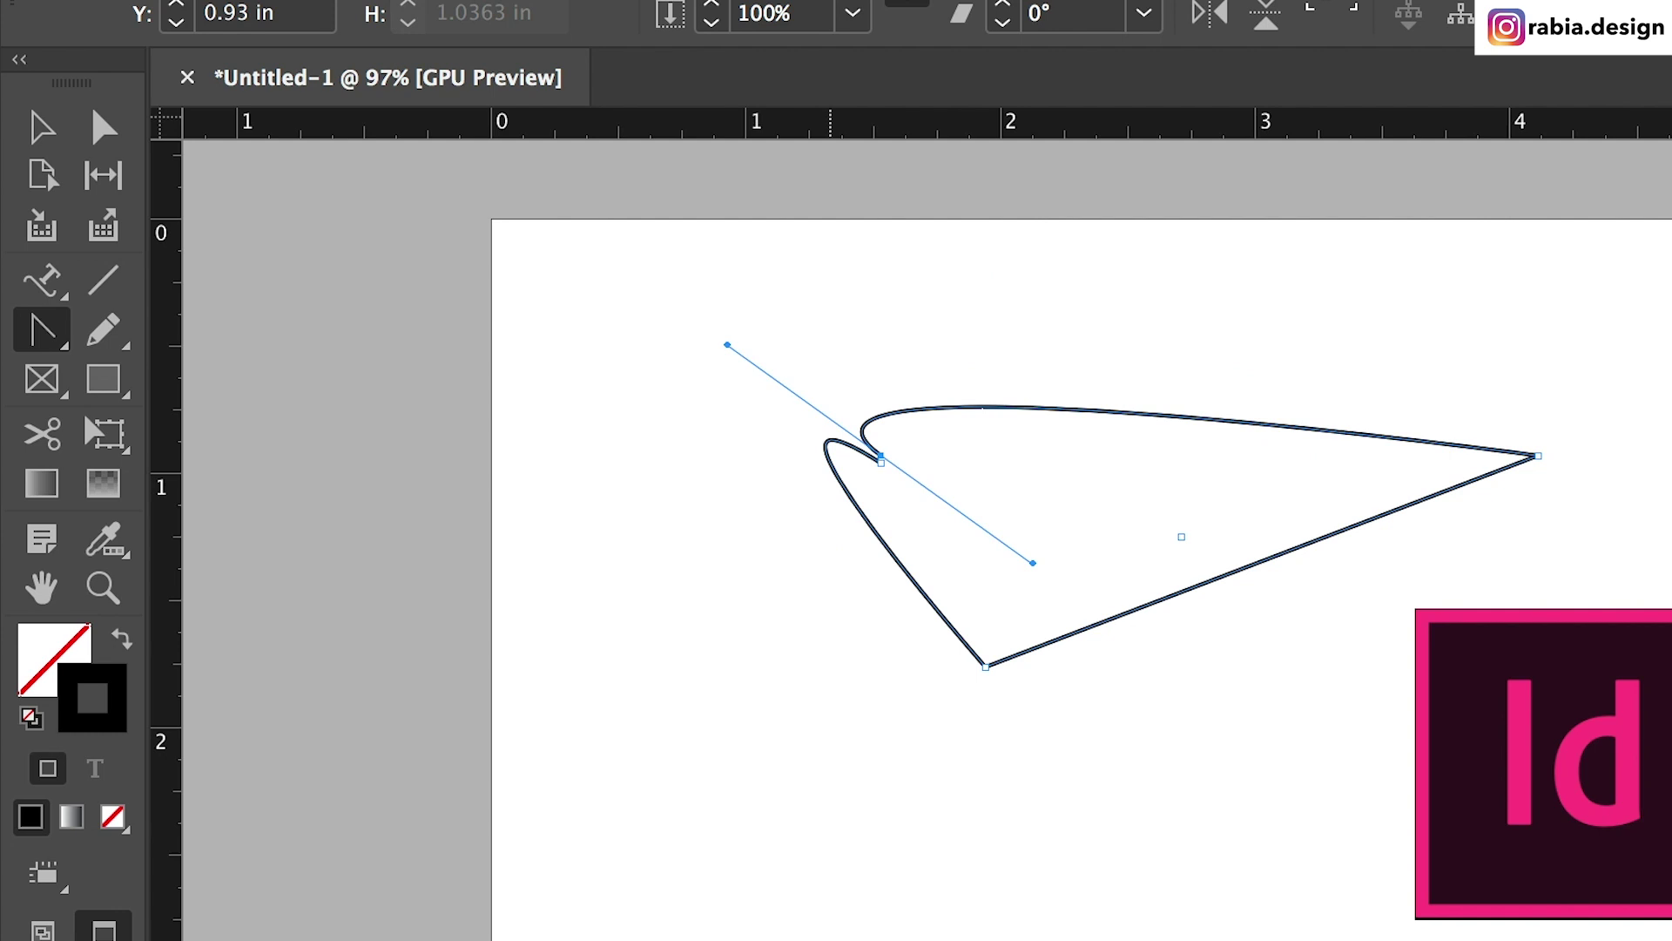
key("ctrl+z")
key("ctrl+z")
key("ctrl+z")
key("ctrl+z")
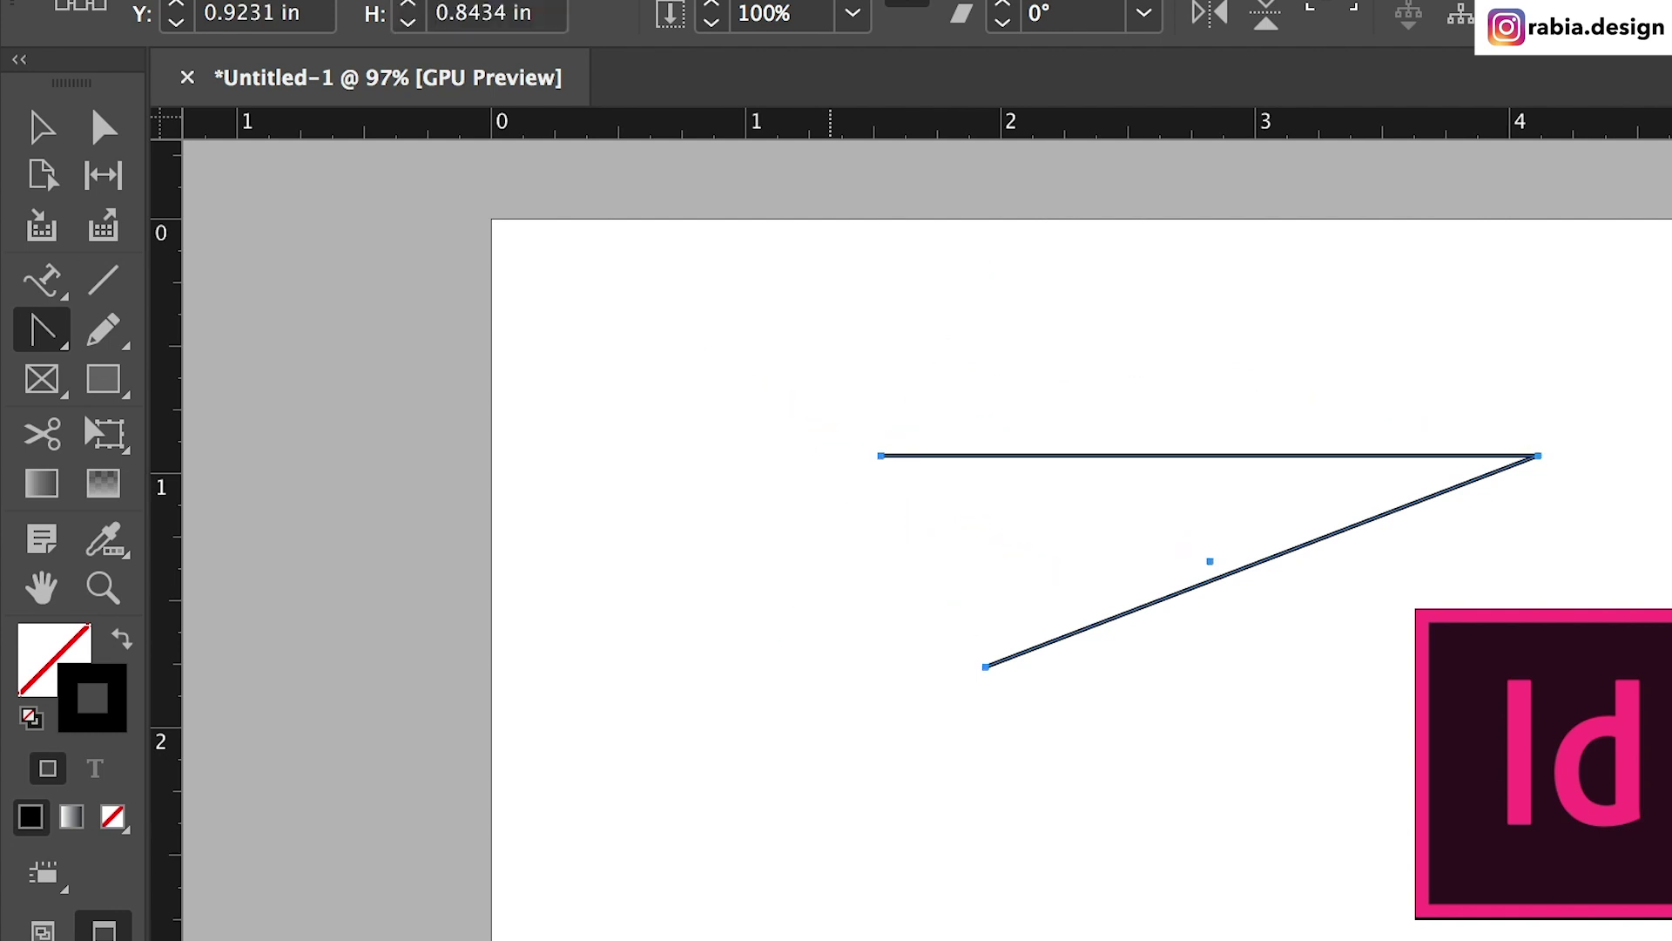
key("v")
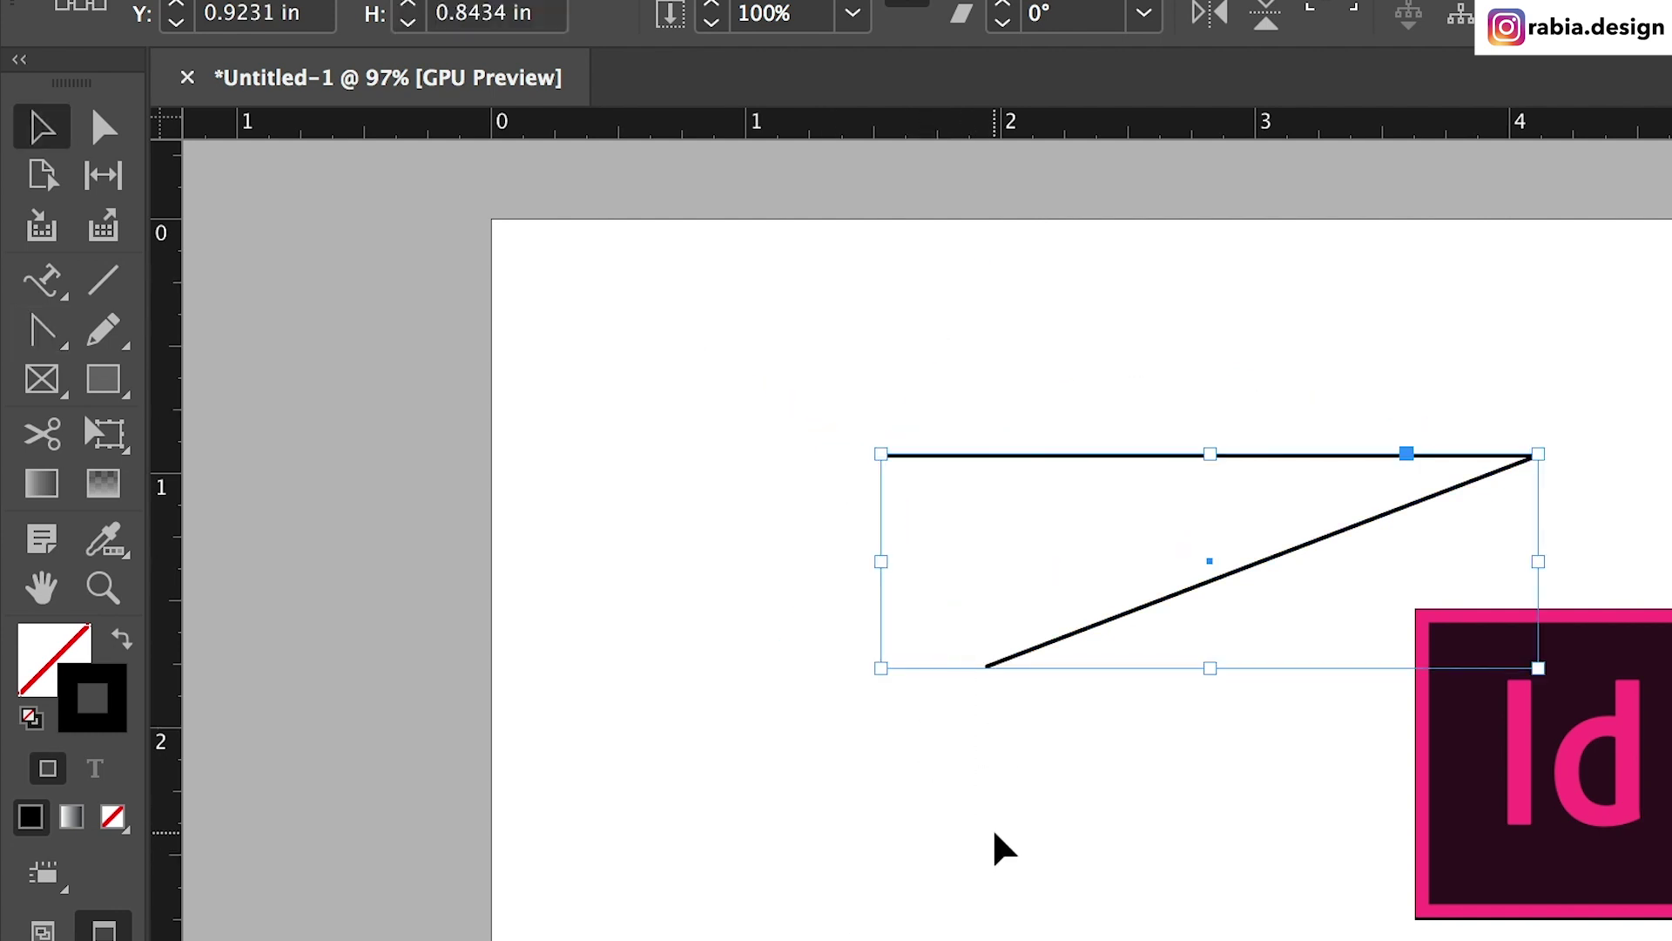
key("Delete")
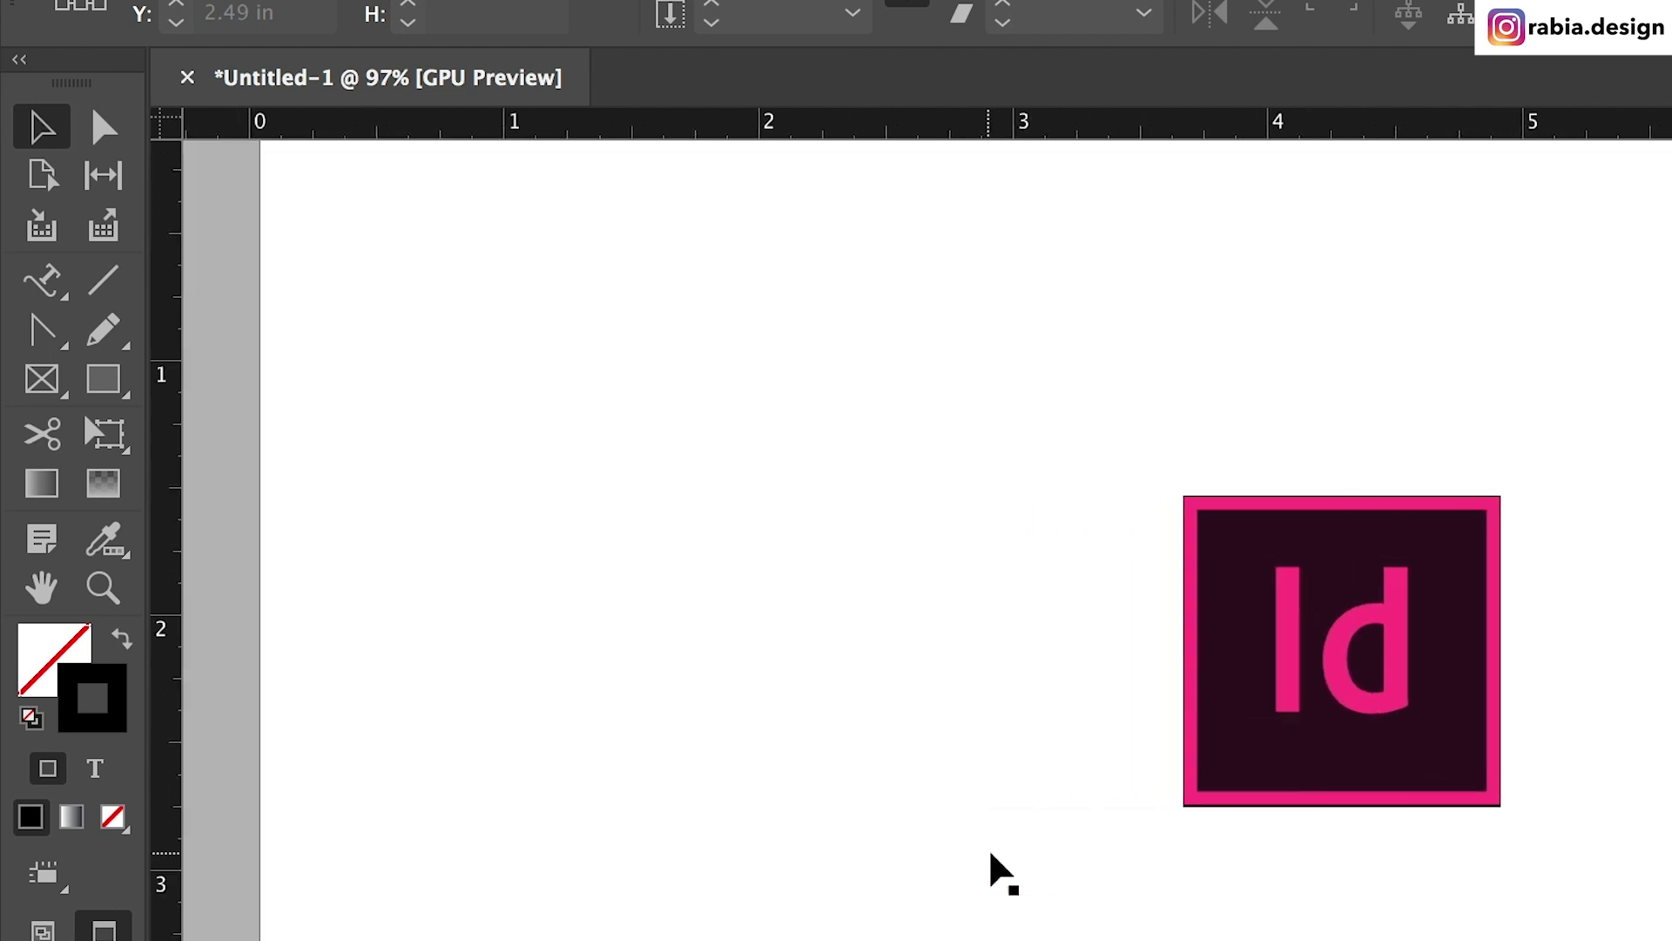
mouse_move(104, 329)
left_mouse_down()
mouse_move(142, 373)
mouse_move(174, 374)
left_mouse_up()
mouse_move(432, 323)
left_mouse_down()
mouse_move(620, 262)
mouse_move(805, 664)
left_mouse_up()
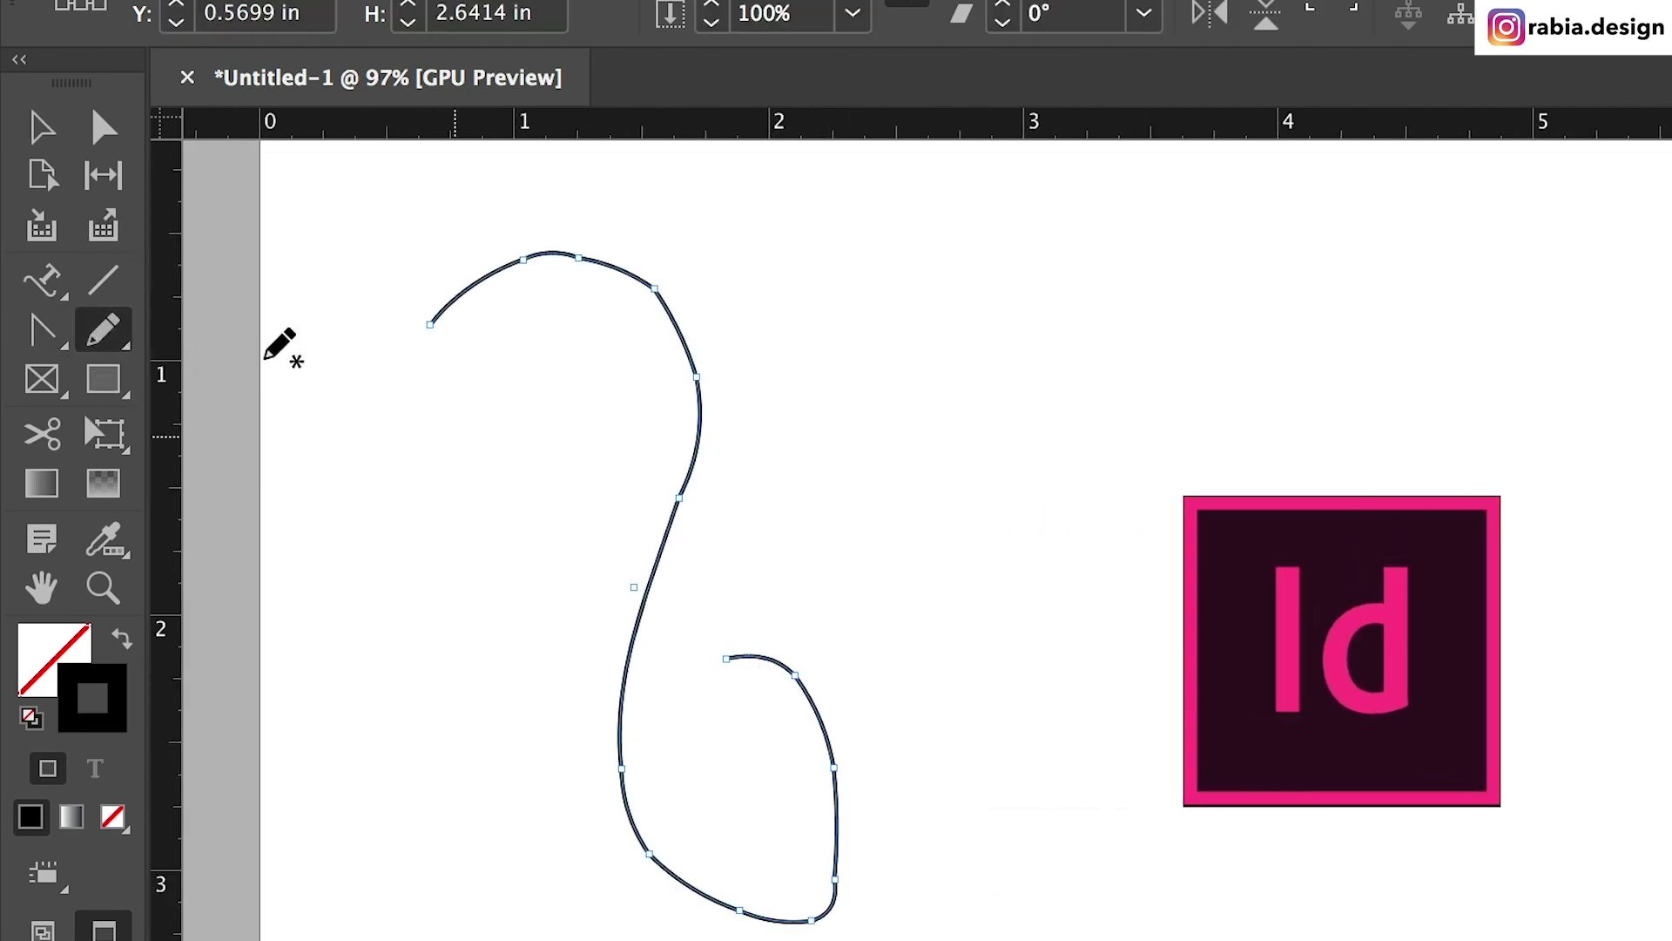
key("ctrl+z")
left_click_drag(102, 334, 311, 428)
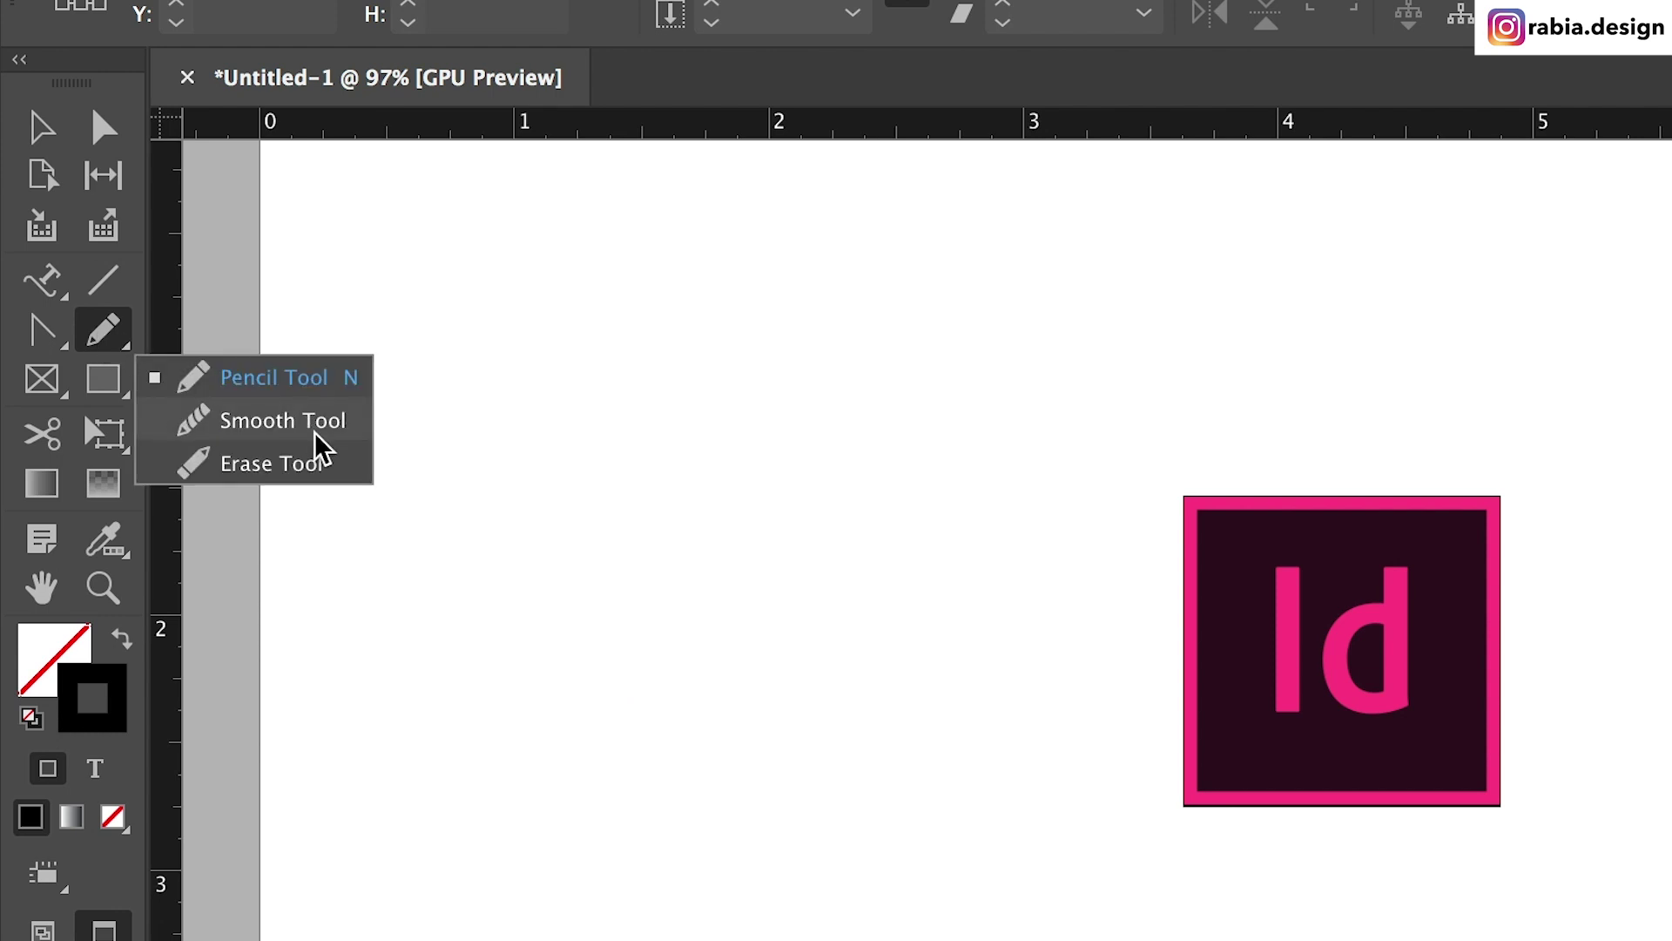
left_click_drag(270, 440, 274, 458)
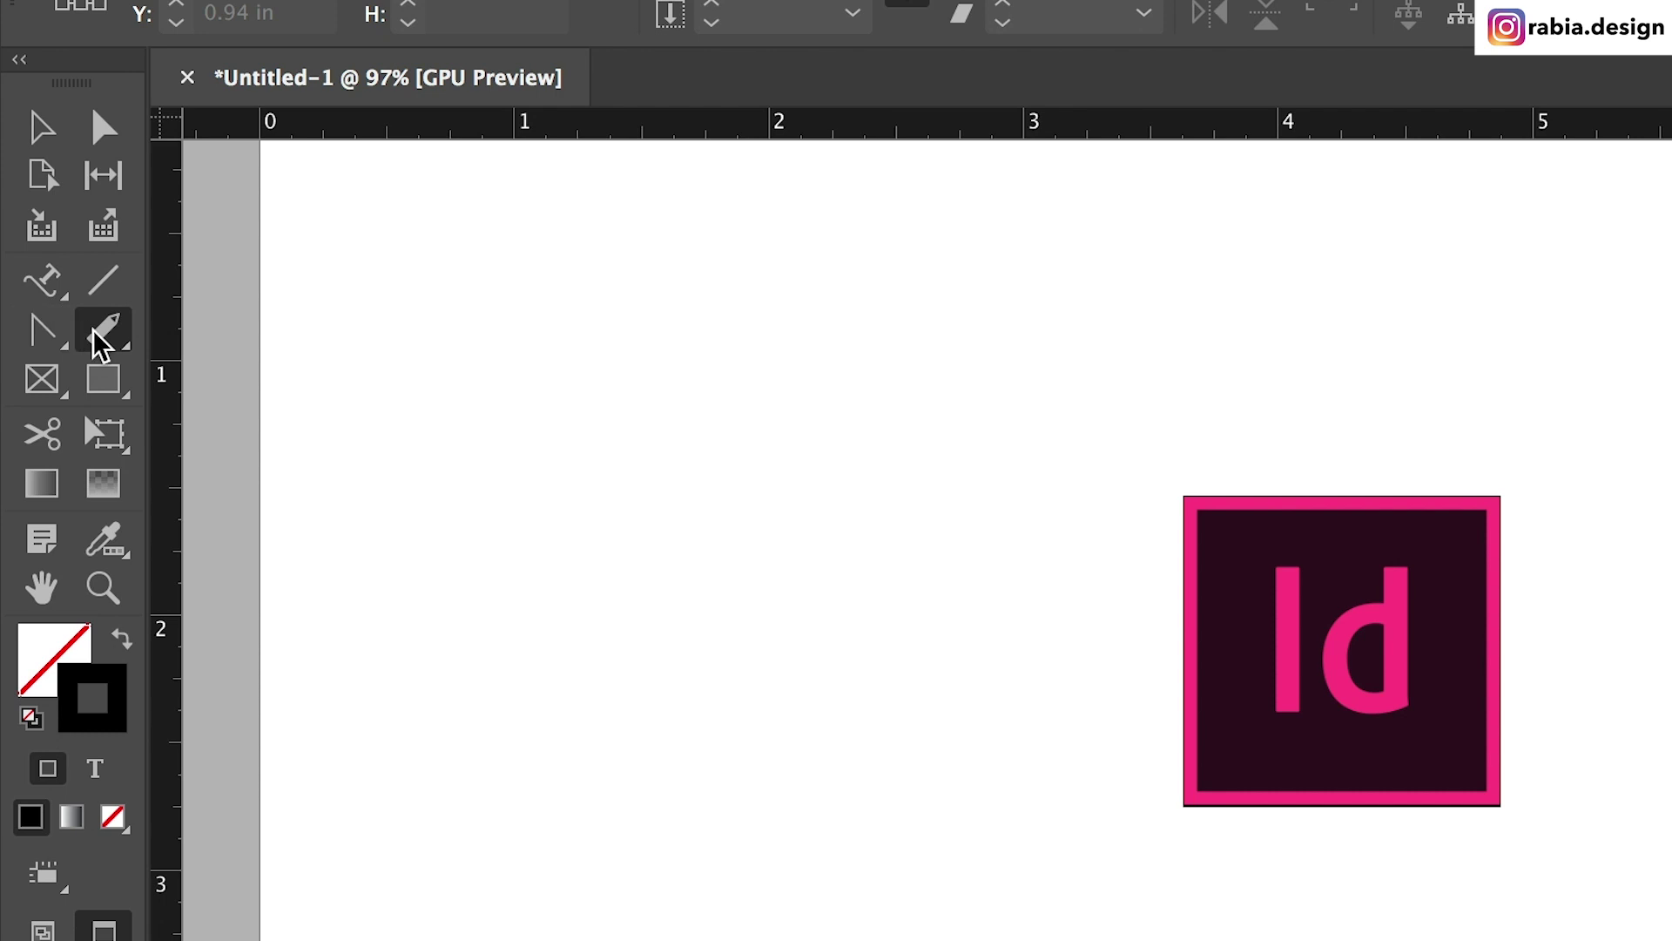
left_click_drag(102, 333, 194, 380)
mouse_move(366, 337)
left_mouse_down()
mouse_move(709, 266)
mouse_move(635, 584)
mouse_move(545, 625)
left_mouse_up()
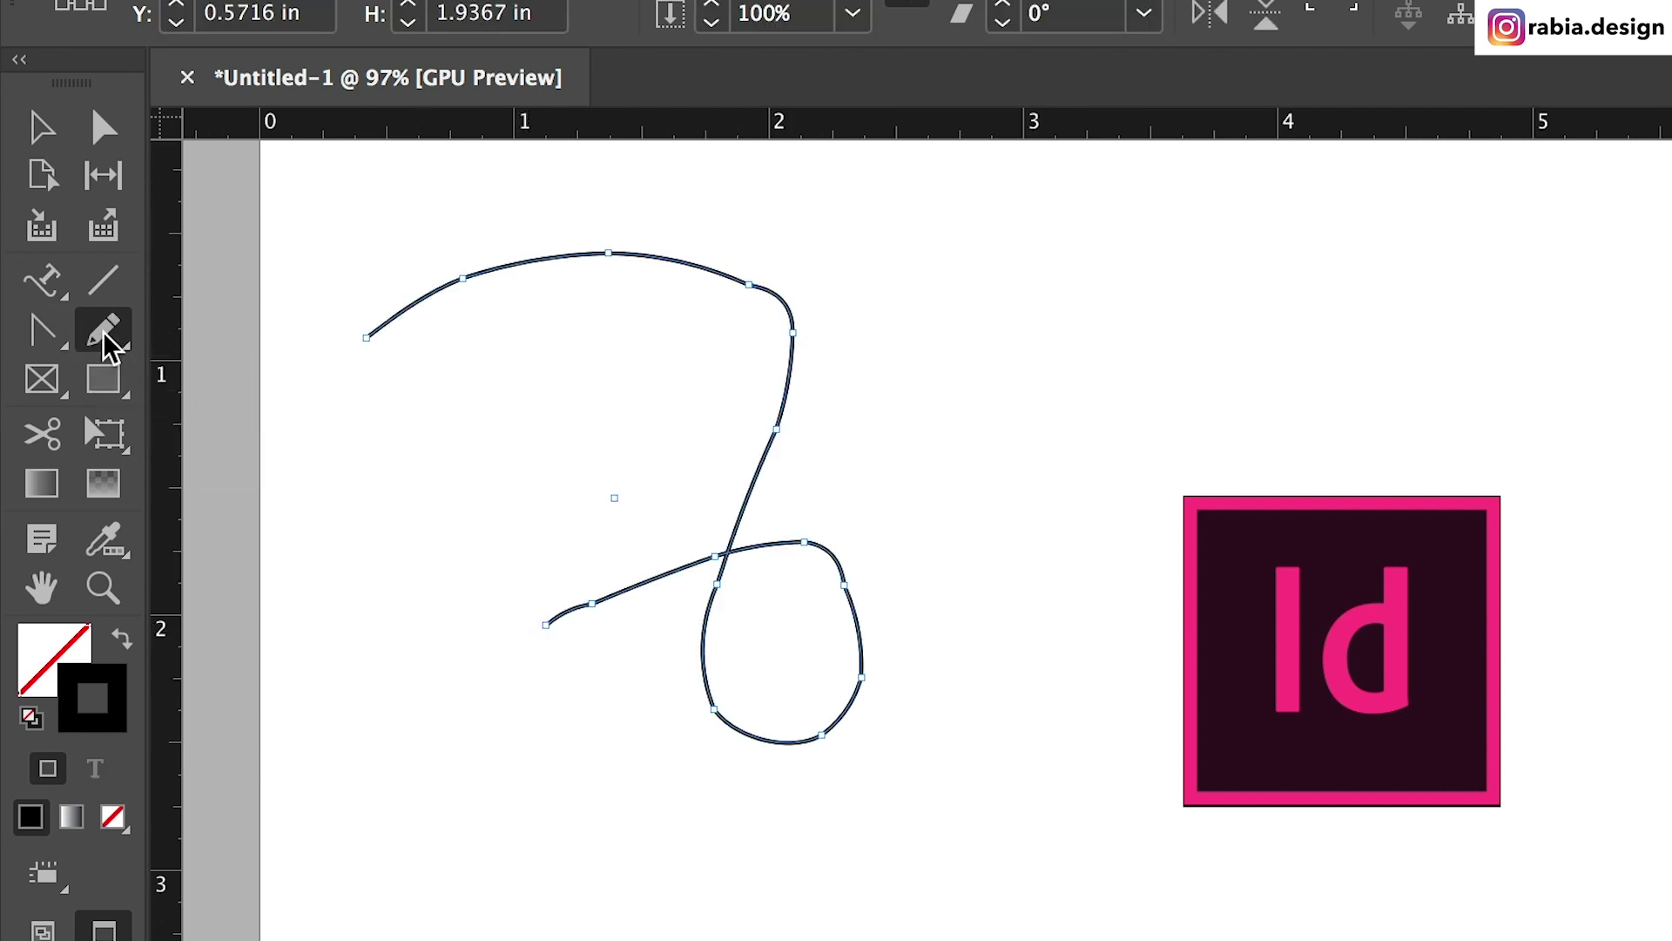
left_click_drag(103, 331, 228, 422)
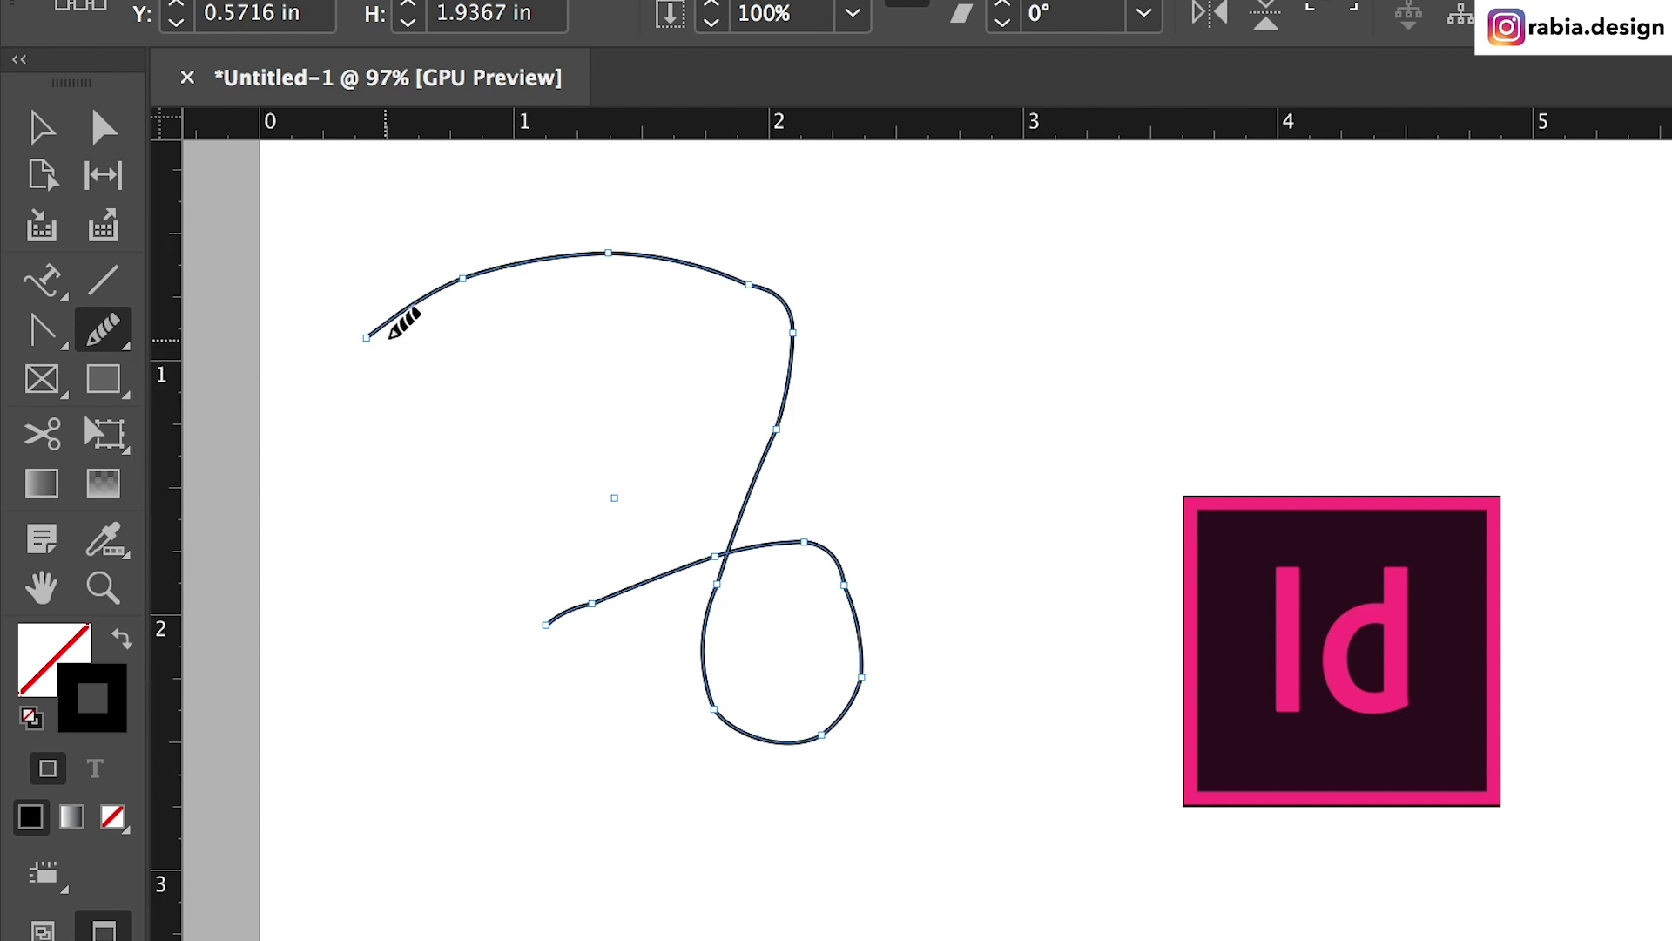
mouse_move(366, 339)
left_mouse_down()
mouse_move(450, 285)
mouse_move(545, 265)
mouse_move(477, 273)
mouse_move(590, 256)
mouse_move(690, 266)
mouse_move(769, 324)
mouse_move(785, 422)
left_mouse_up()
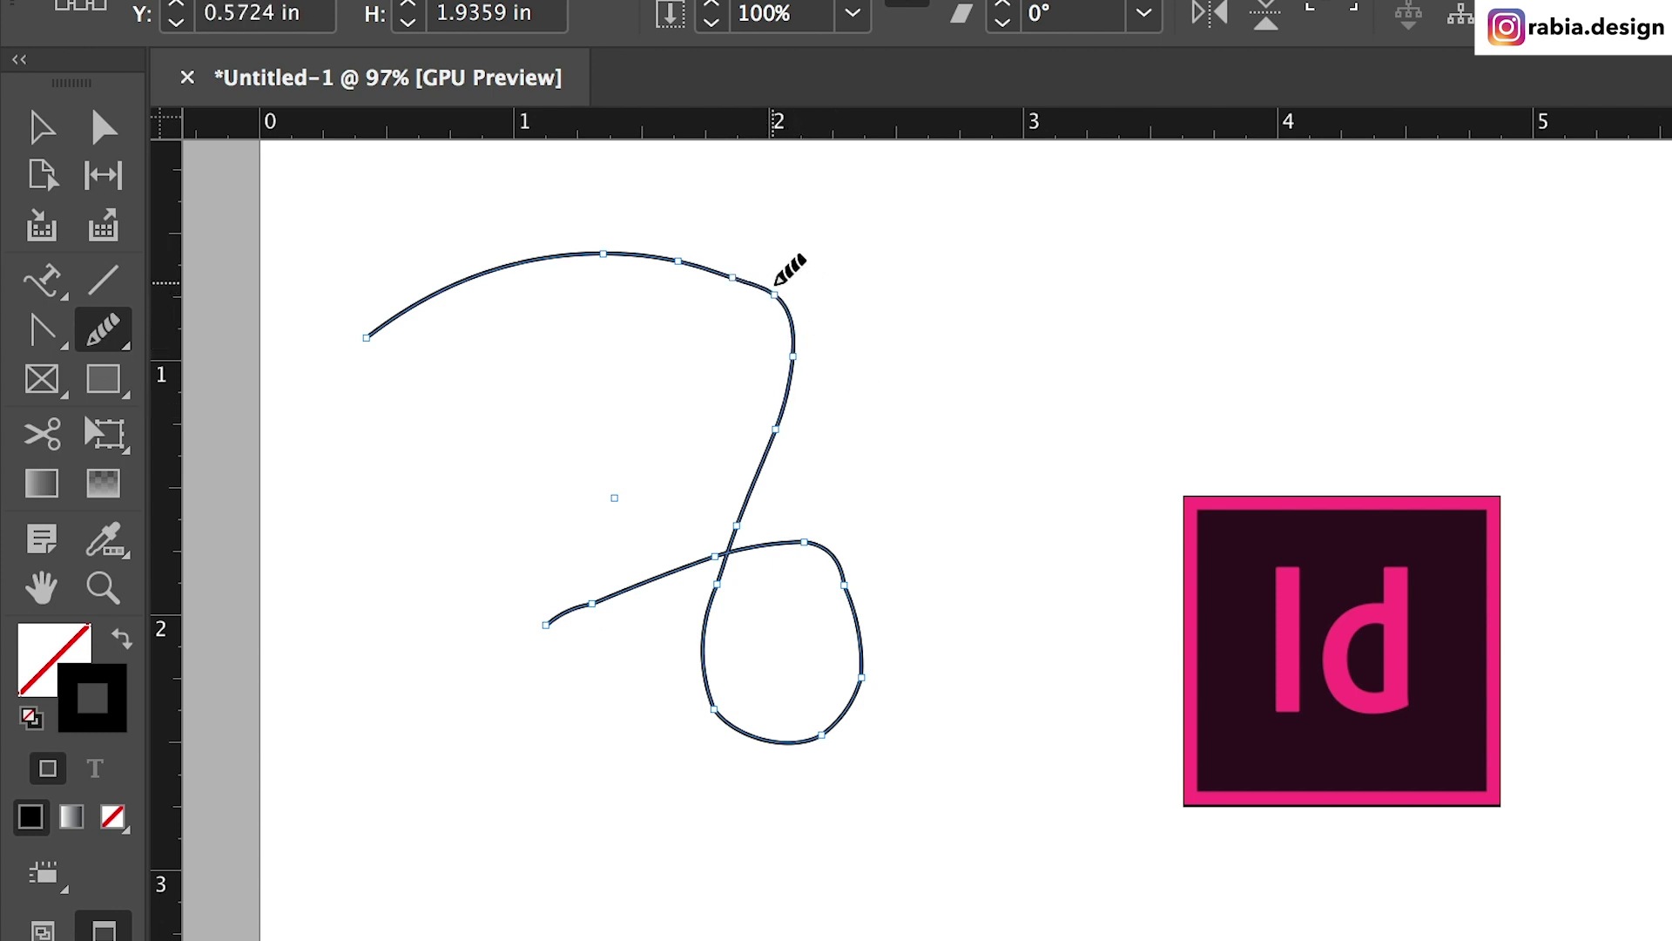
left_click_drag(774, 285, 782, 396)
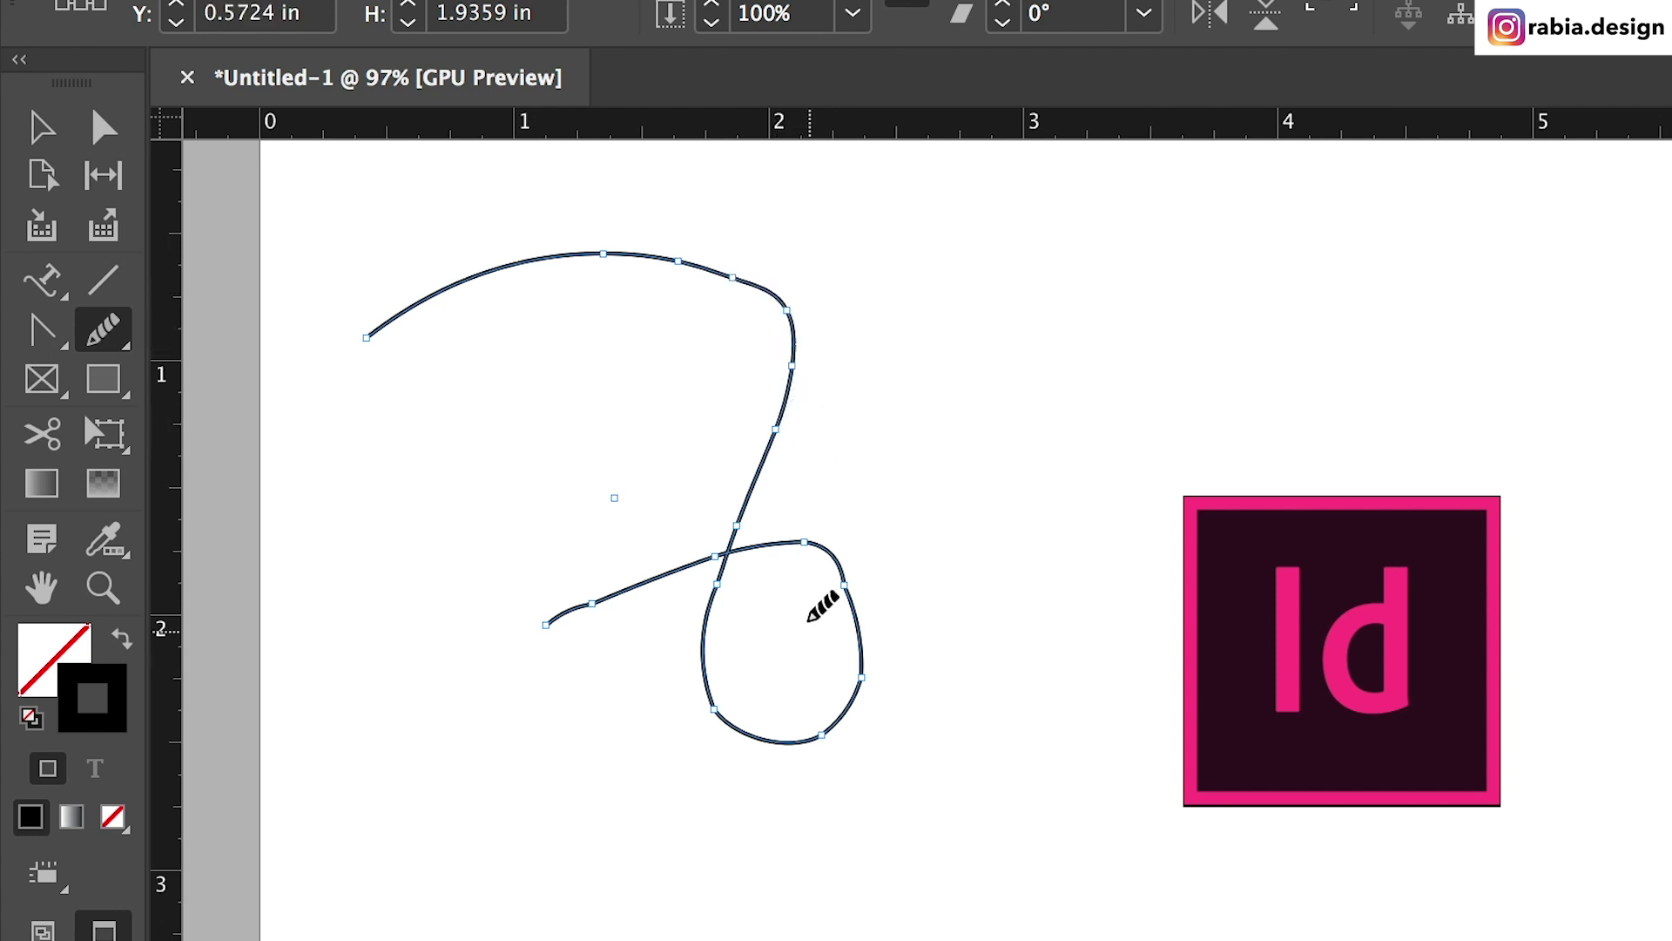
mouse_move(743, 541)
left_mouse_down()
mouse_move(786, 541)
mouse_move(853, 601)
left_mouse_up()
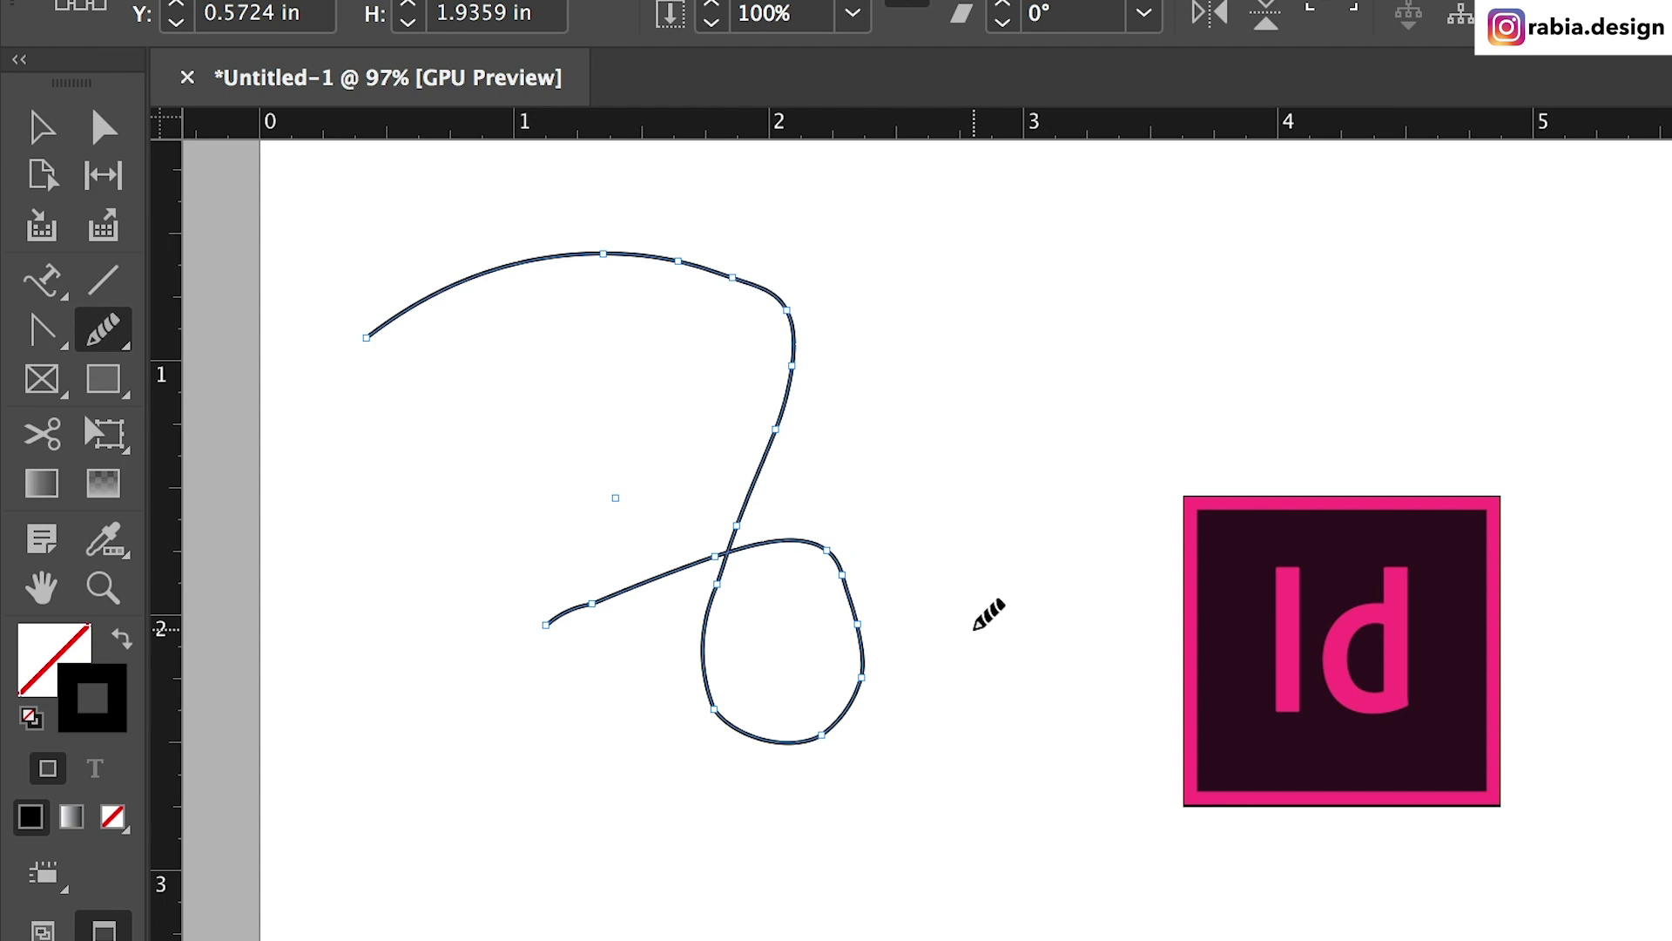
mouse_move(851, 533)
left_mouse_down()
mouse_move(871, 622)
mouse_move(892, 682)
left_mouse_up()
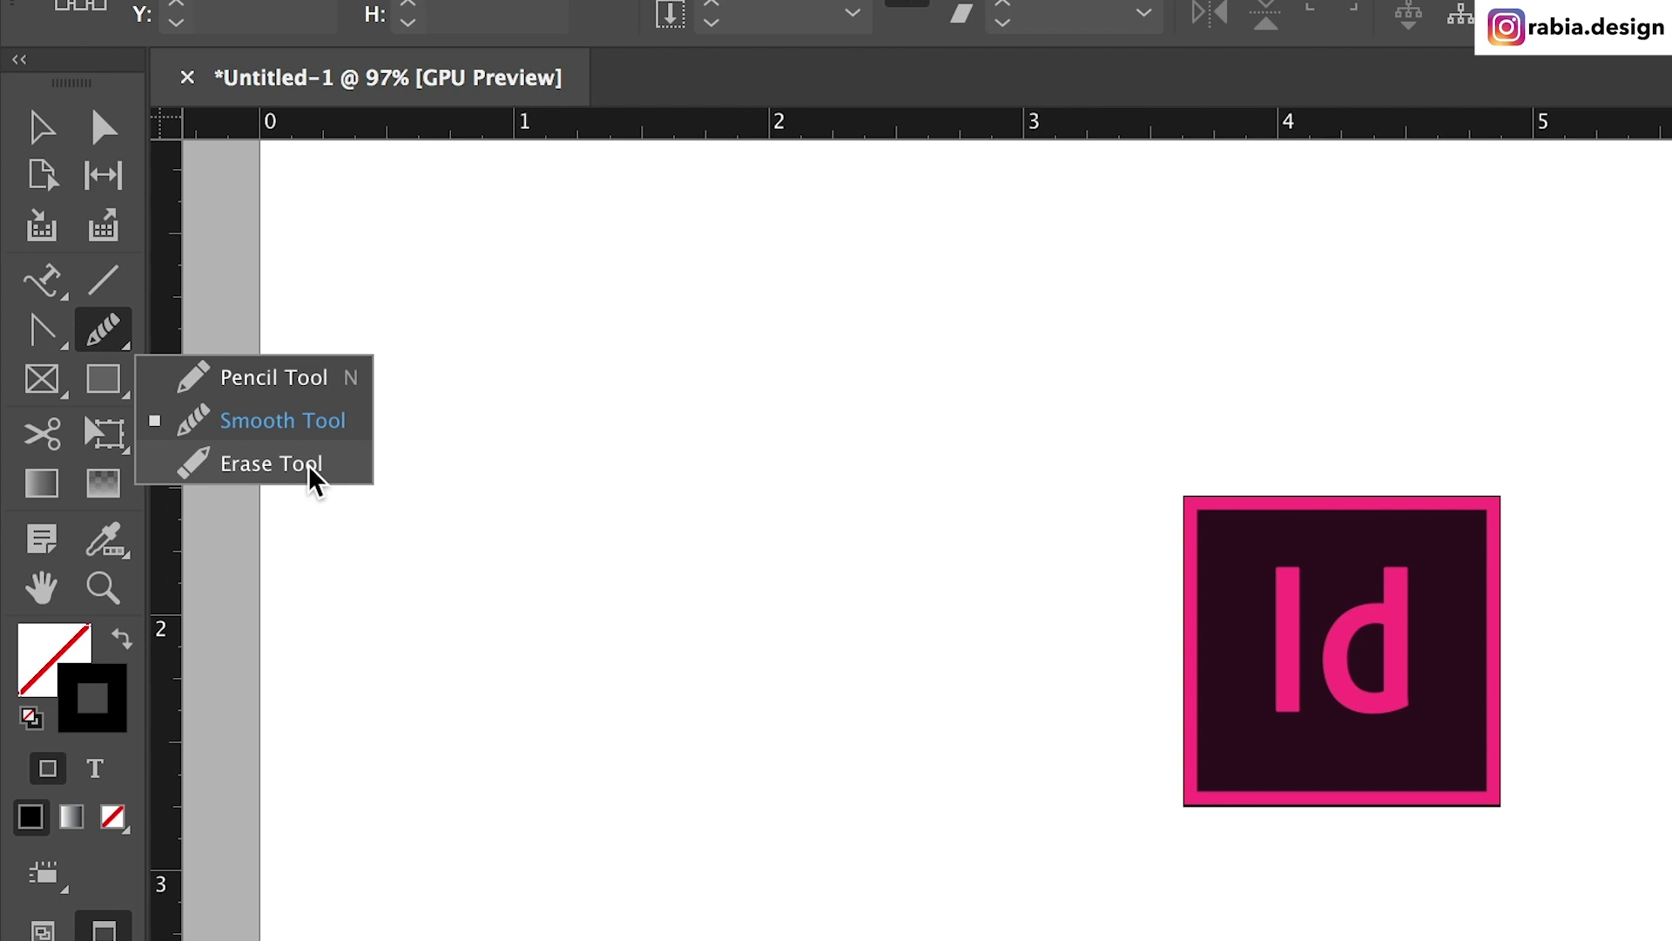
left_click(188, 378)
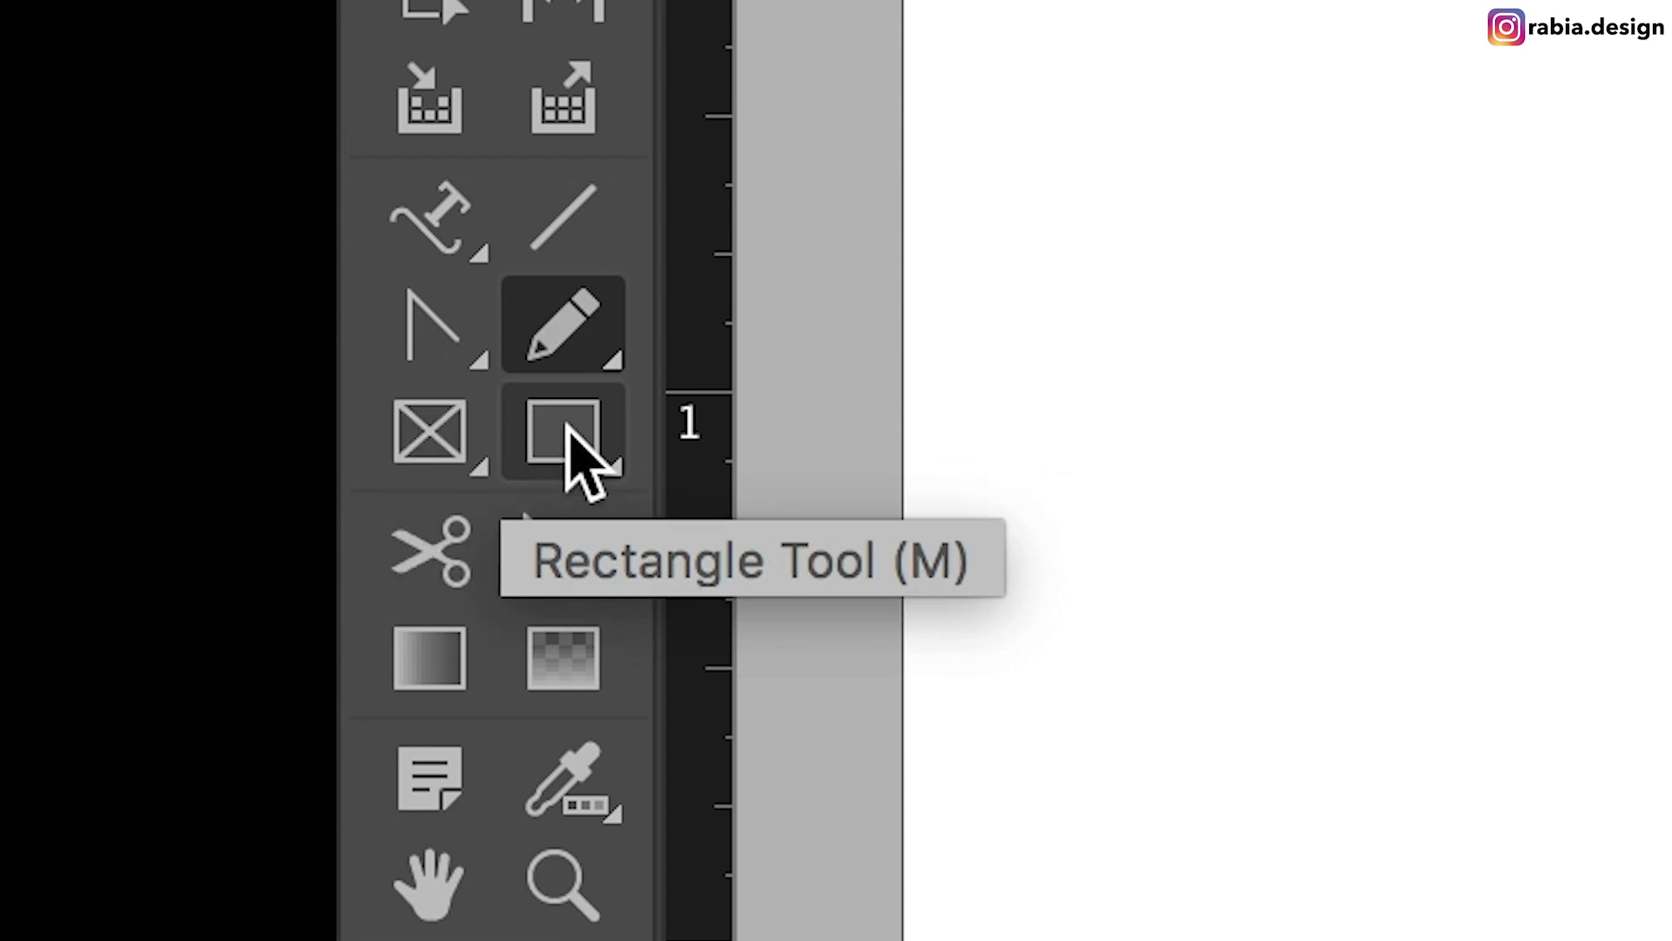
left_click(429, 432)
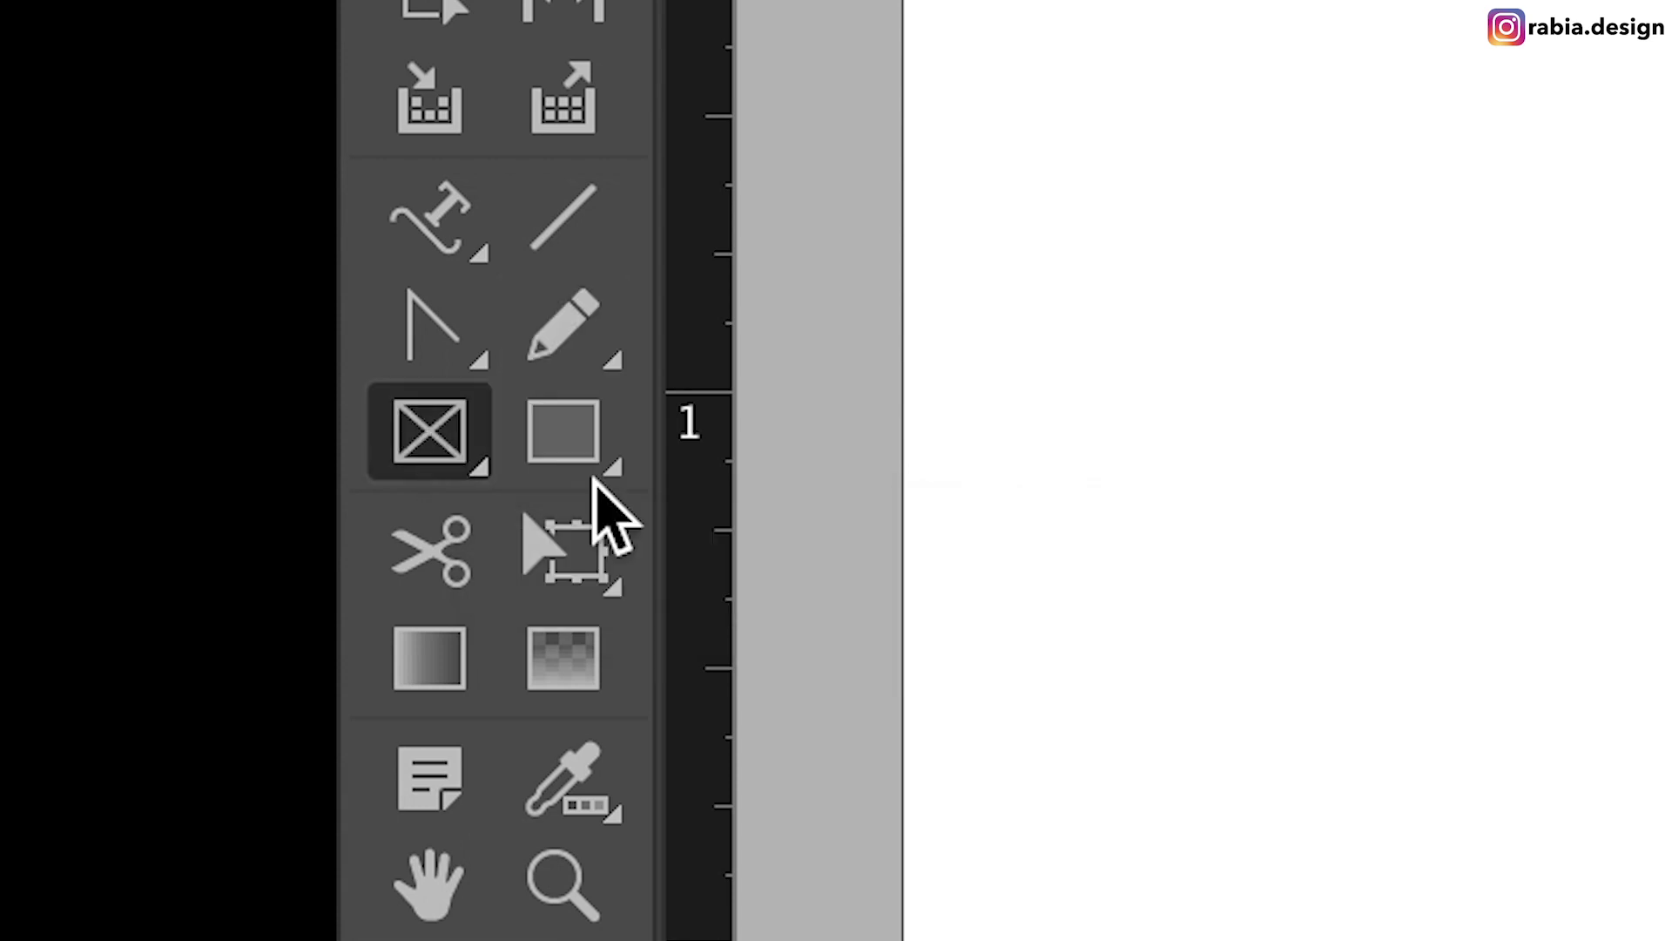
left_click_drag(1218, 188, 1671, 940)
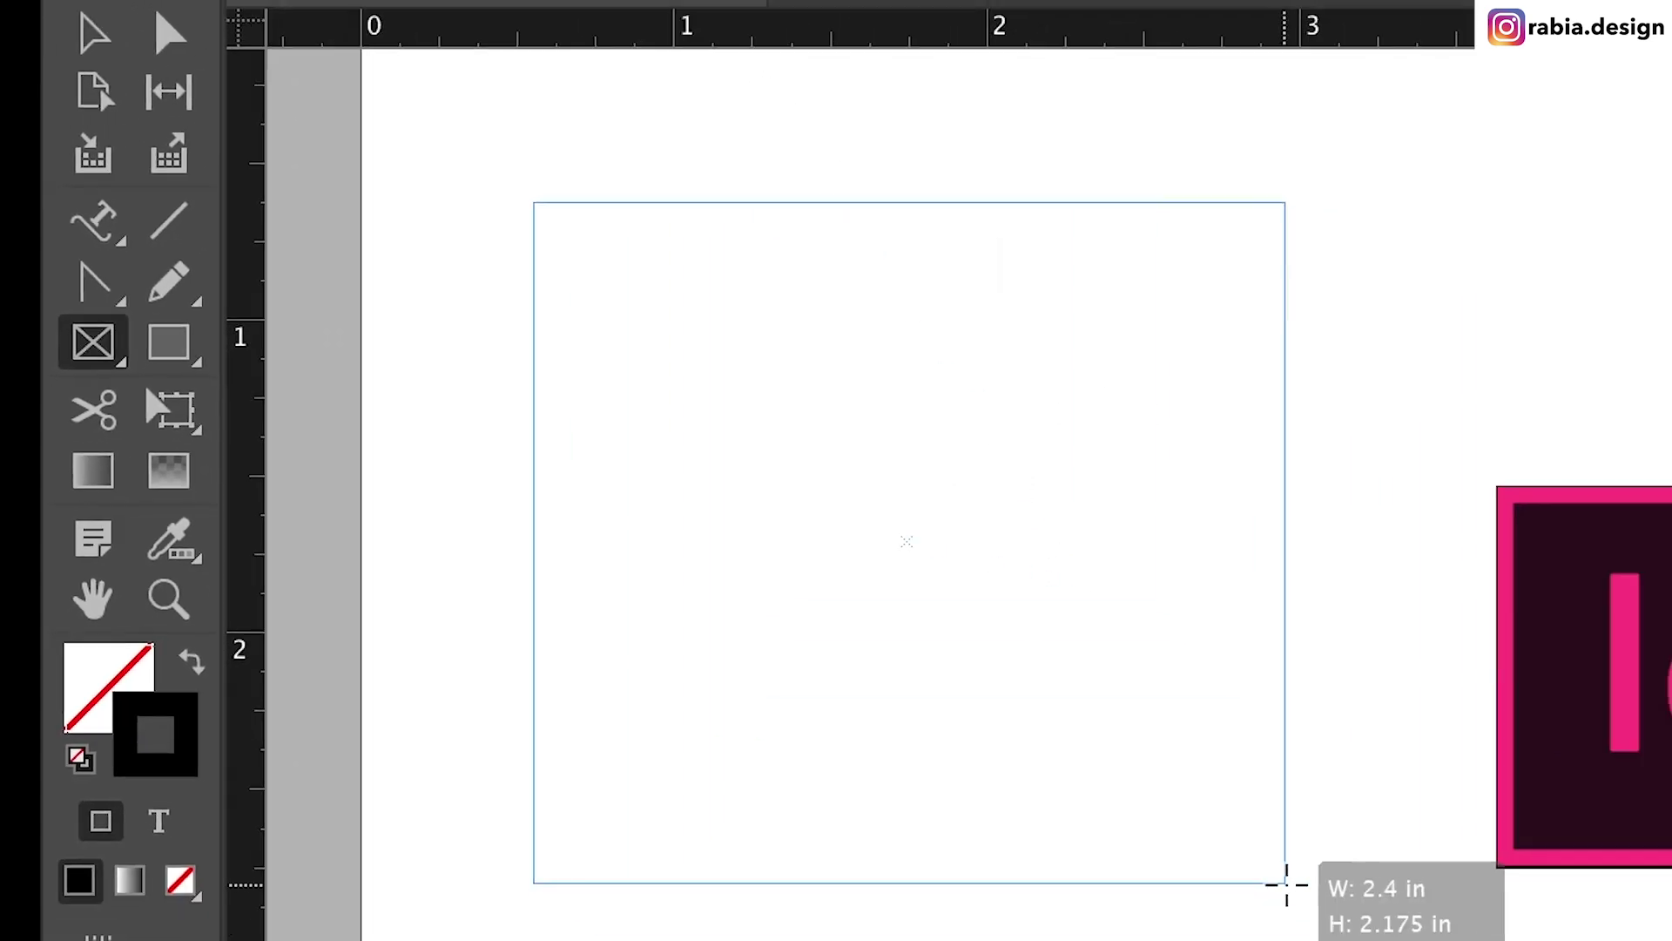
left_click_drag(1287, 884, 1286, 884)
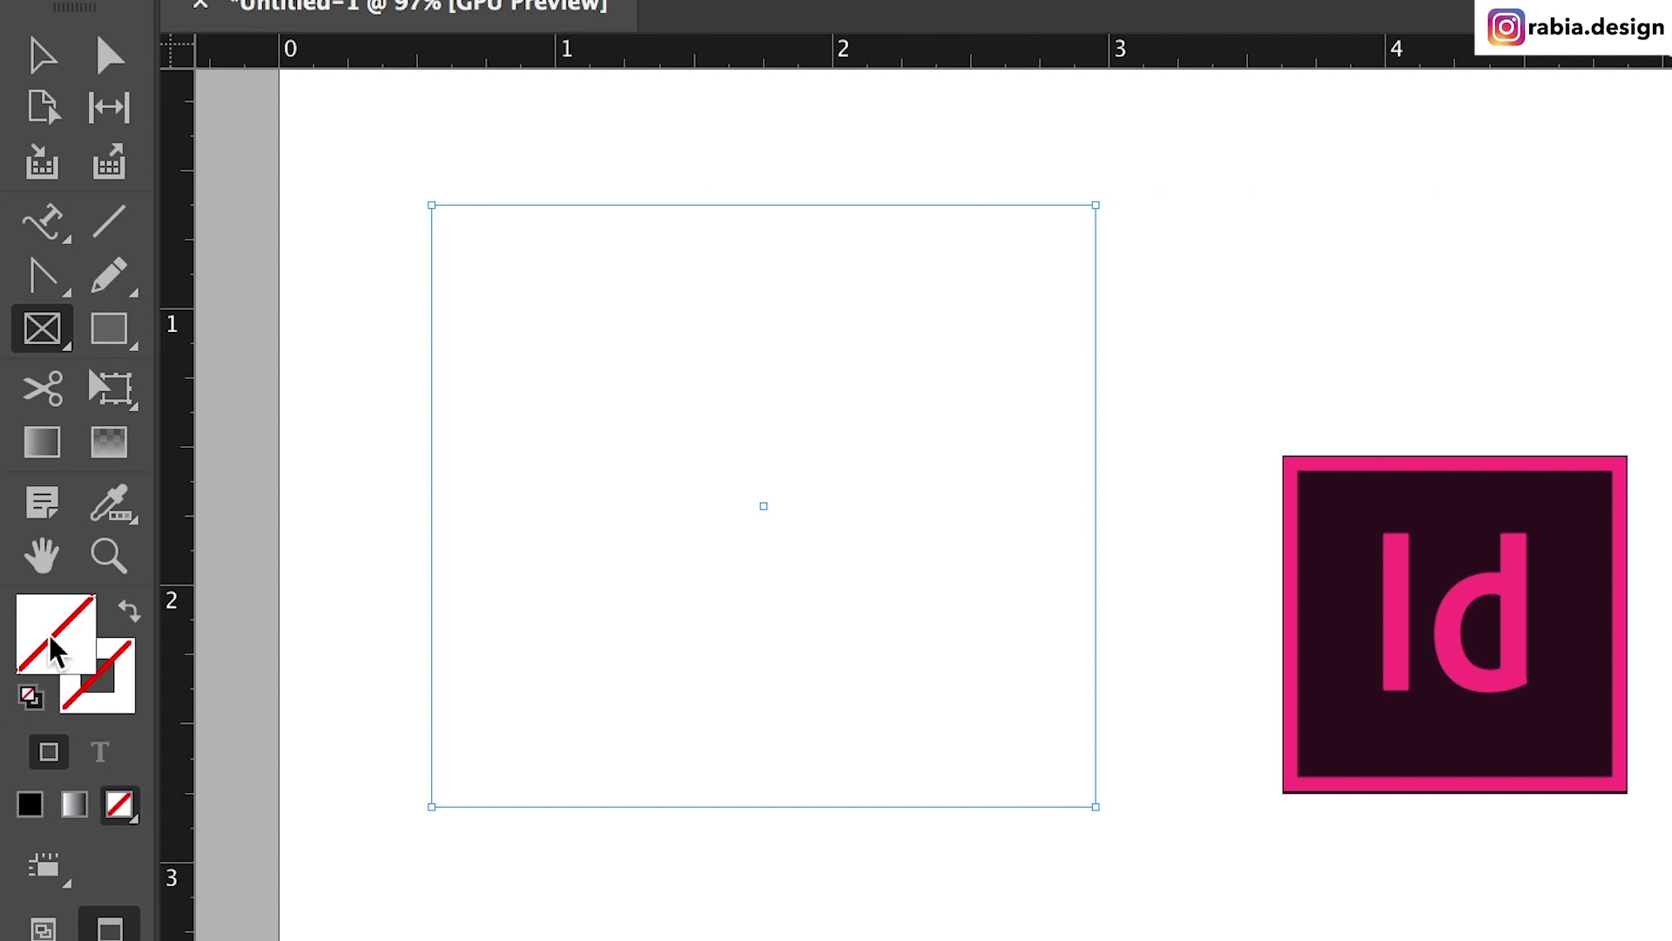
left_click(97, 690)
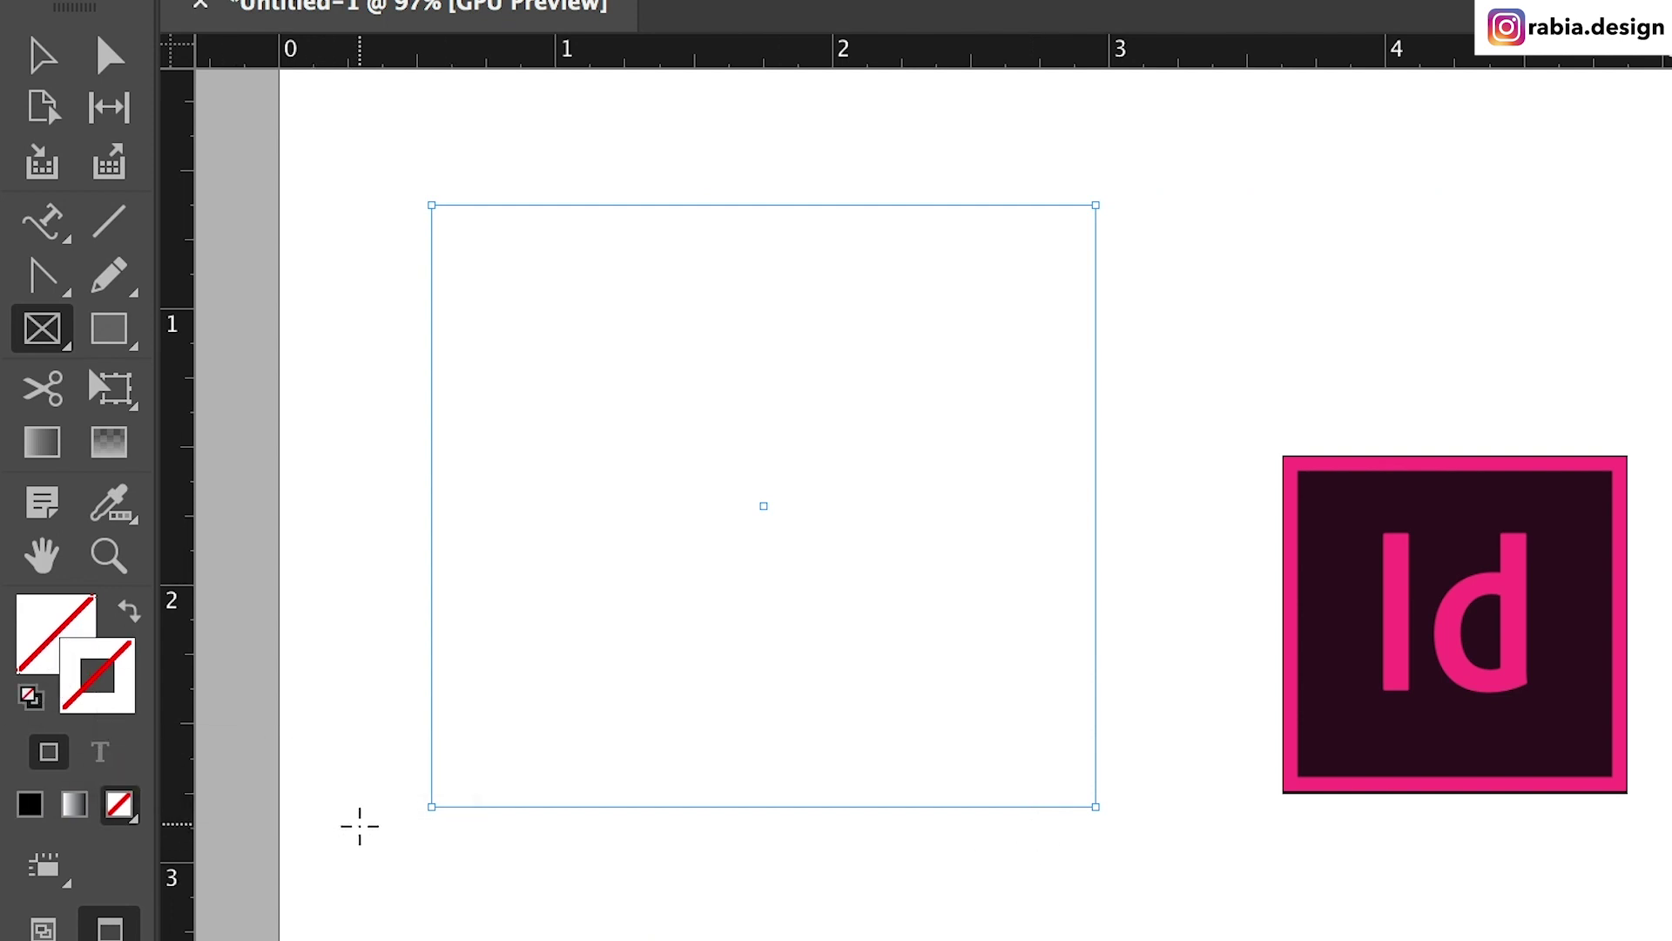
key("v")
key("Delete")
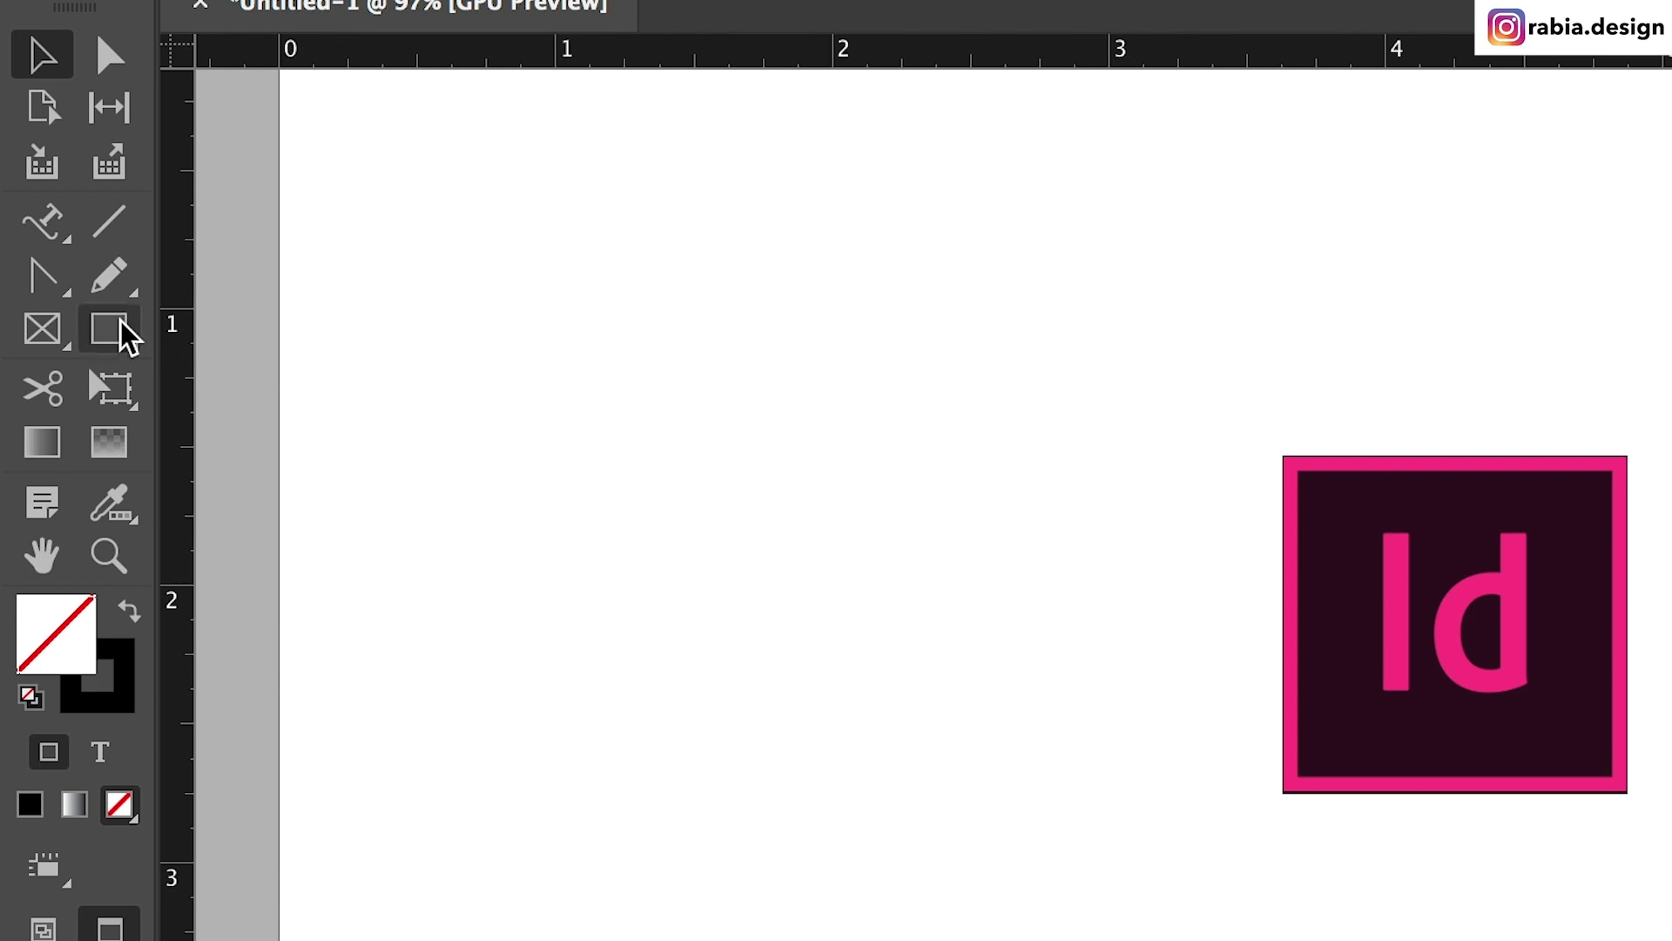
left_click(120, 324)
left_click(127, 611)
left_click_drag(345, 274, 909, 762)
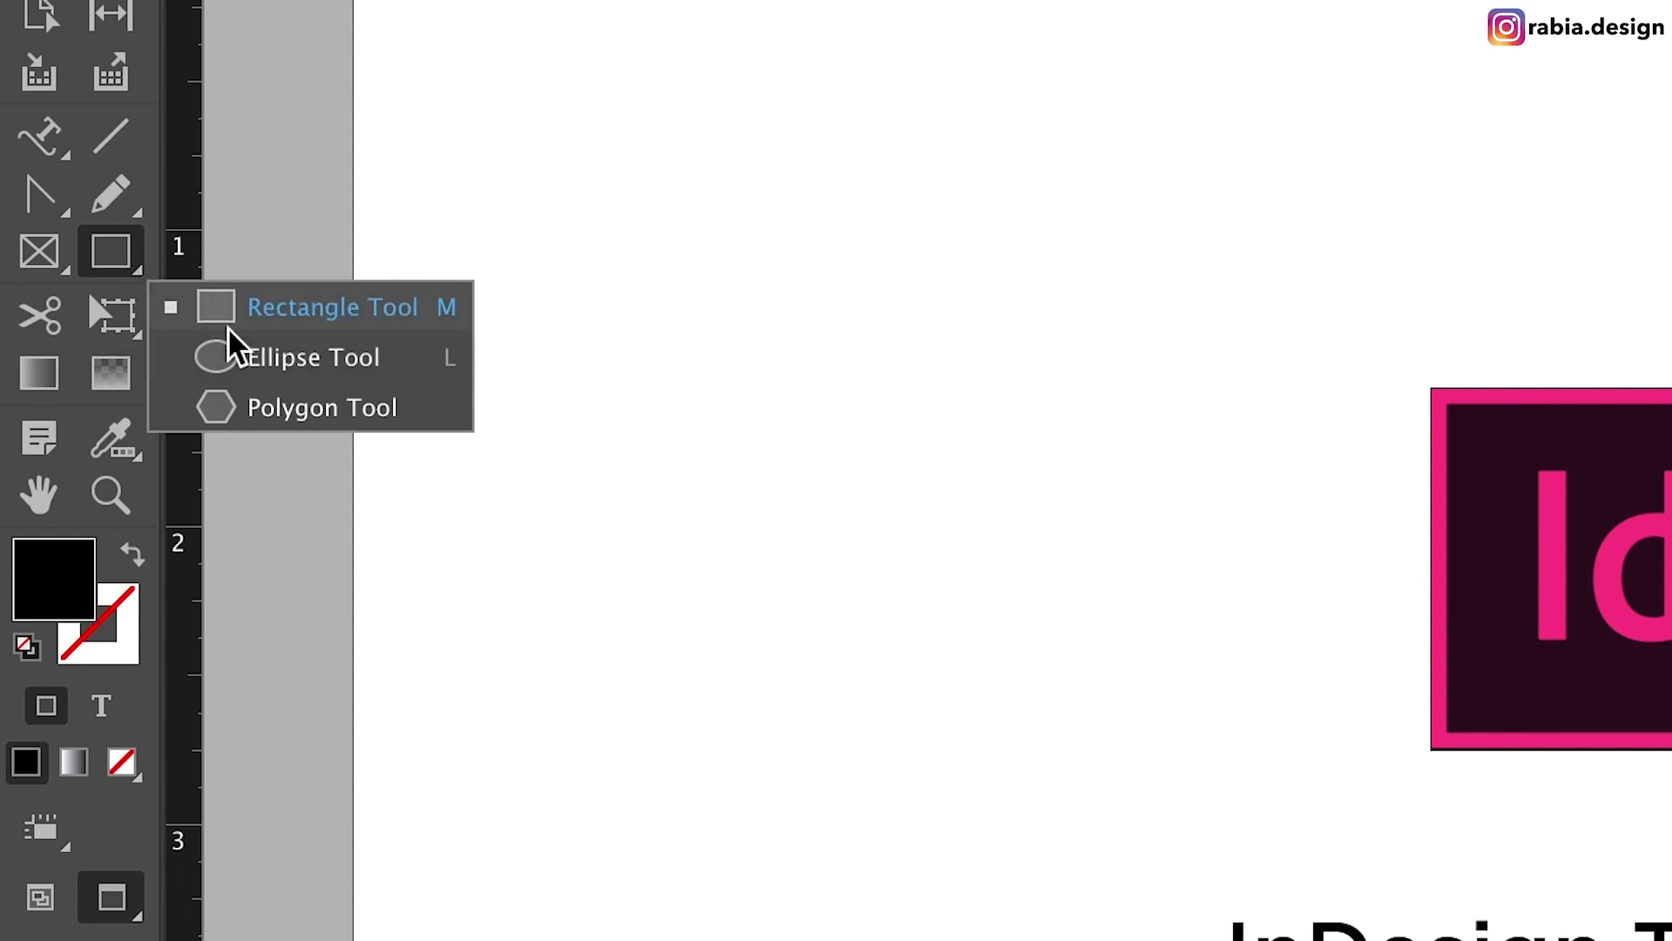
Draw a circle, turn it into a thick black-stroked ring, and move it lower
left_click(244, 353)
mouse_move(704, 178)
left_mouse_down()
mouse_move(1089, 640)
mouse_move(1179, 694)
mouse_move(1181, 656)
left_mouse_up()
left_click(132, 555)
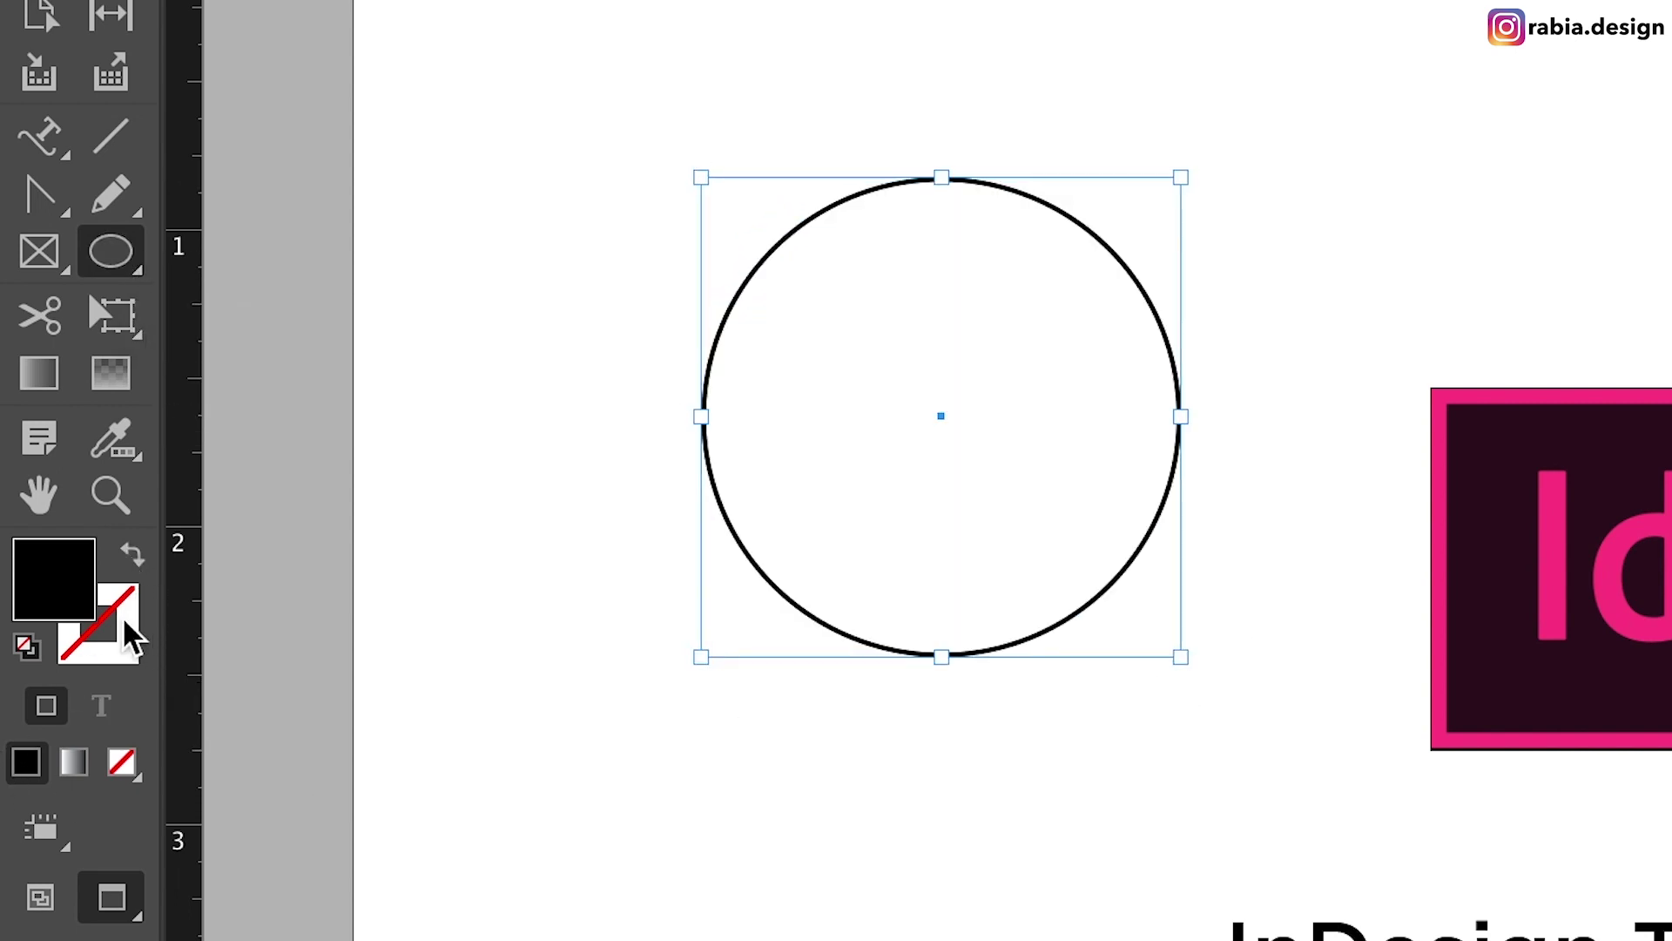
key("Up")
key("Up")
key("Up")
key("Up")
key("Up")
key("Up")
key("Up")
key("Up")
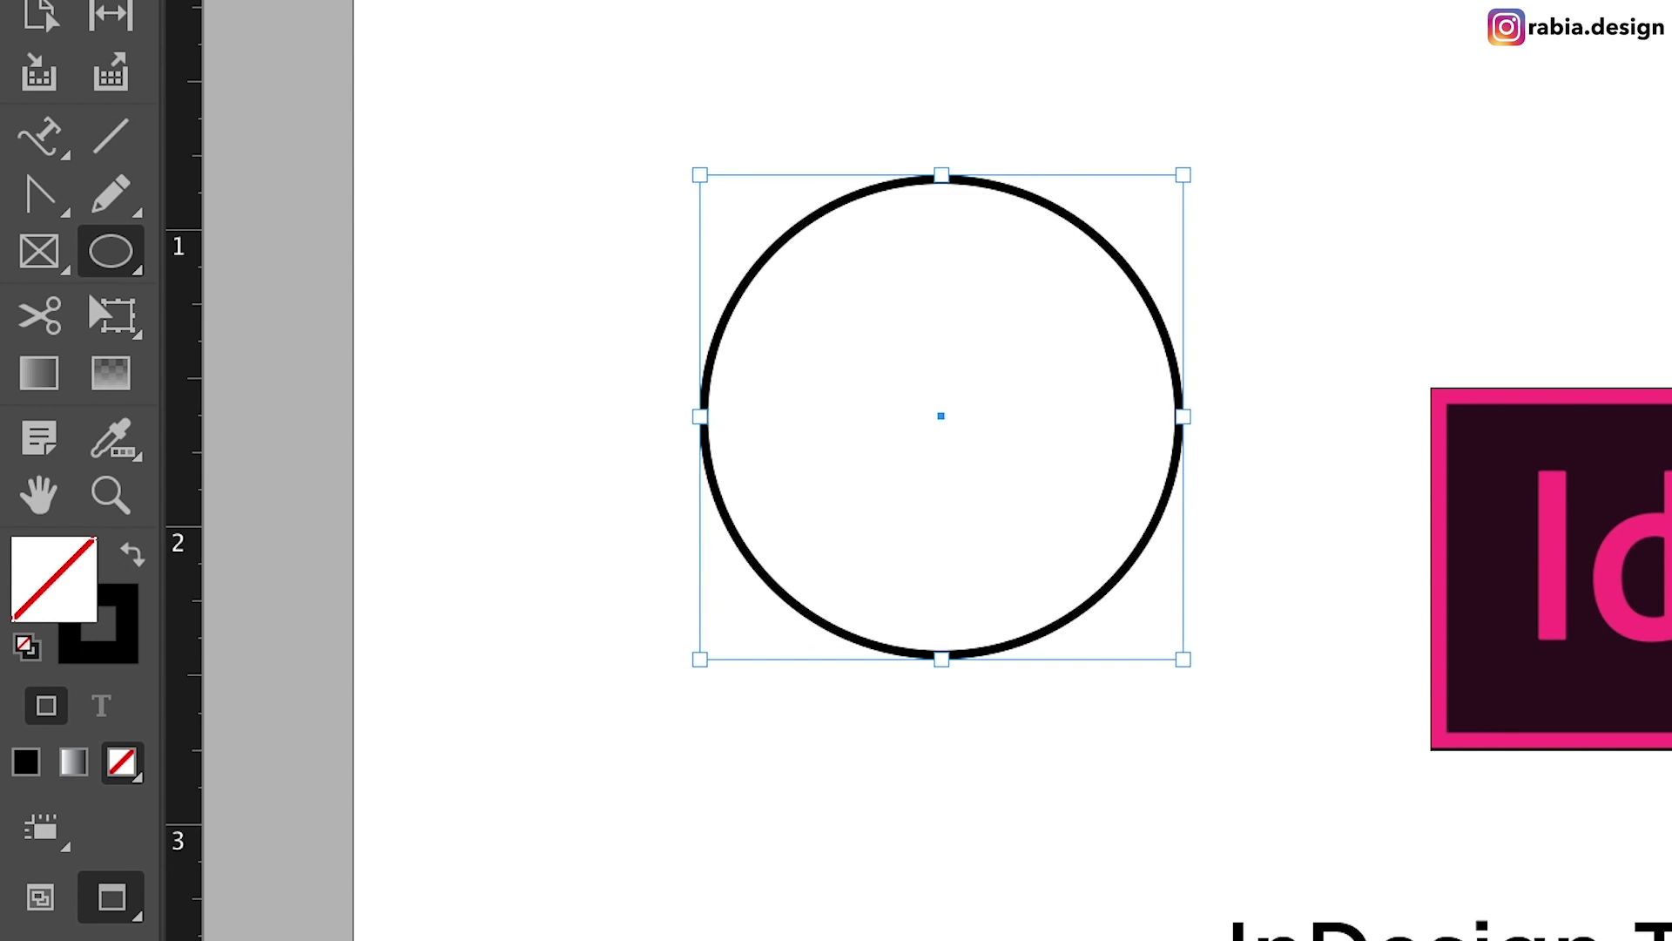
key("Up")
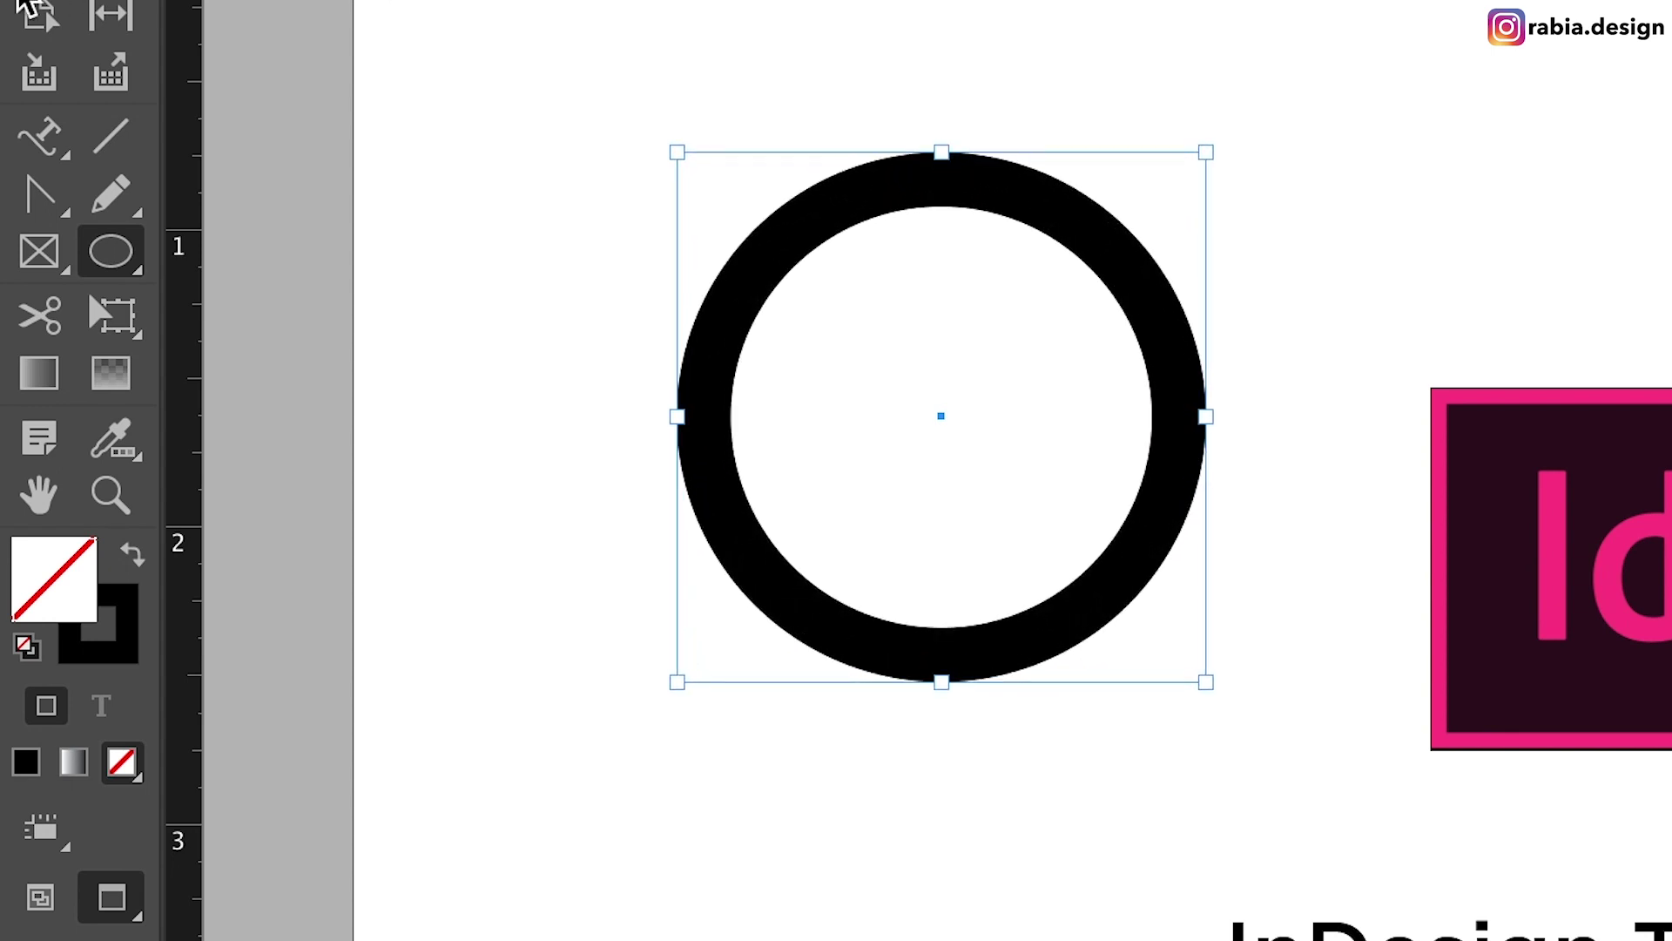
key("v")
left_click_drag(740, 357, 747, 533)
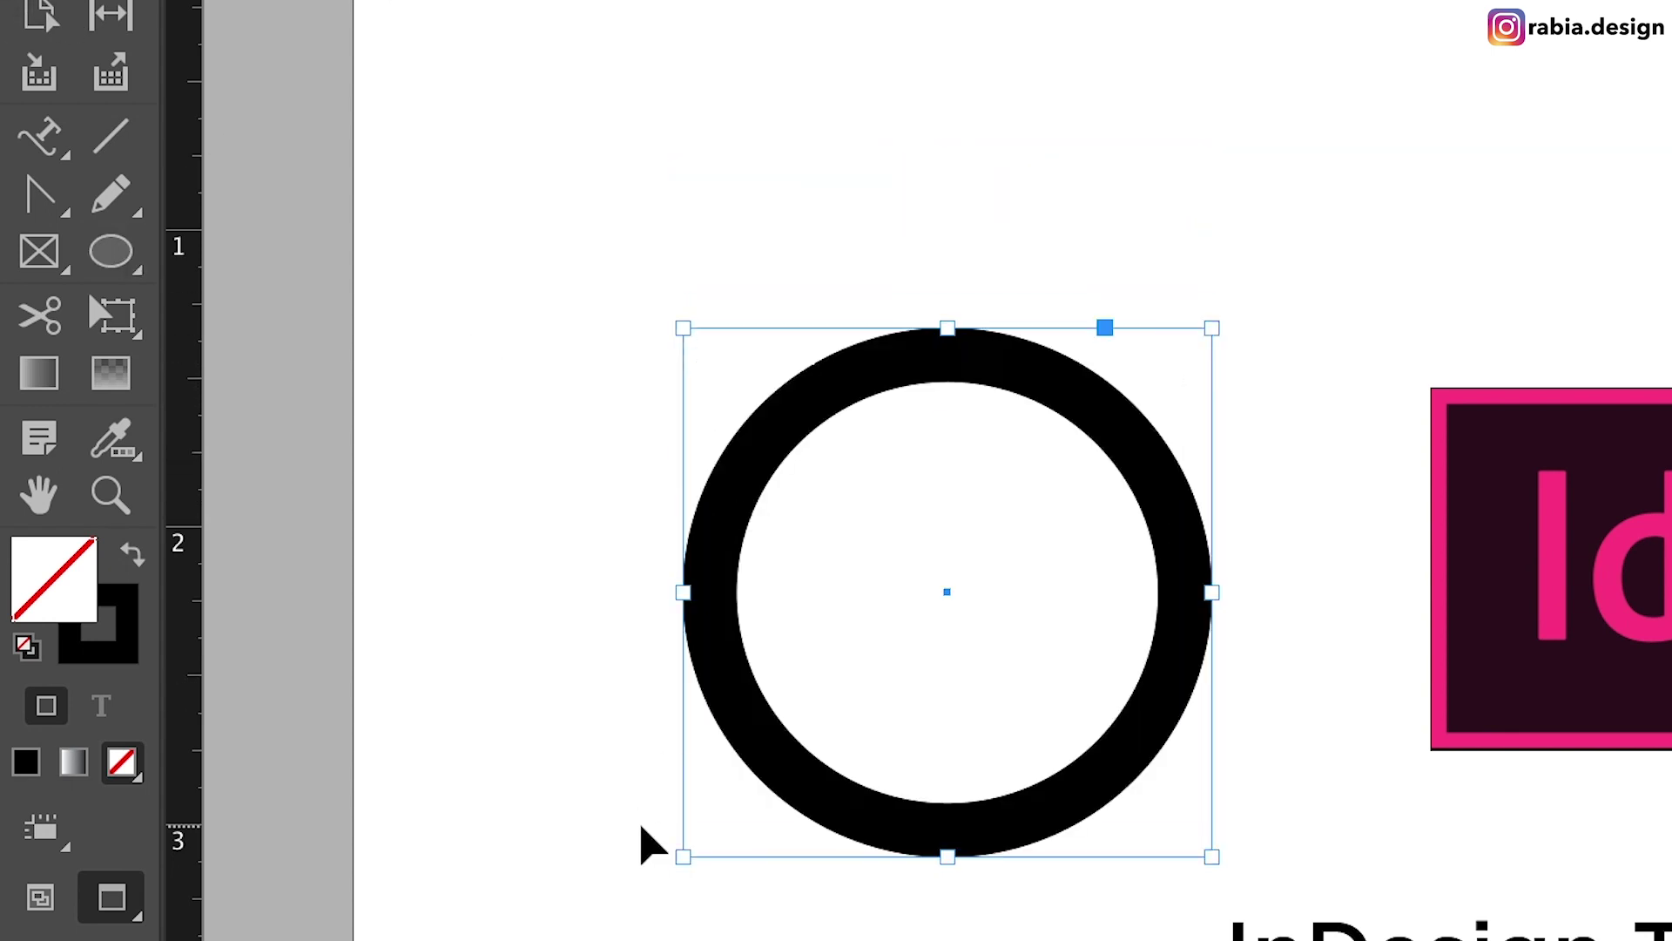
Cut the ring at its top and left side with Scissors and pull the arc away
left_click(44, 319)
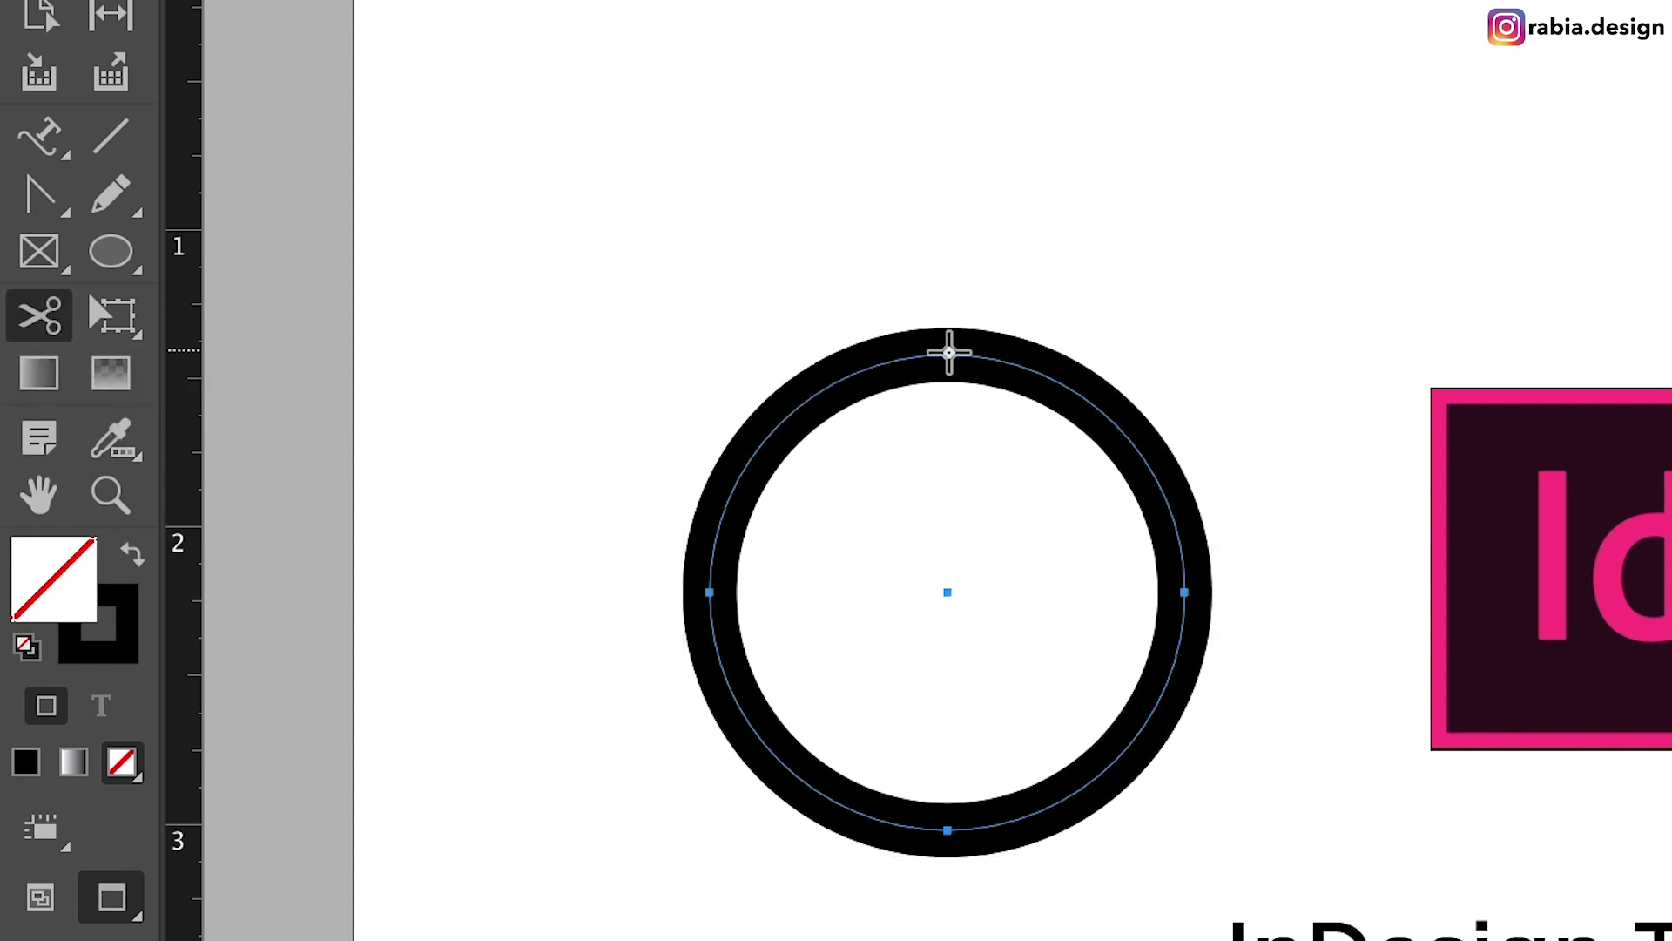
left_click(950, 352)
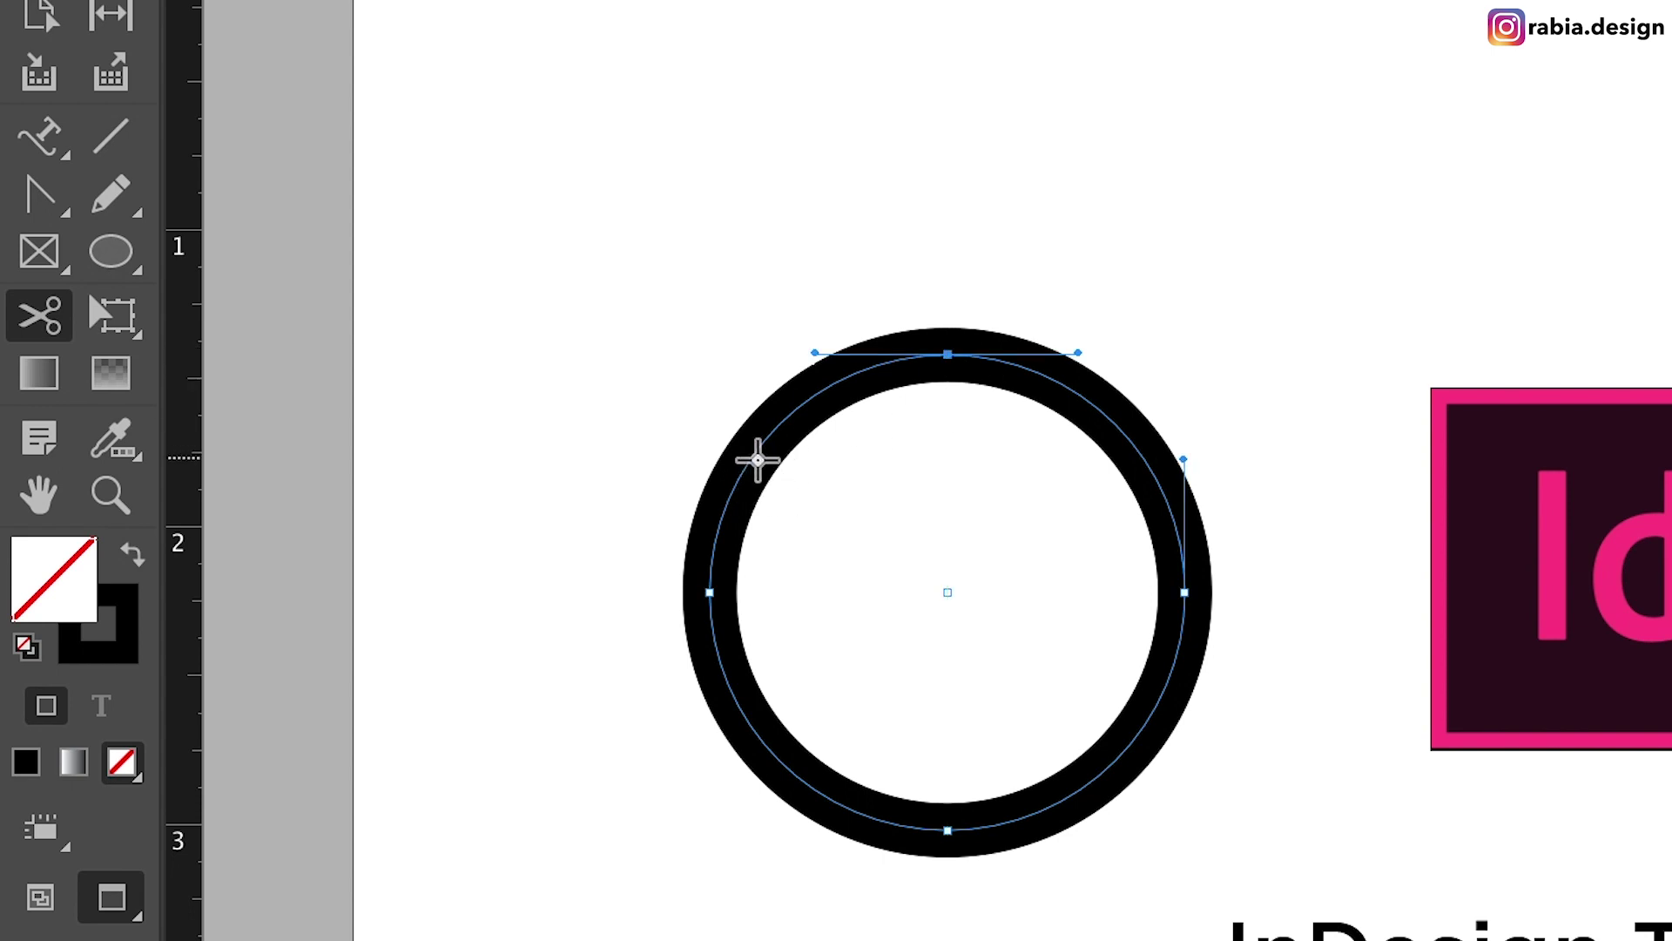
left_click(753, 462)
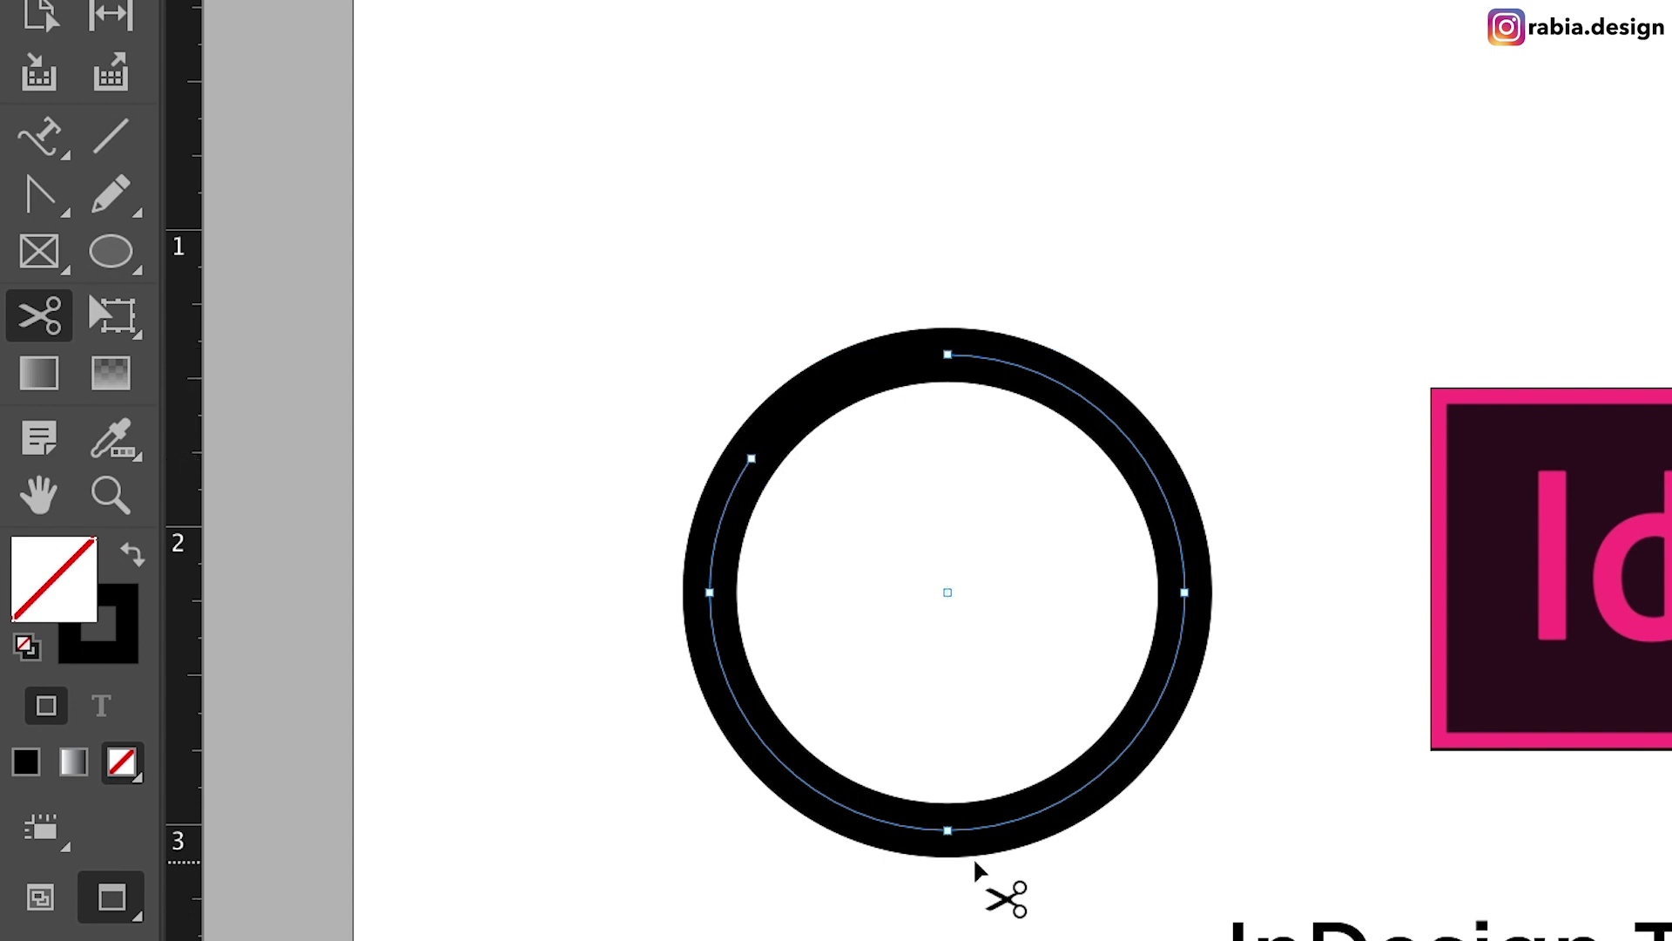
key("v")
left_click_drag(862, 388, 711, 103)
left_click(1016, 851)
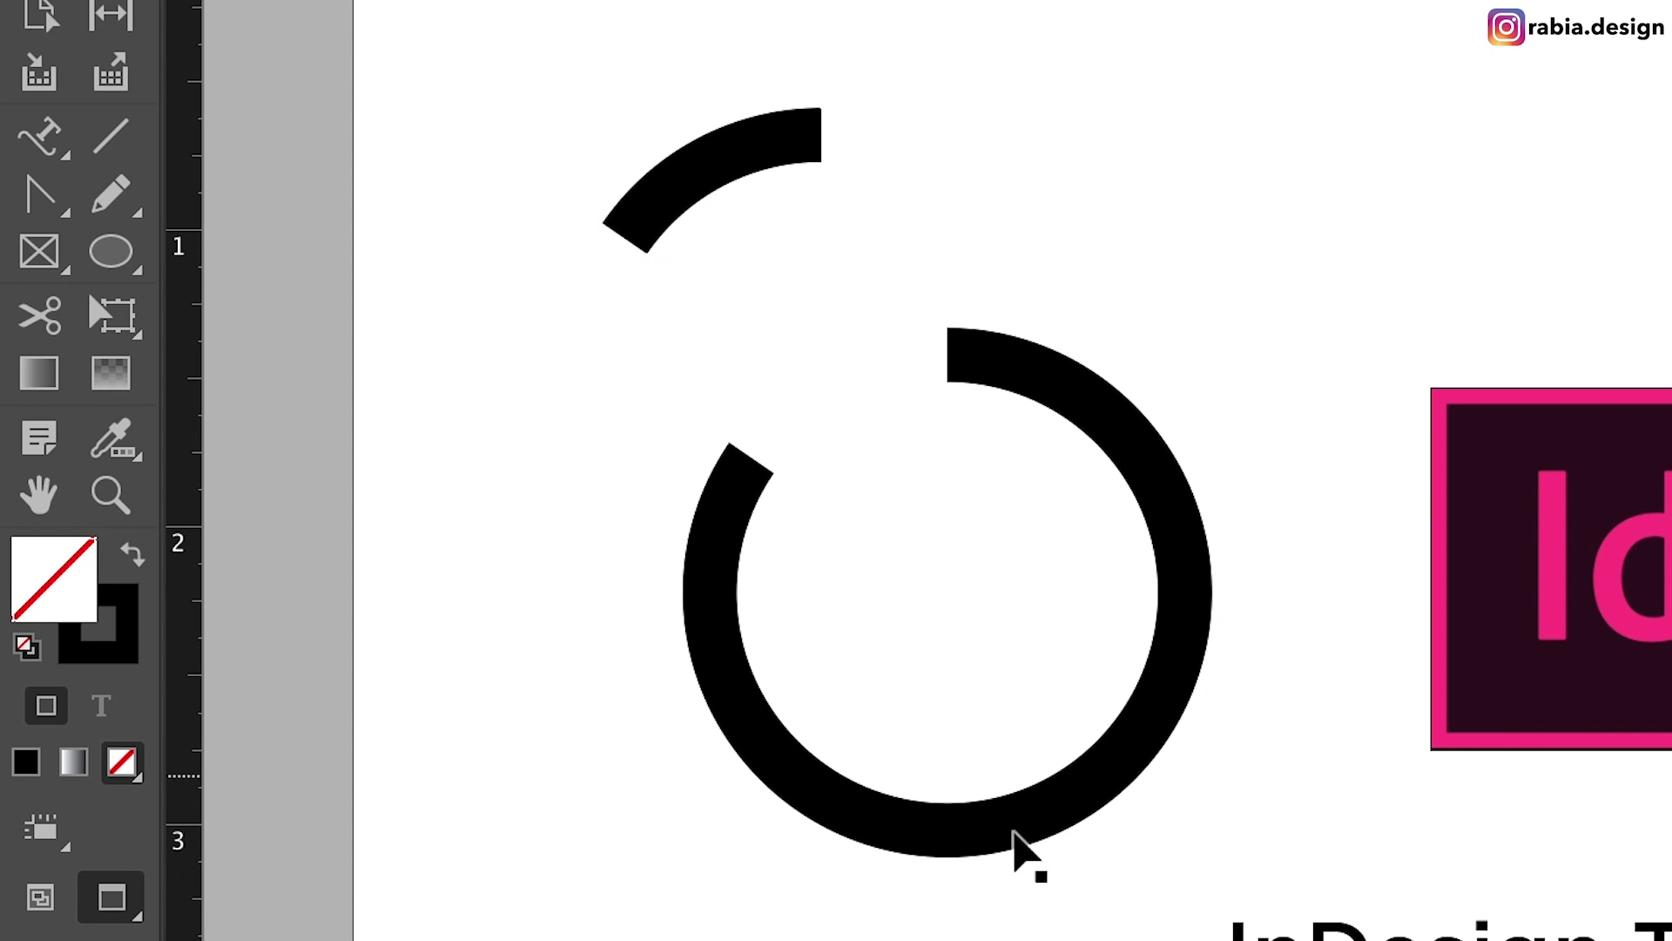
left_click(1021, 847)
left_click(894, 242)
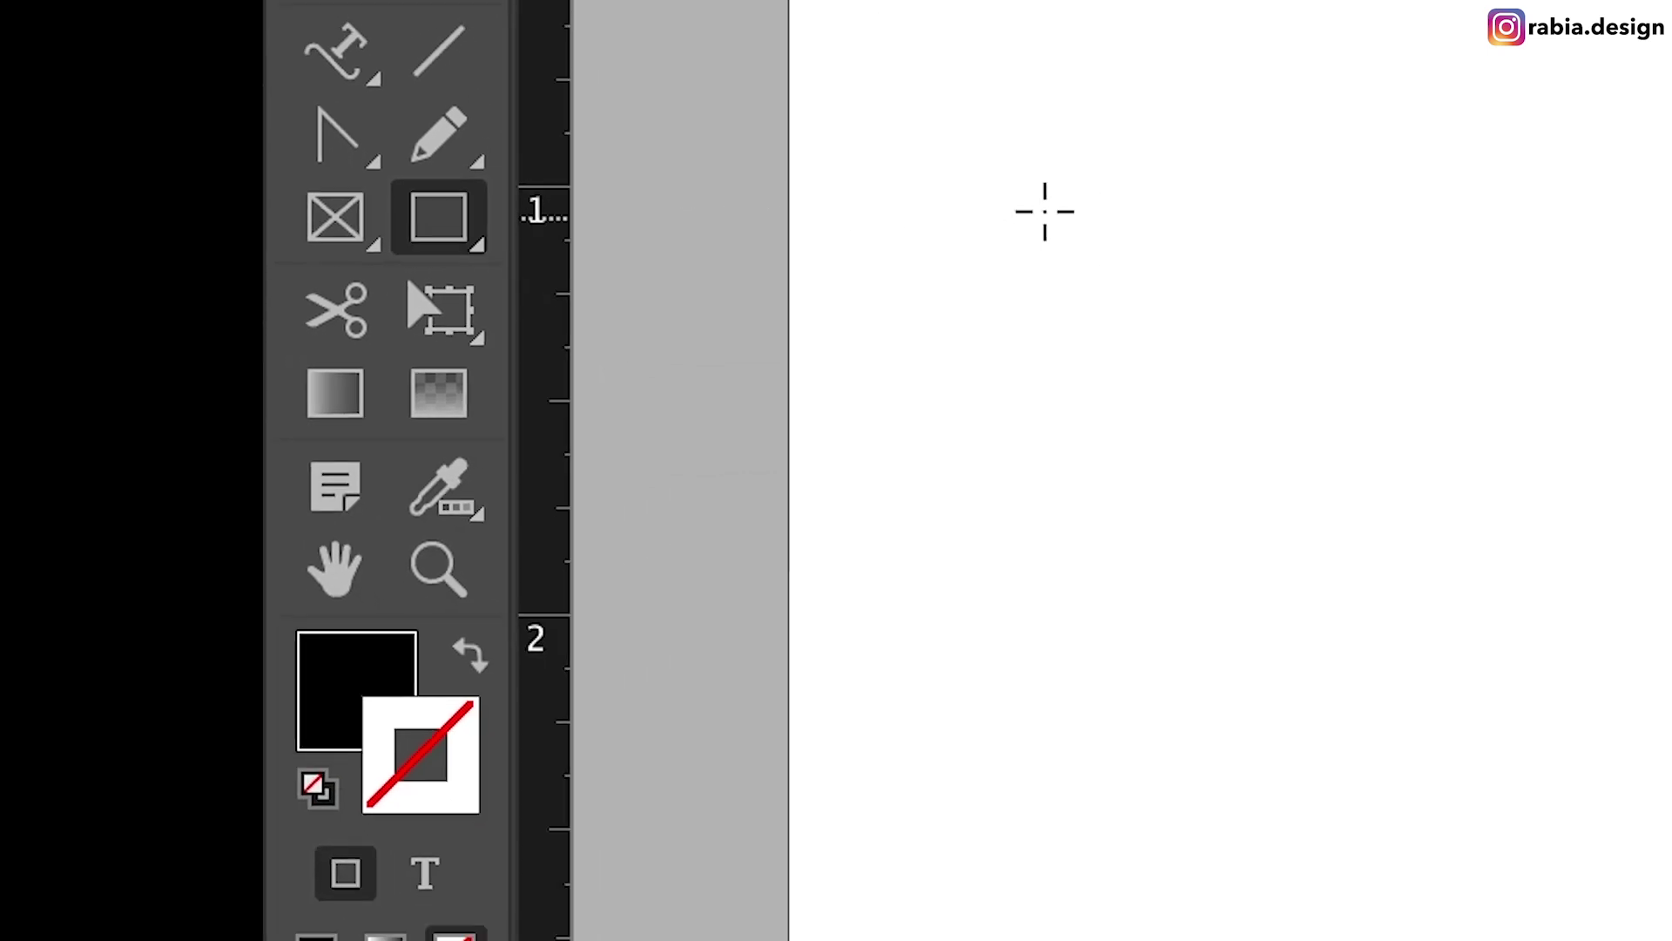
Draw a rectangle left of the Id logo and open the Gradient panel
mouse_move(1269, 179)
left_mouse_down()
mouse_move(1064, 788)
mouse_move(816, 612)
left_mouse_up()
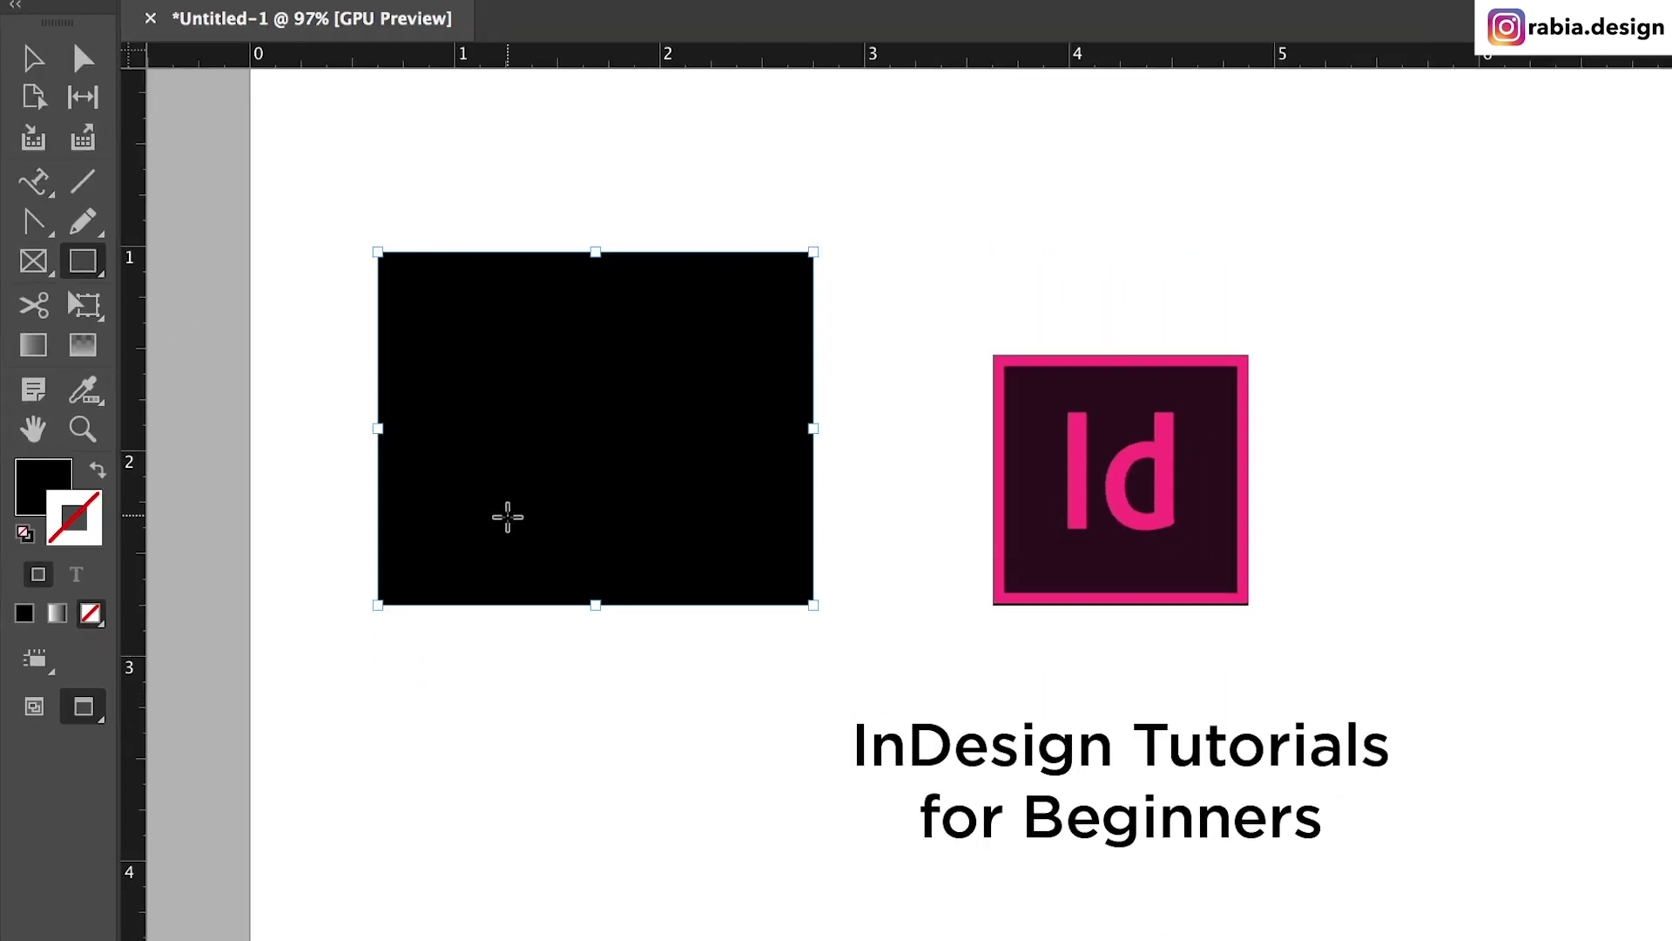
key("v")
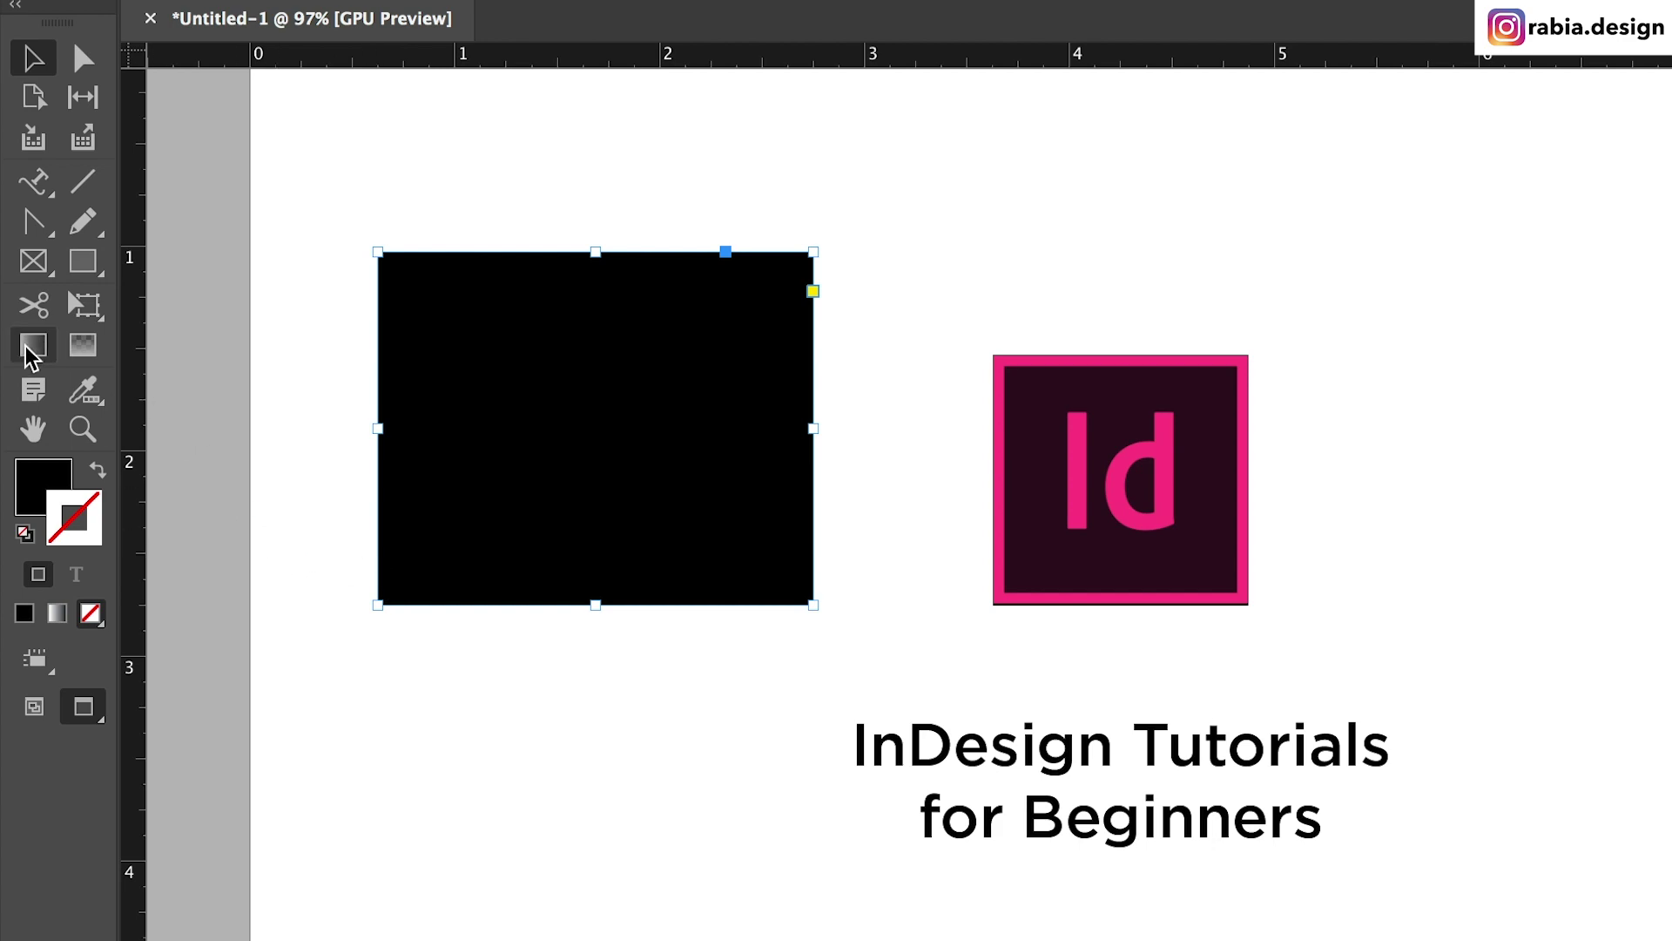
double_click(27, 350)
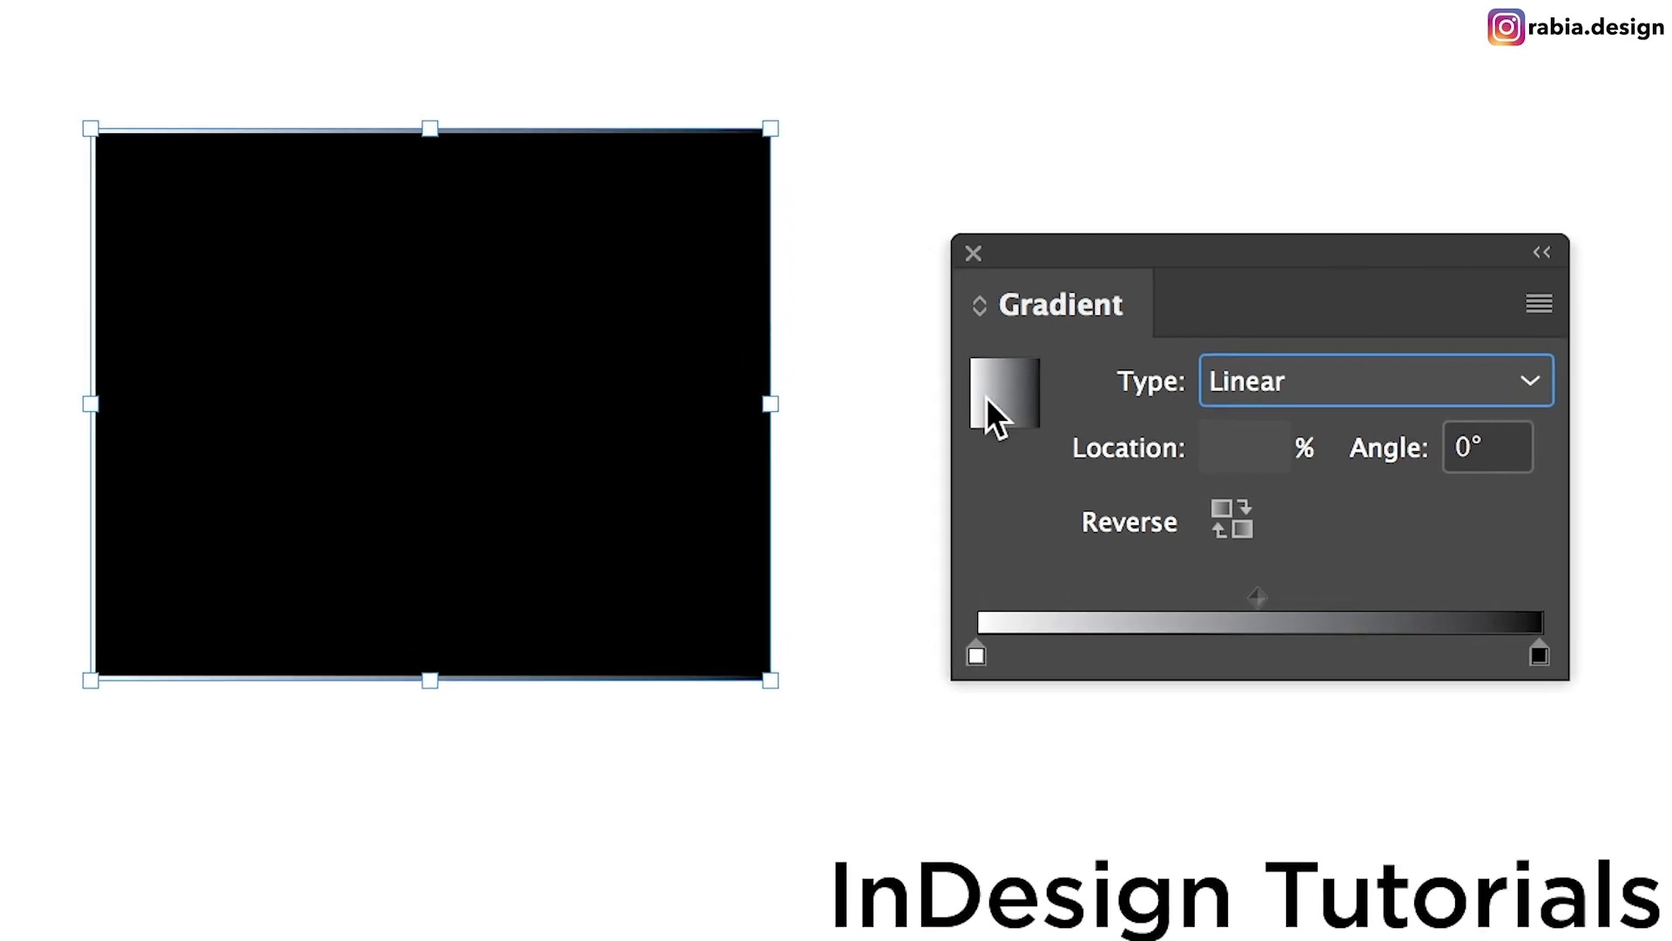
Try Radial then set the gradient type back to Linear, adding and removing a colour stop
left_click(1373, 397)
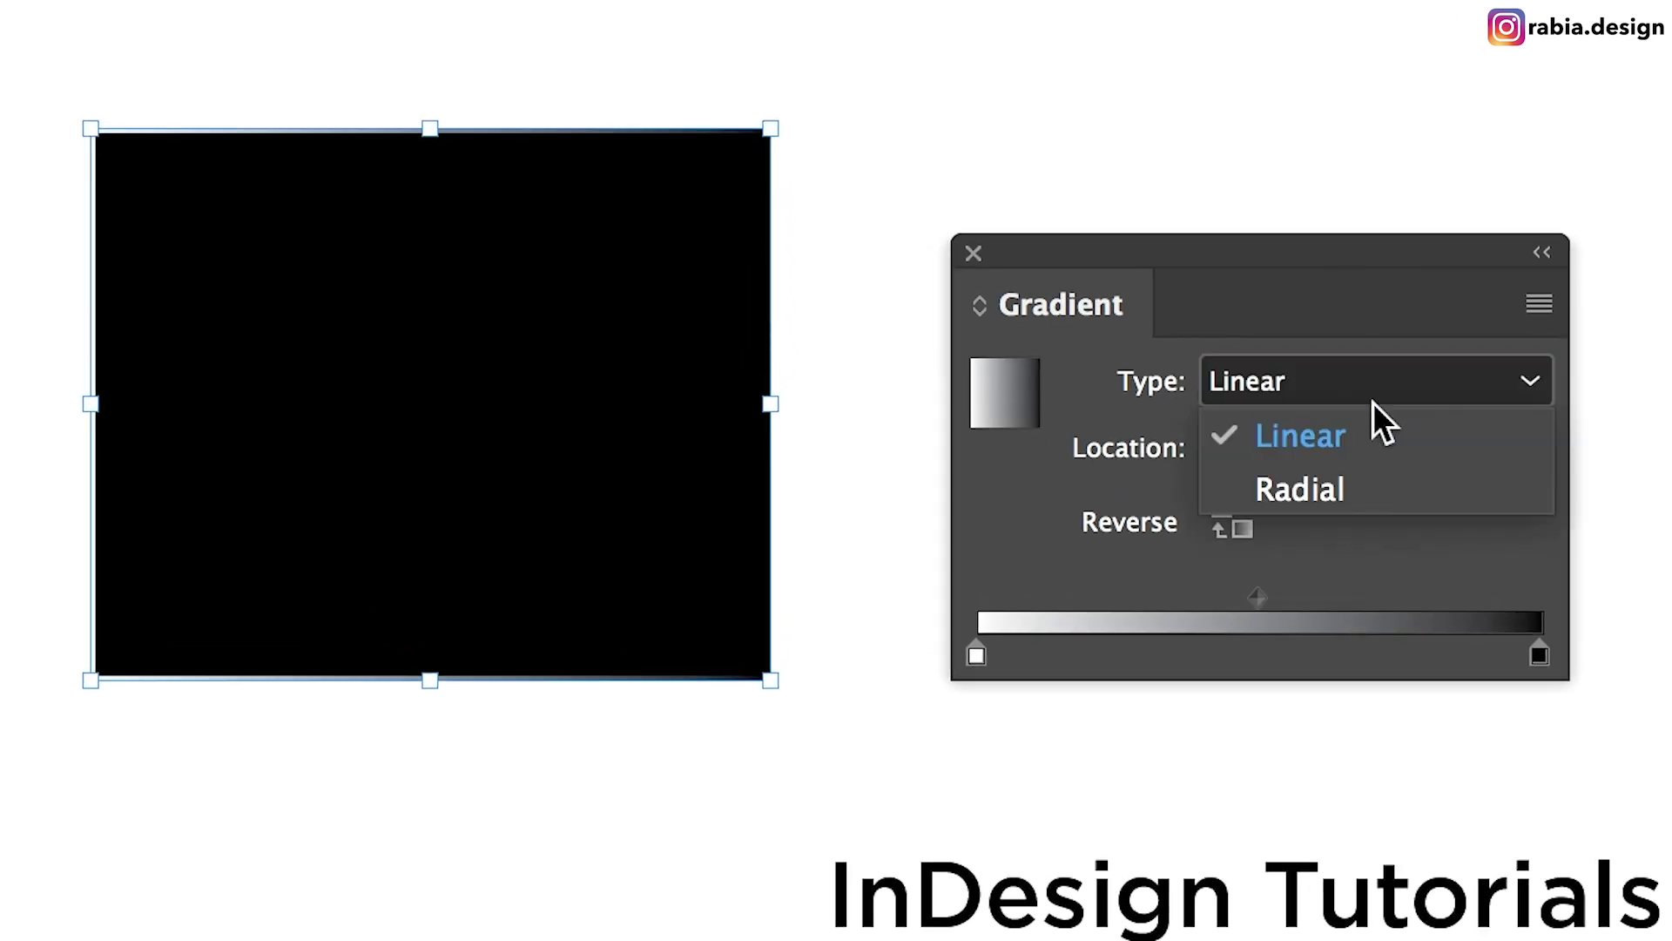
left_click(1342, 497)
left_click(1213, 391)
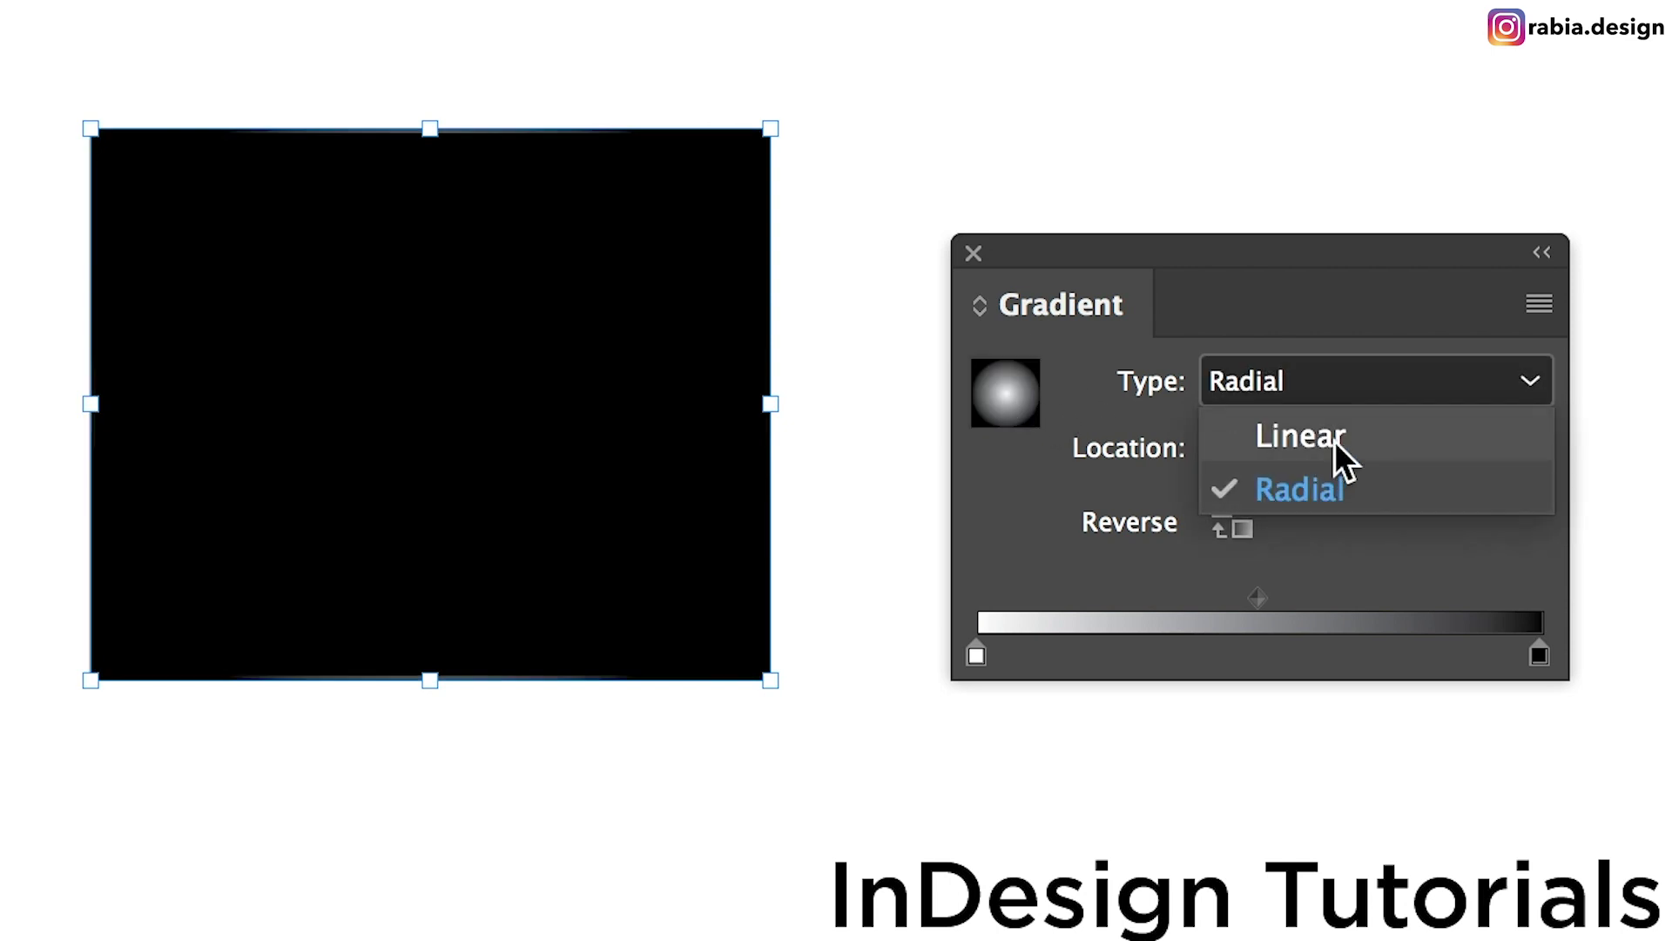
left_click(1334, 441)
left_click(1031, 640)
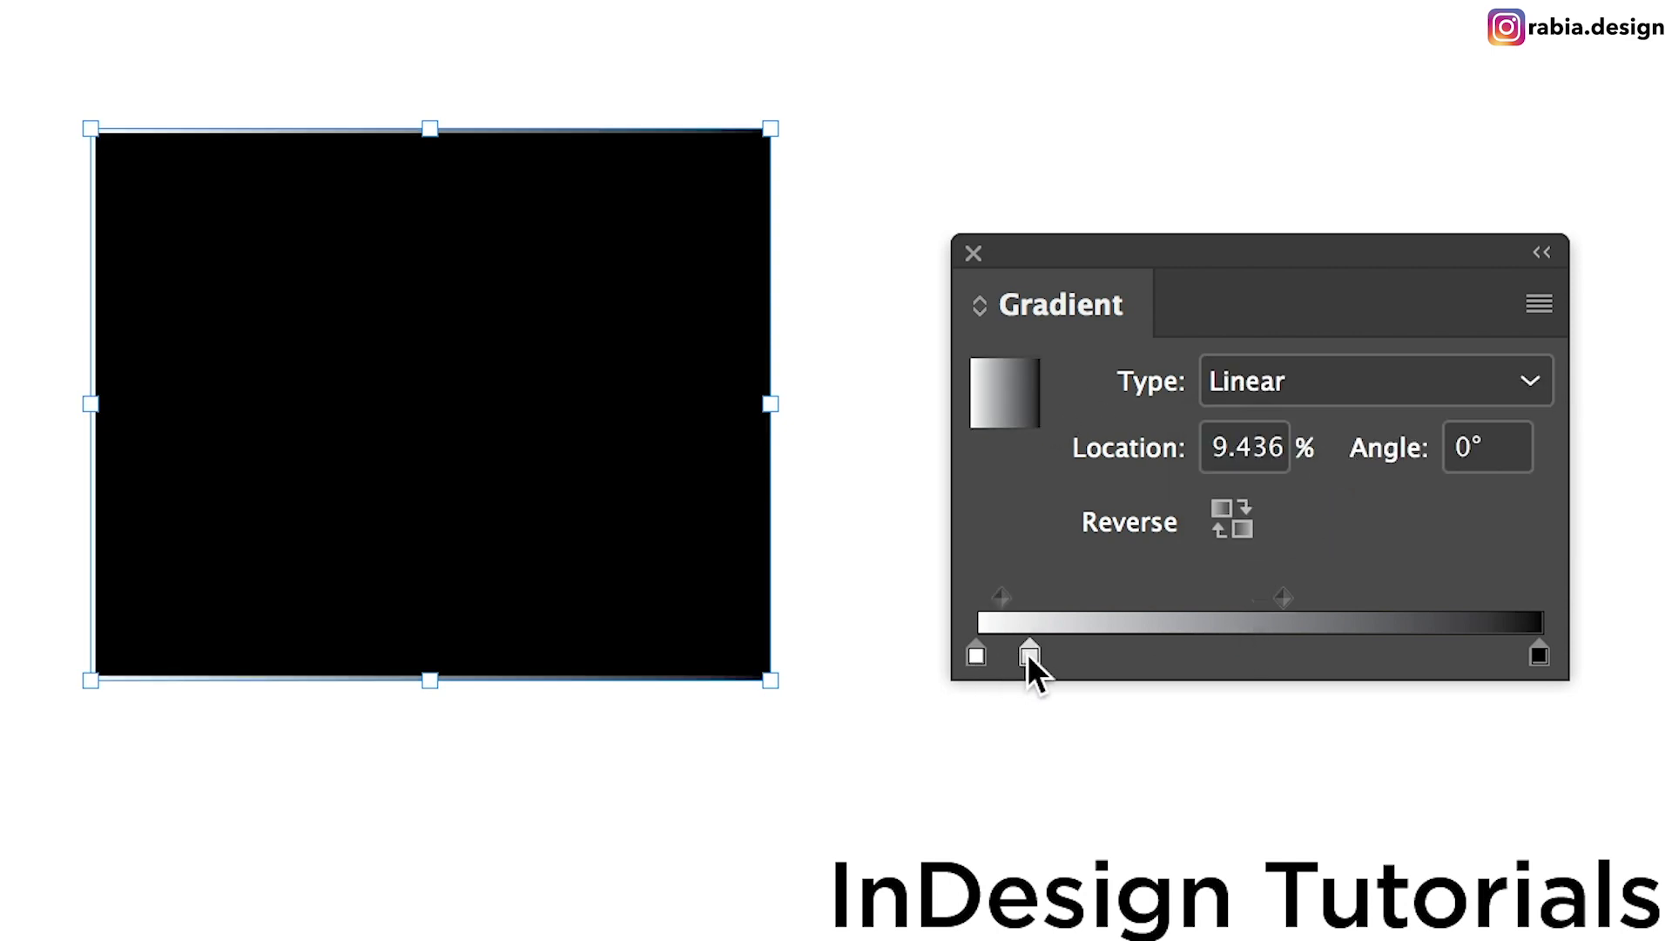
left_click_drag(1029, 657, 1029, 695)
left_click(976, 656)
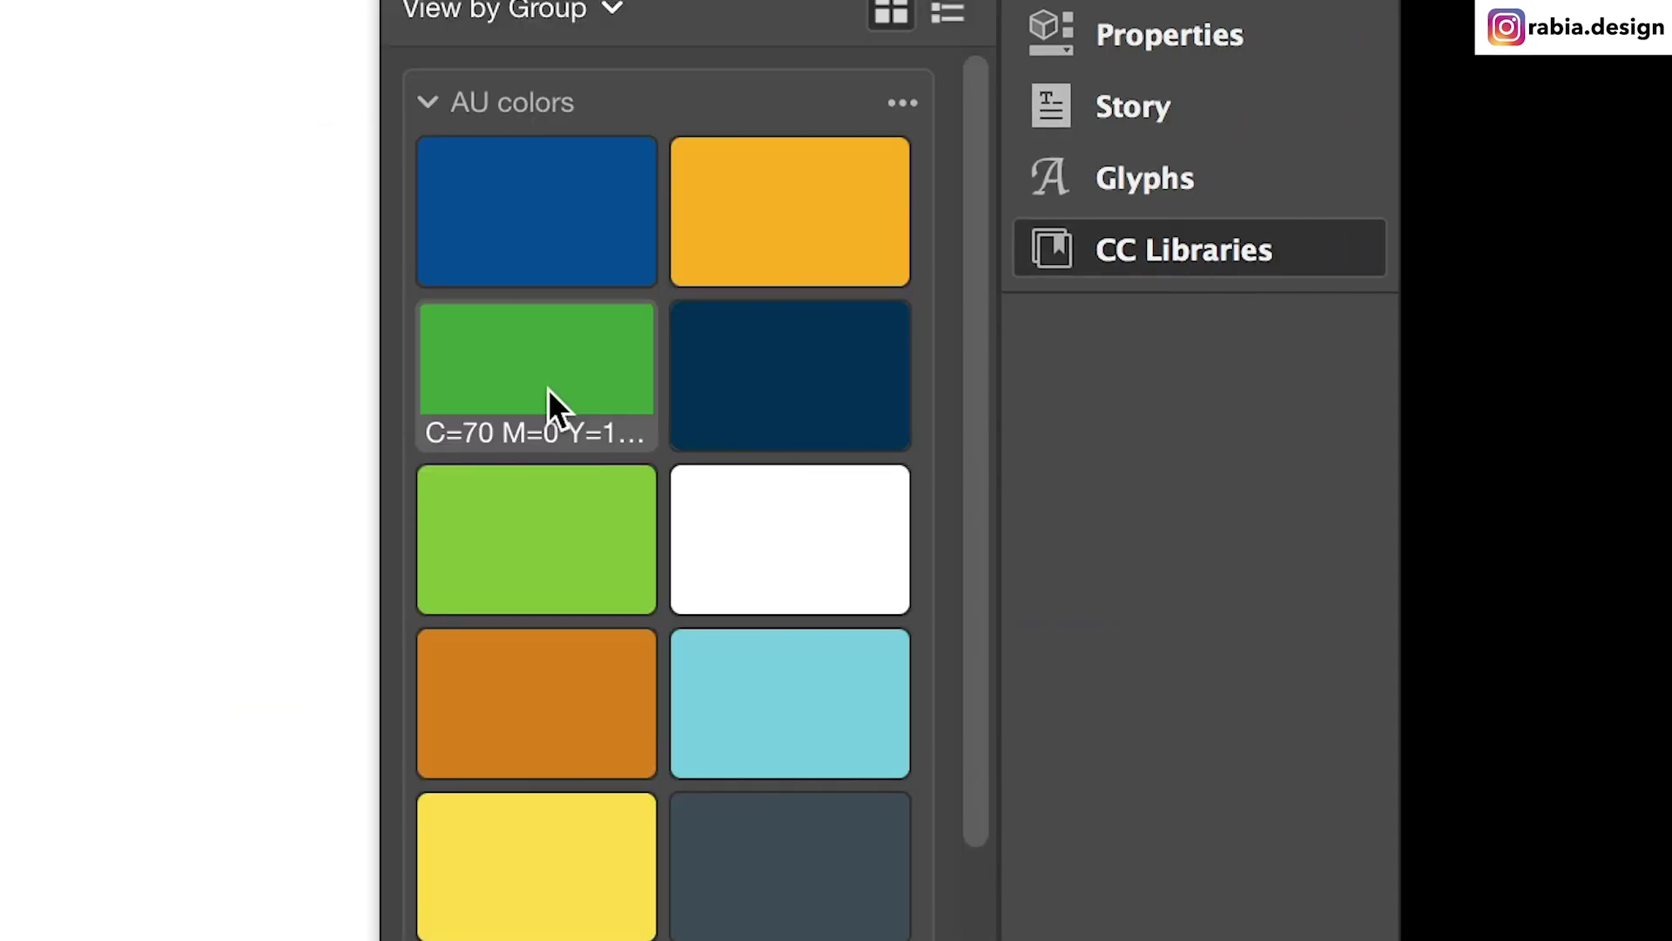
Make the gradient run from the green swatch to dark navy, shifting the midpoint to widen the green
left_click(547, 388)
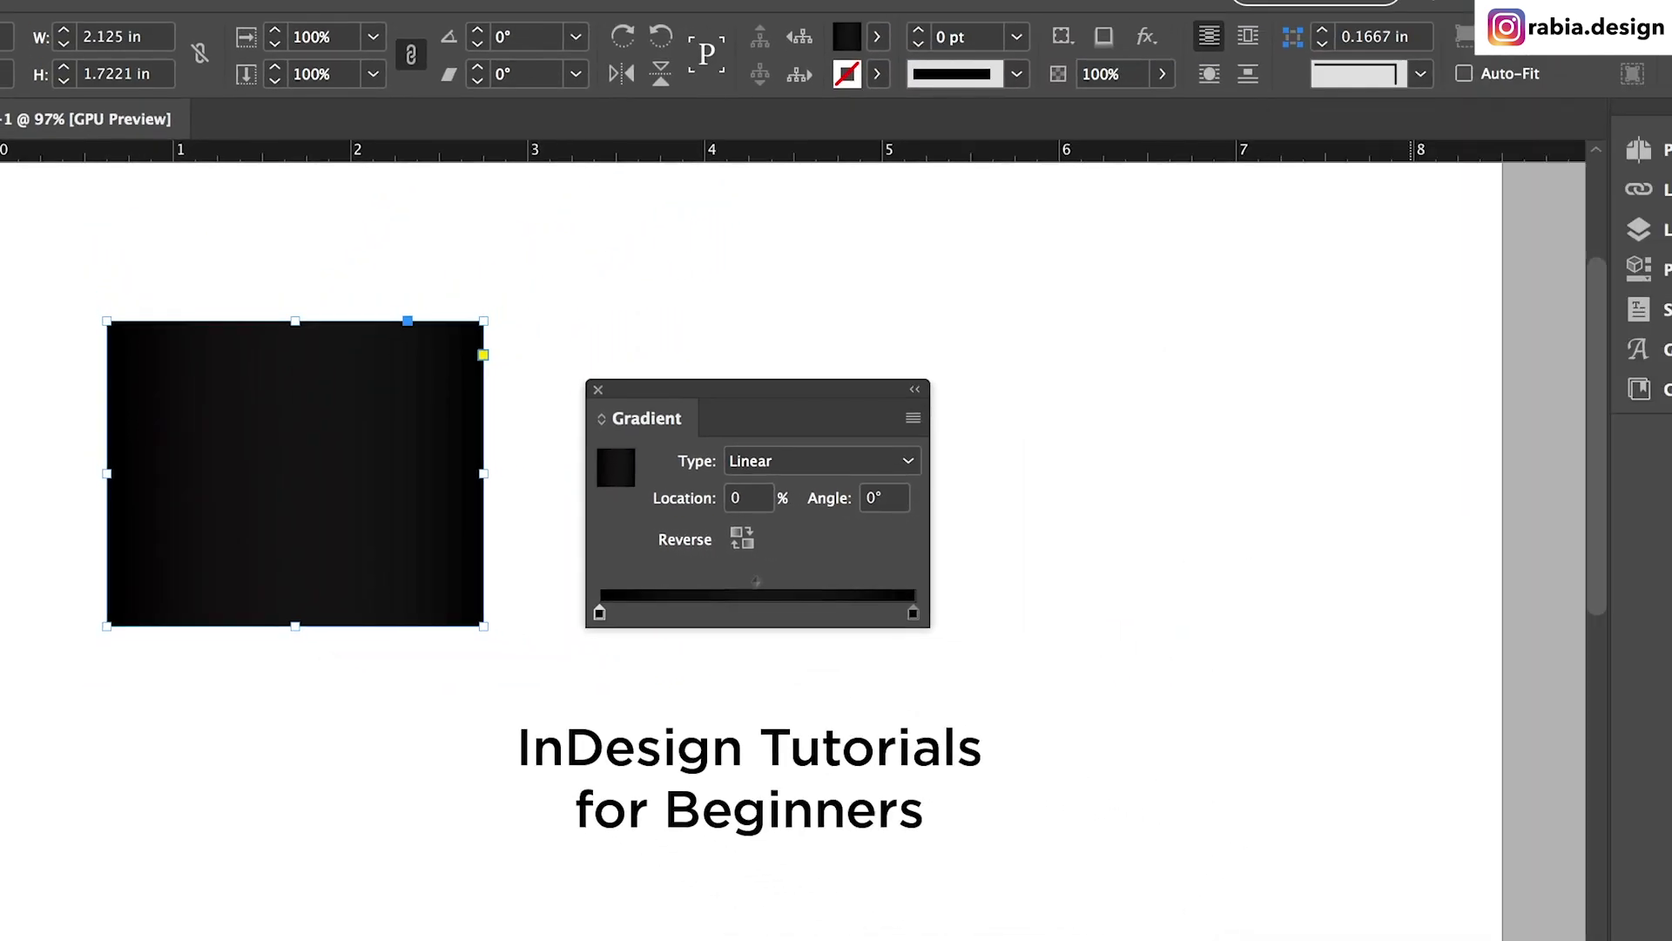
left_click(1398, 464)
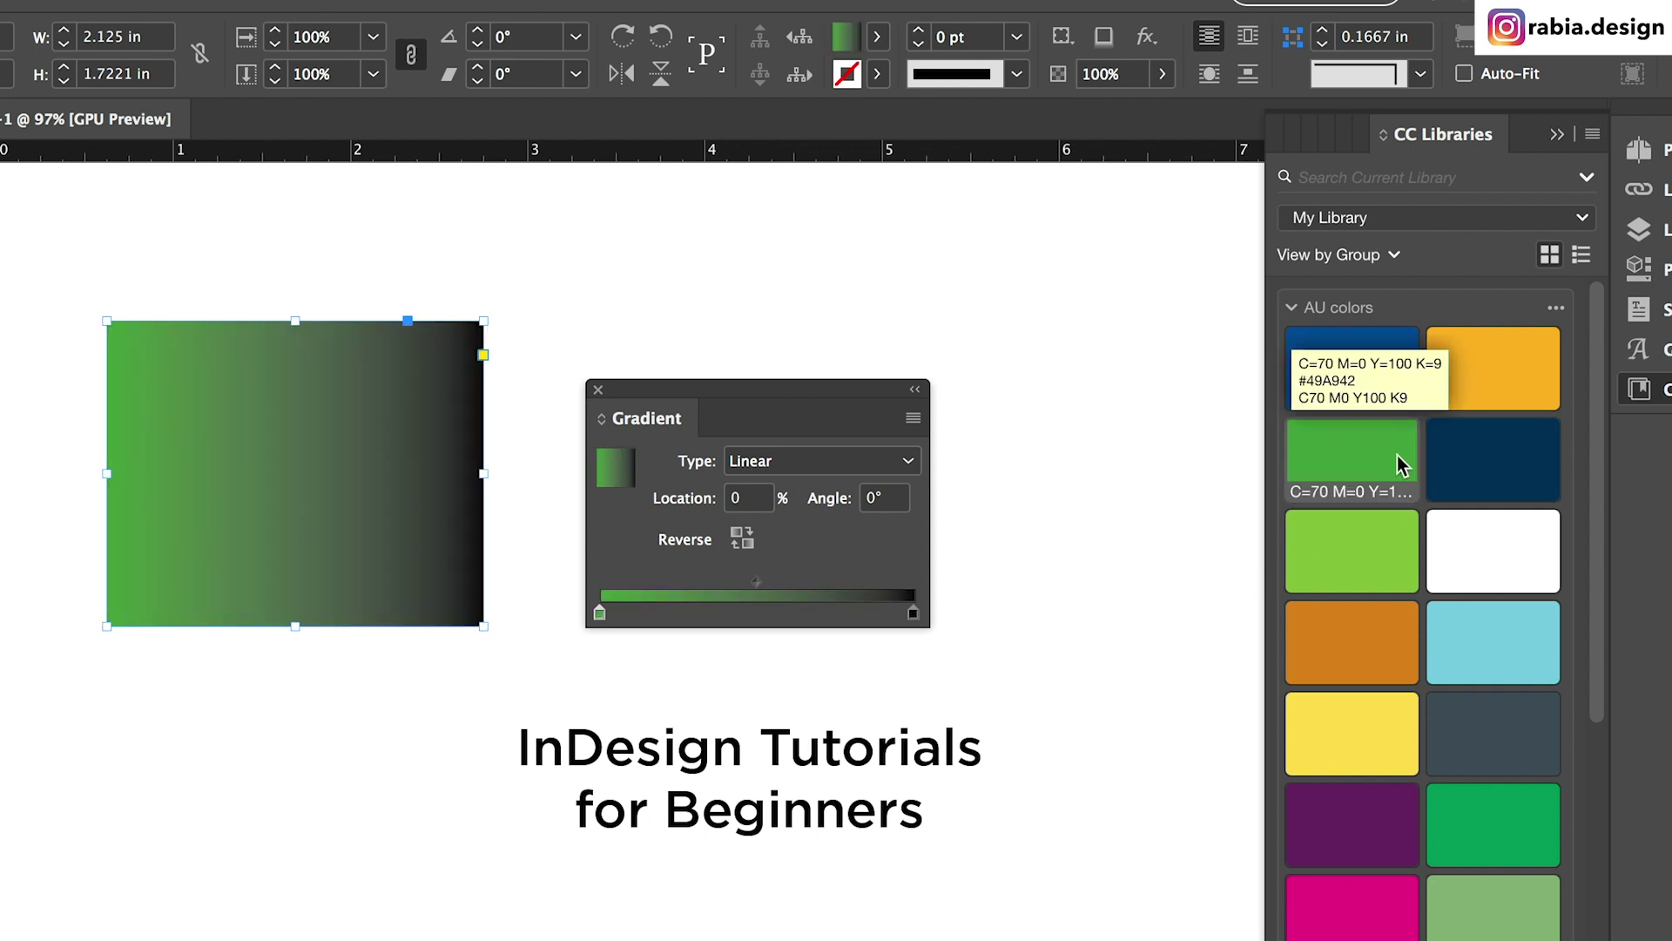
left_click(914, 614)
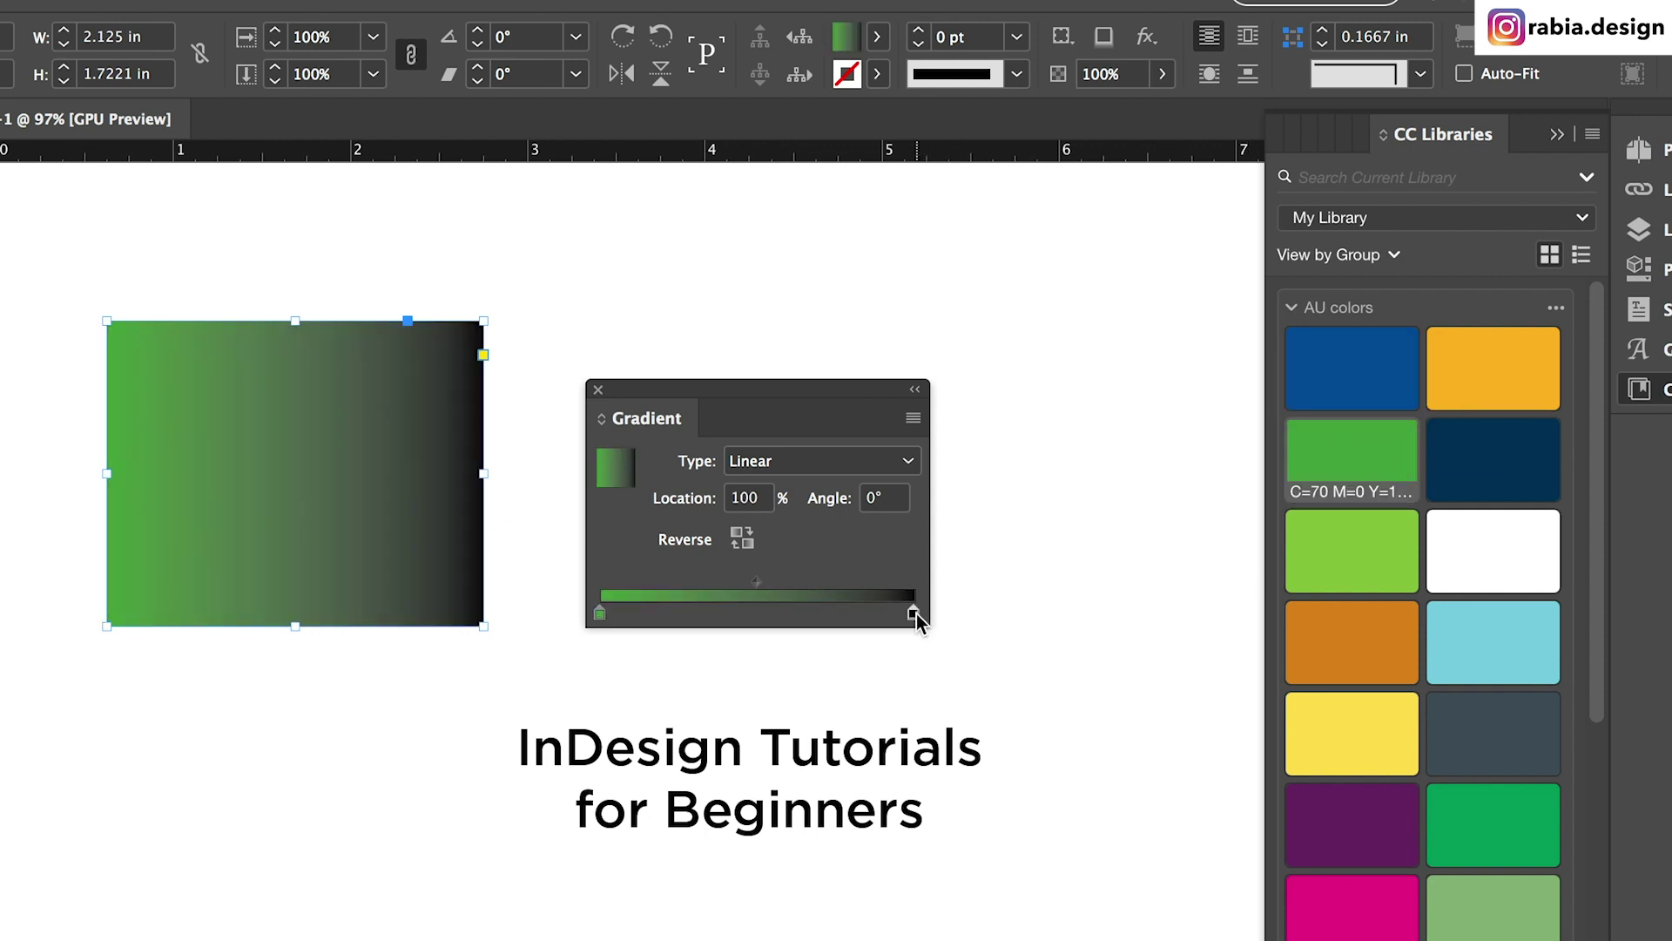
left_click(1523, 467)
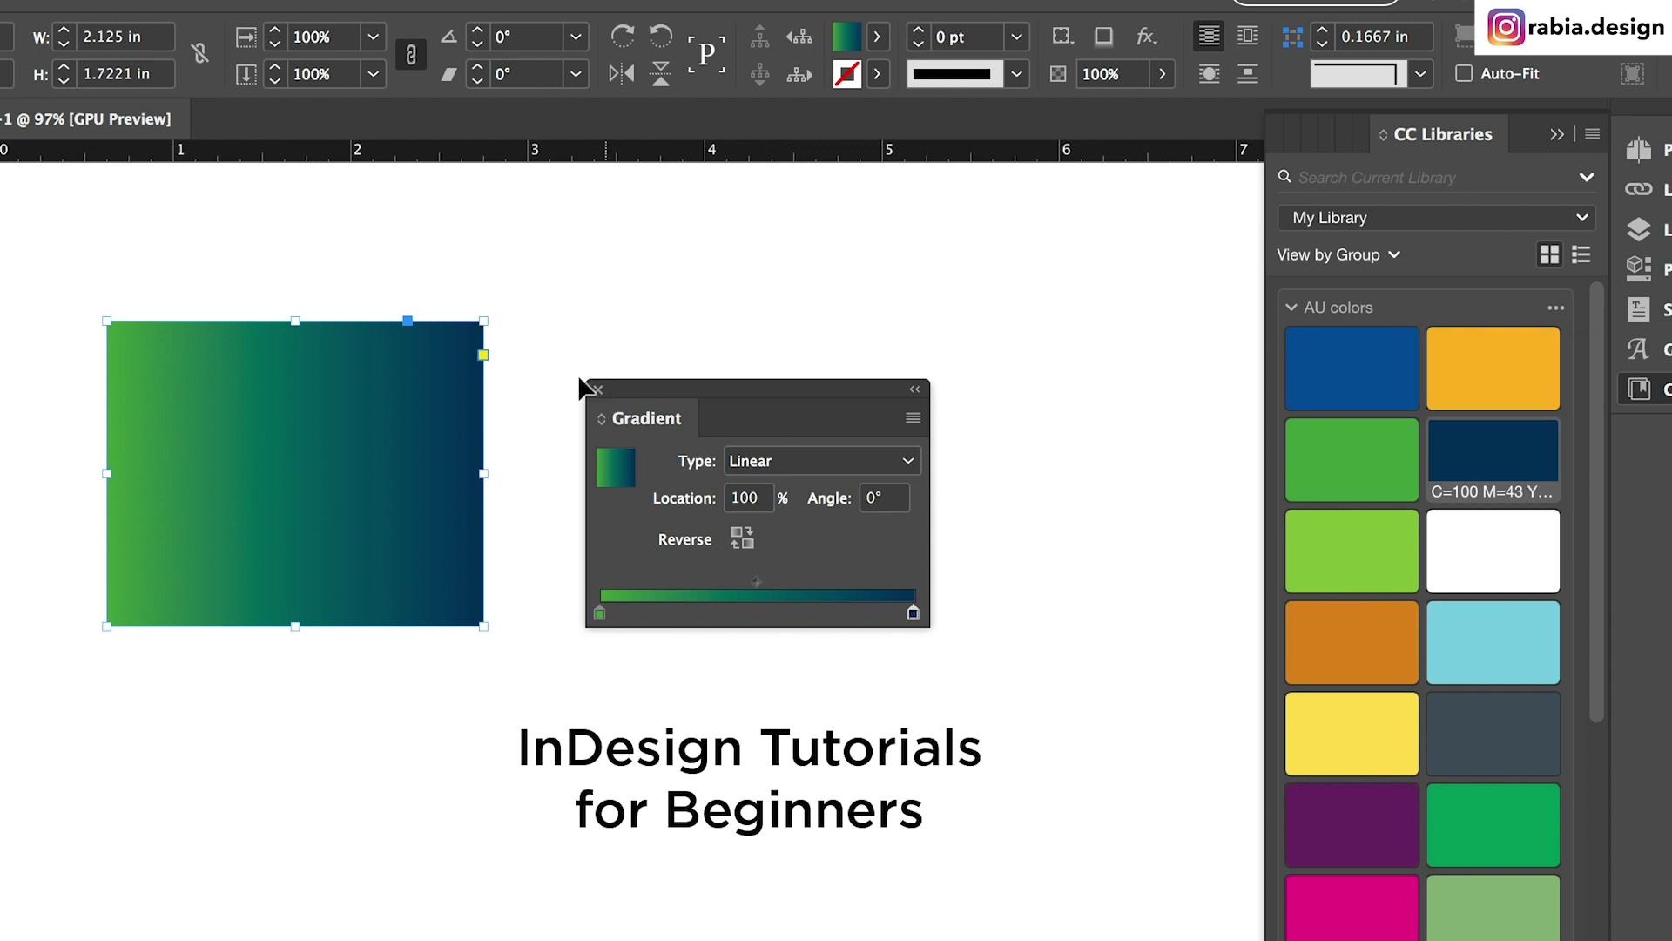
left_click(882, 497)
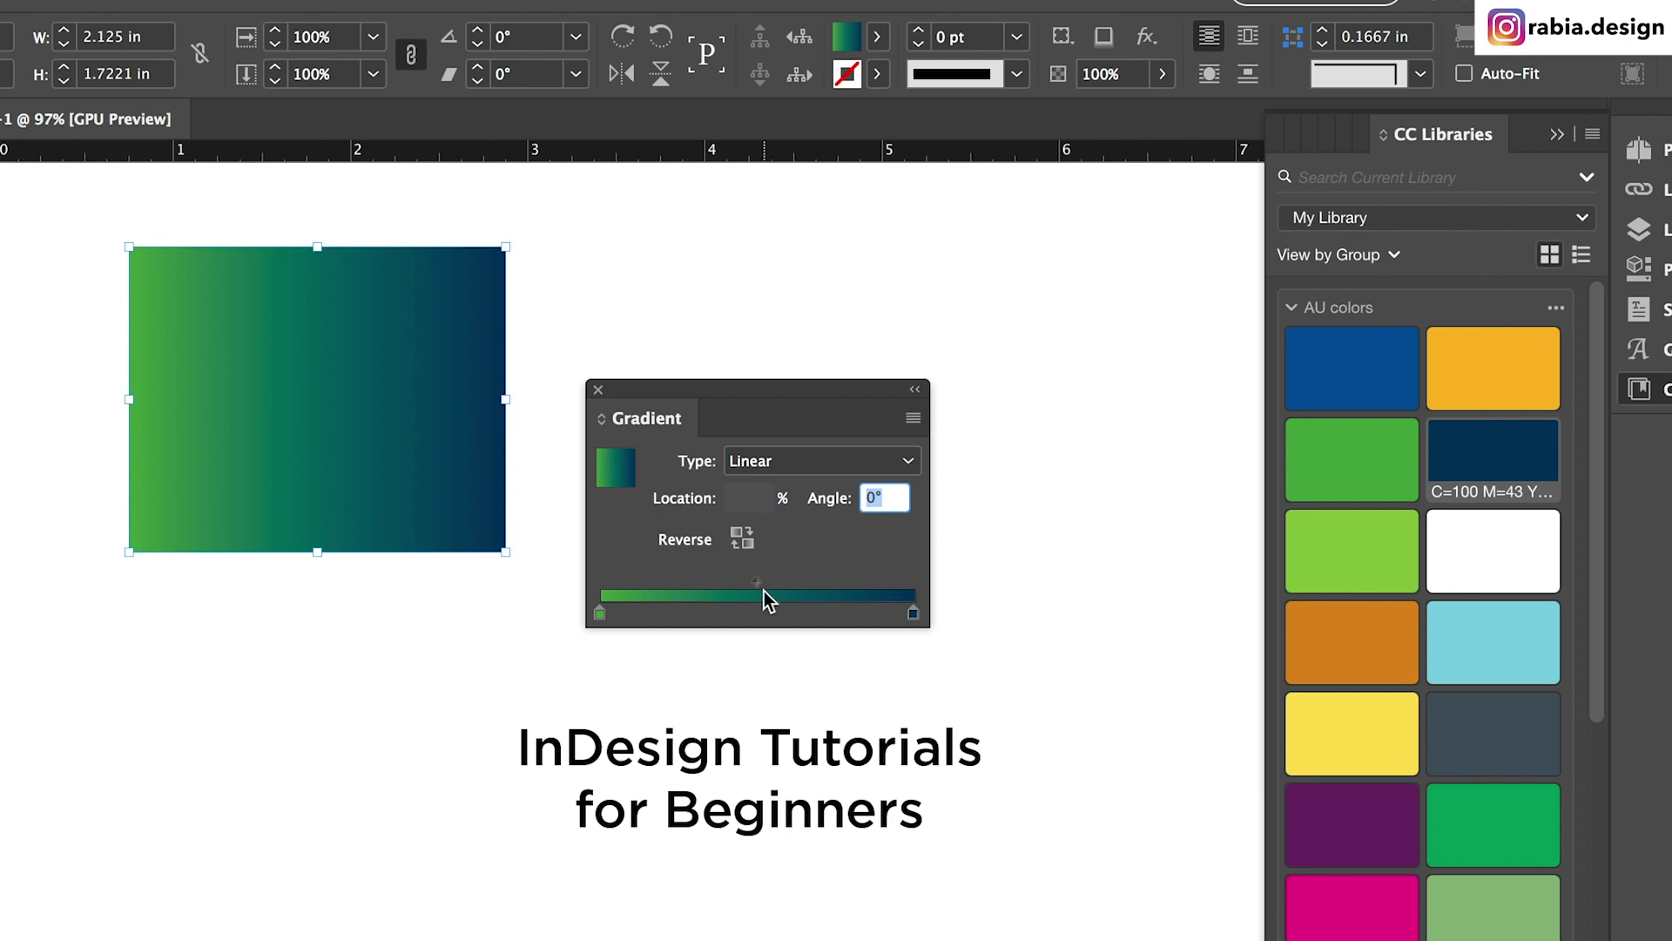
left_click_drag(755, 578, 814, 580)
left_click_drag(599, 613, 679, 615)
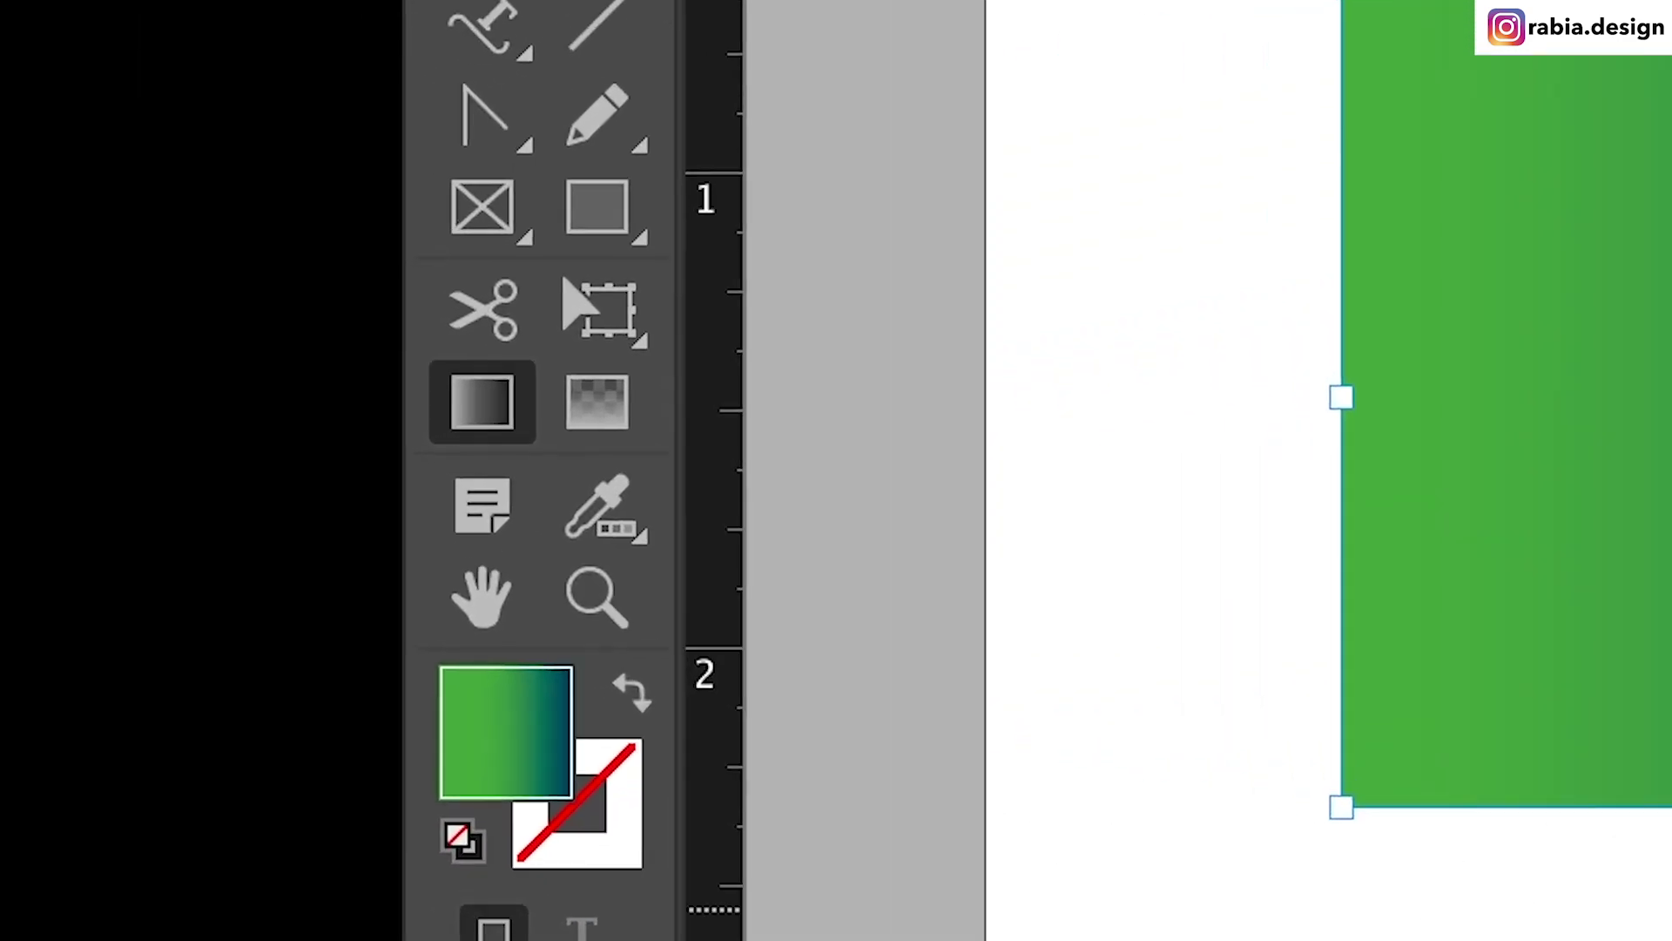
left_click(598, 425)
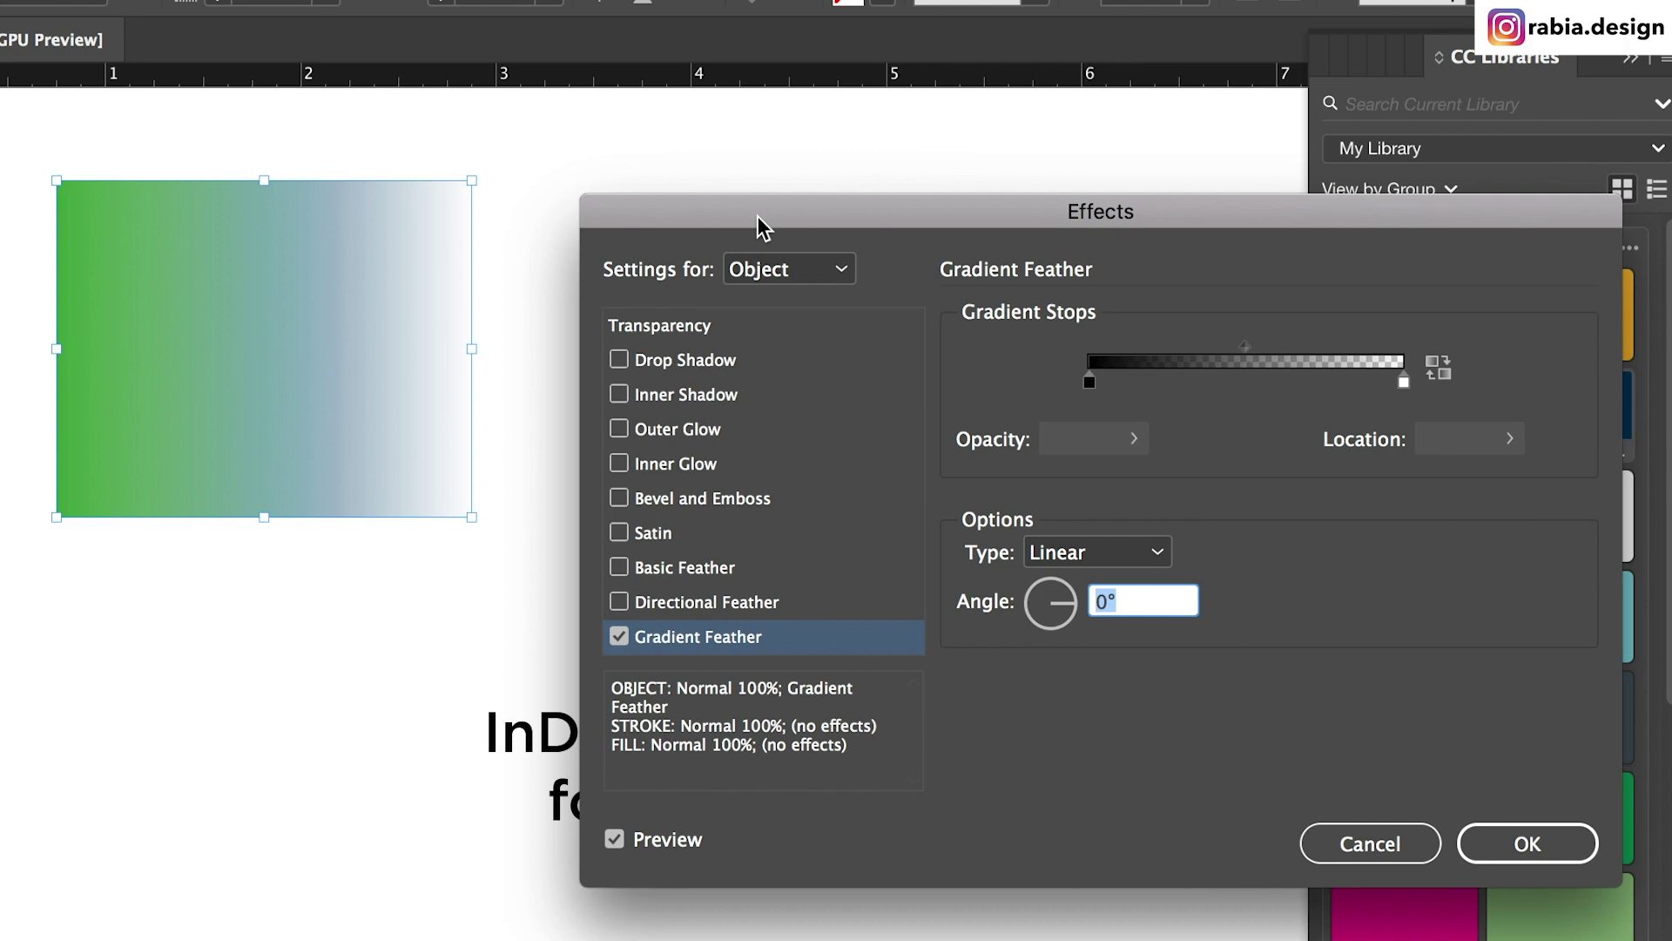
Set the rectangle's Gradient Feather angle to about -84° in the Effects dialog
left_click_drag(757, 219, 718, 166)
mouse_move(1031, 565)
left_mouse_down()
mouse_move(1023, 586)
mouse_move(1001, 560)
mouse_move(1012, 578)
left_mouse_up()
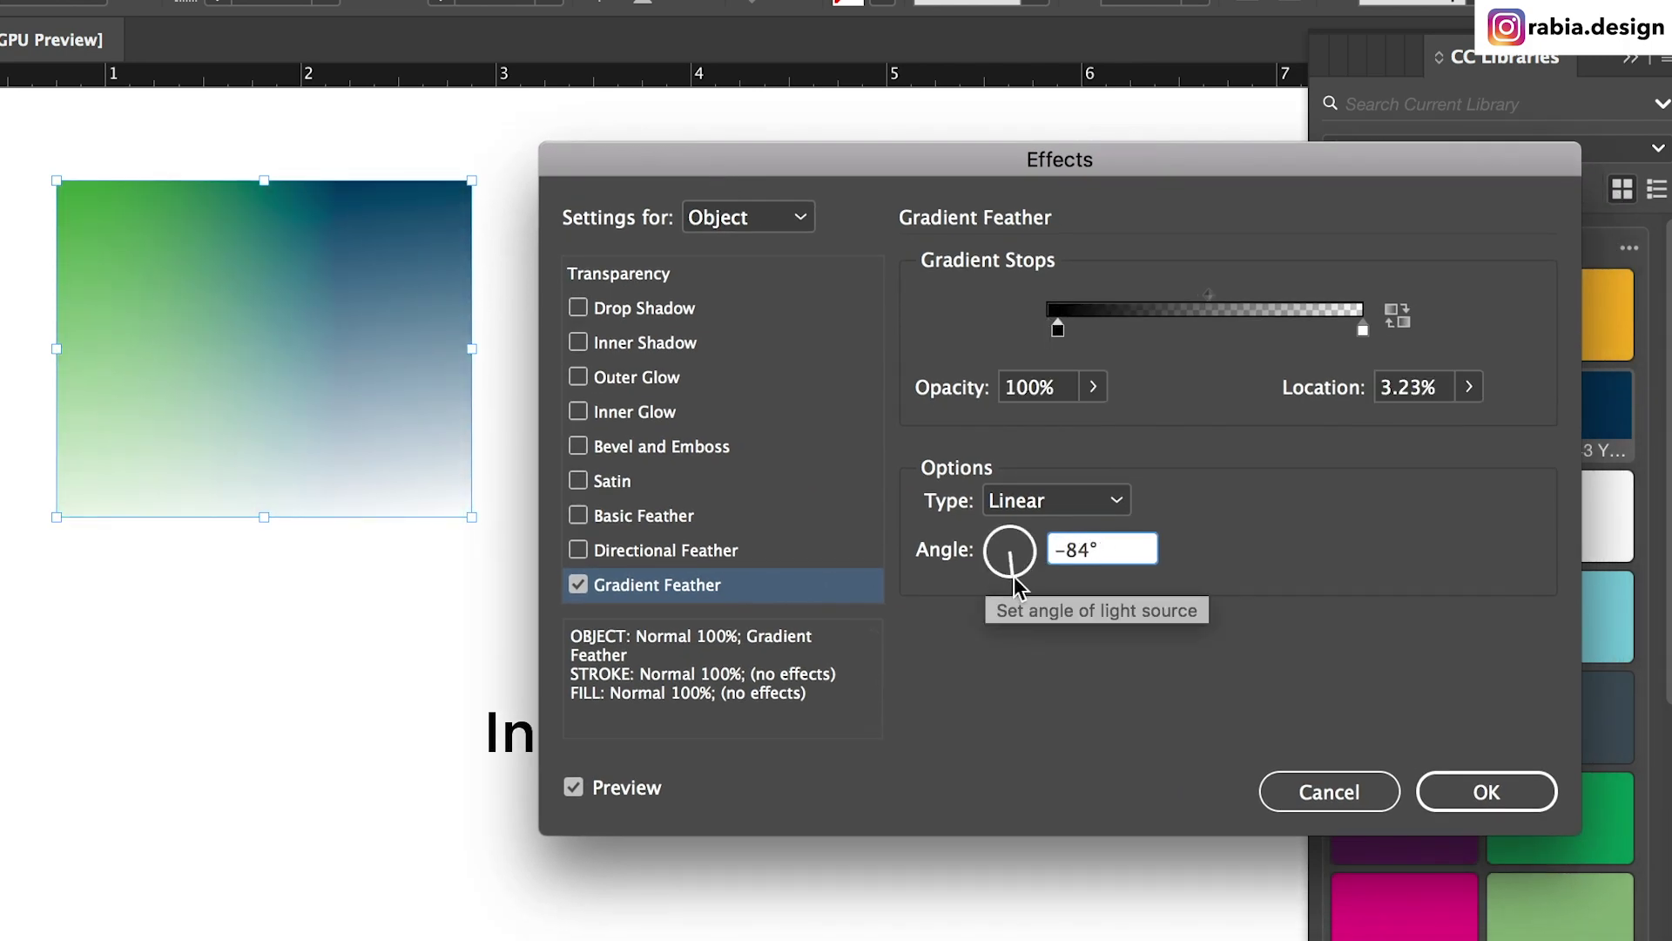
left_click_drag(1058, 329, 1190, 340)
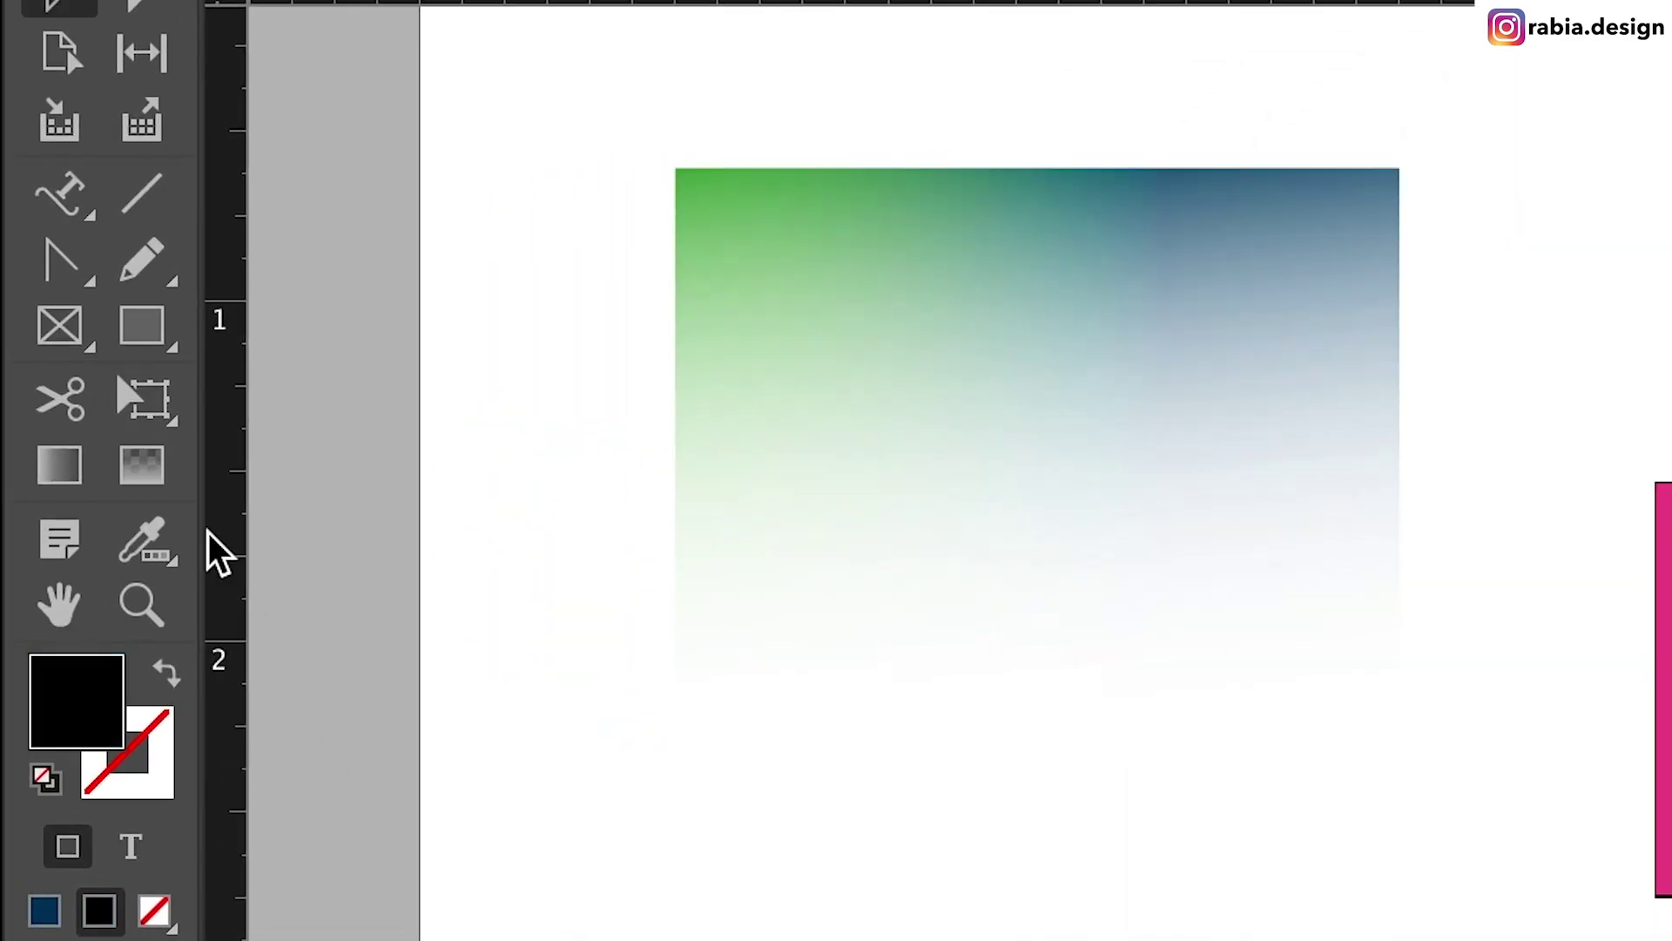
Try several fade directions with the Gradient Feather tool, then undo the last change
left_click(139, 470)
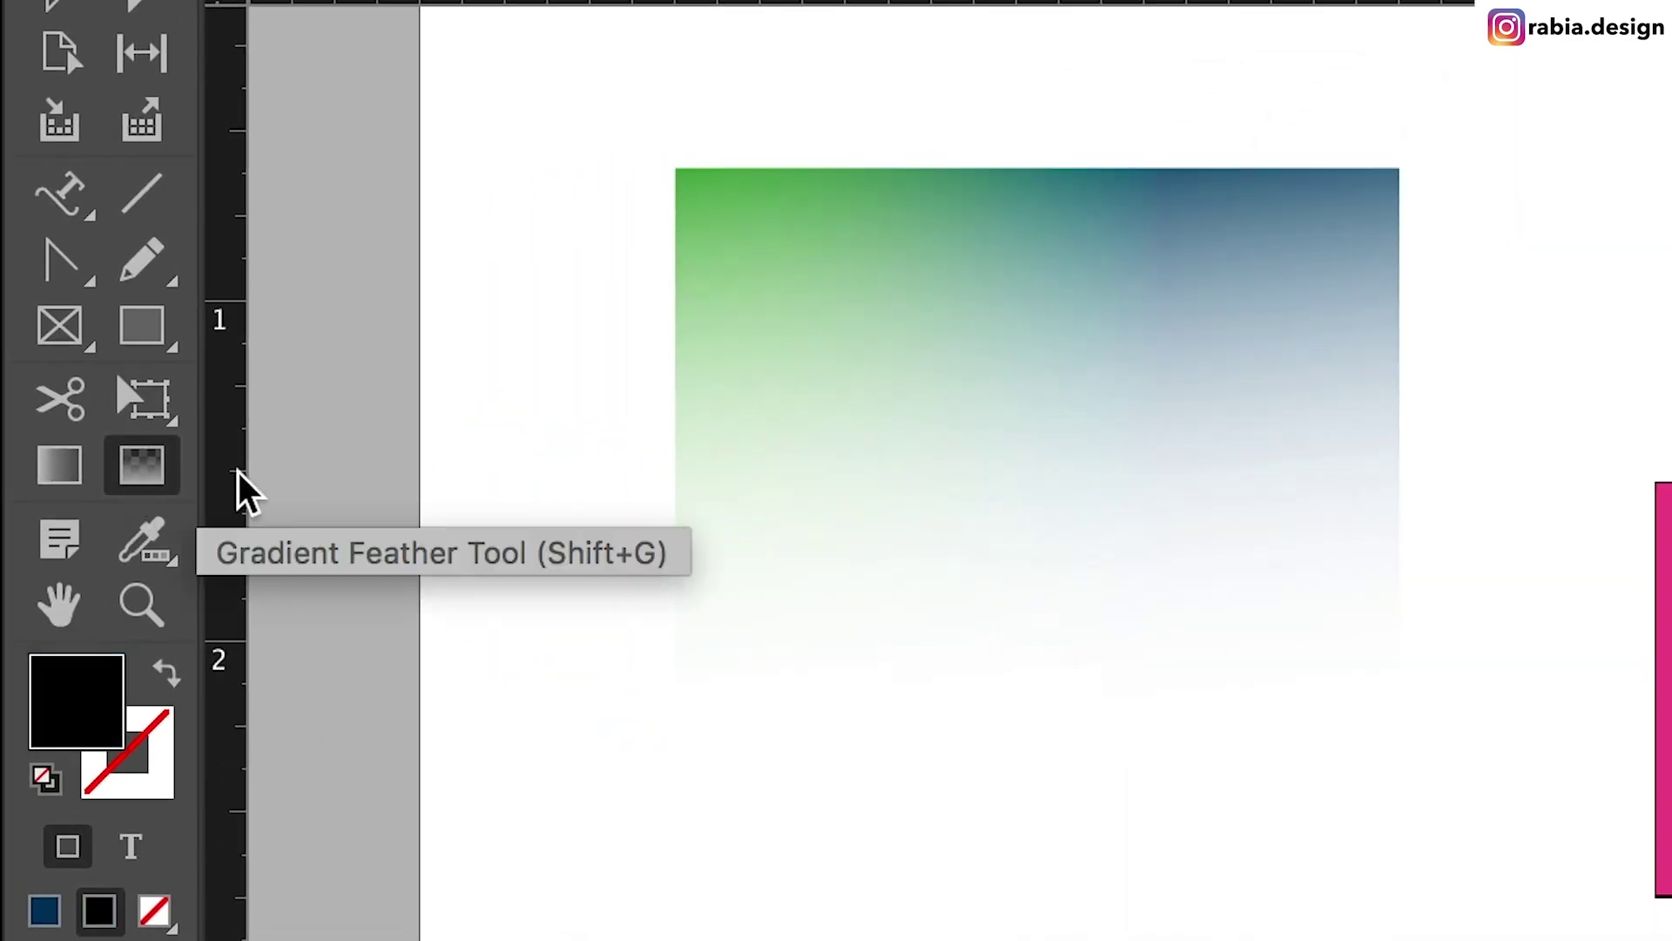
left_click_drag(779, 671, 783, 787)
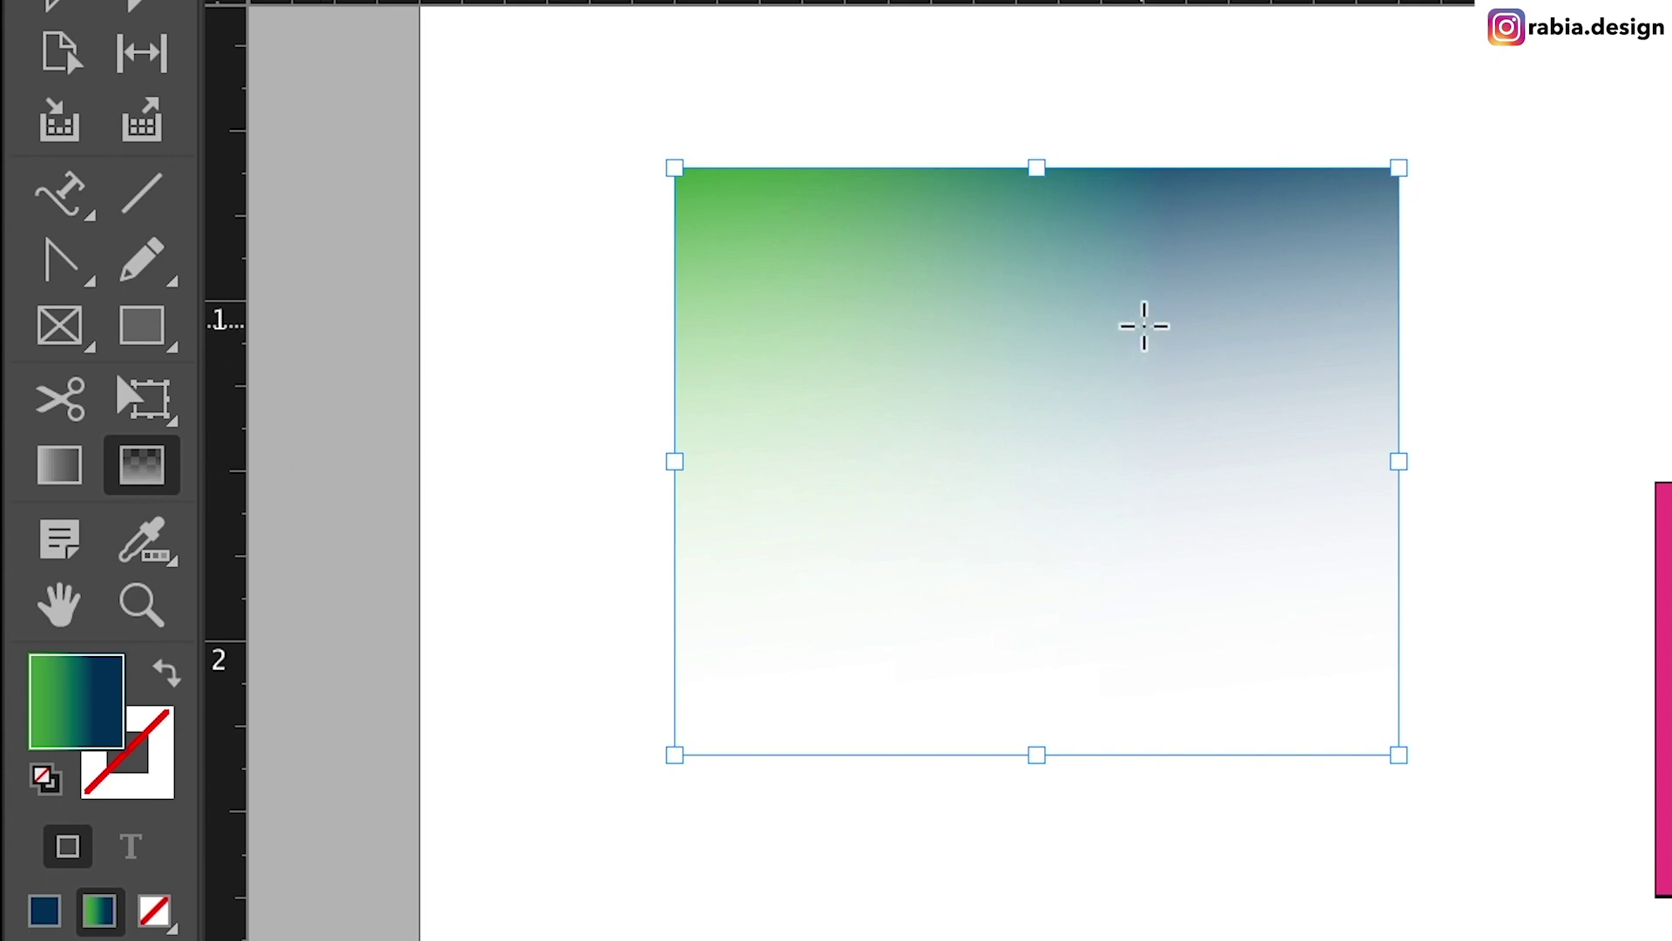
left_click_drag(1143, 324, 845, 689)
left_click_drag(851, 232, 732, 233)
left_click_drag(1028, 459, 1131, 168)
left_click_drag(1123, 253, 915, 557)
left_click_drag(762, 630, 1133, 662)
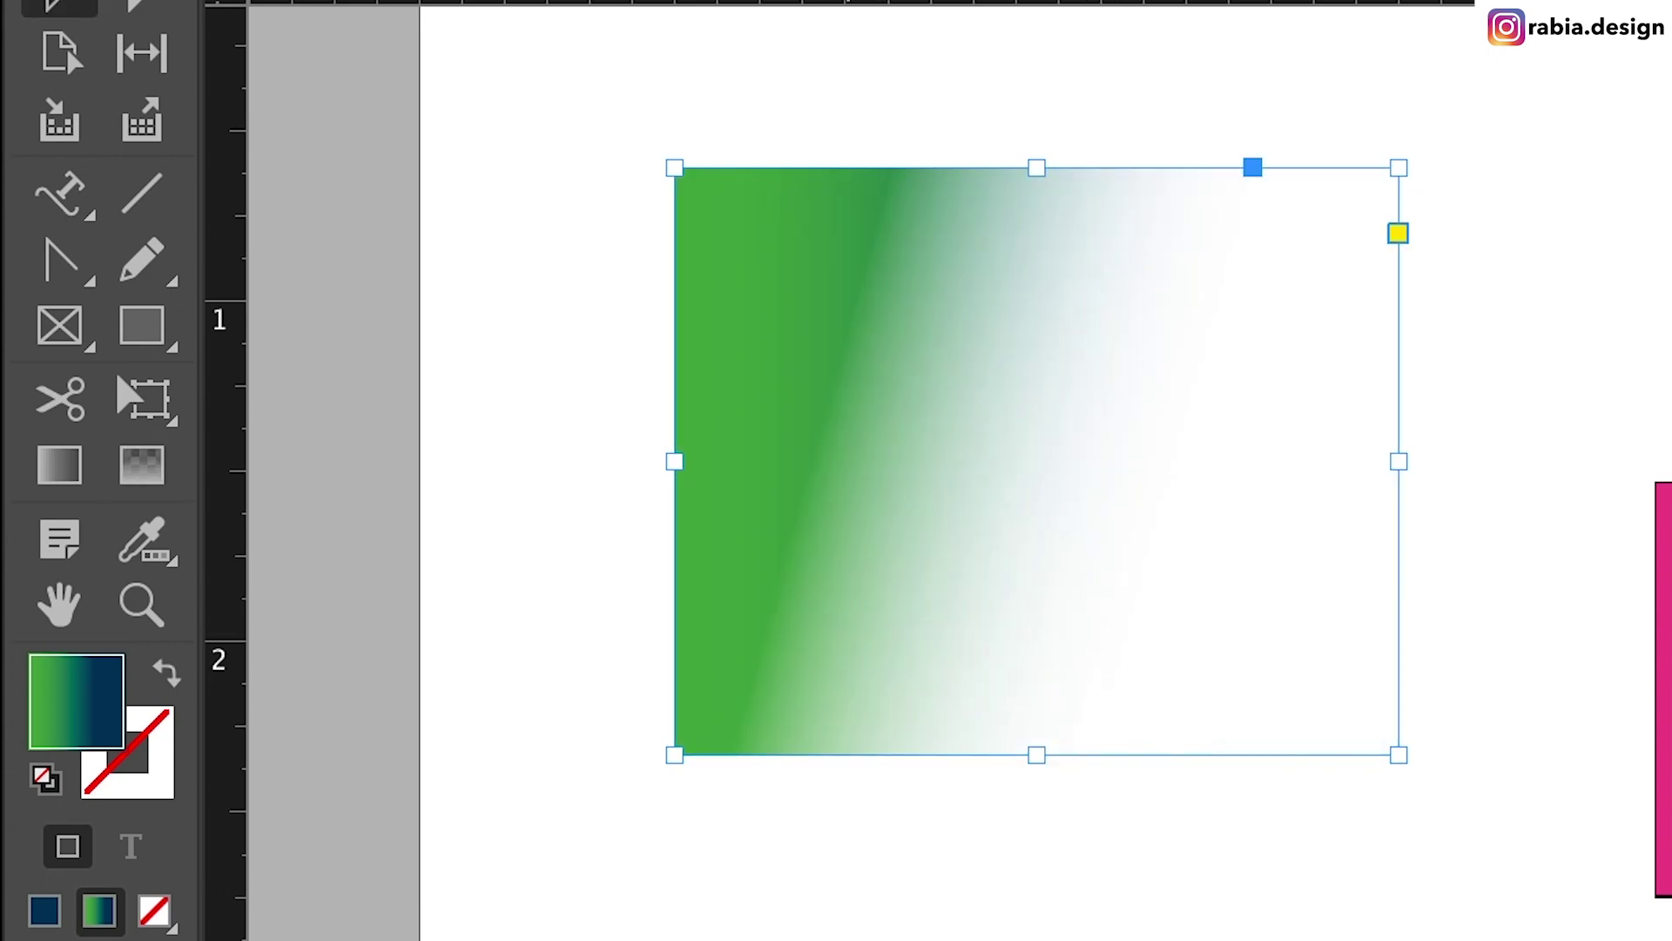
key("ctrl+z")
key("ctrl+z")
key("ctrl+z")
key("ctrl+z")
key("ctrl+z")
key("ctrl+z")
key("ctrl+z")
key("ctrl+z")
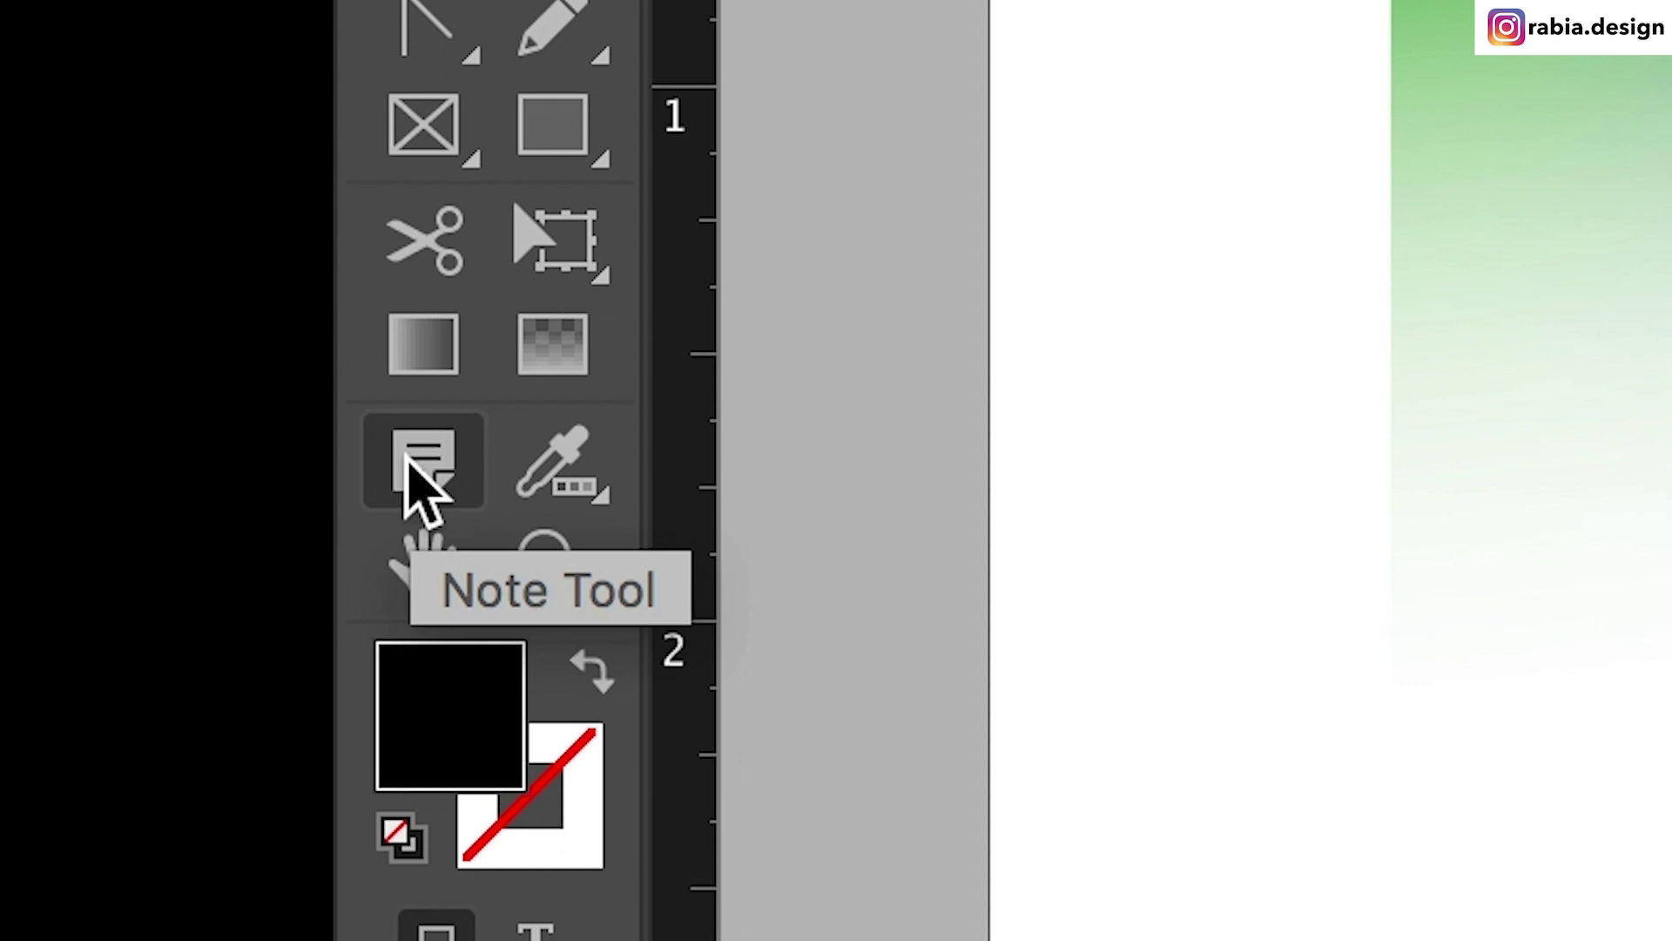
Anchor a note inside the InDesign Tutorials title text and type its short text, starting with 'note'
left_click(417, 487)
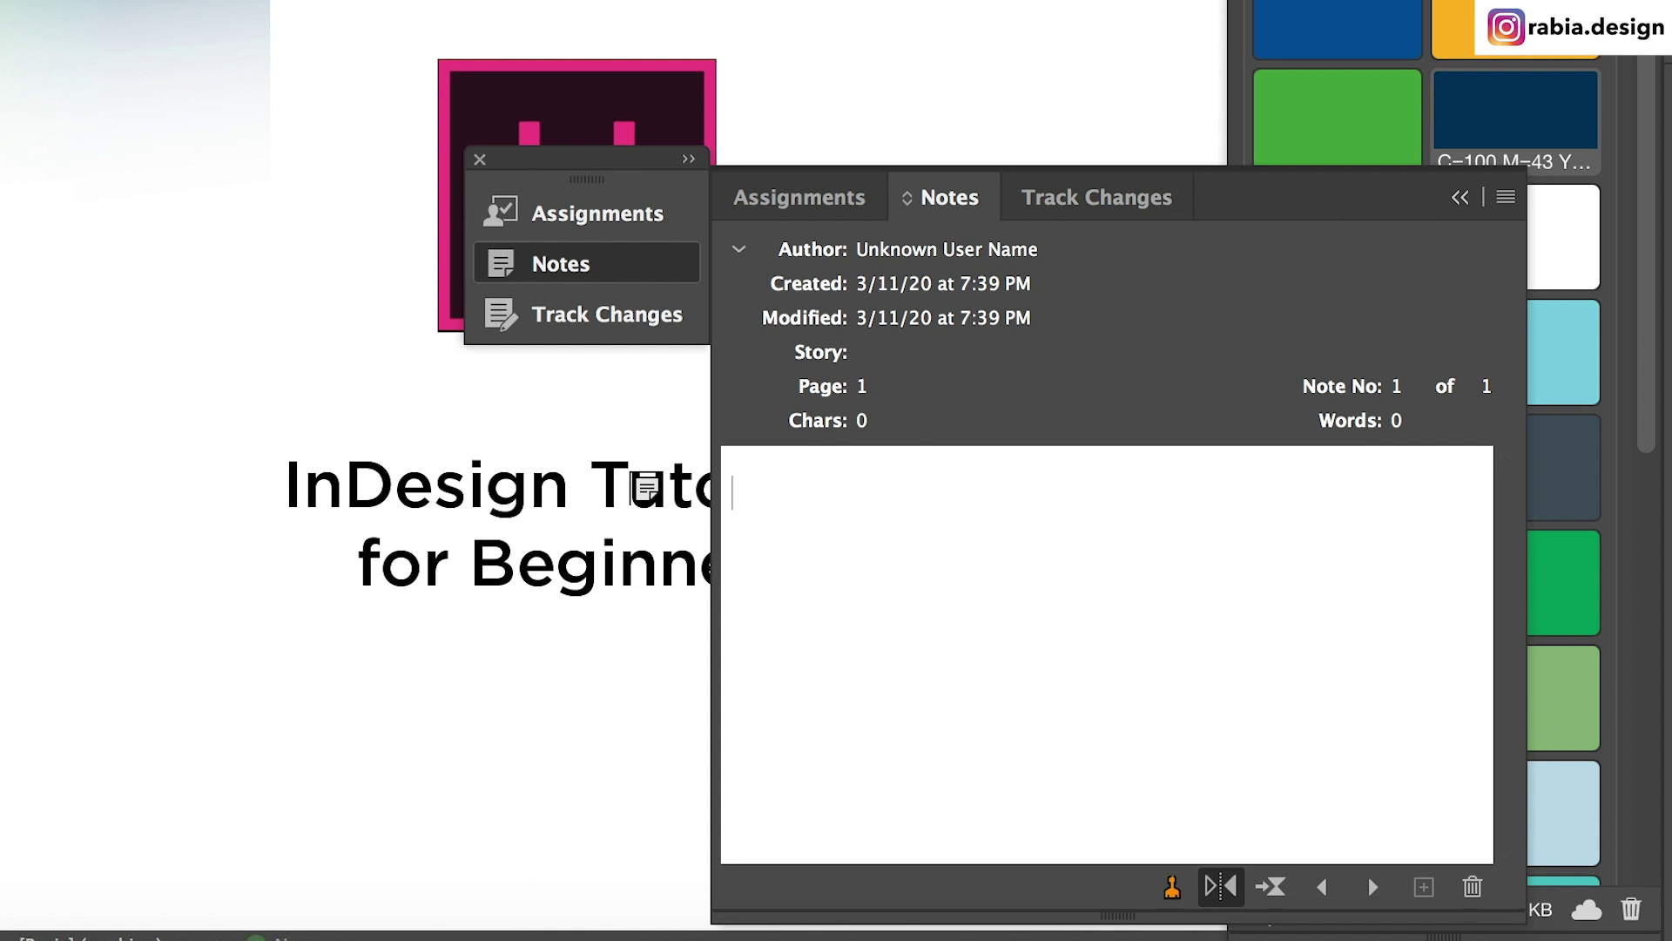
type("note ")
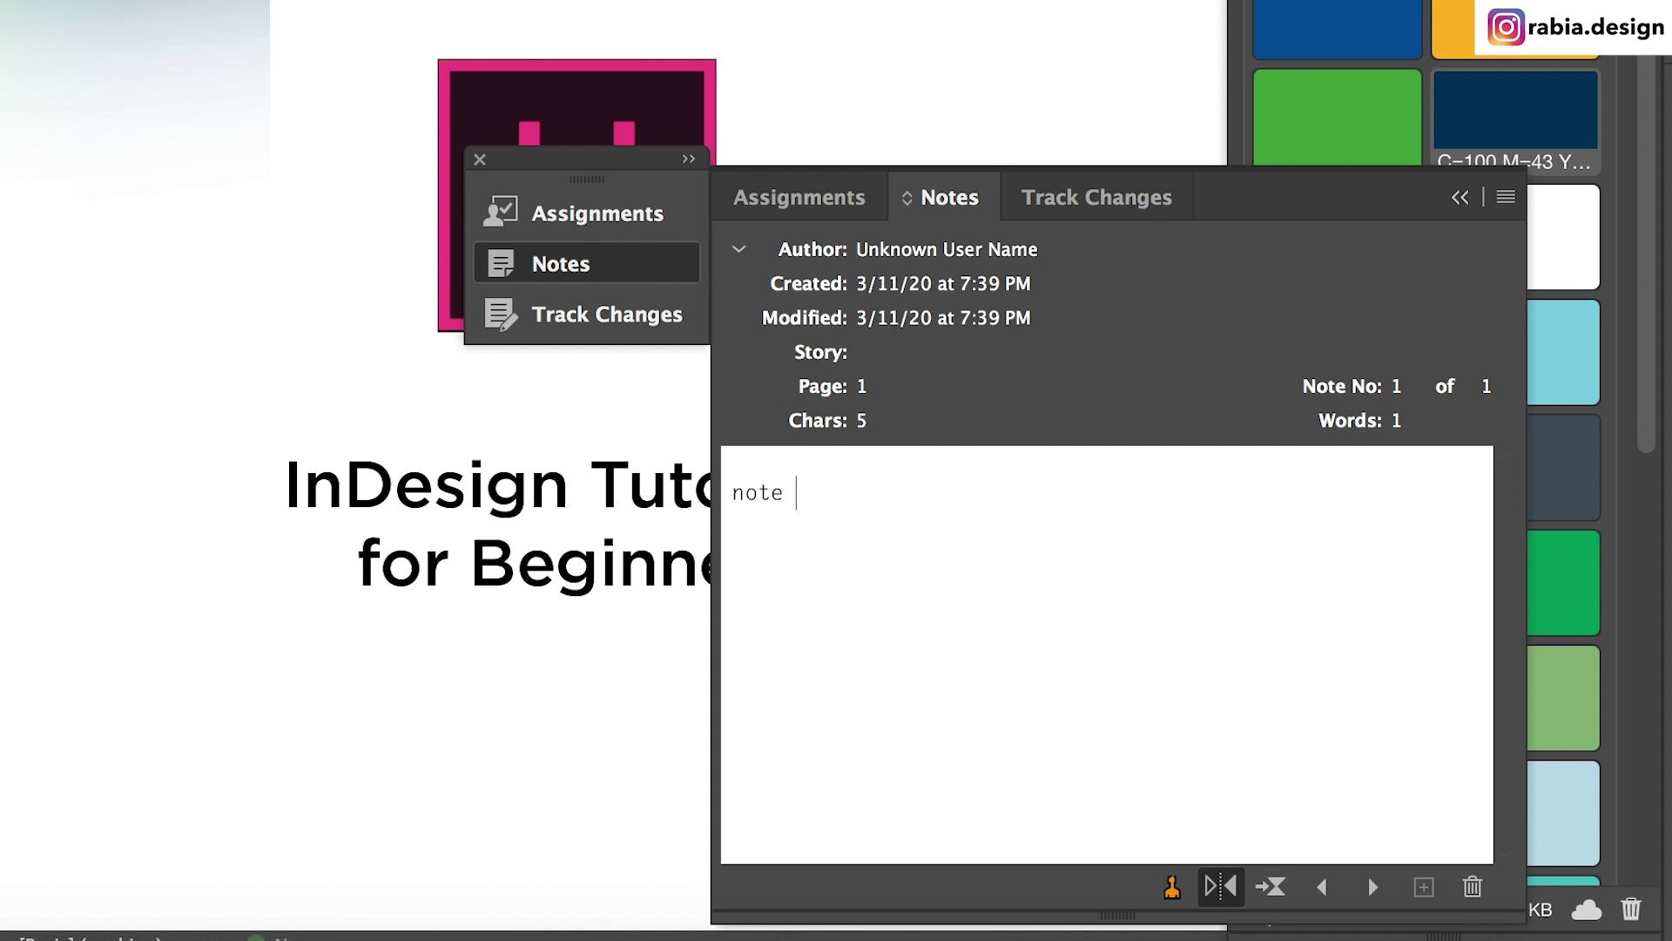
type("rabia indesign tu")
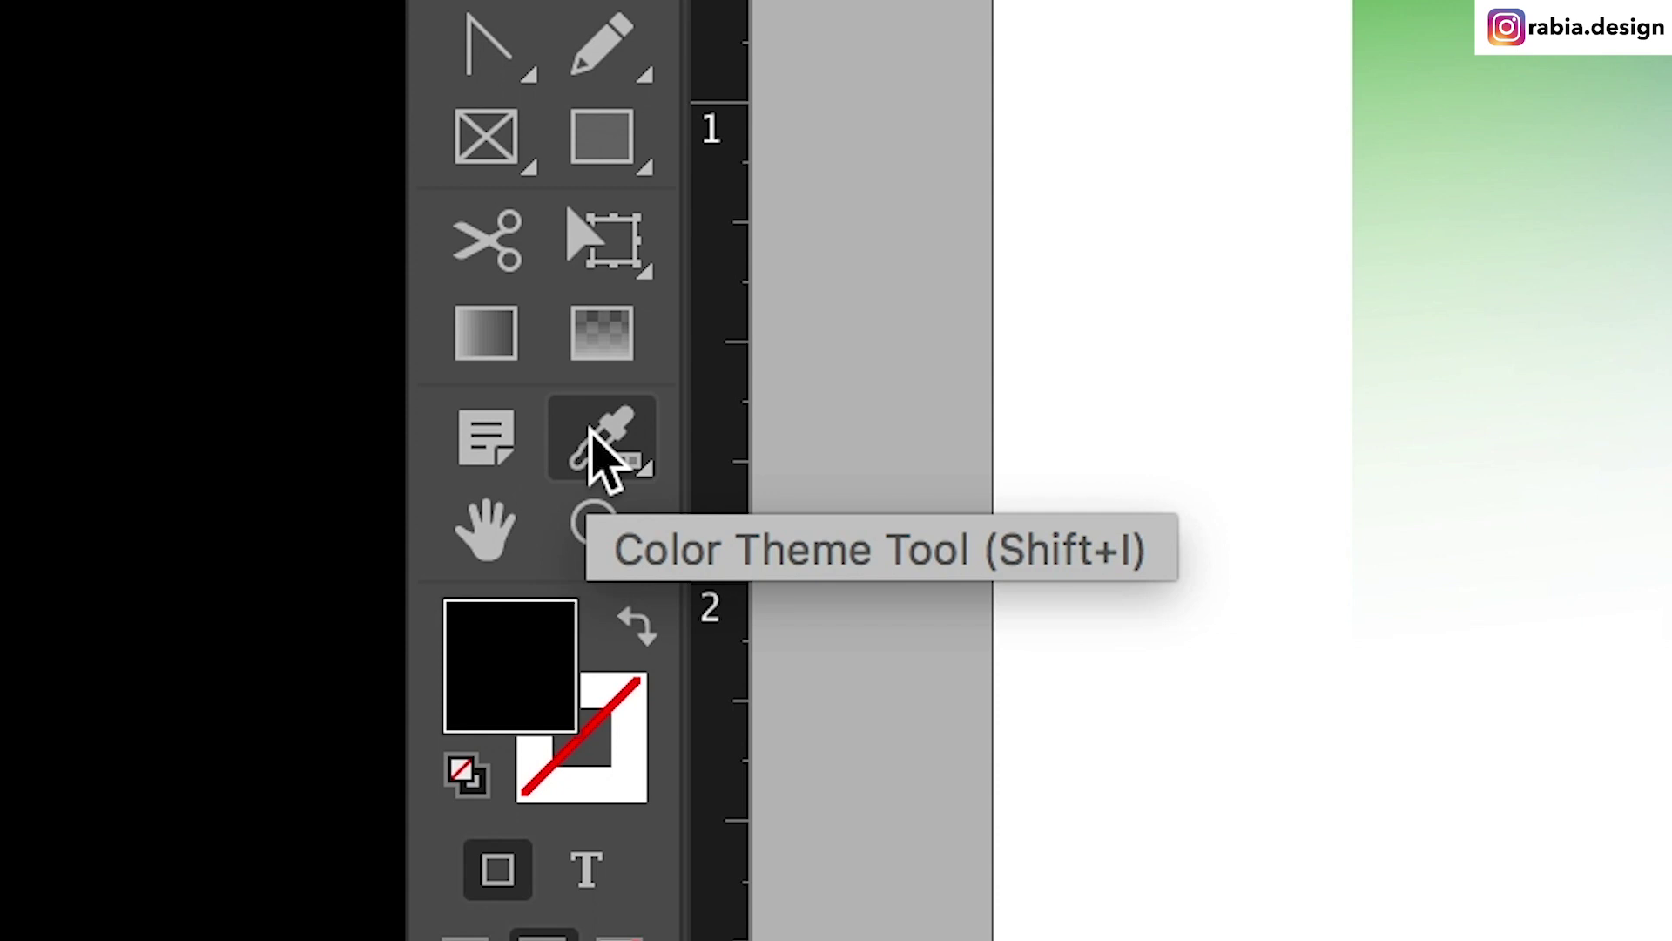
left_click(592, 431)
left_click(601, 136)
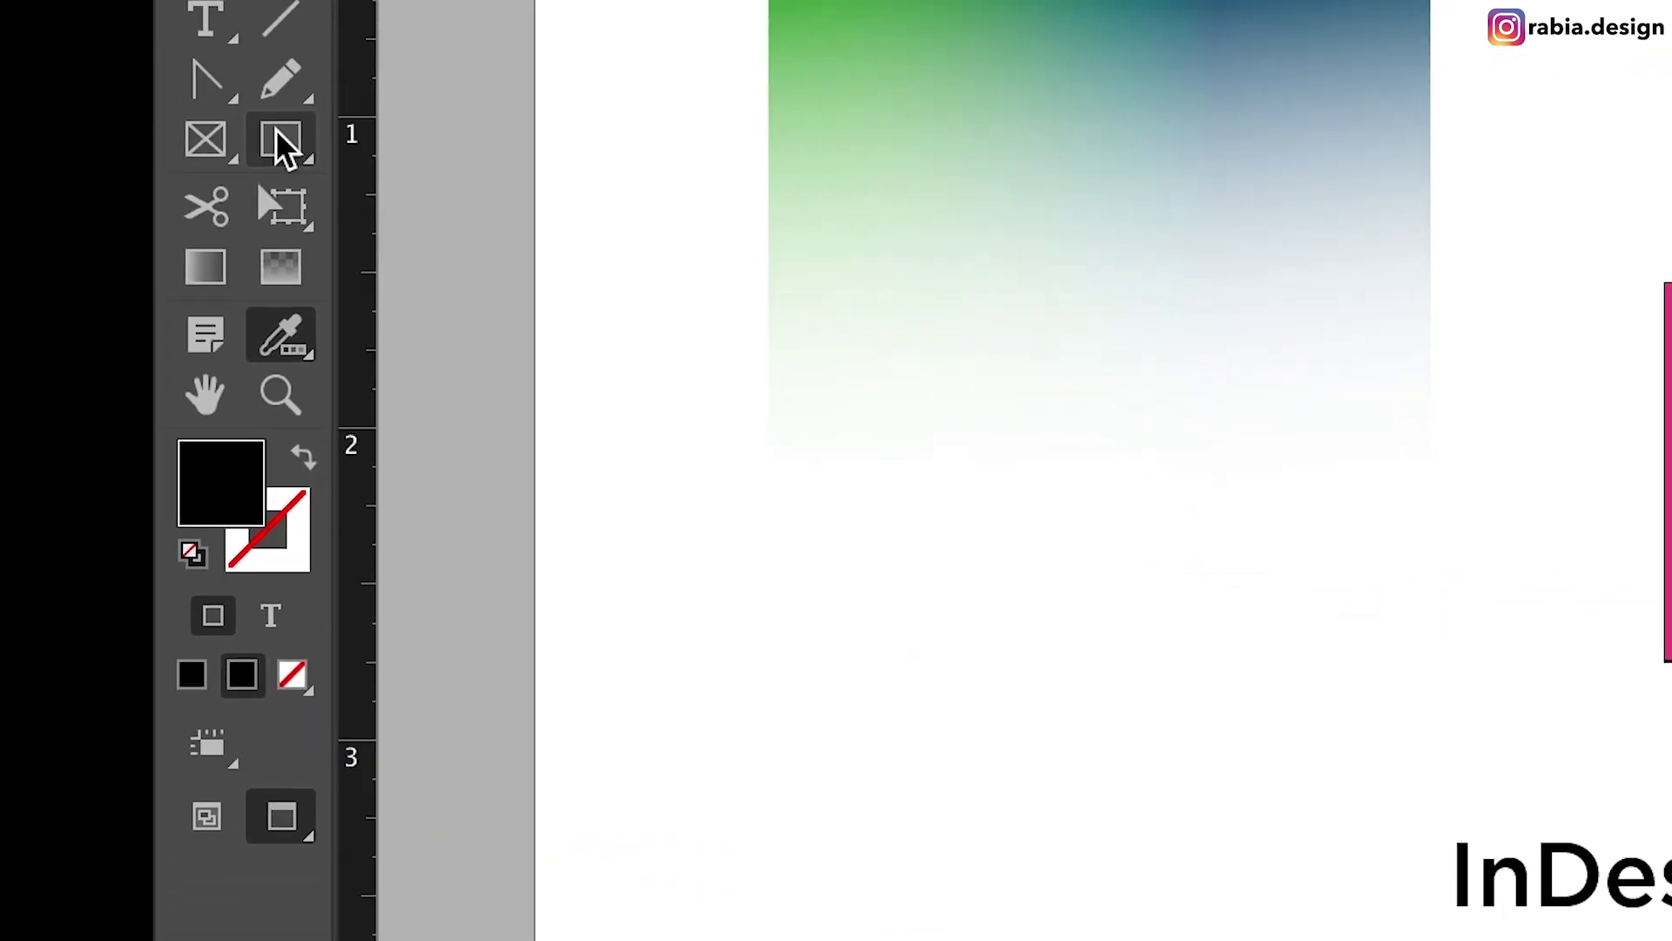
left_click_drag(422, 605, 825, 842)
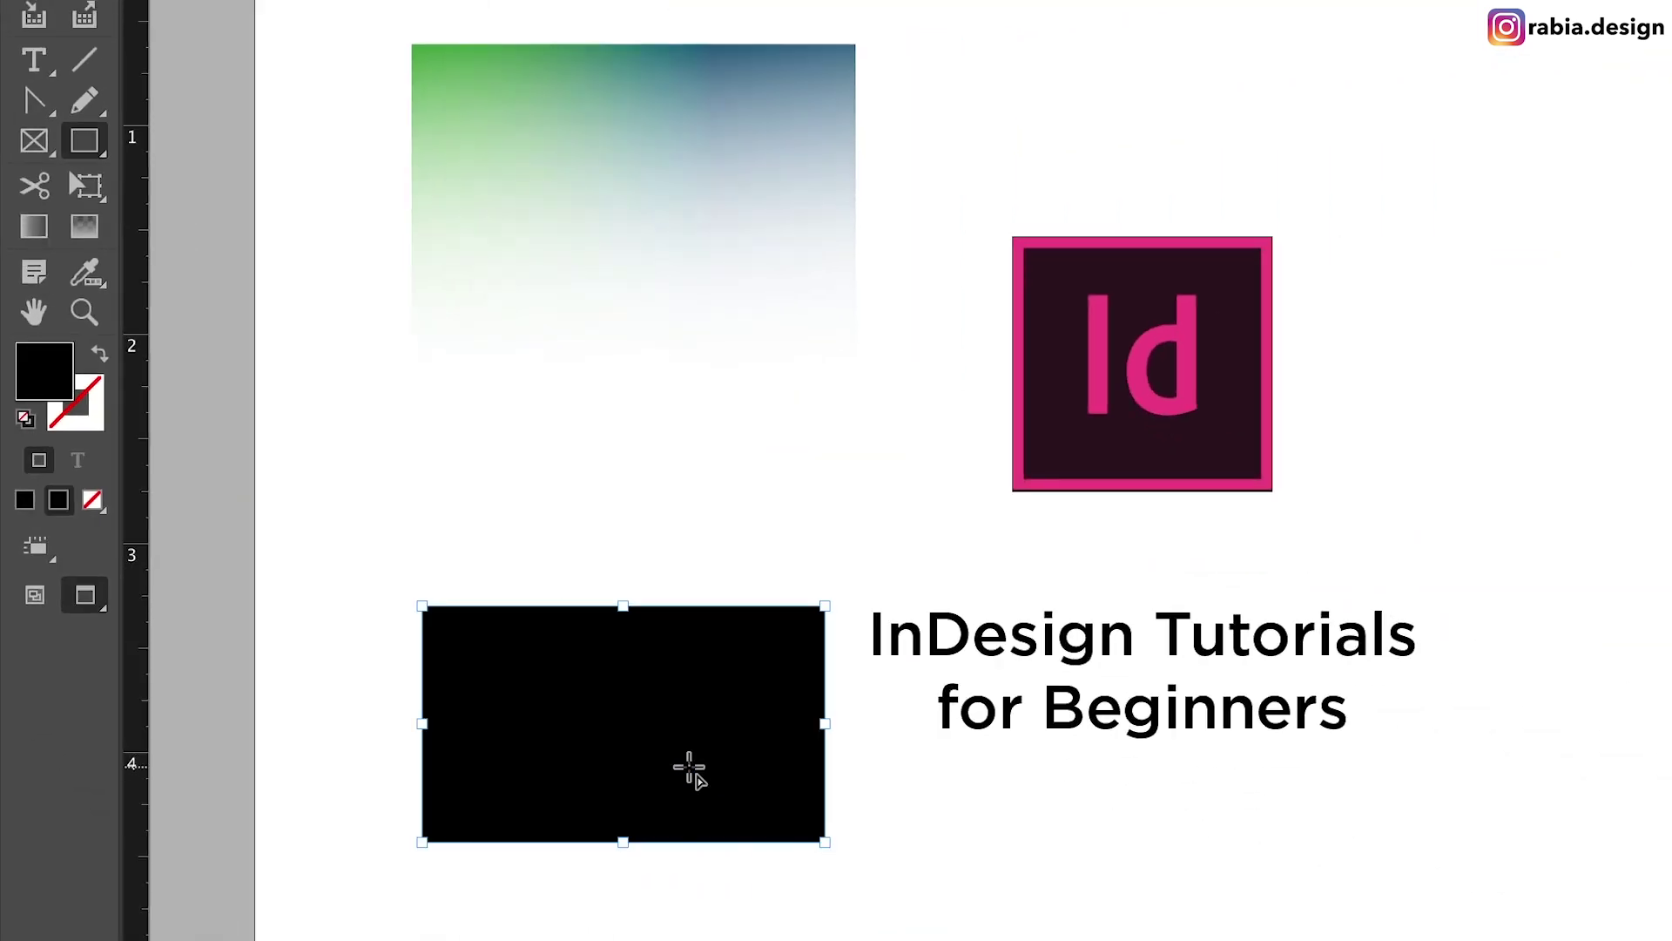
key("v")
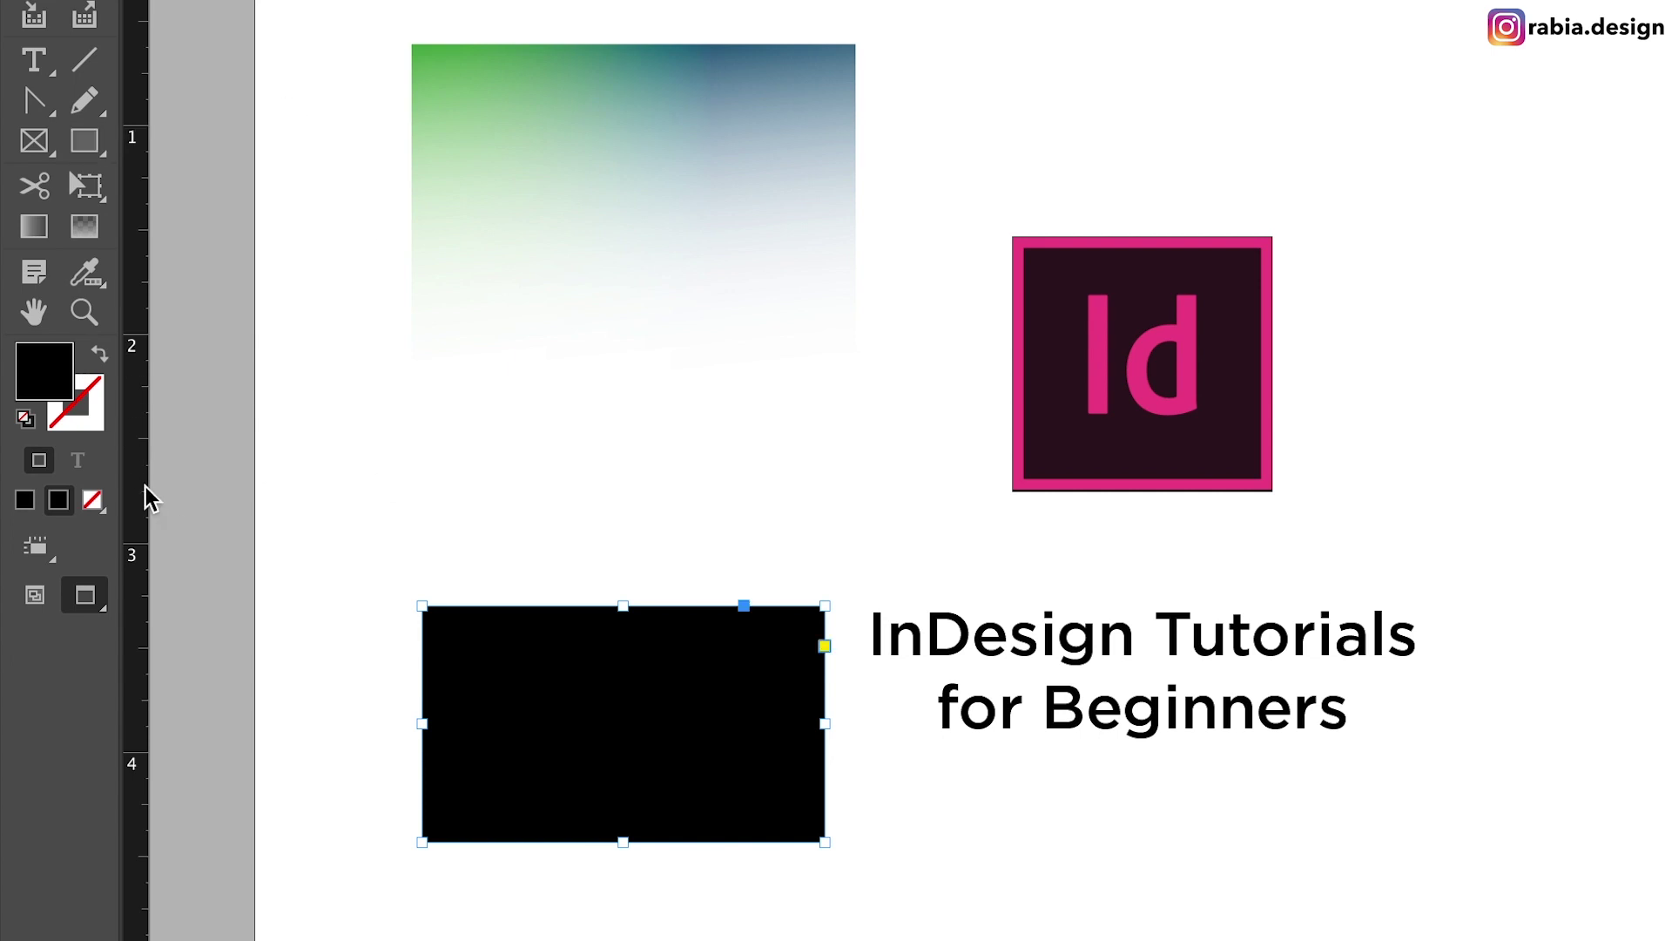
left_click(94, 287)
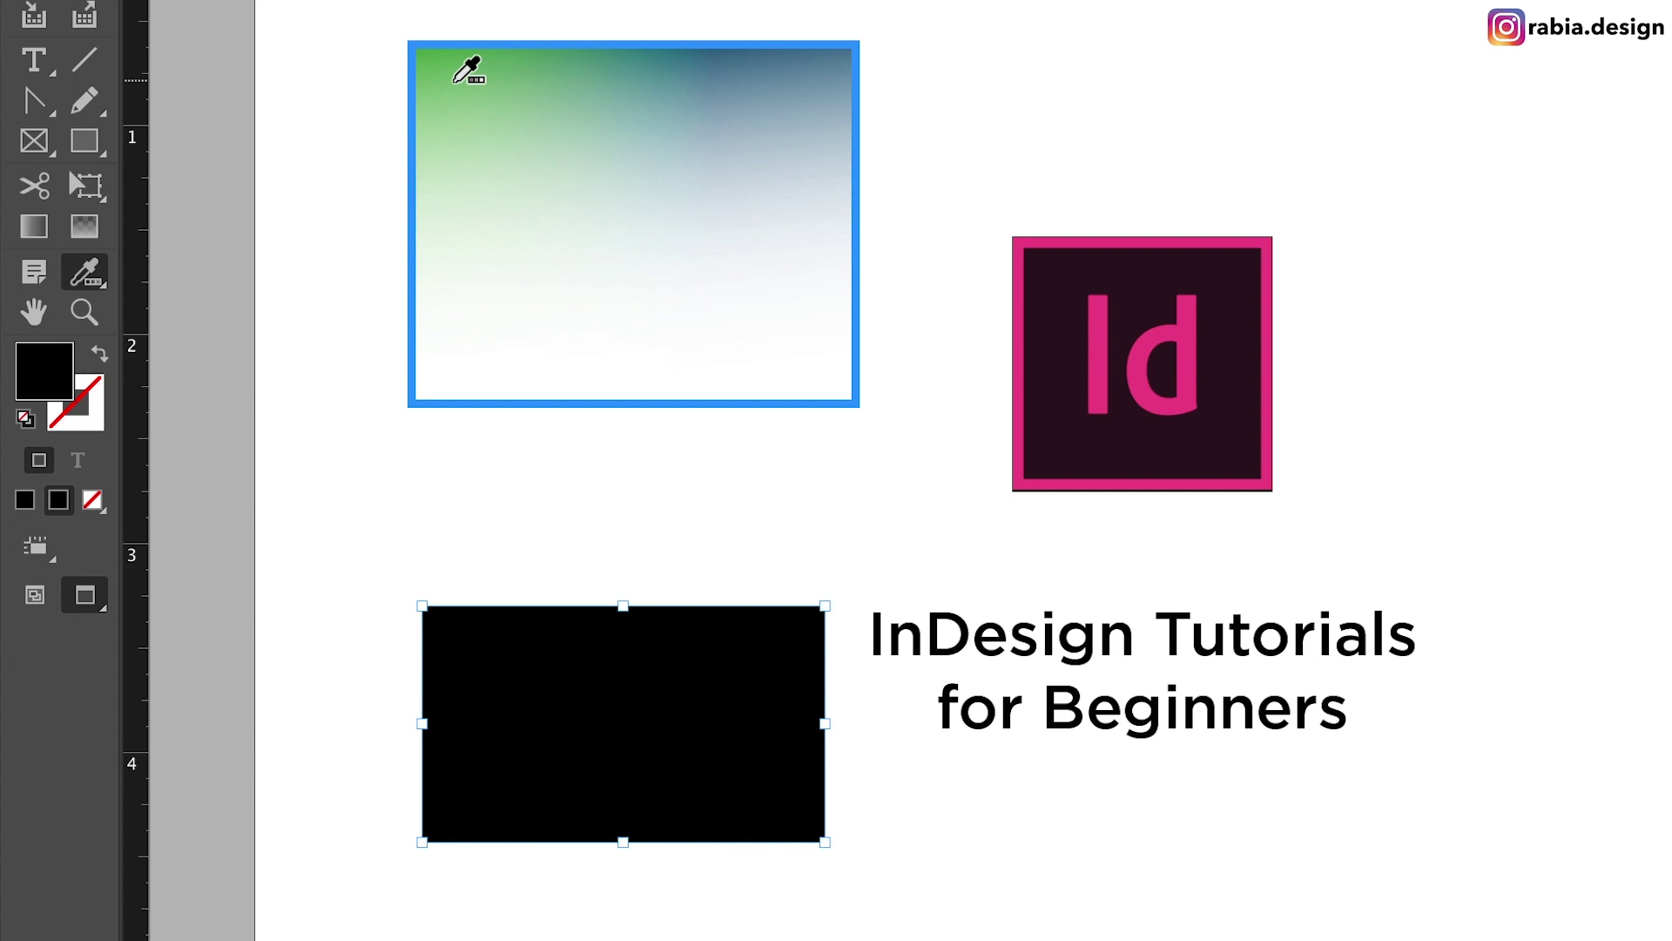
left_click(468, 70)
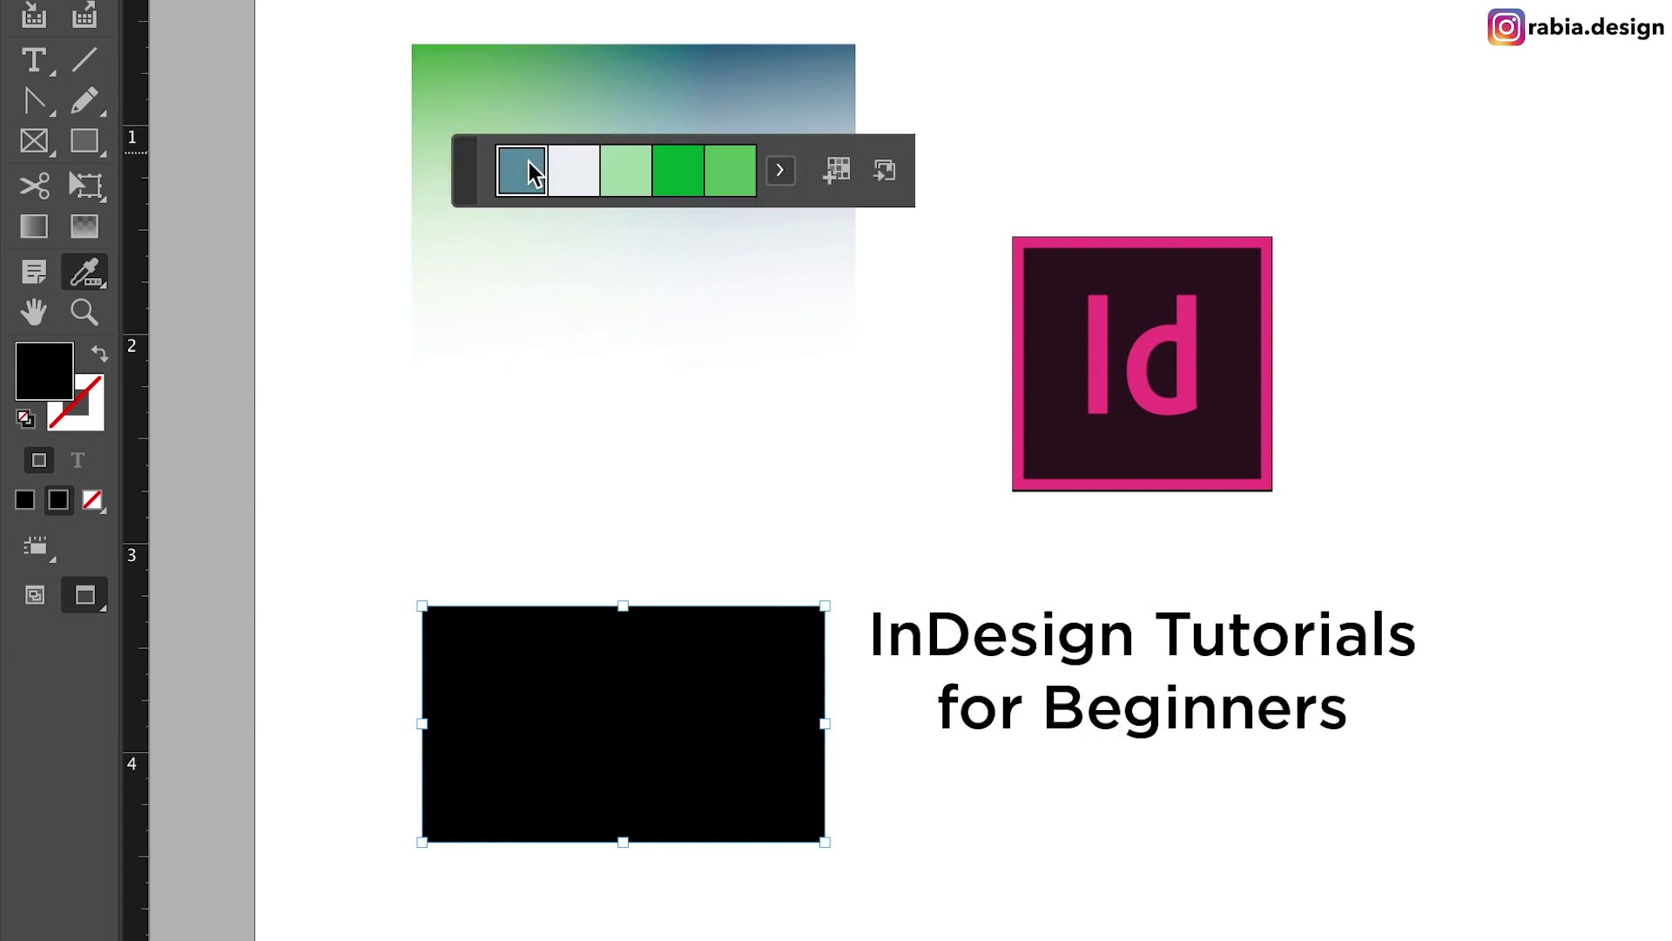
left_click(667, 171)
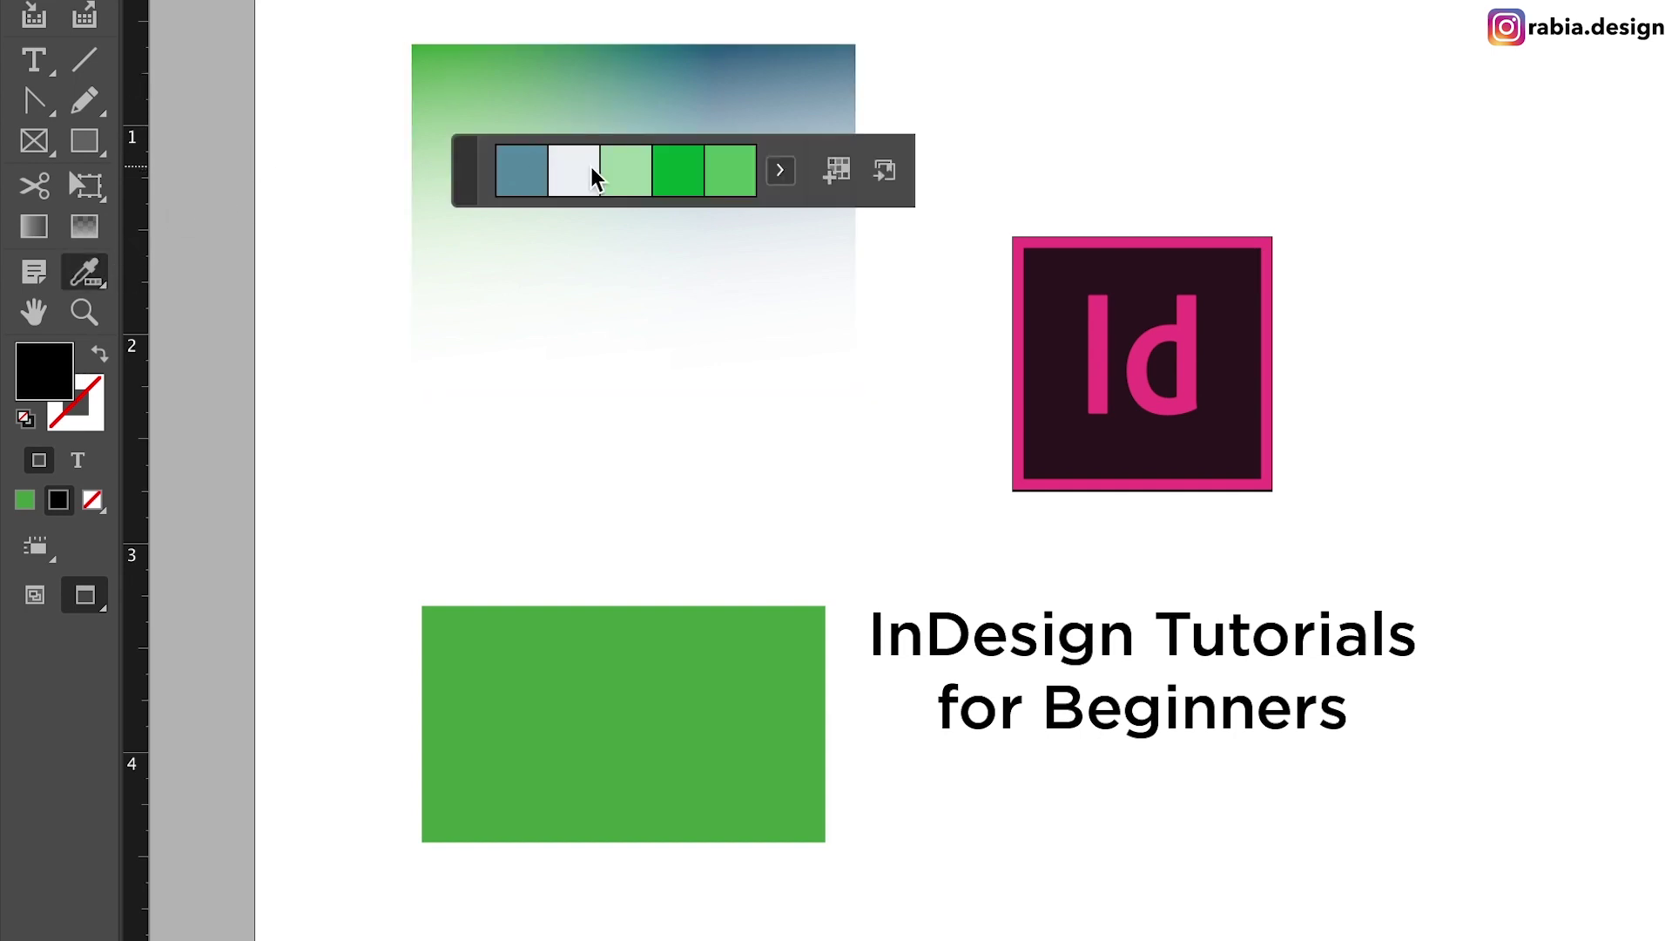
left_click(781, 170)
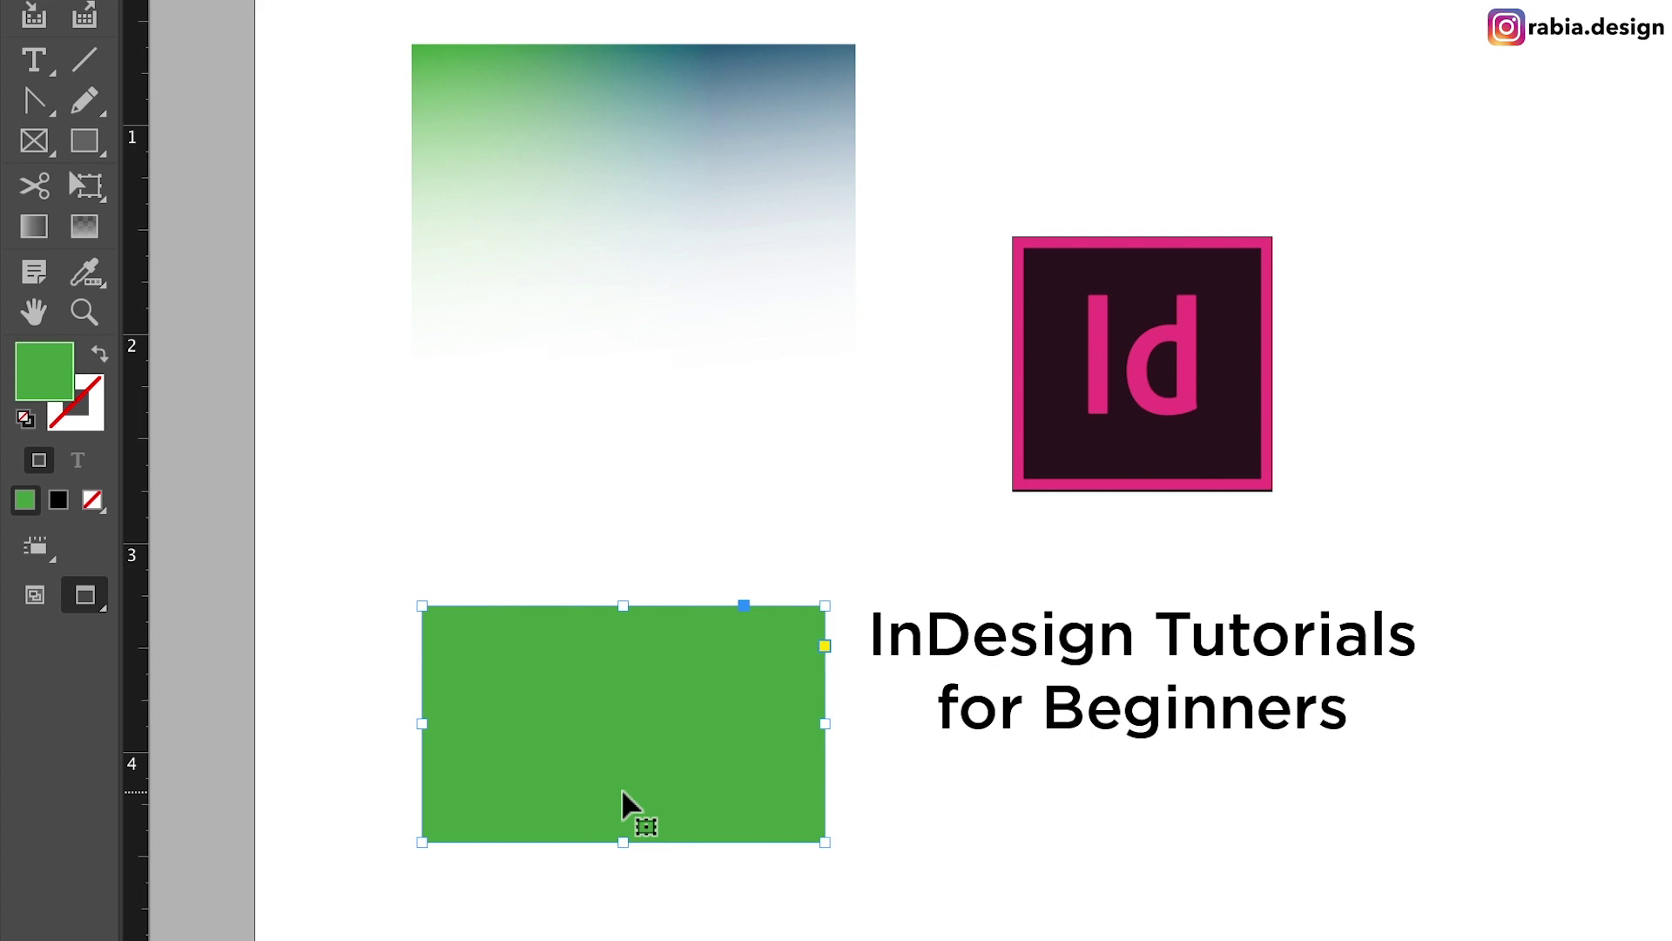
key("Delete")
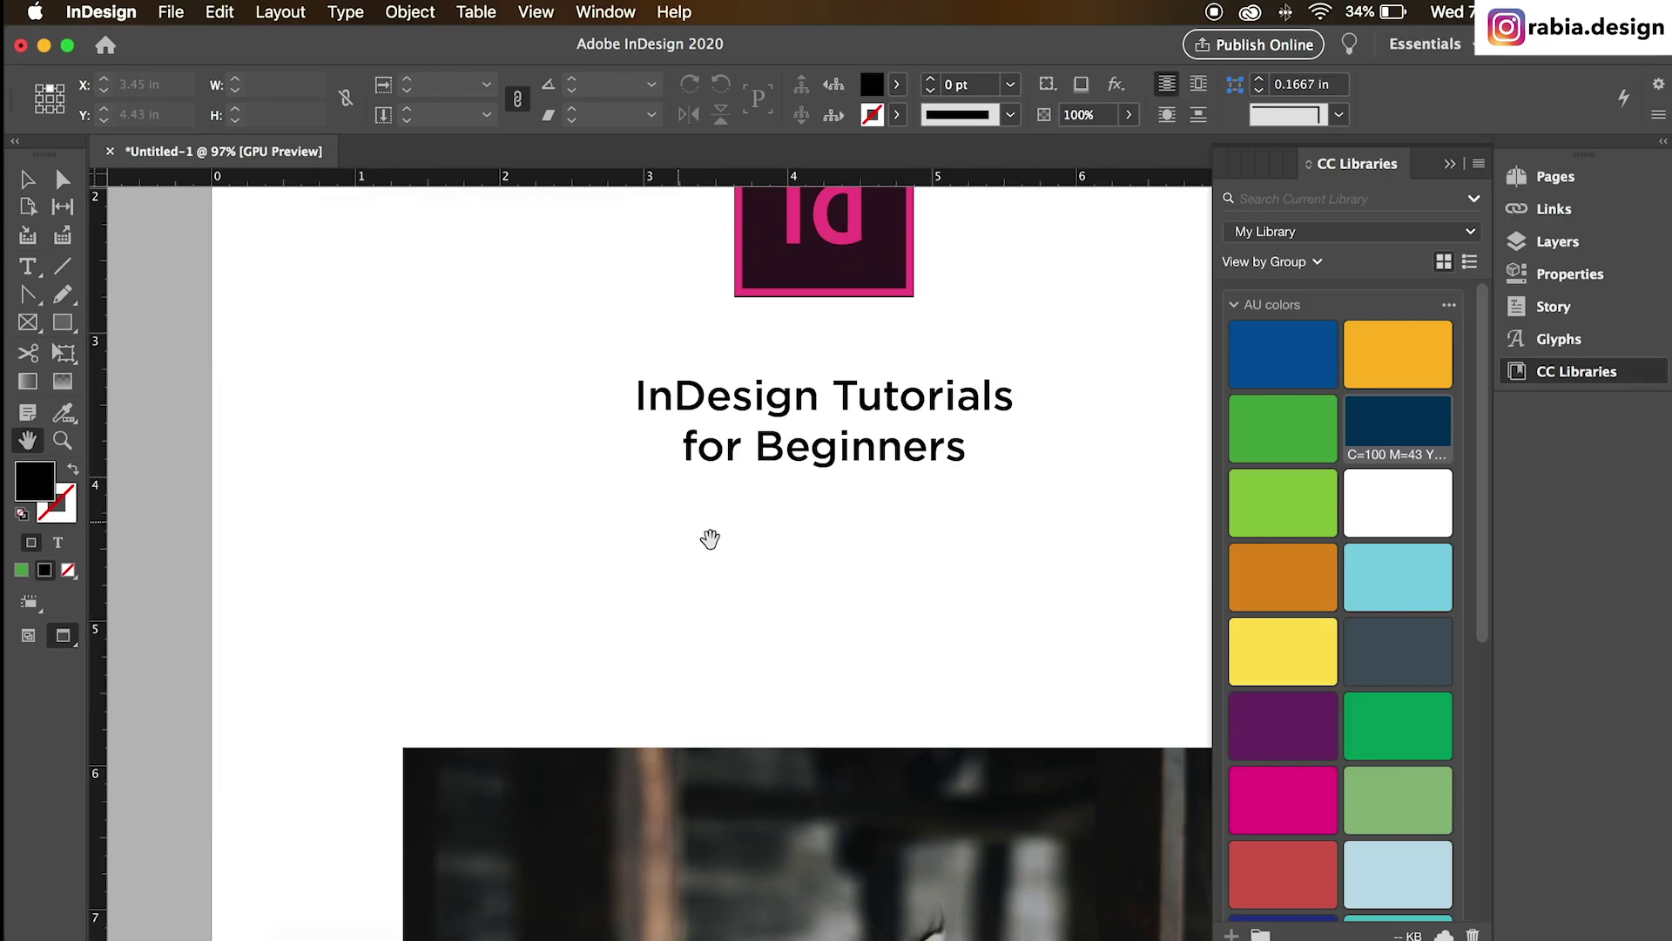
Pan the page around the Id logo and title
left_click_drag(709, 541, 495, 769)
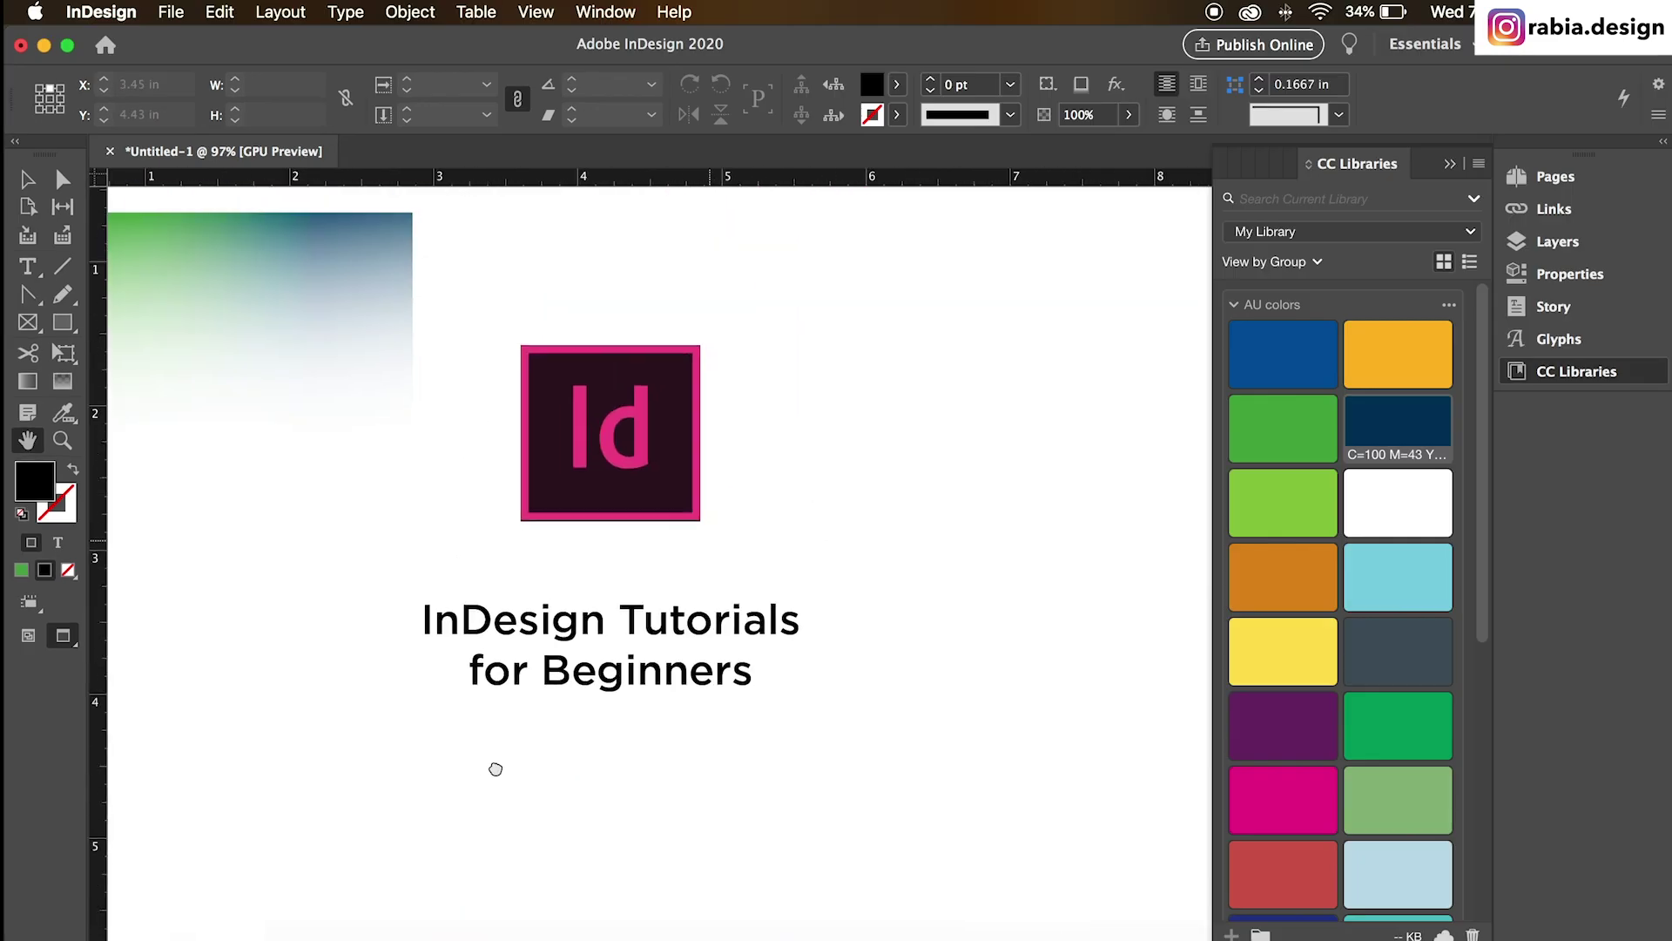
left_click_drag(436, 397, 646, 605)
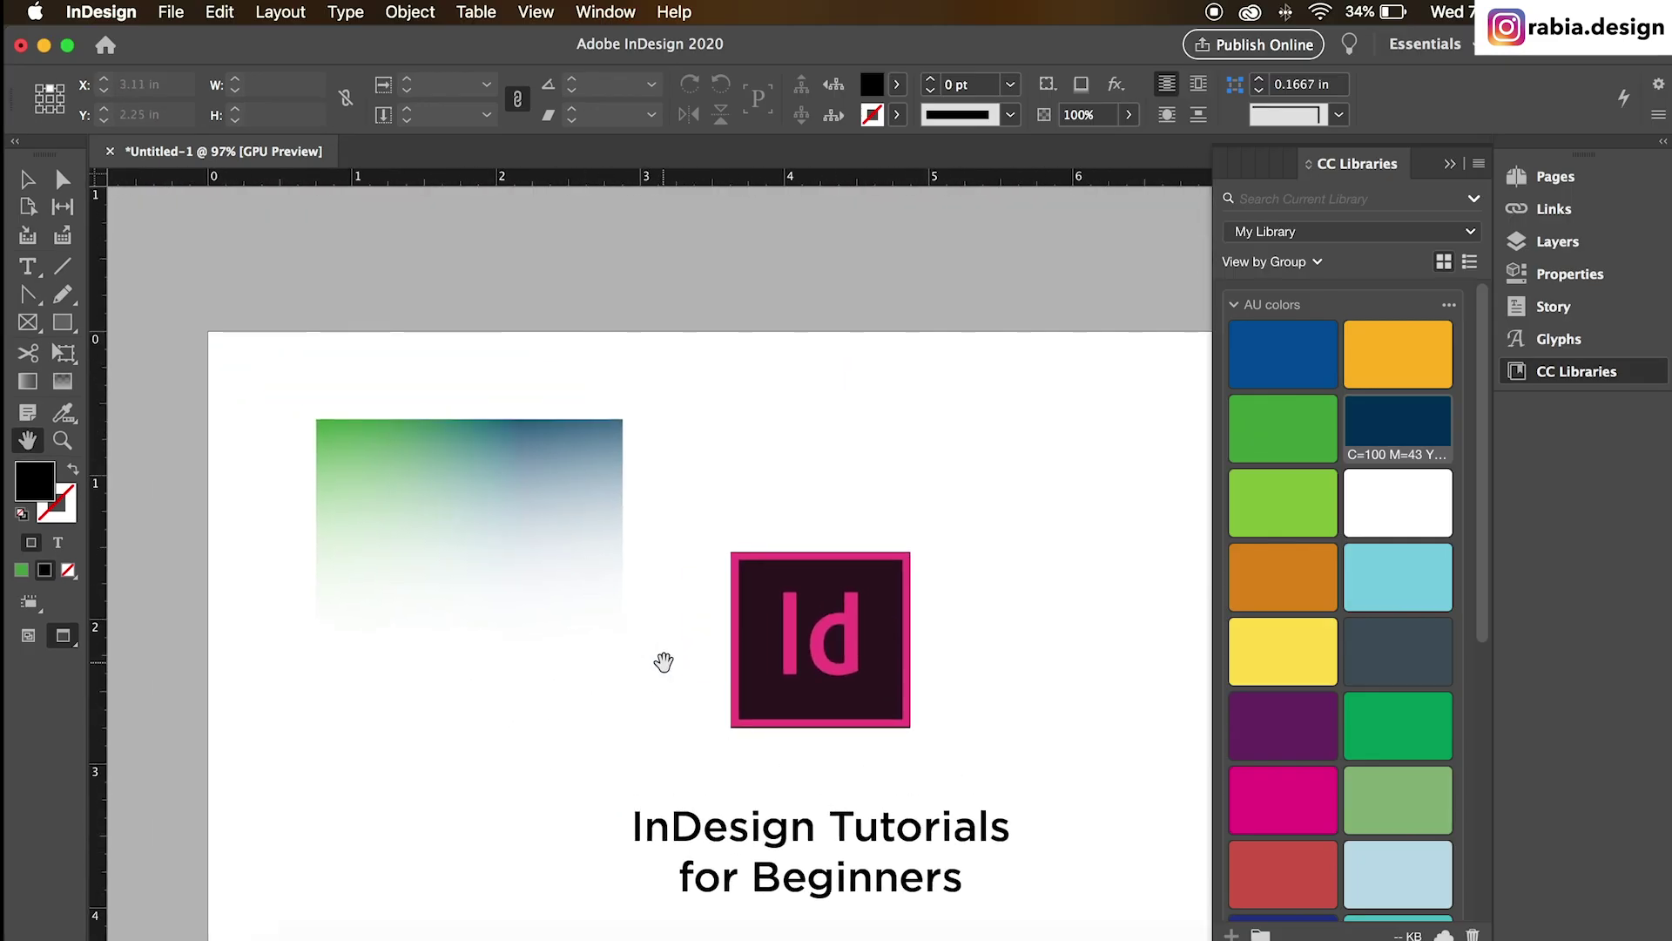
left_click_drag(664, 662, 523, 440)
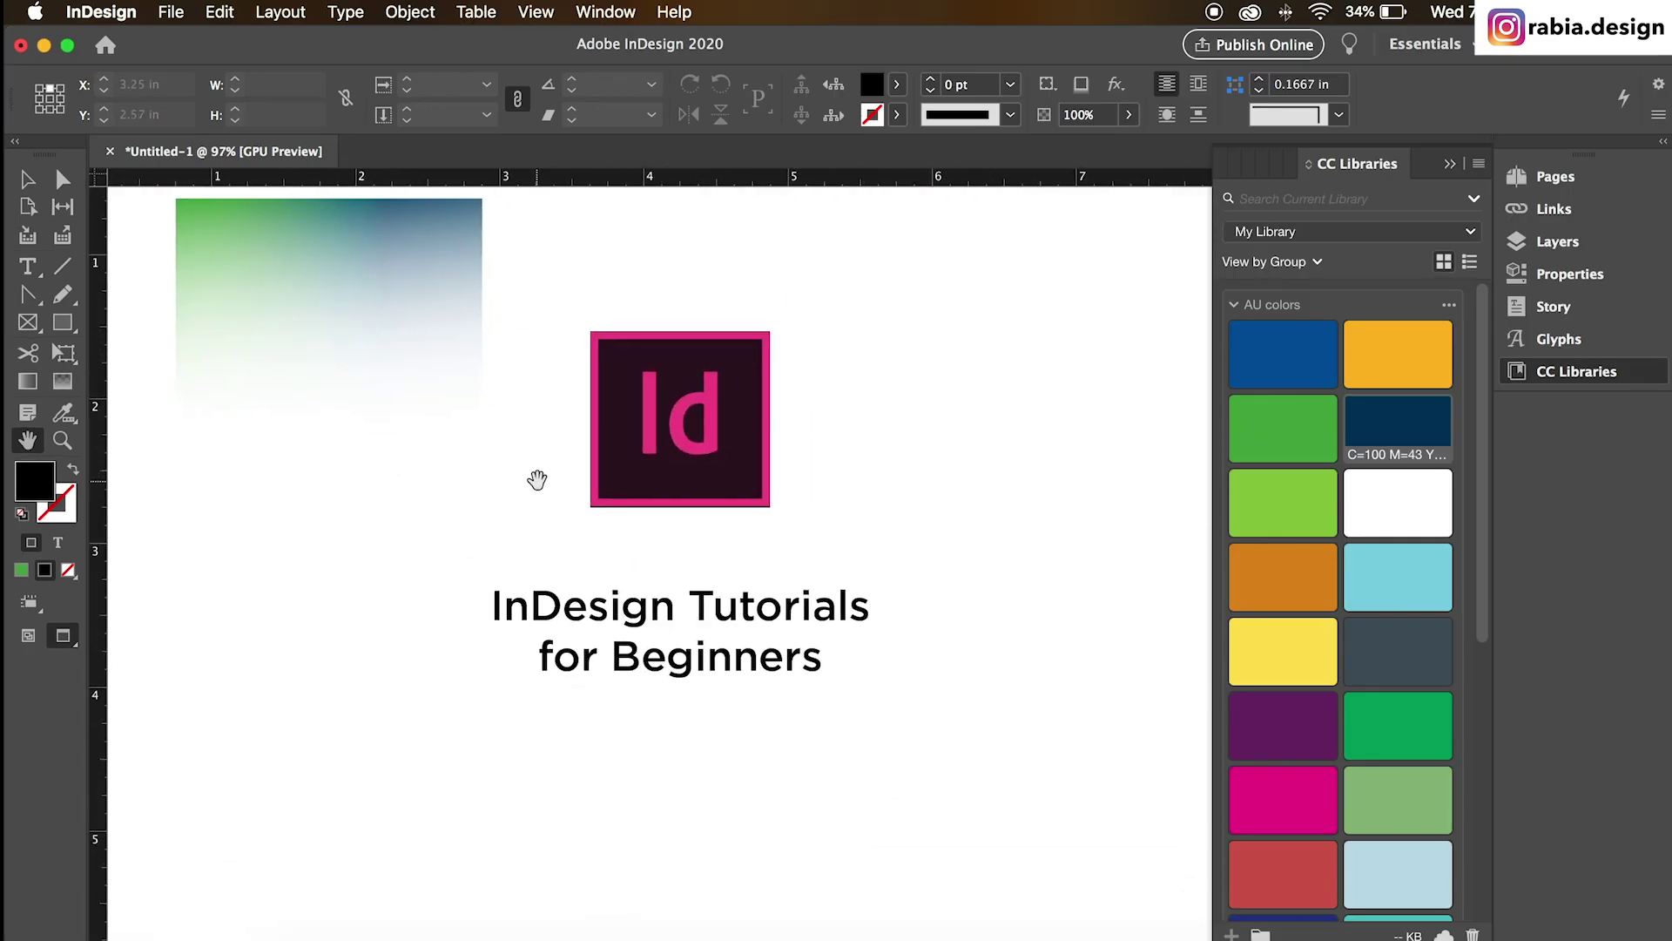
Zoom in on the Id logo and title, then back out to 97%
key("z")
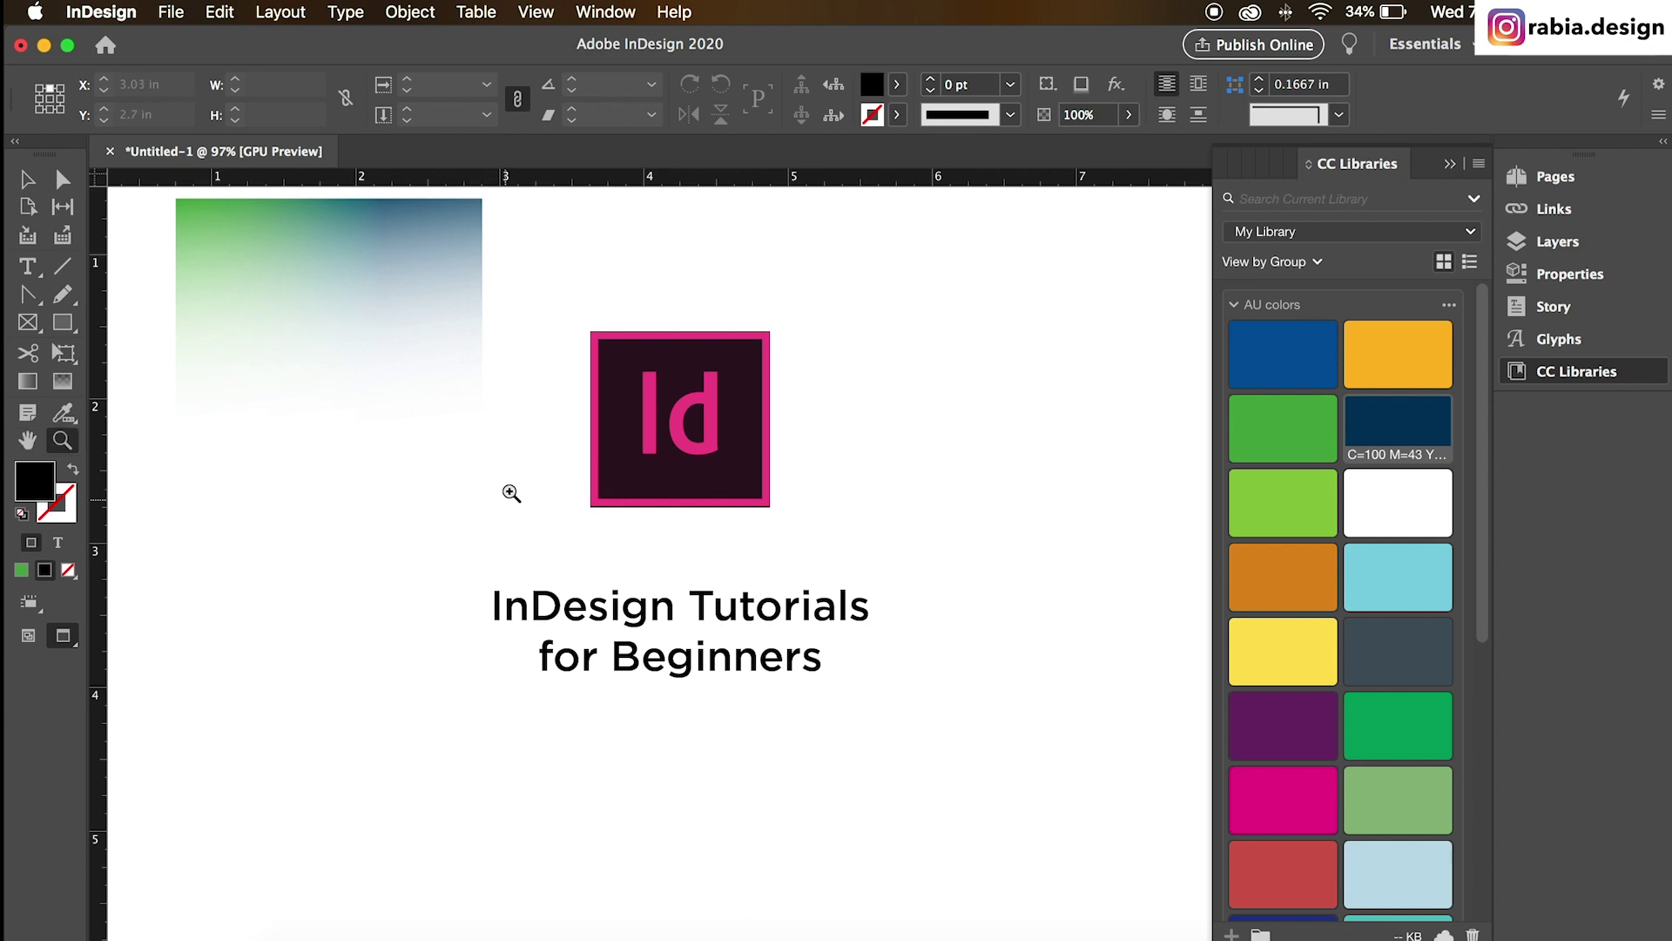
left_click_drag(507, 509, 660, 464)
scroll(660, 465, "right", 5)
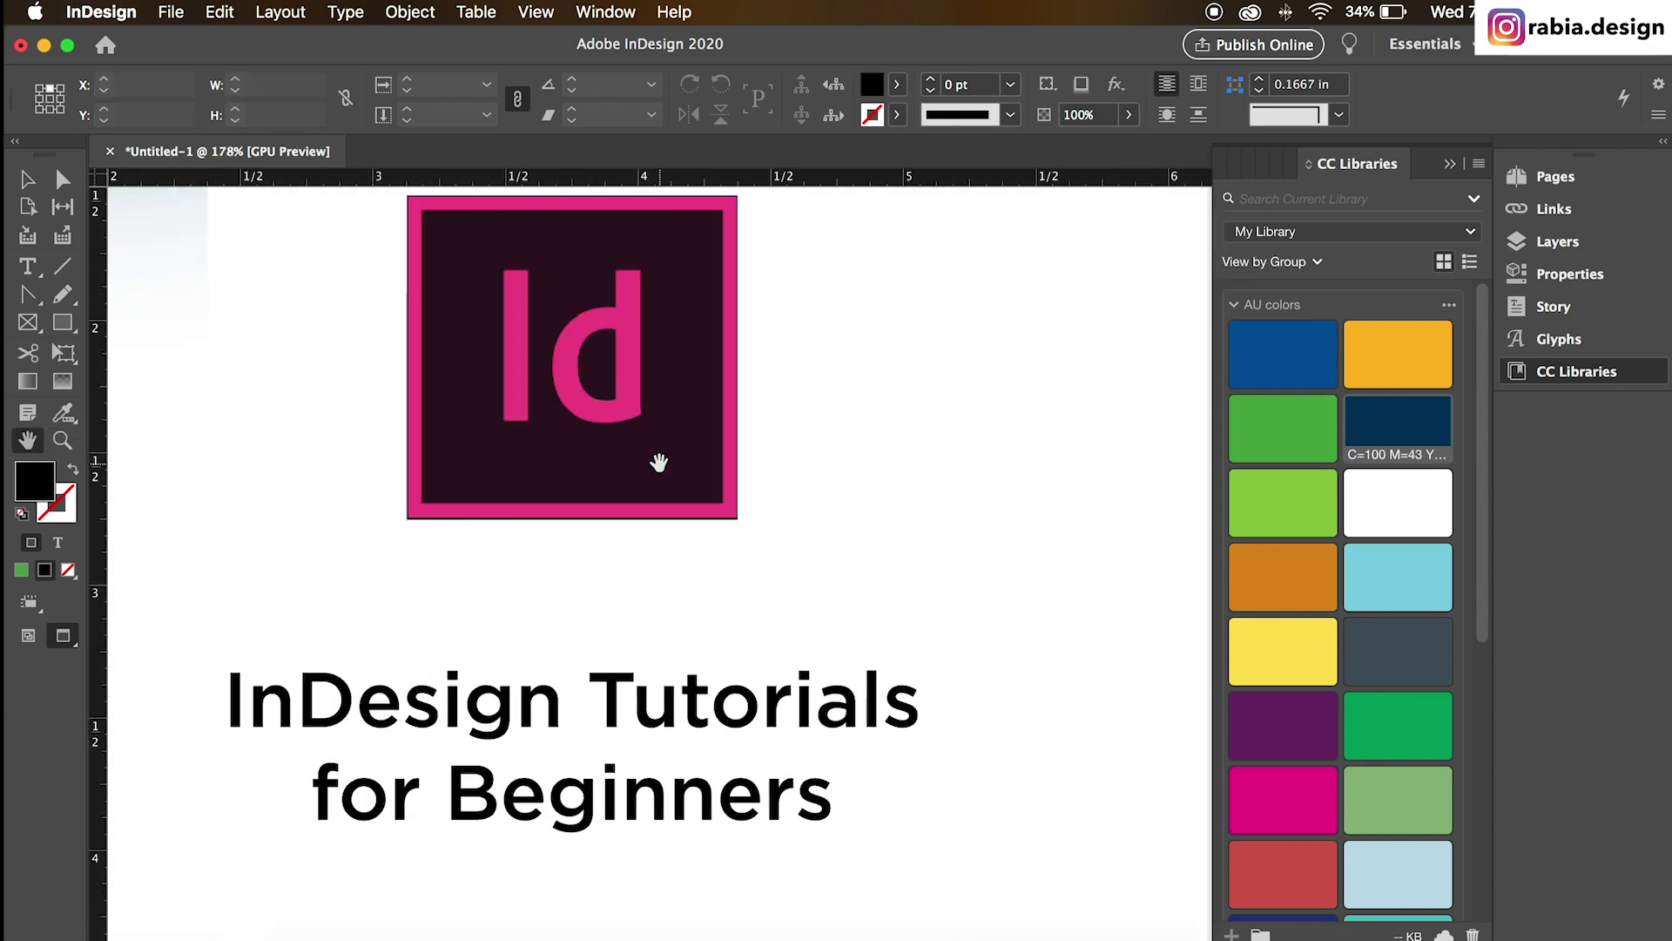
scroll(660, 464, "down", 2)
left_click_drag(626, 521, 486, 597)
key("h")
scroll(485, 592, "left", 5)
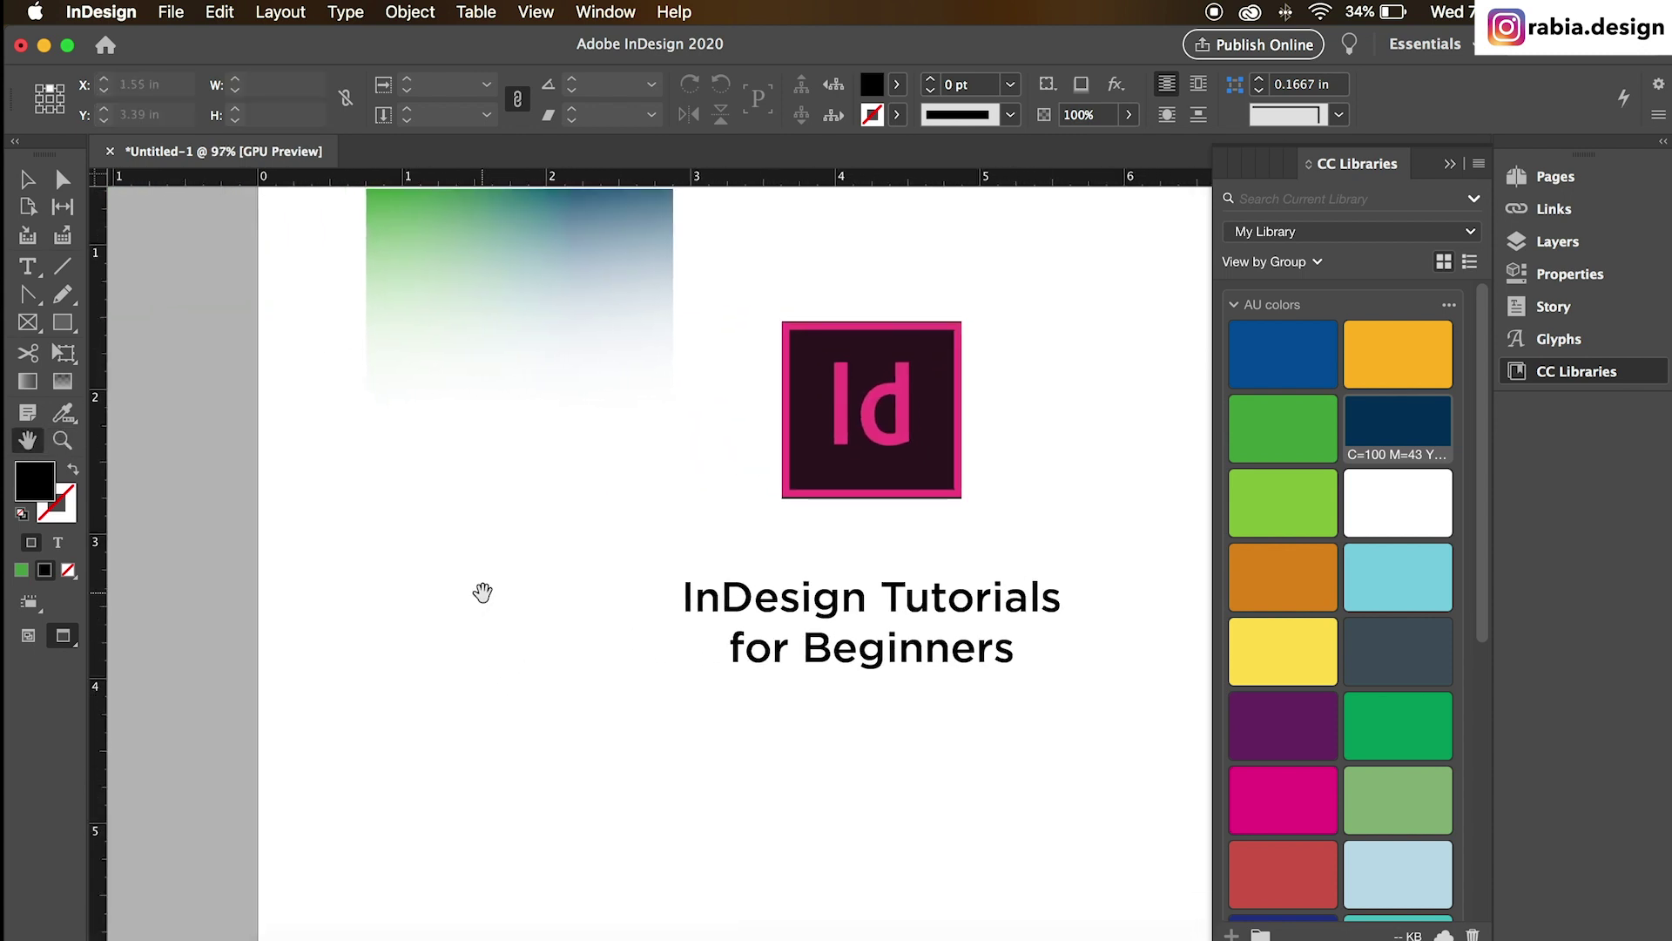
Zoom in on the top of the page, then out to 71% showing the kitten photo
left_click(62, 440)
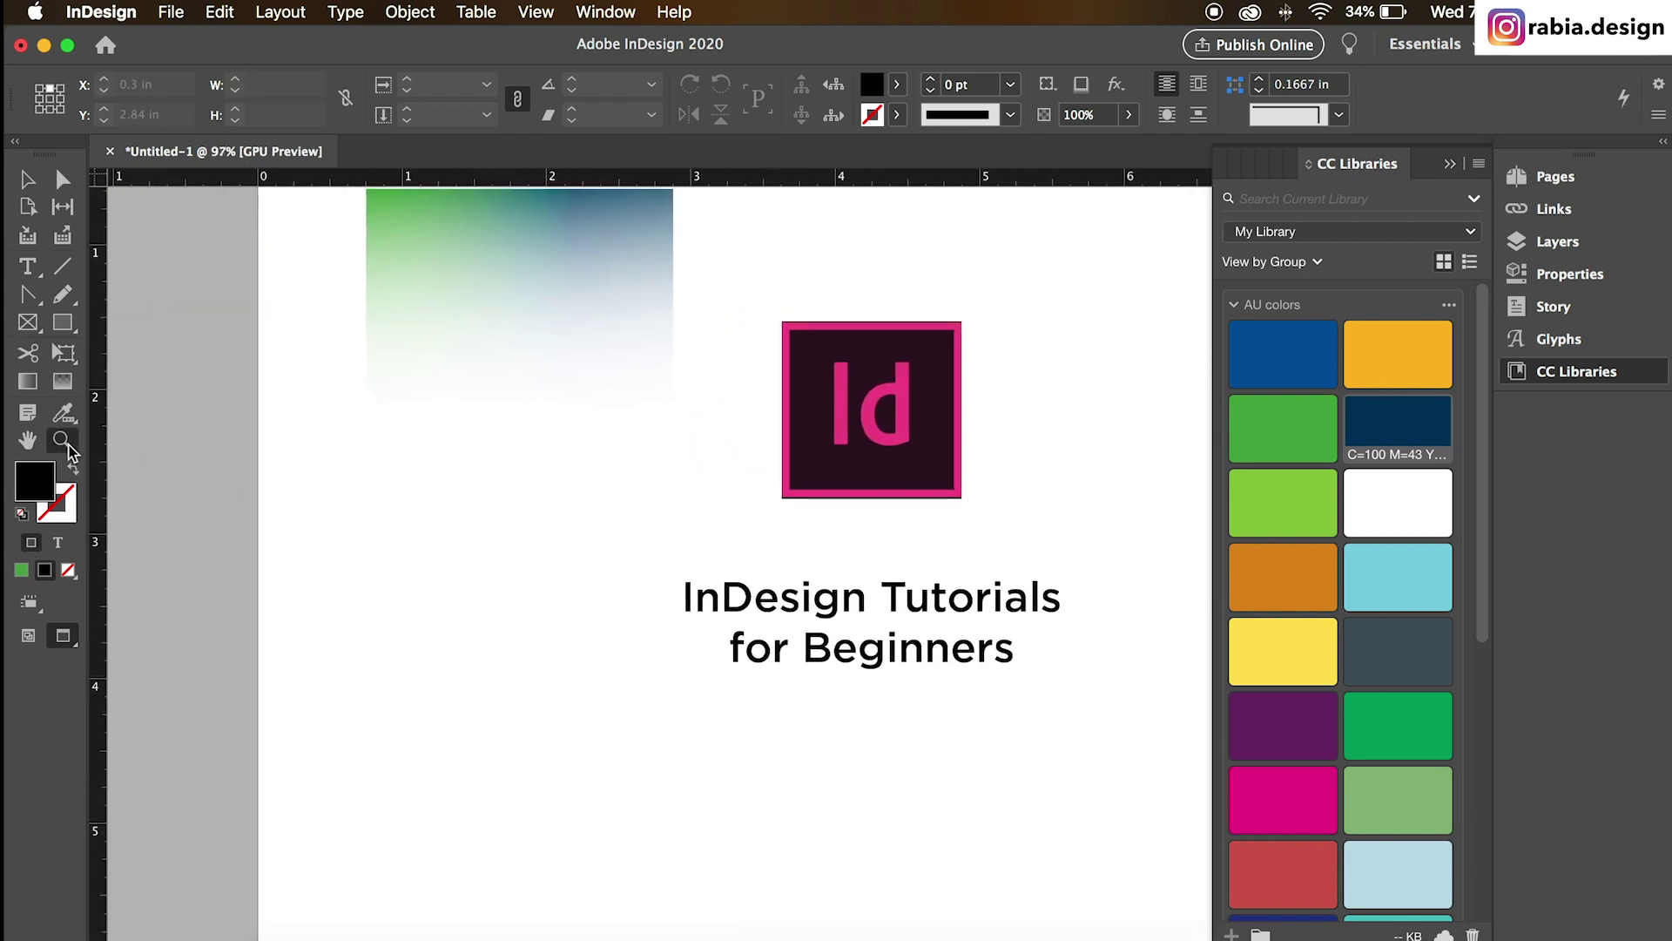
left_click(508, 298)
left_click(661, 567, "alt")
left_click(727, 461)
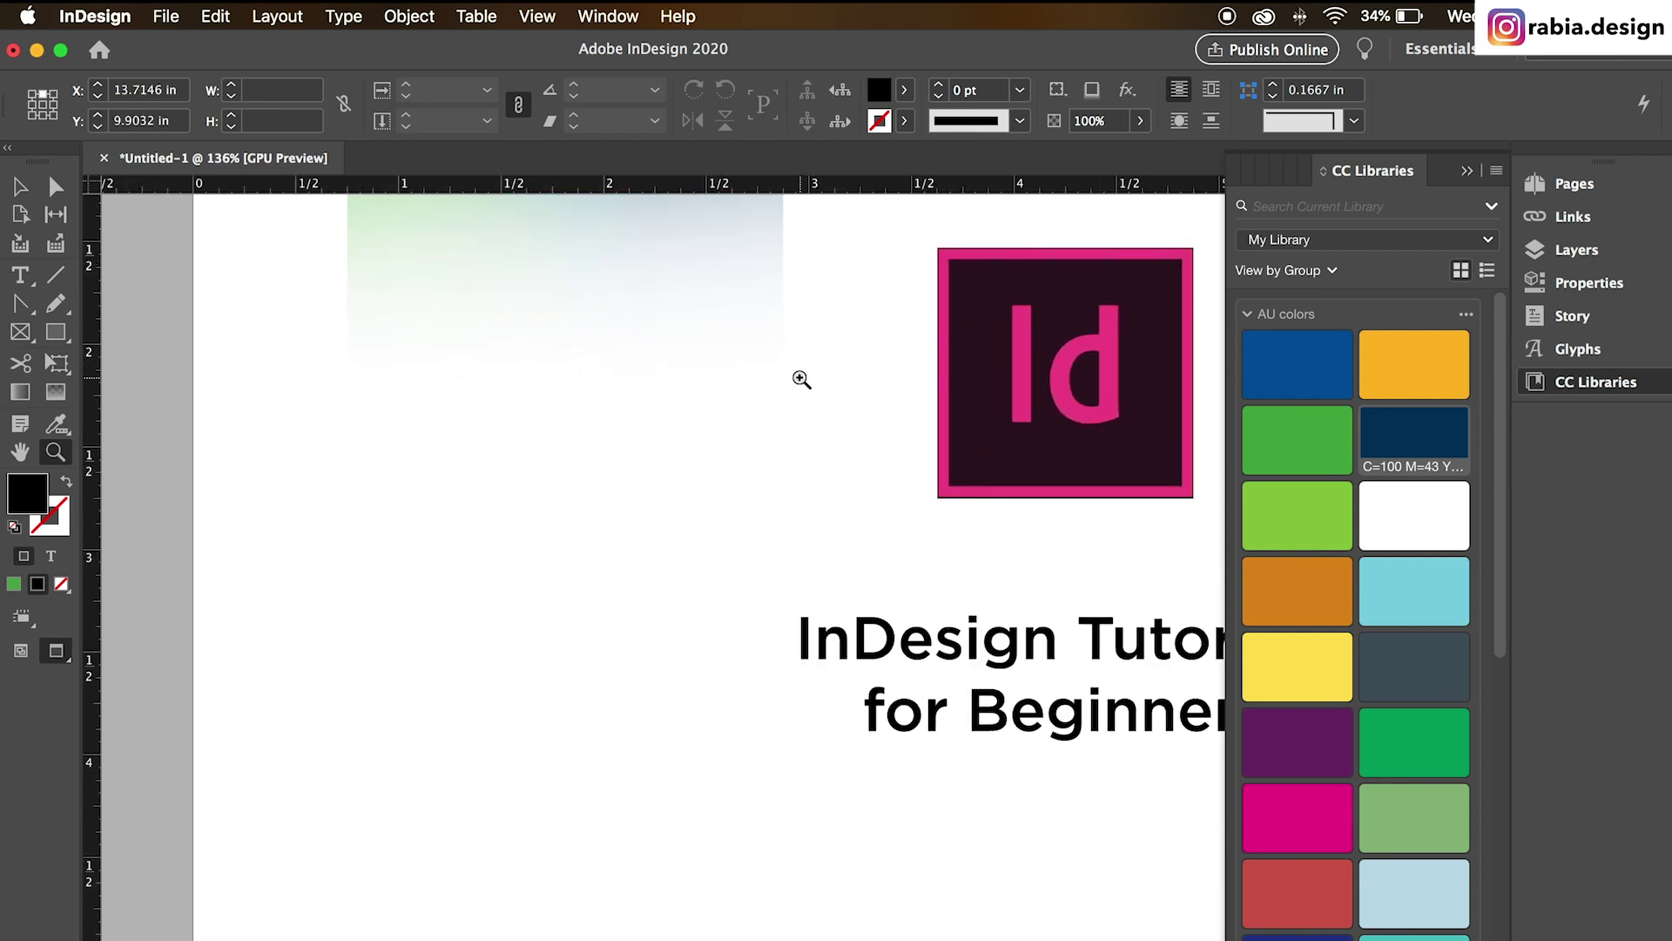
left_click(697, 496, "alt")
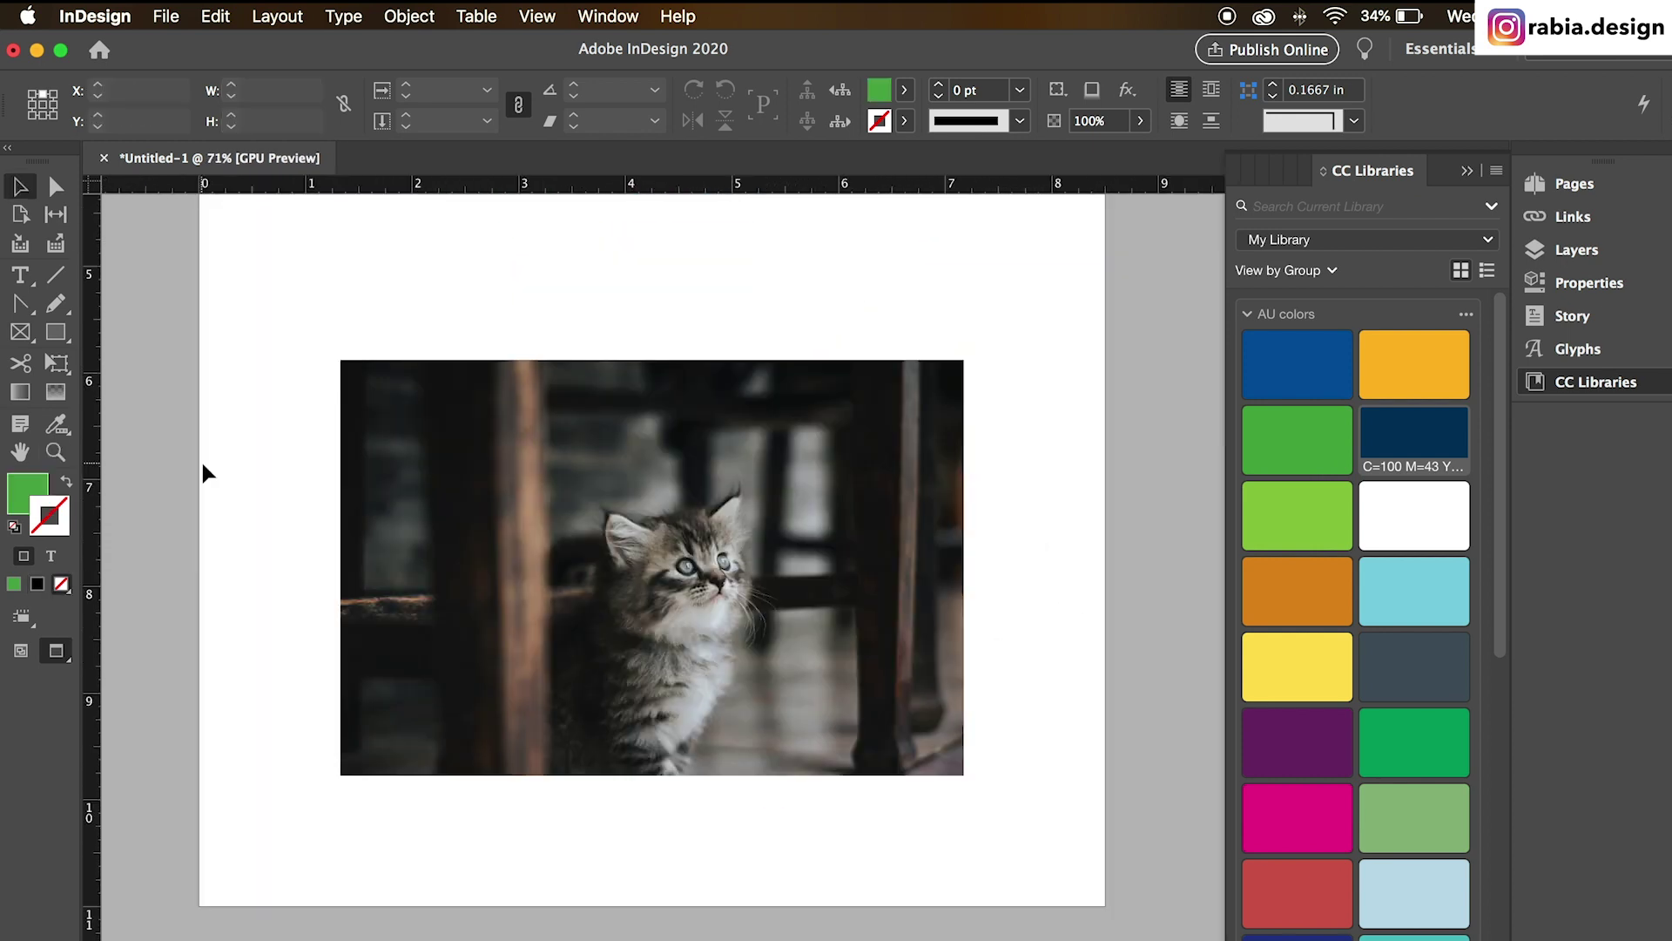
Collapse CC Libraries, place the indesign-dd4d3dcd74.png logo as a trial, then undo it
left_click(1594, 383)
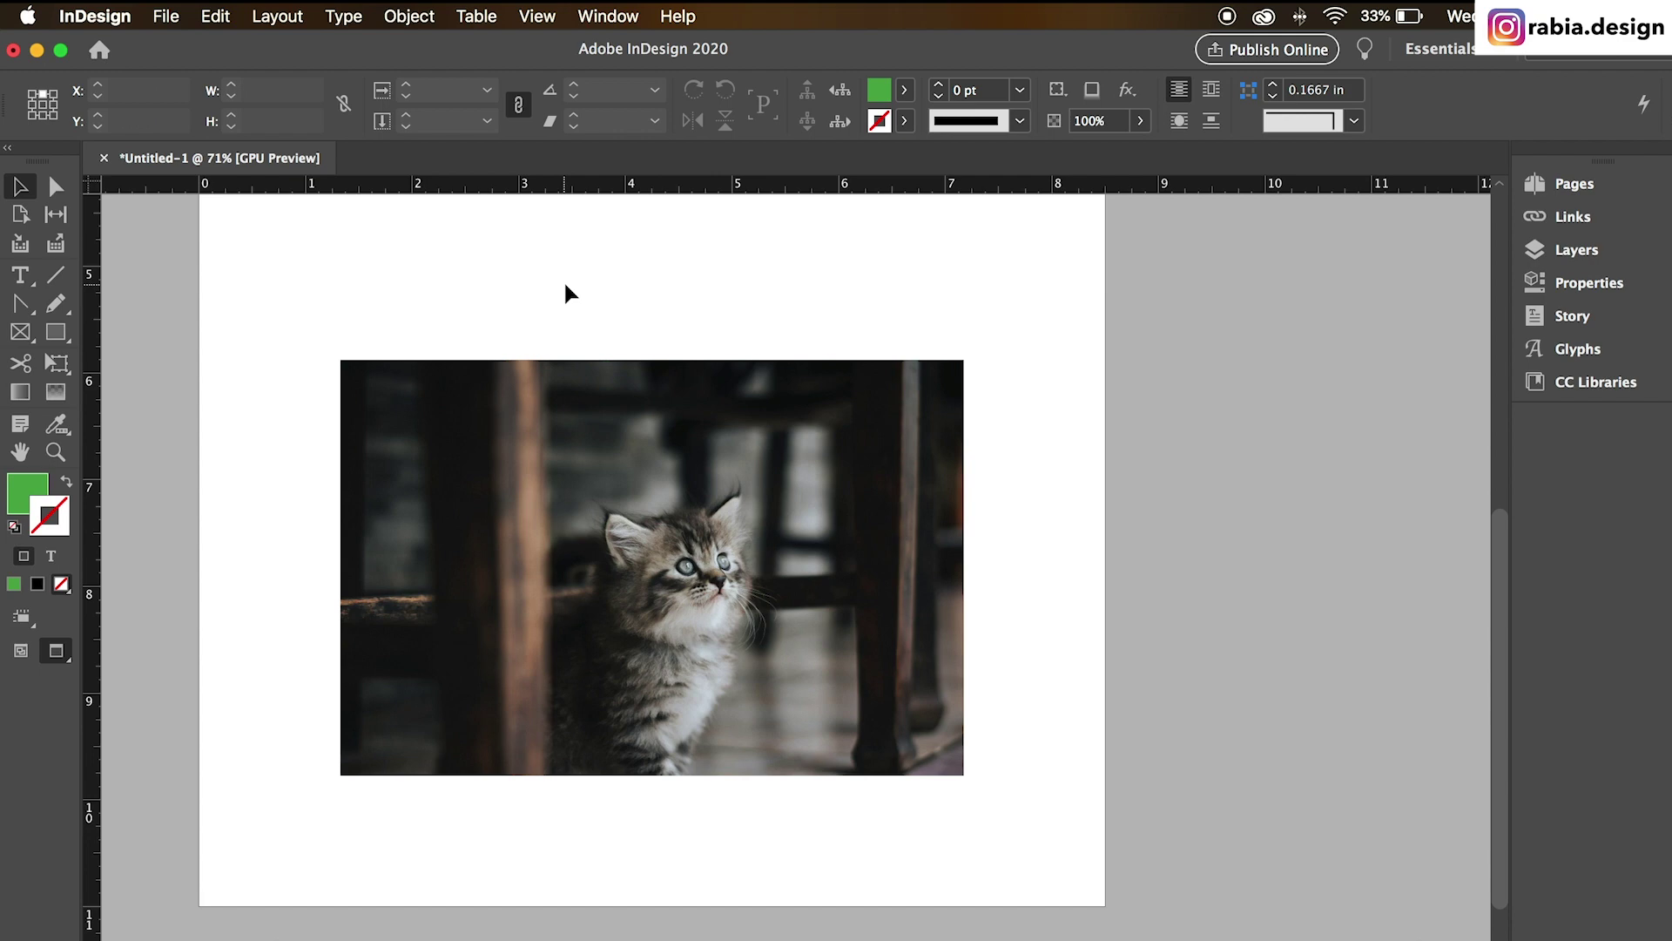
key("super+d")
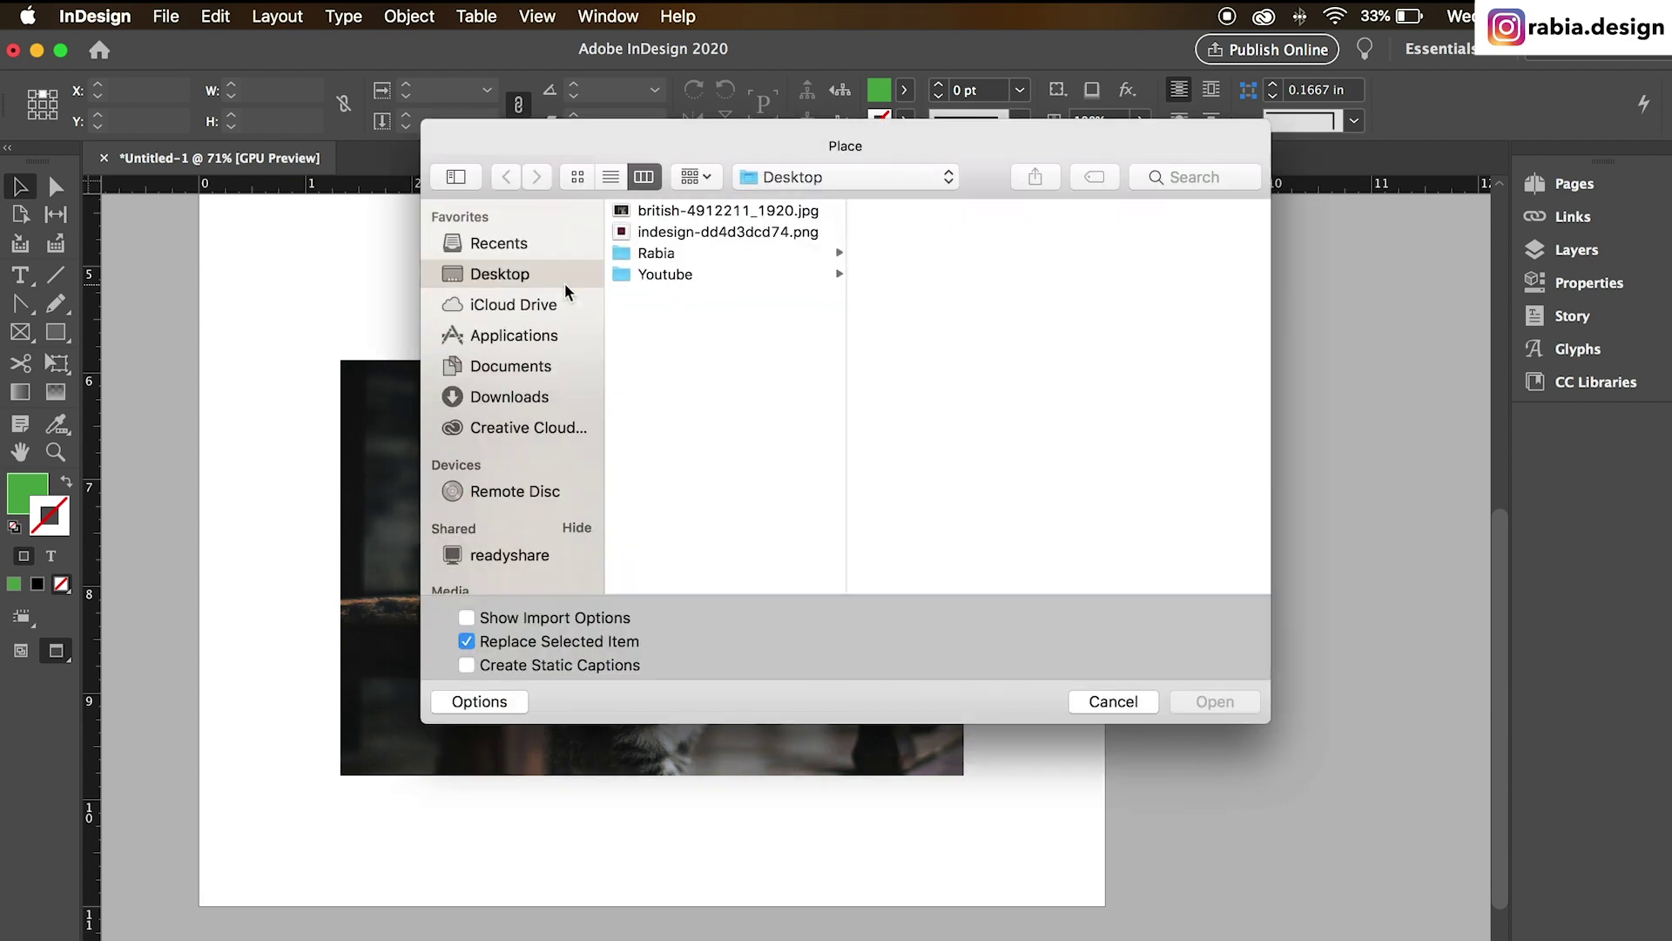
left_click(649, 231)
left_click(1215, 701)
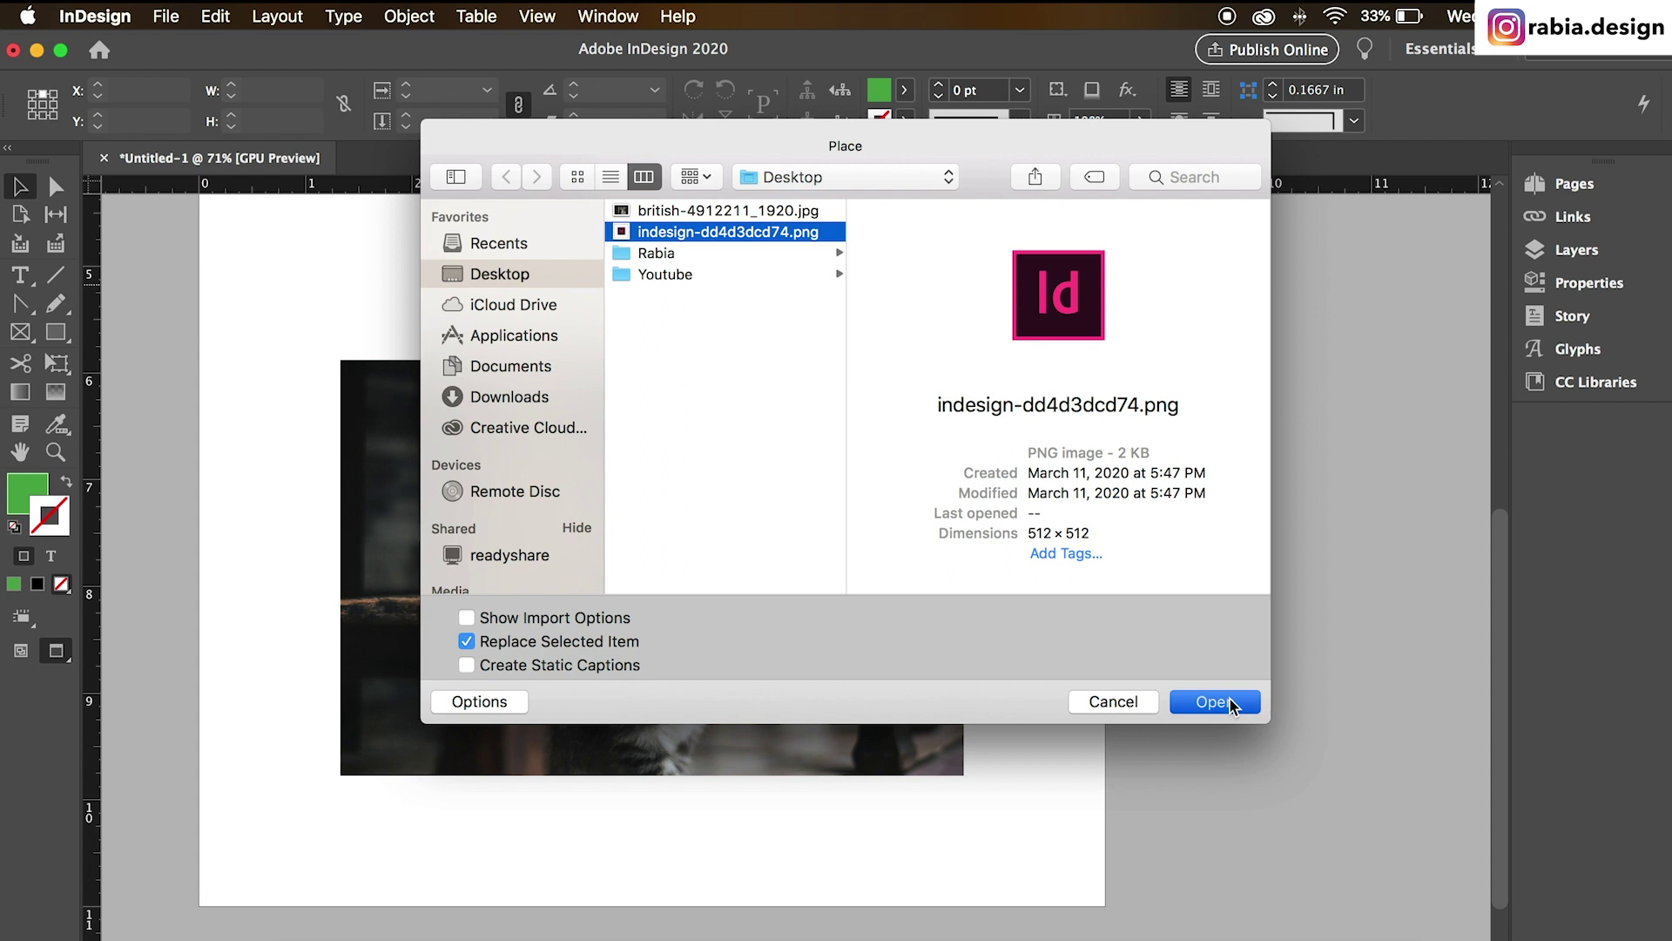
left_click(758, 271)
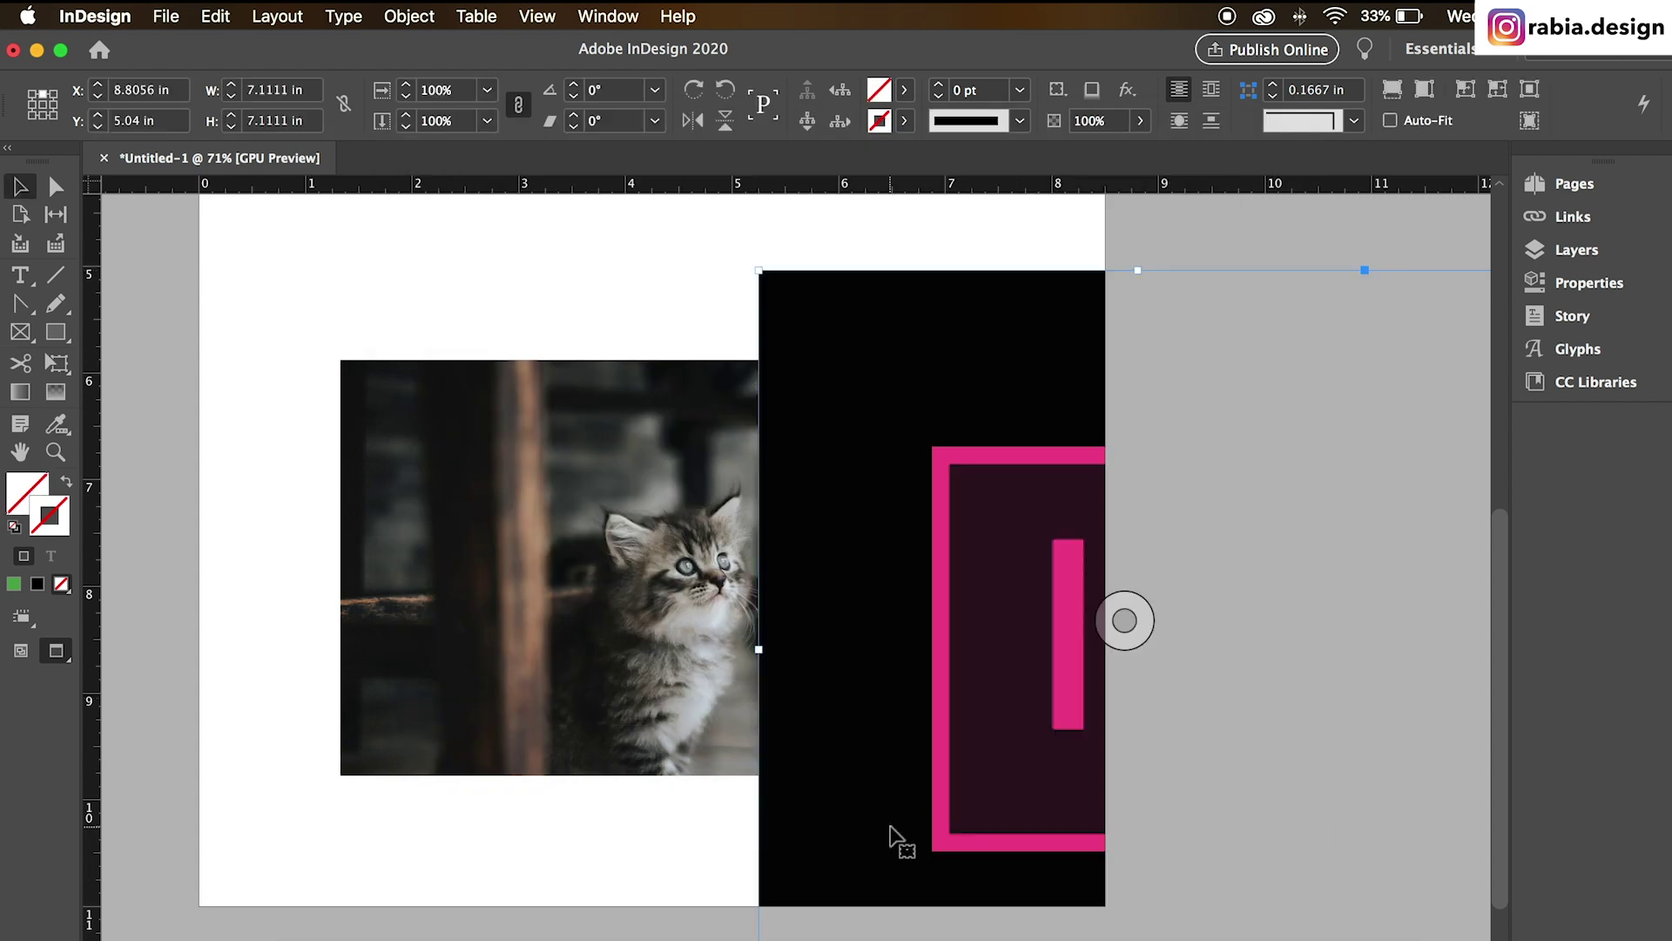
key("super+z")
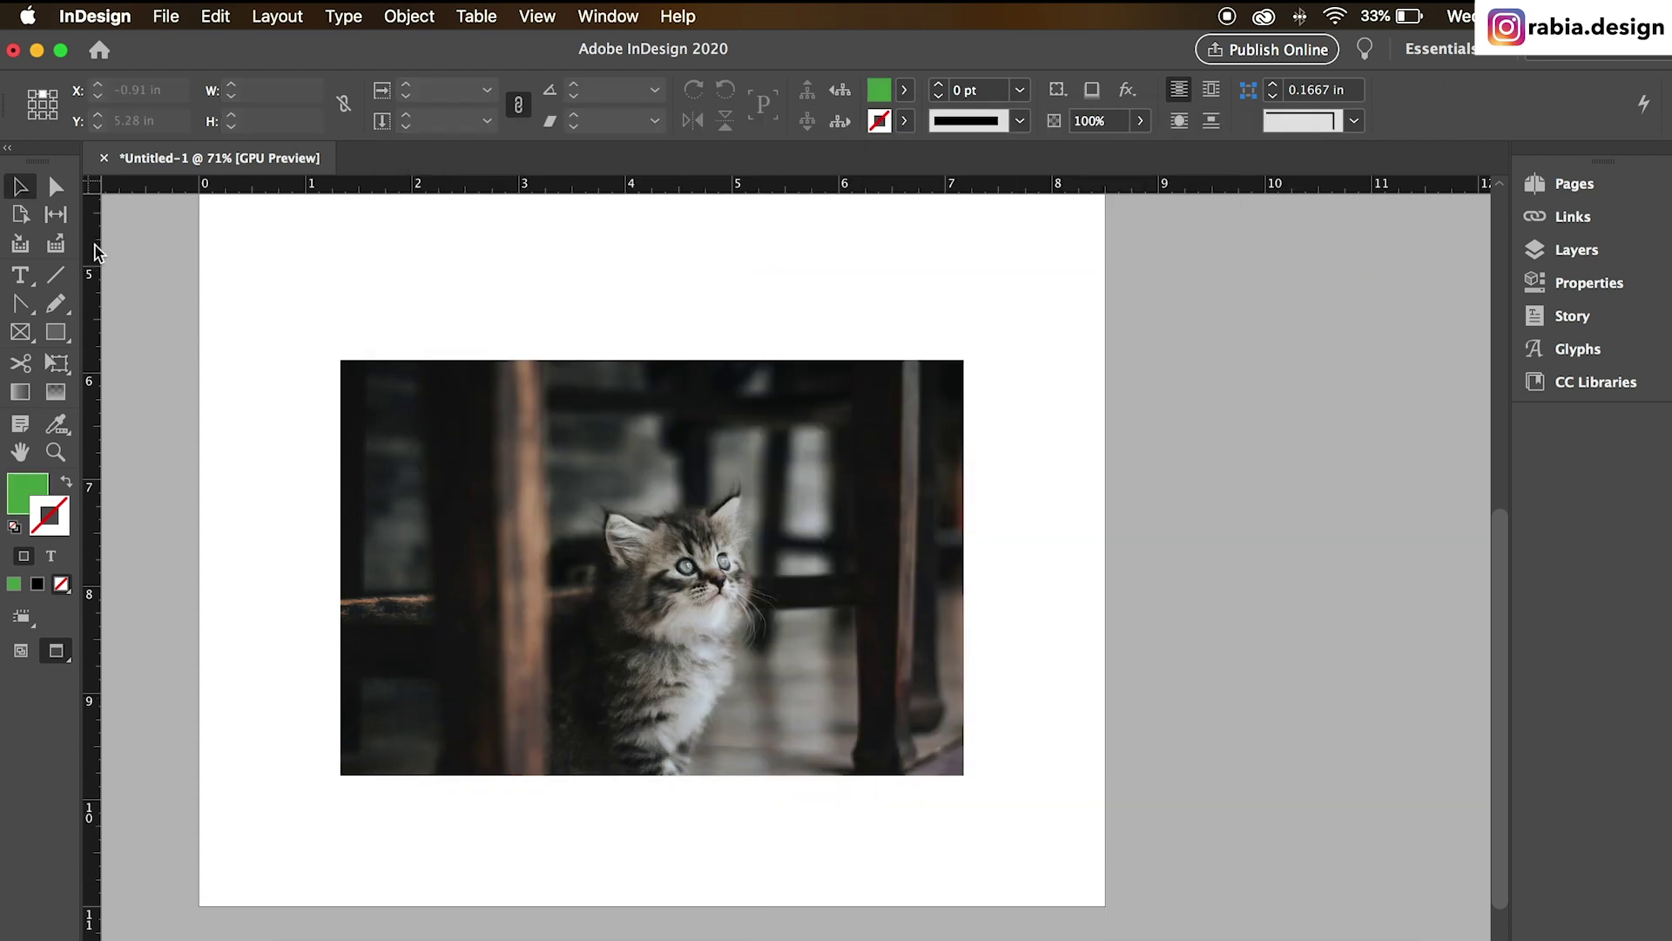
Place the british-4912211_1920.jpg kitten photo below the title
left_click(174, 14)
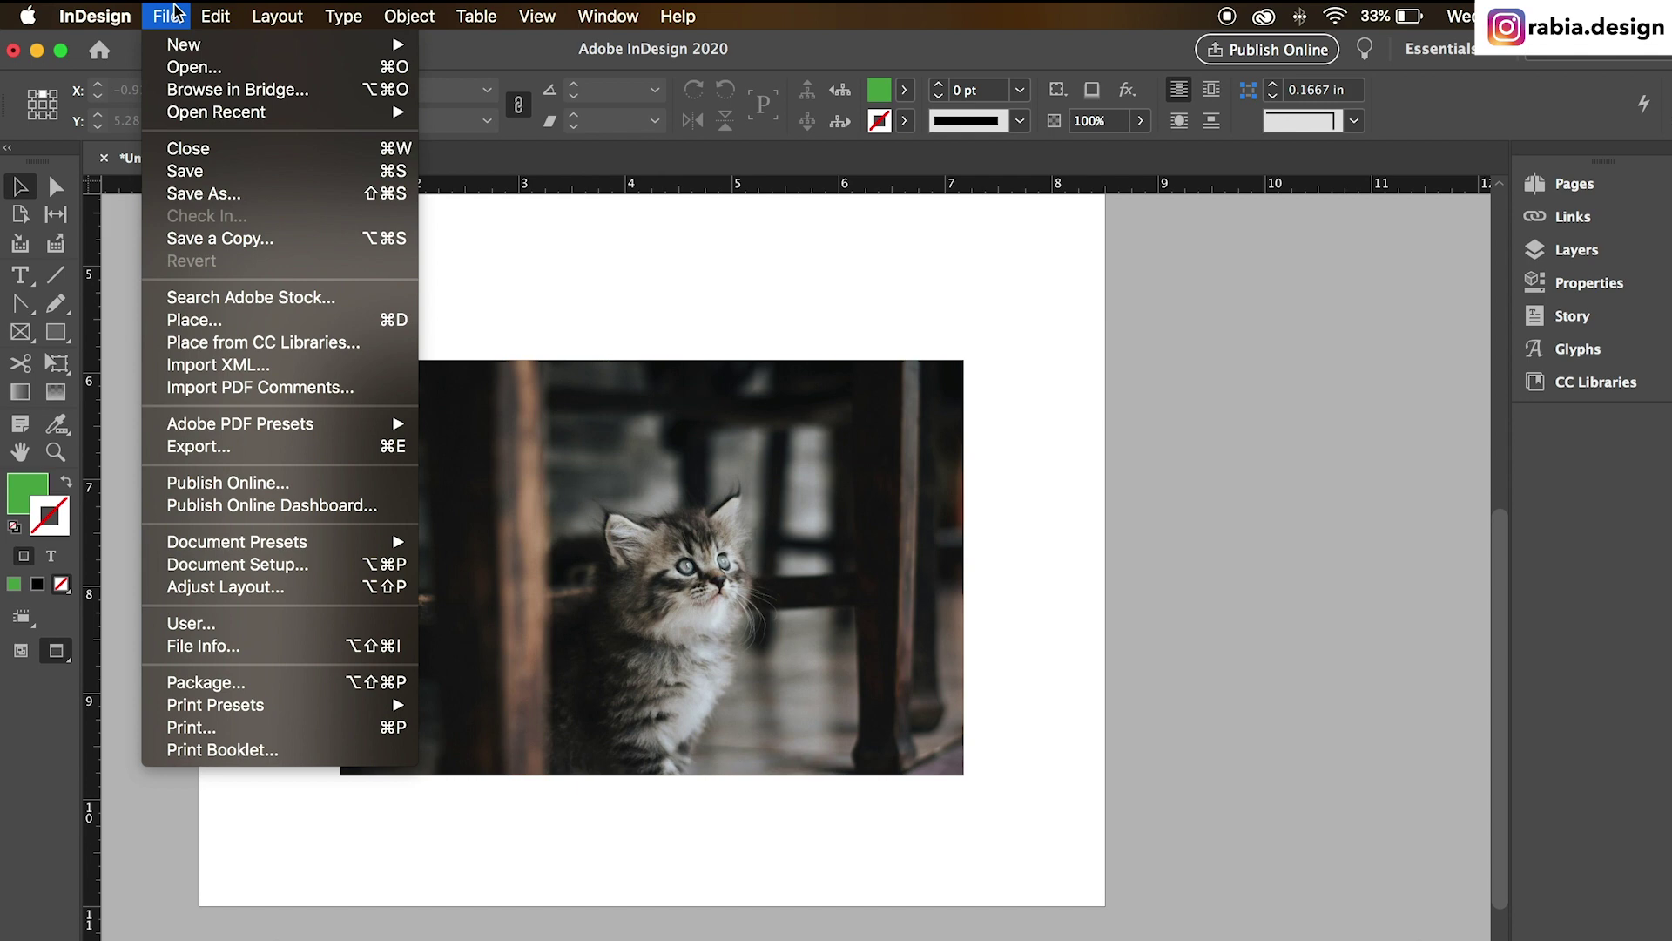
left_click(202, 324)
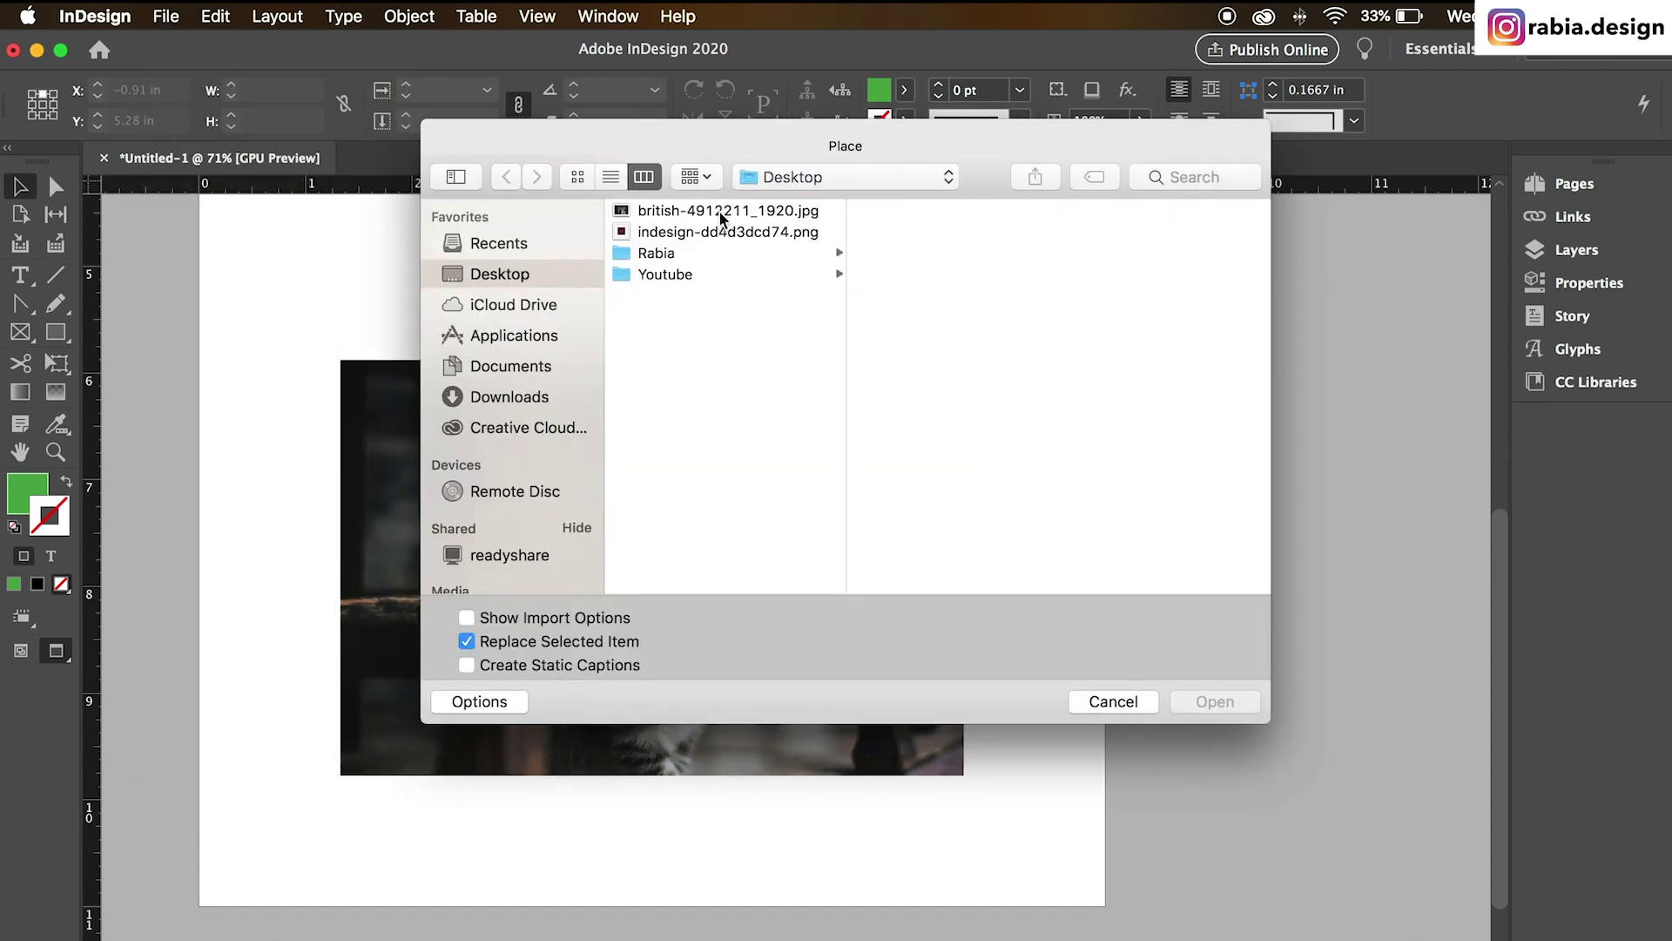
left_click(720, 213)
left_click(1202, 701)
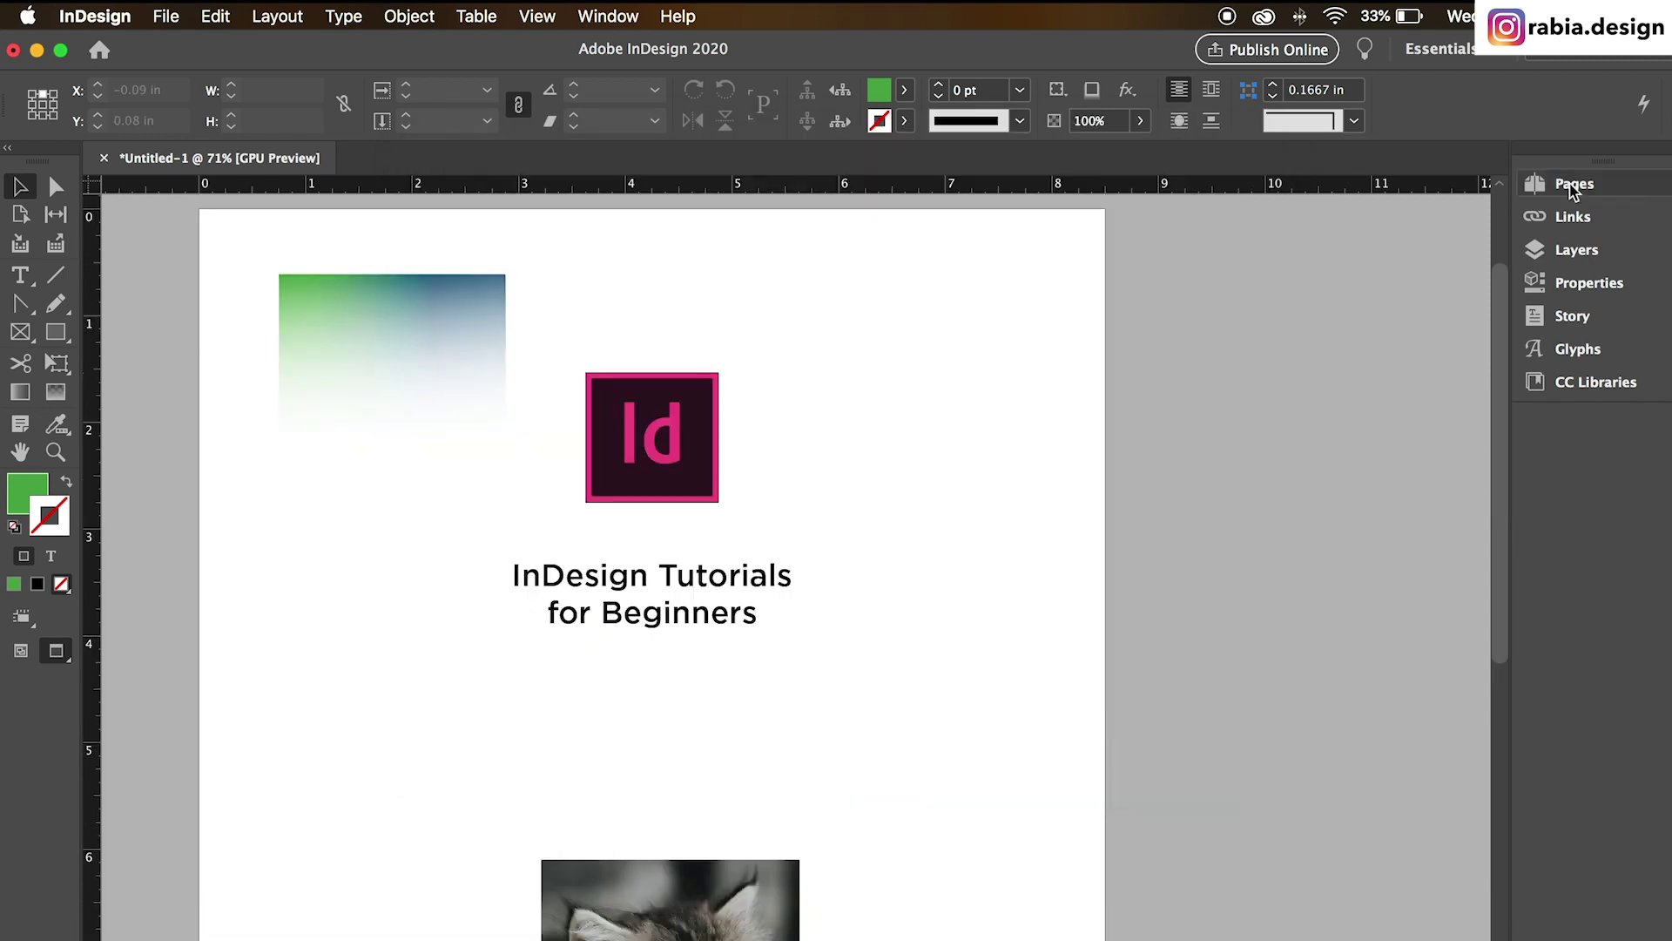
Duplicate the page 1 spread from the Pages panel
left_click(1573, 186)
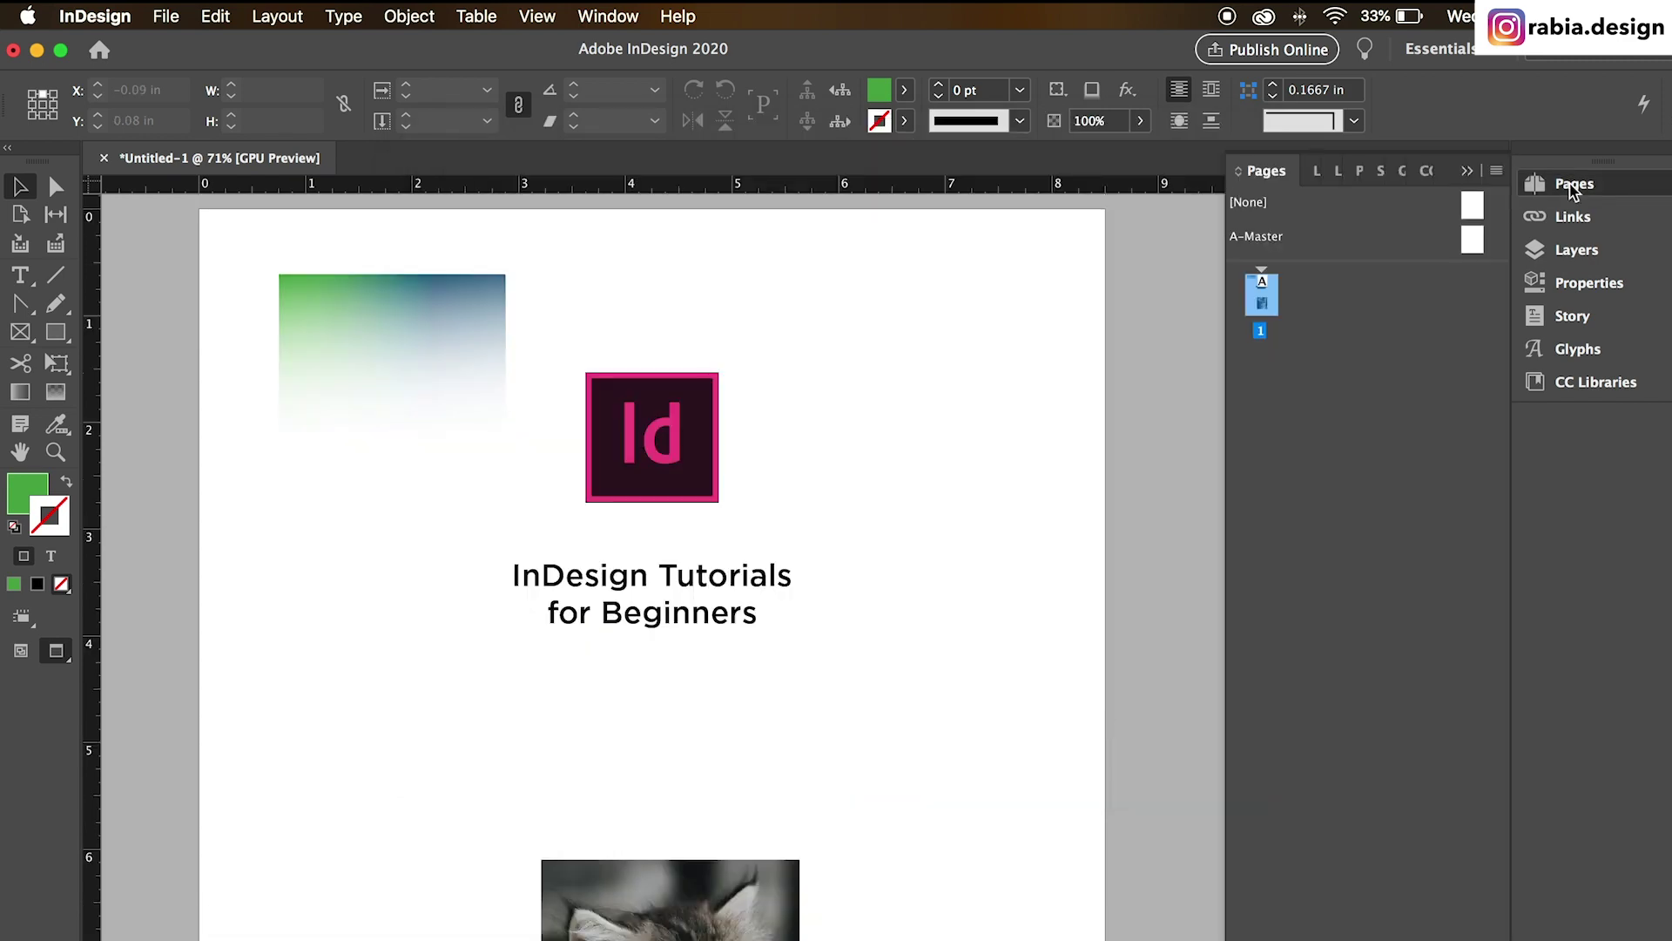
right_click(1271, 305)
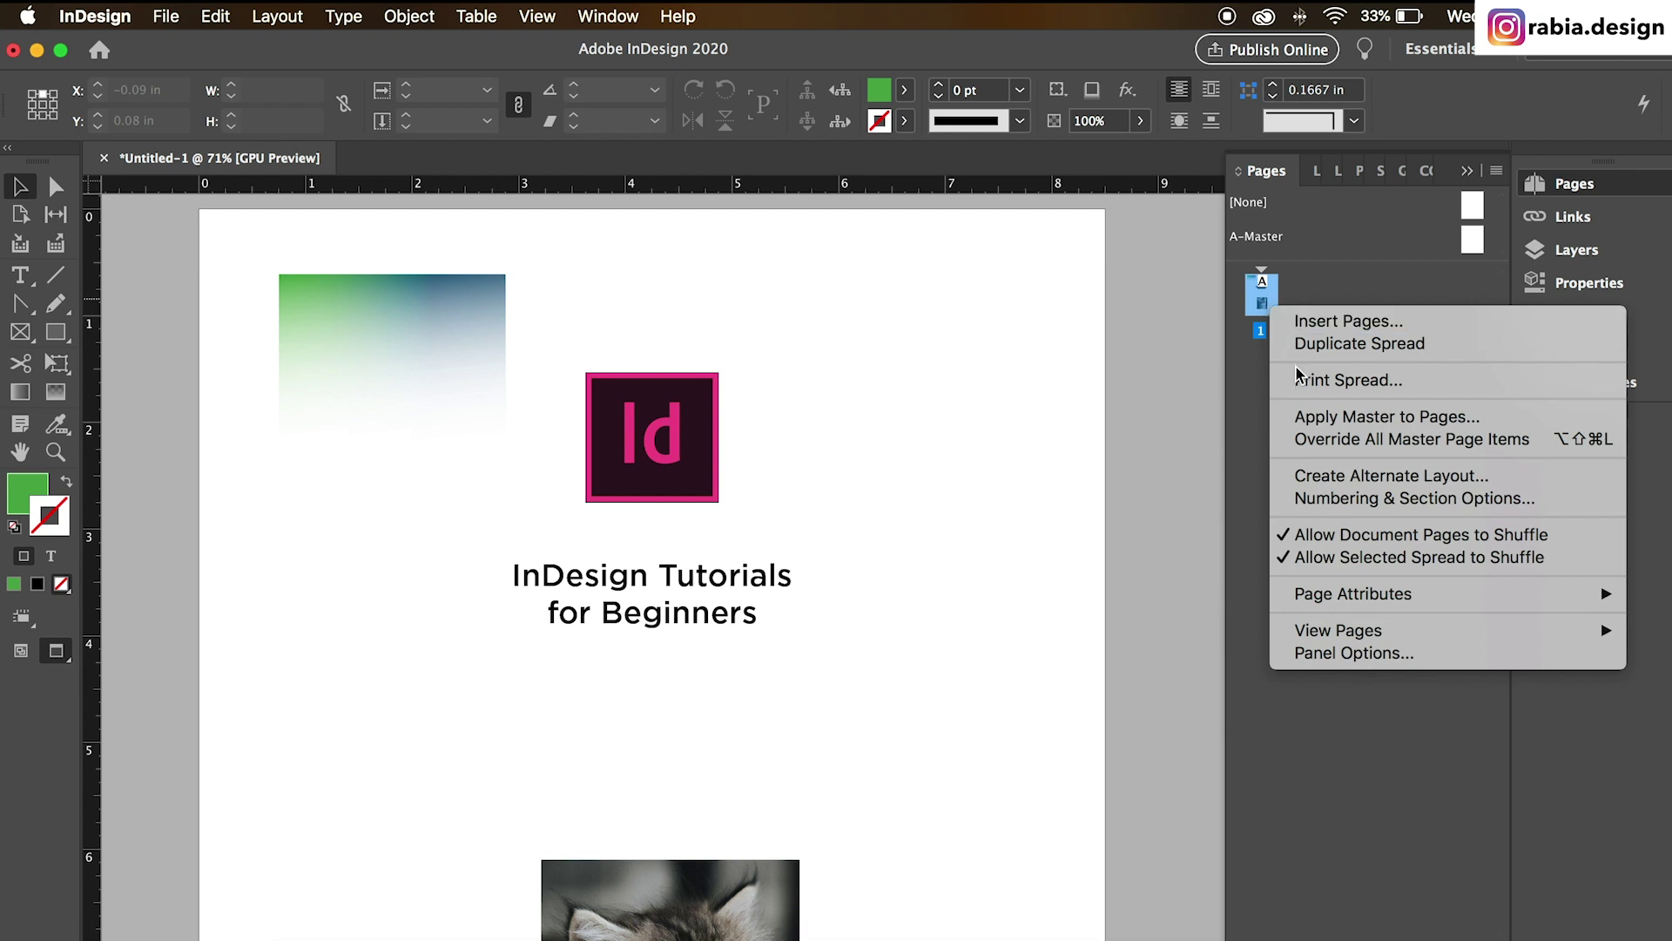
left_click(1319, 344)
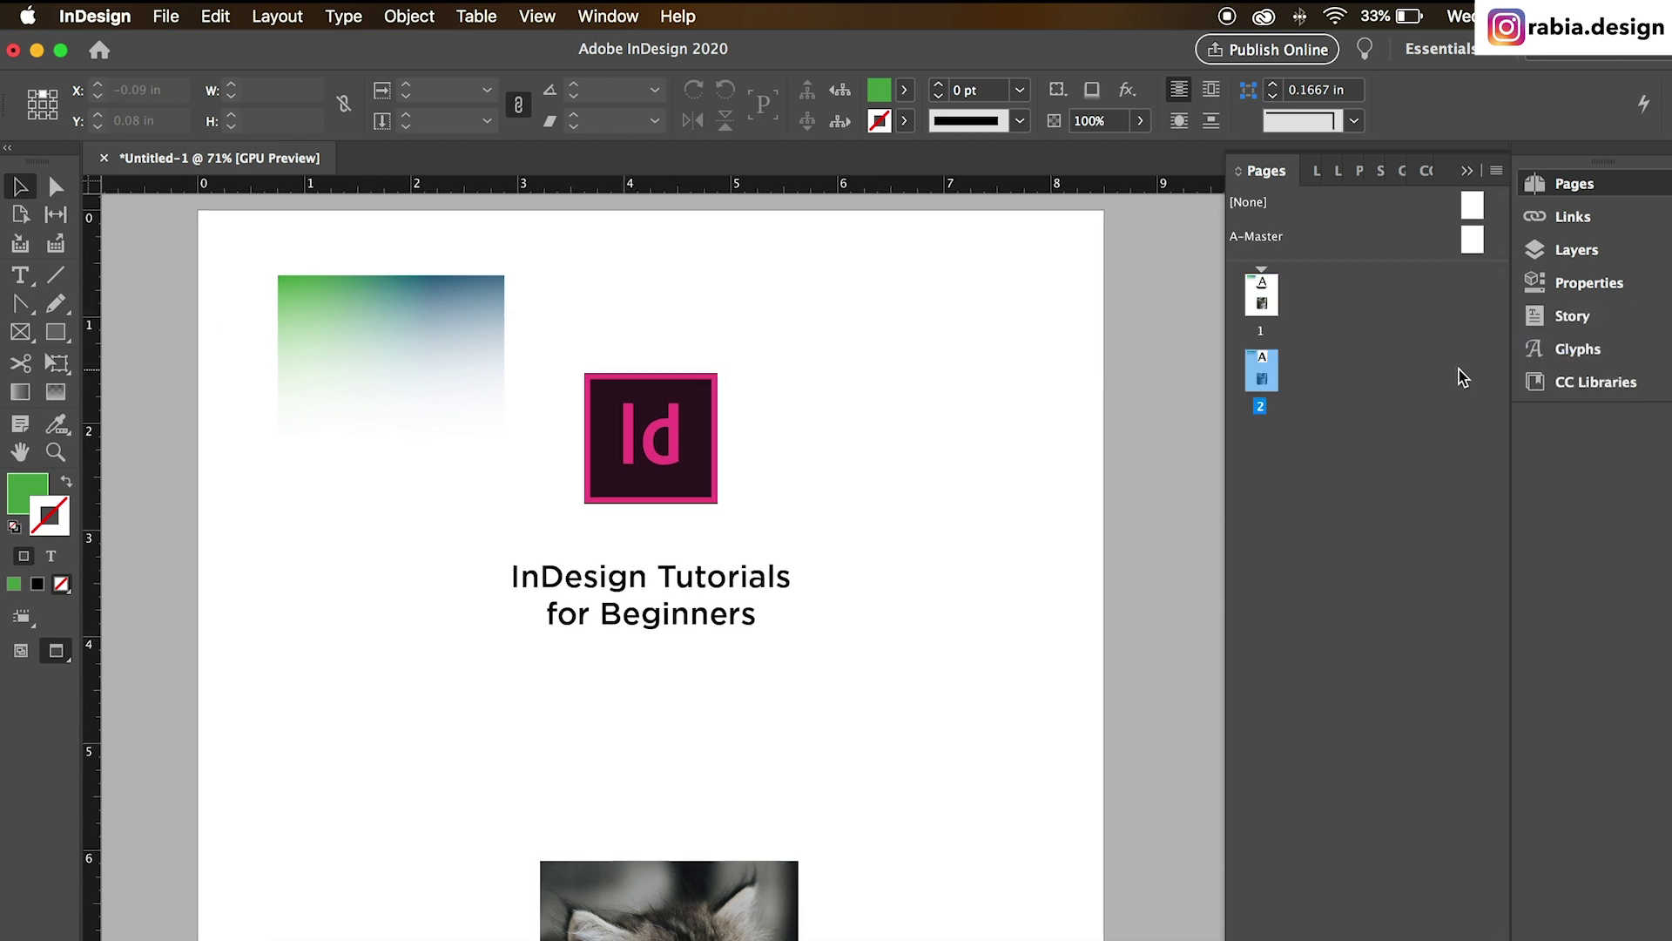
Display the new page 2 in the document window
double_click(1276, 392)
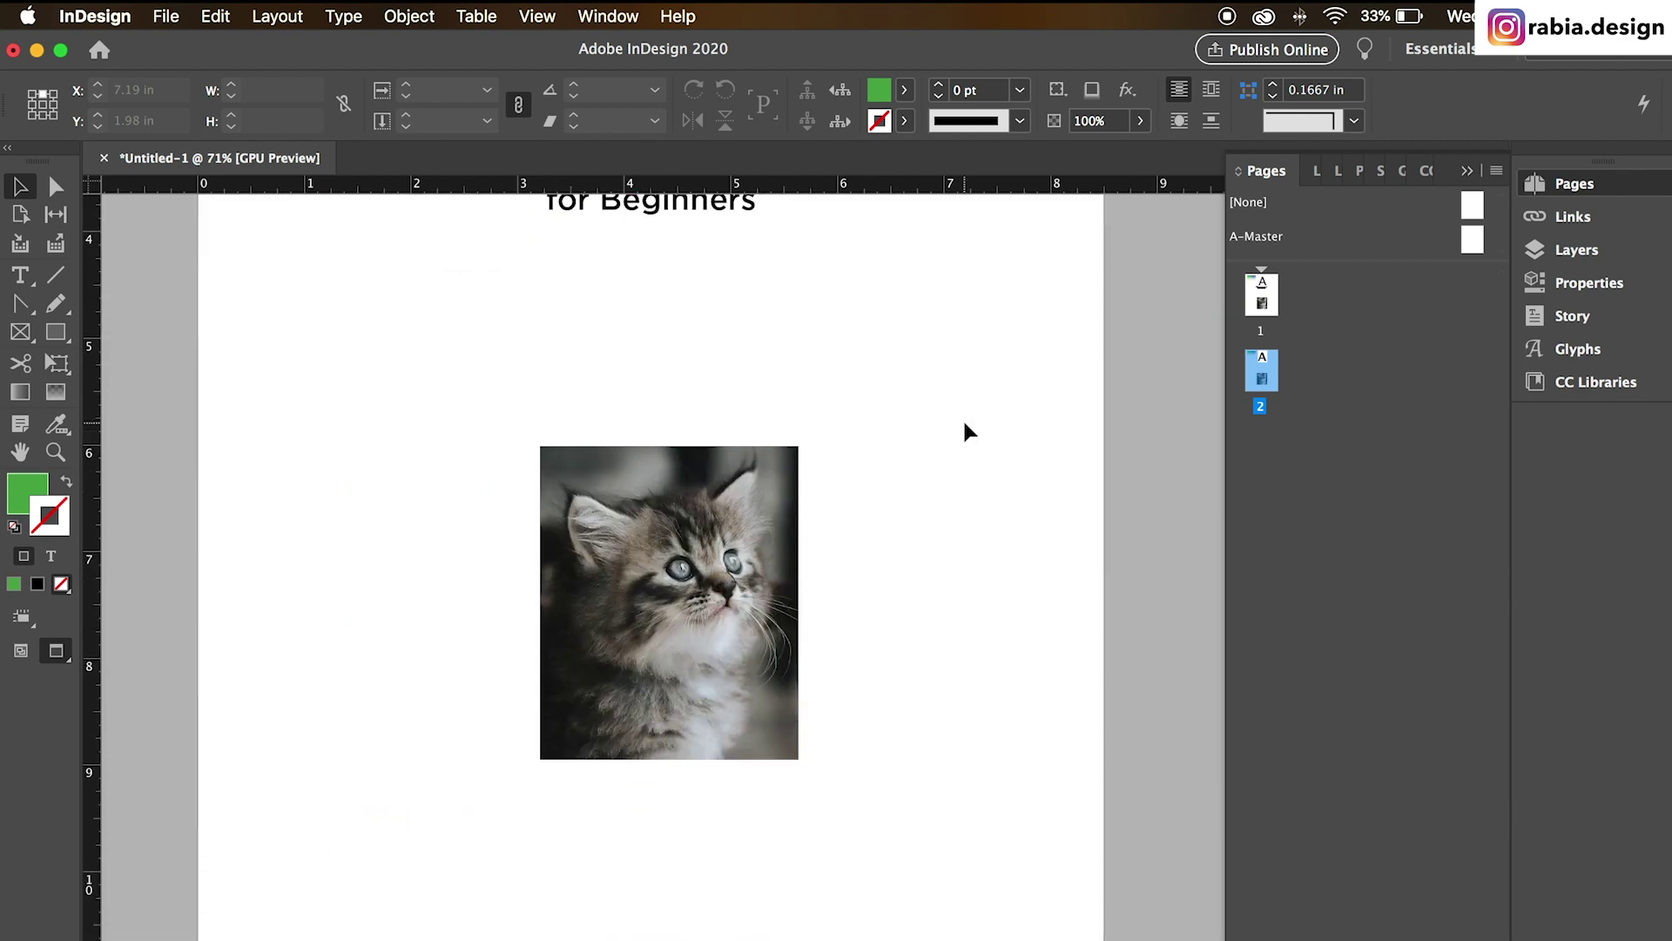
double_click(1288, 407)
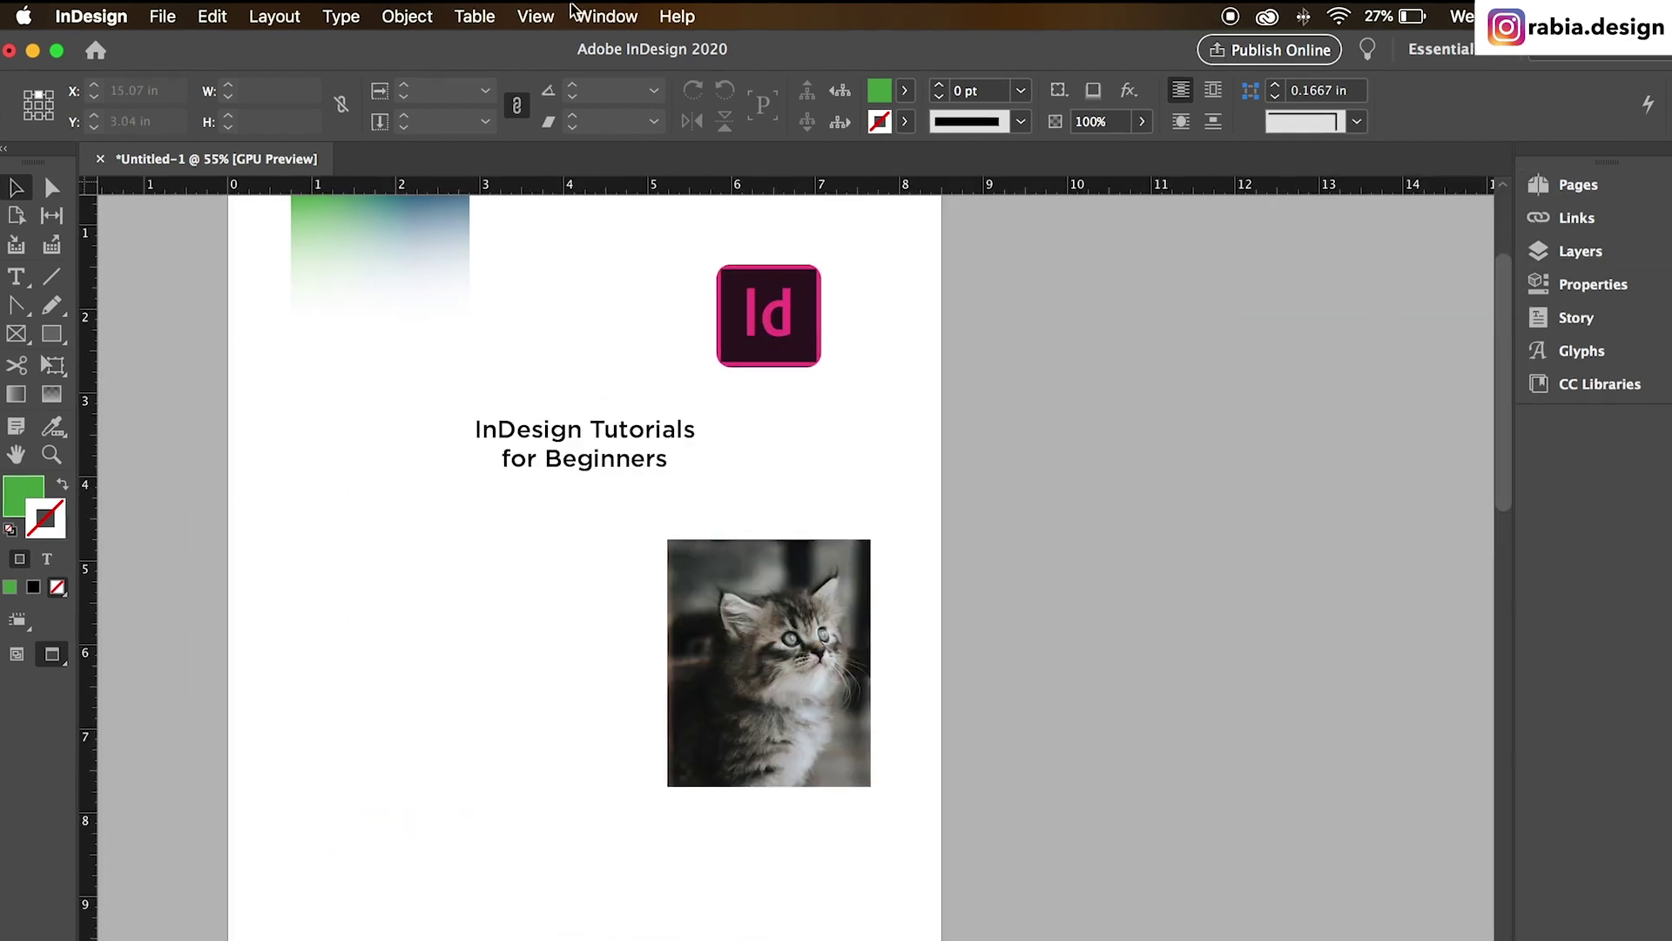
left_click(536, 16)
mouse_move(614, 9)
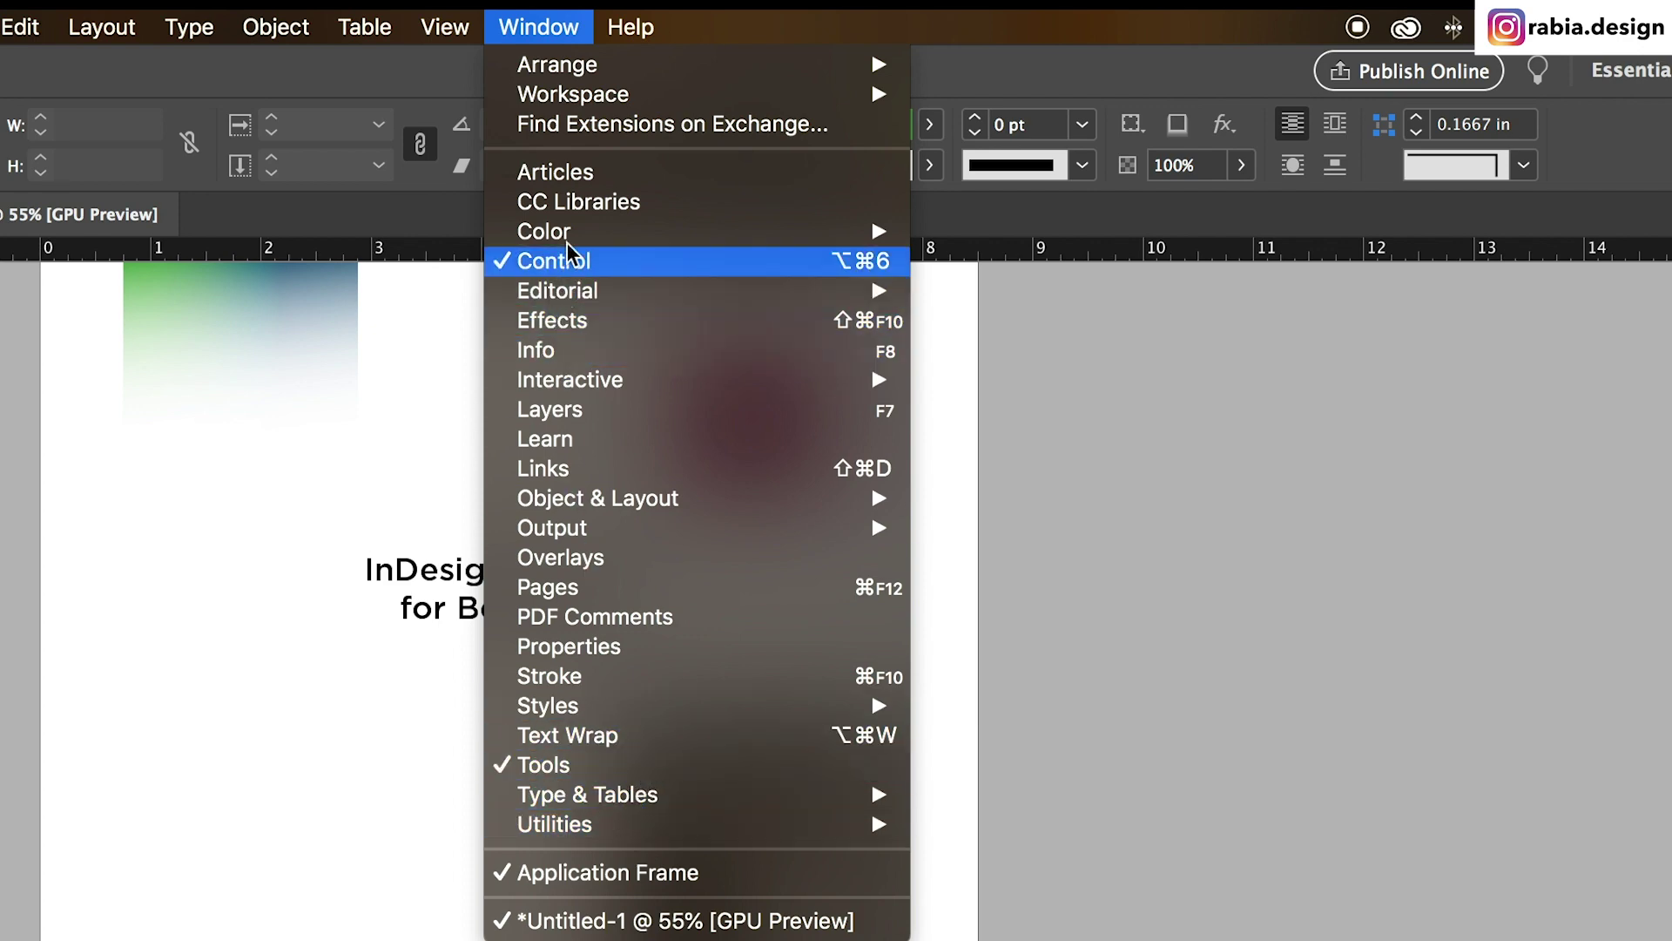
left_click(593, 350)
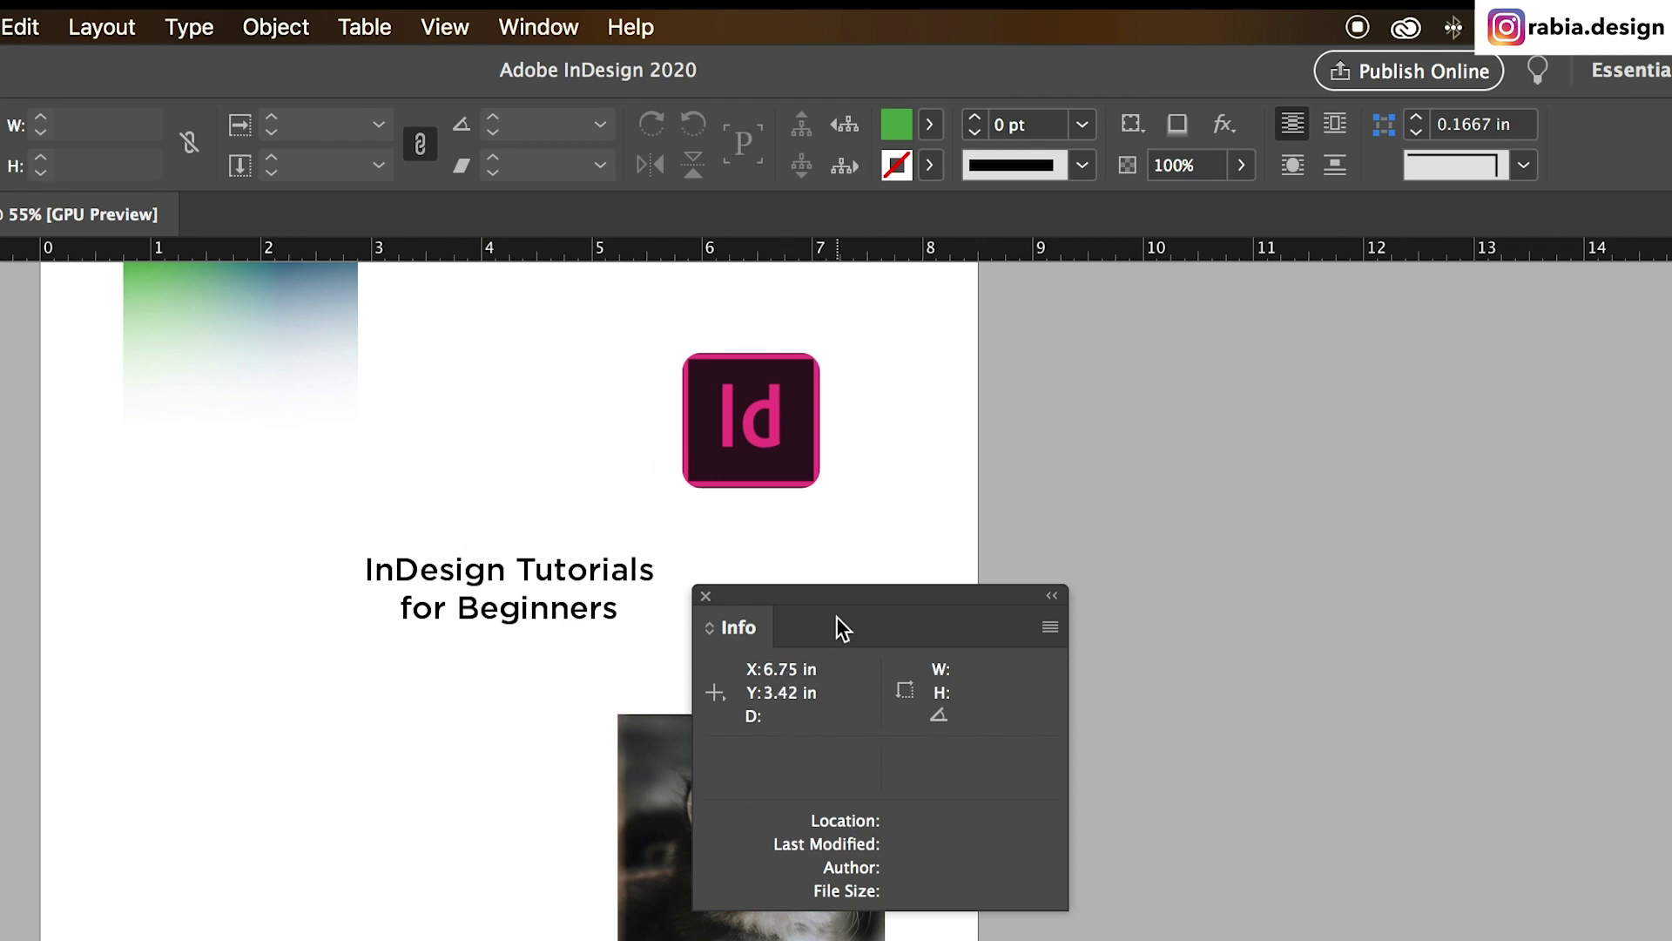
left_click_drag(836, 617, 1061, 302)
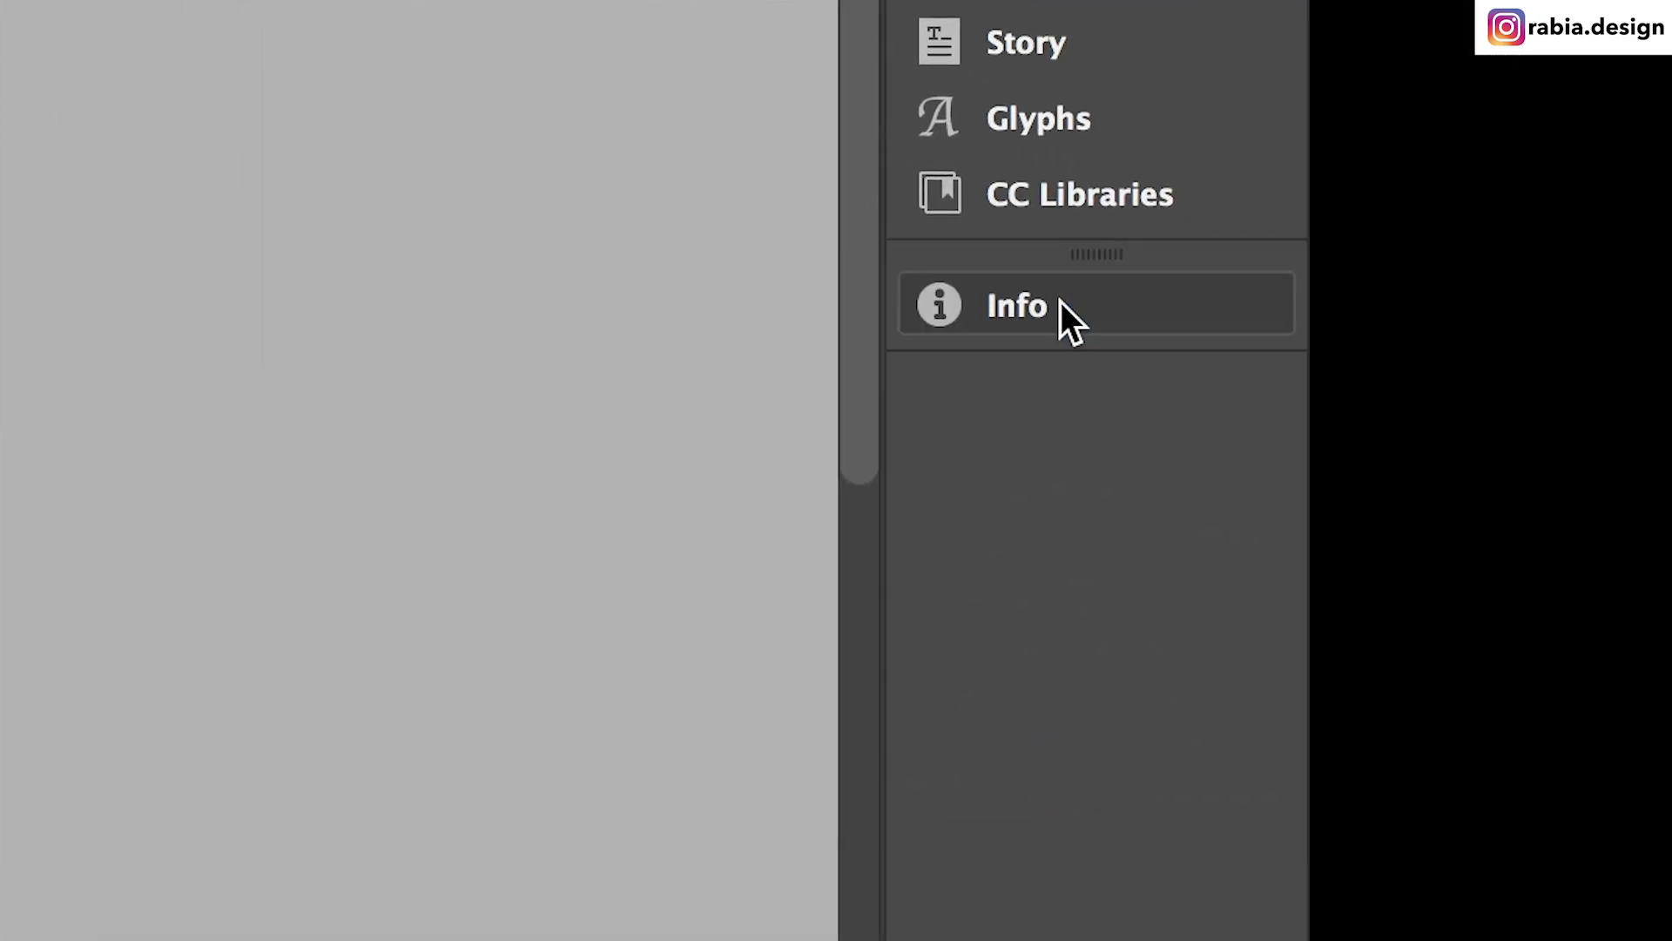
left_click(1038, 326)
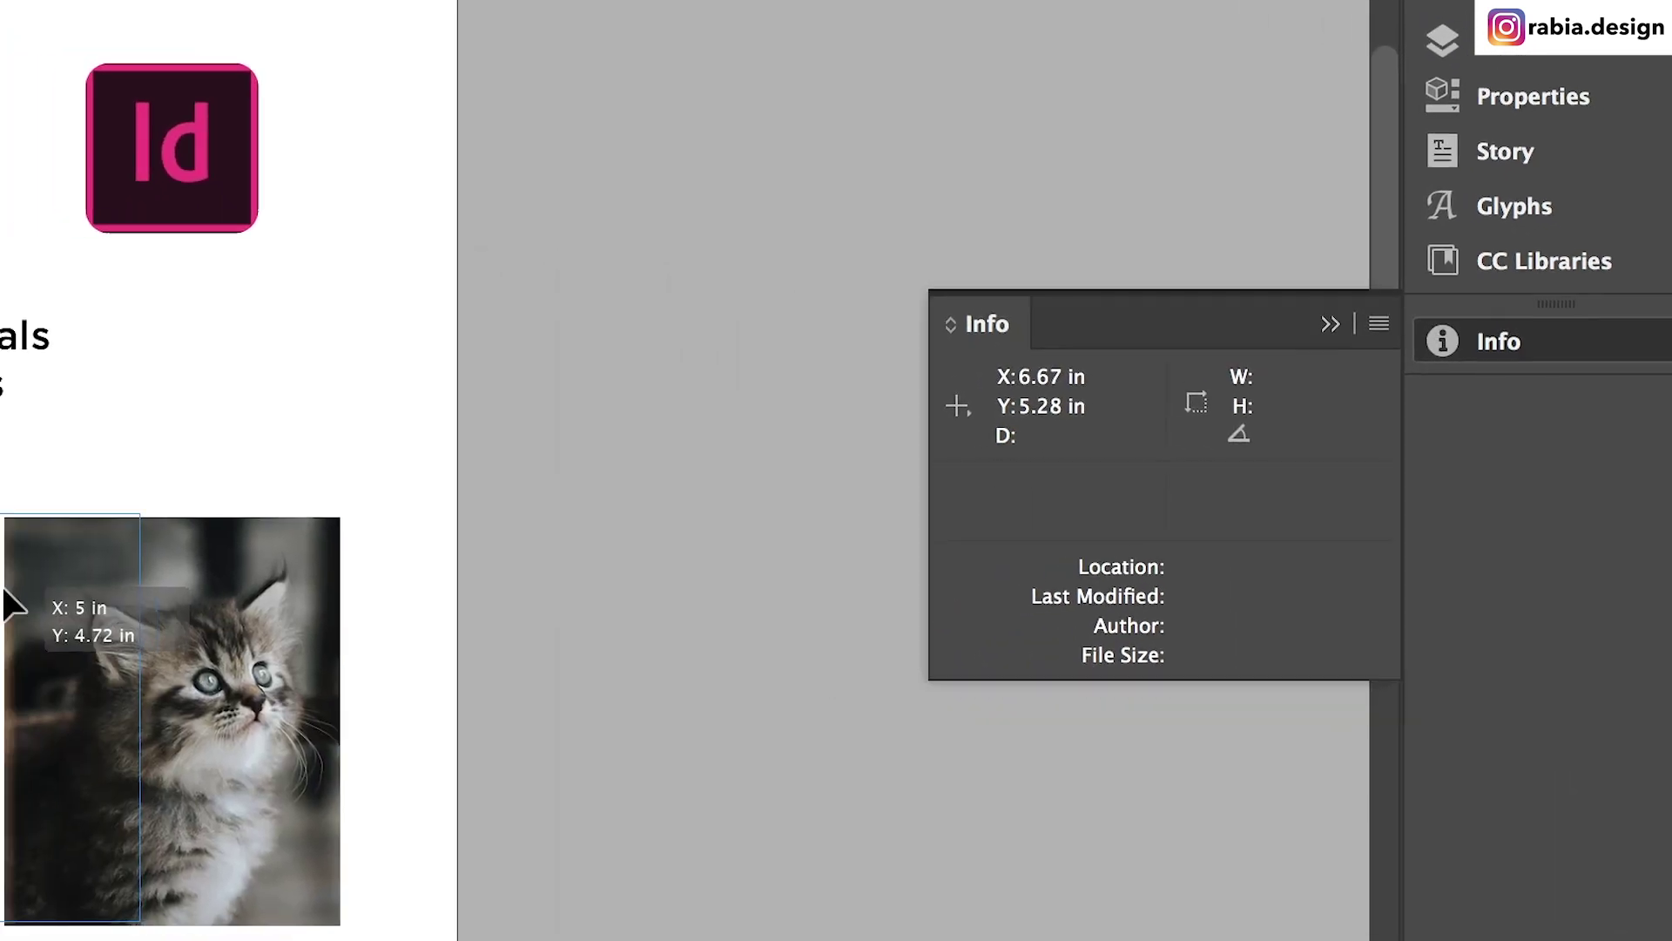
left_click(4, 603)
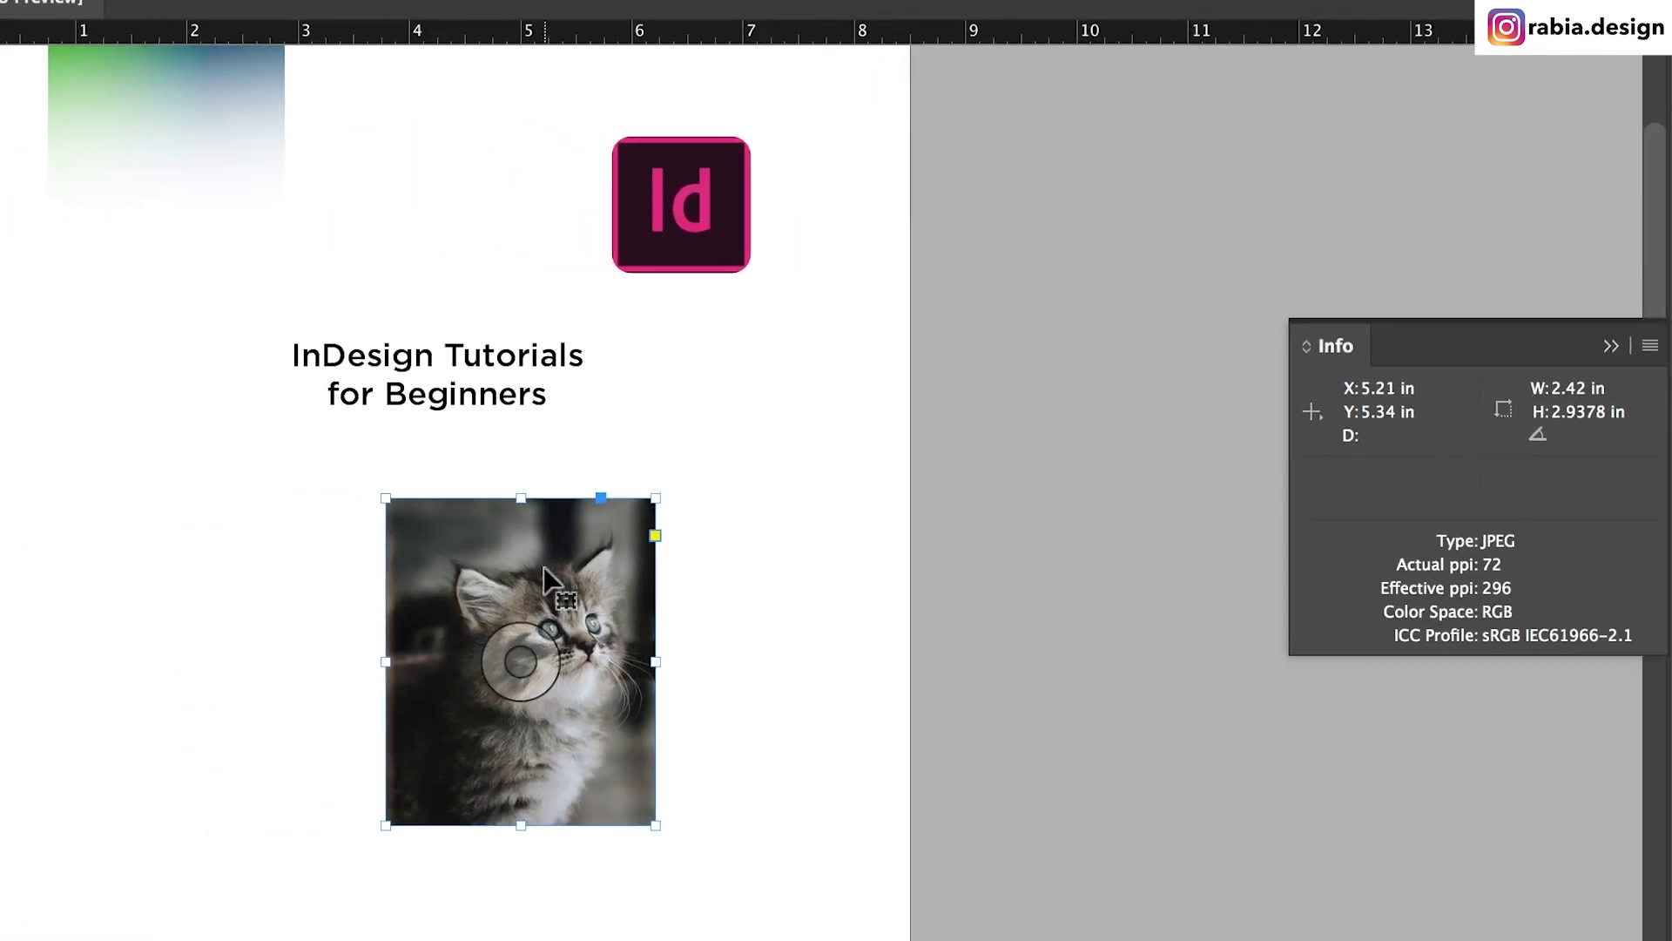
left_click(471, 396)
left_click(671, 187)
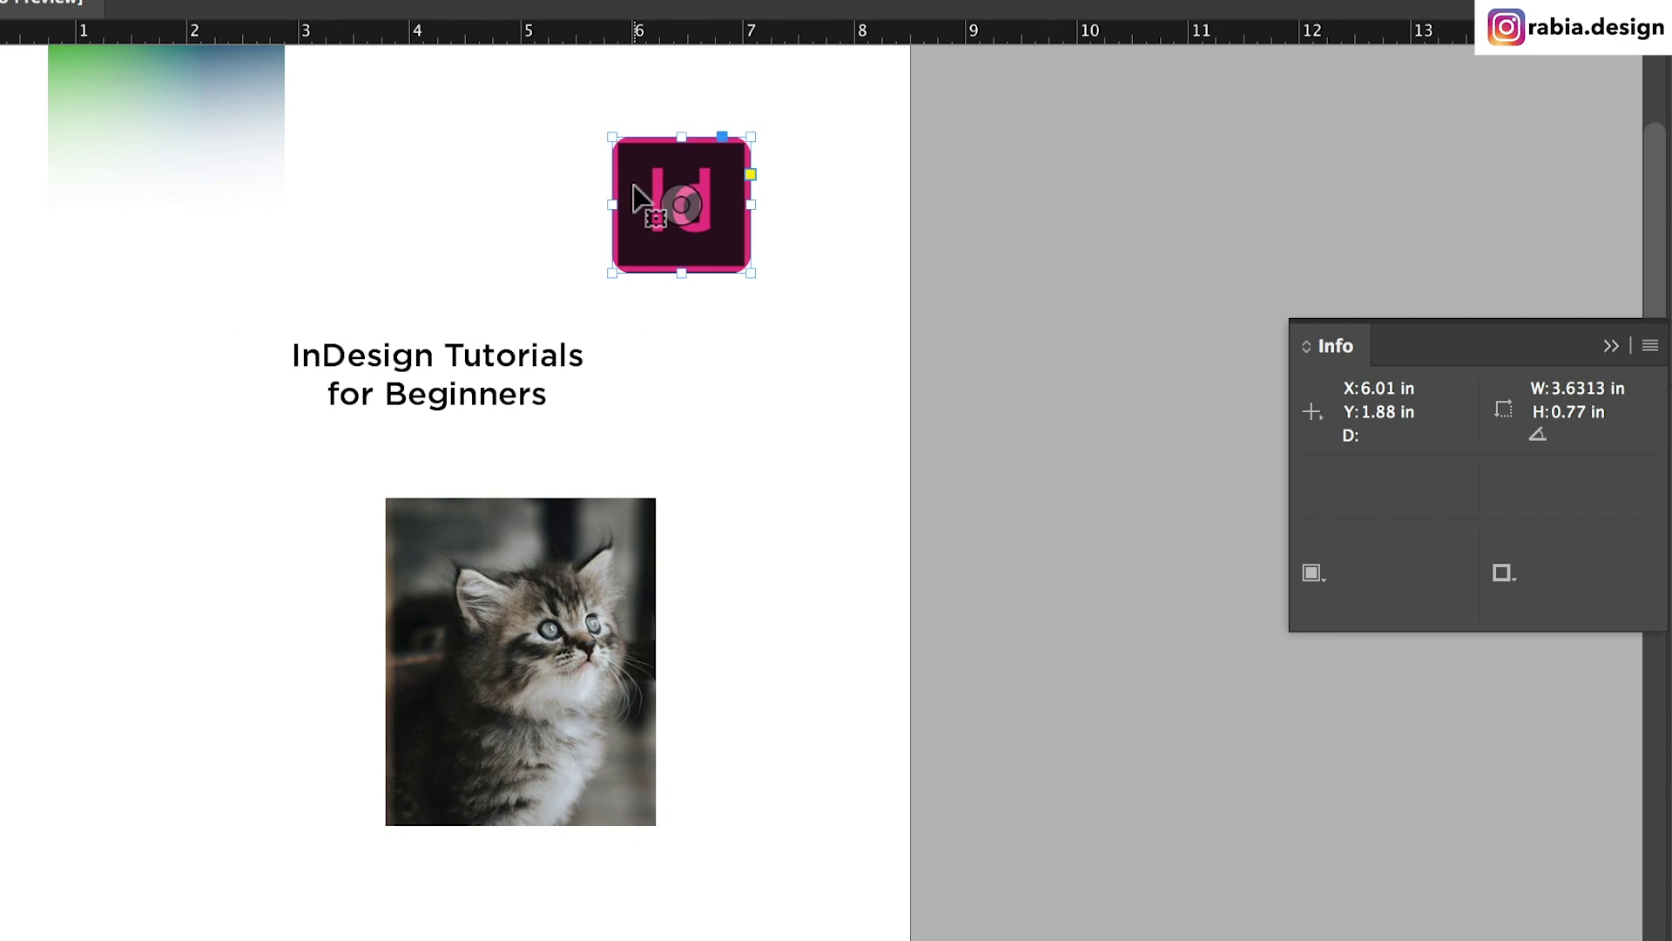
left_click(523, 348)
key("Tab")
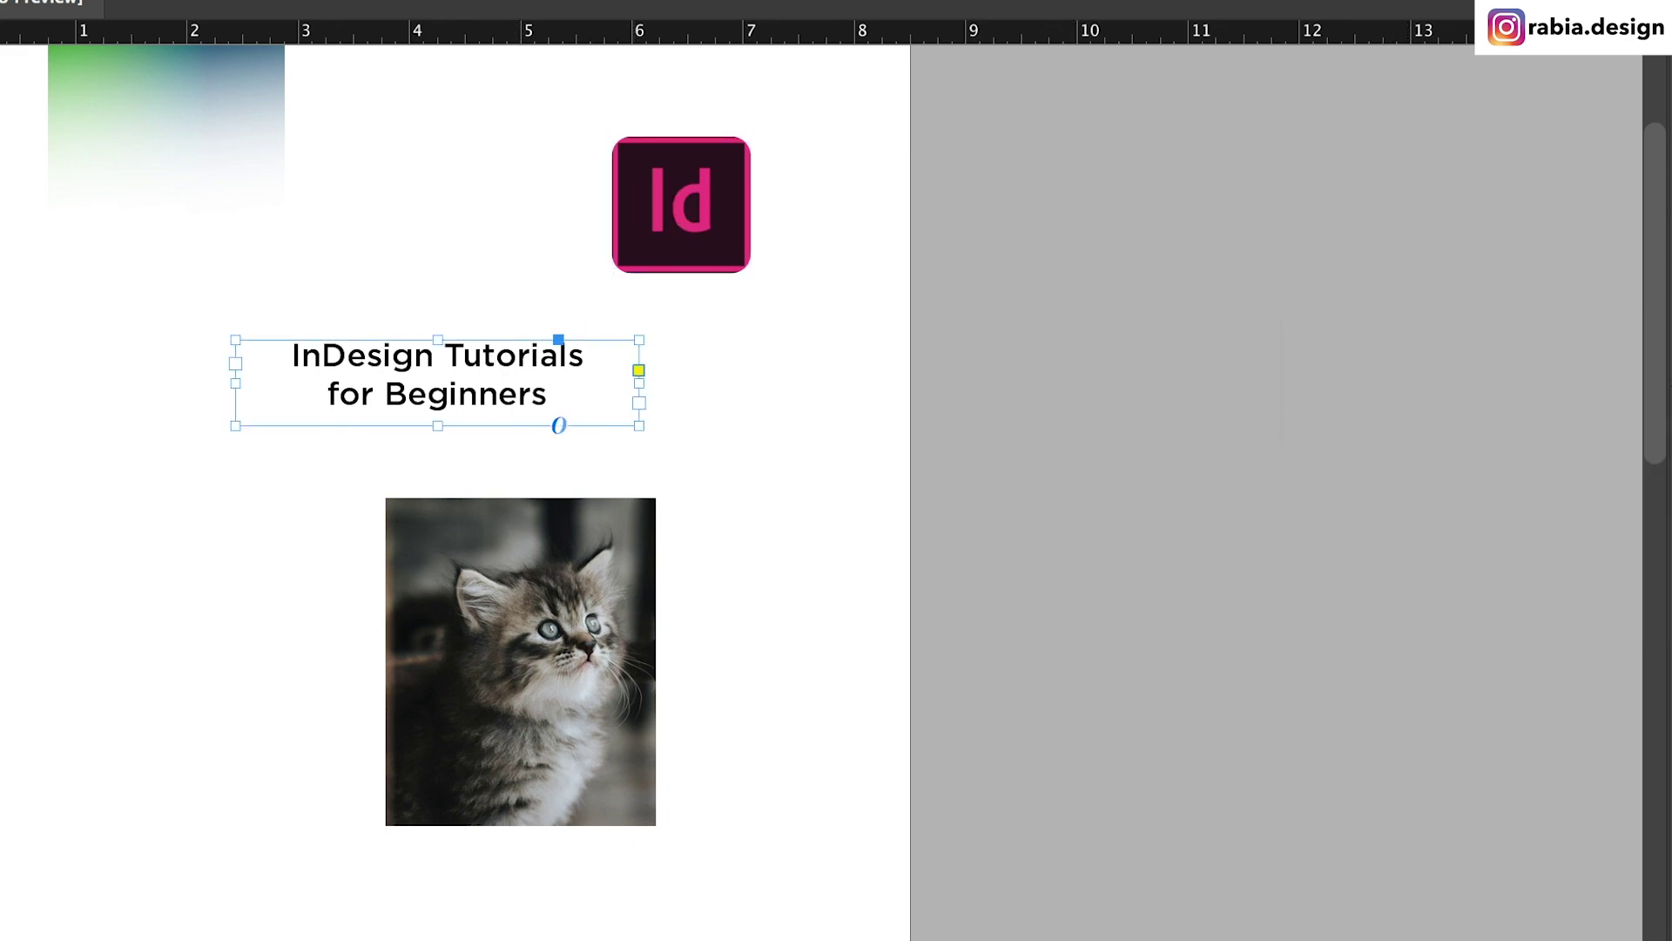
left_click(1651, 346)
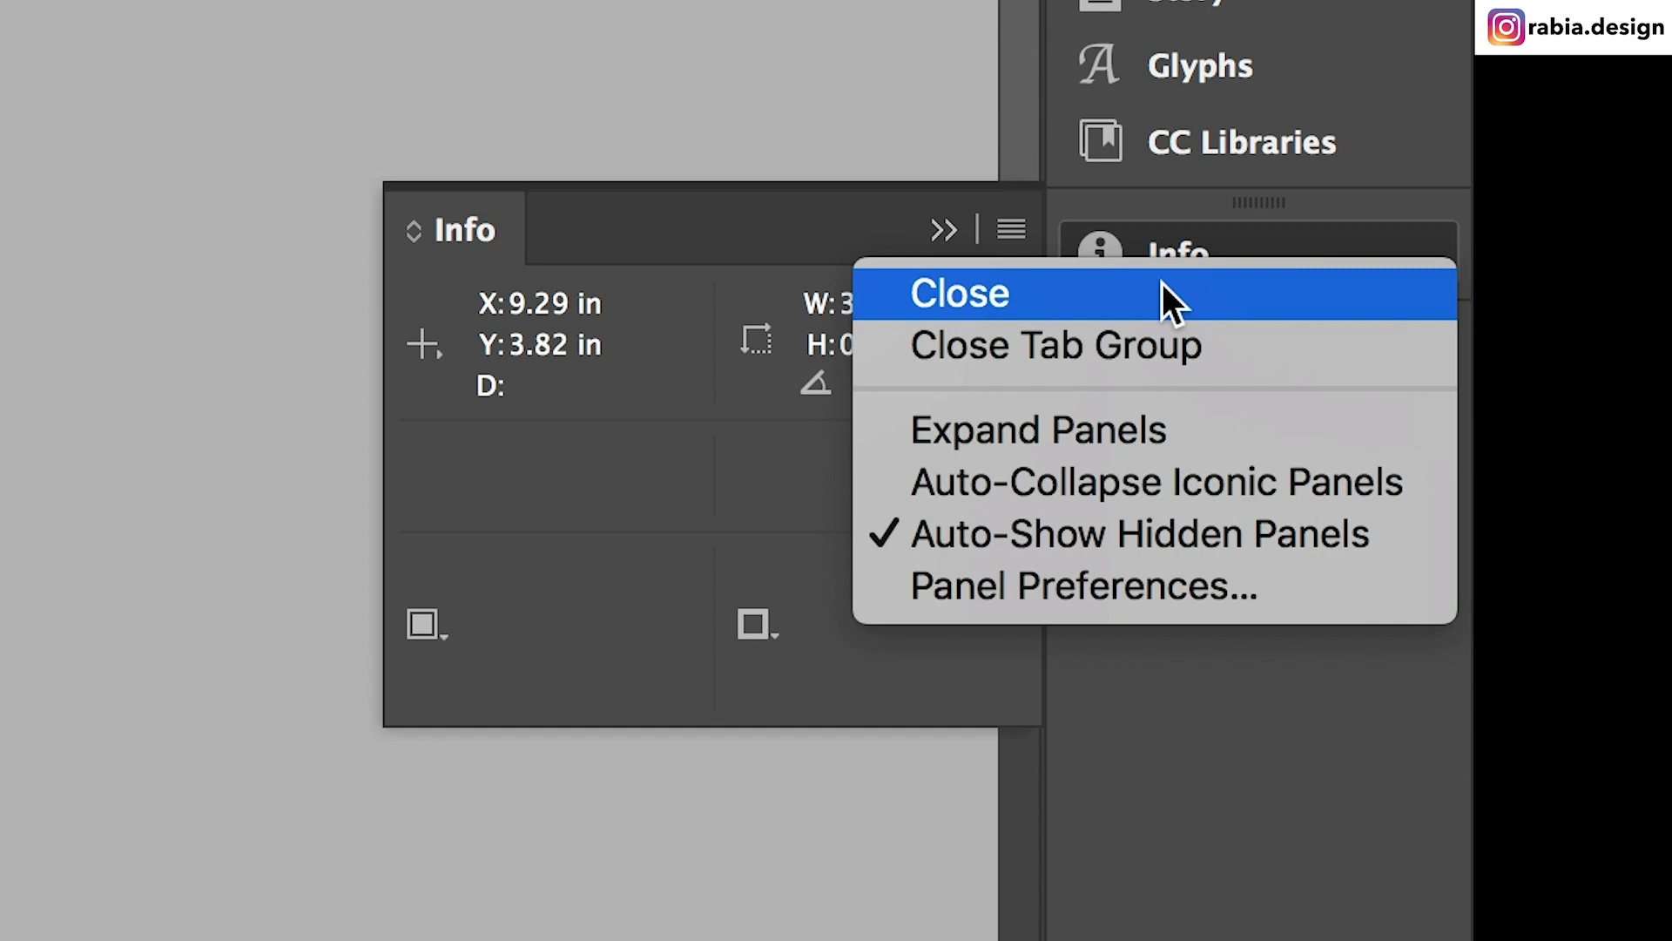
left_click(1153, 296)
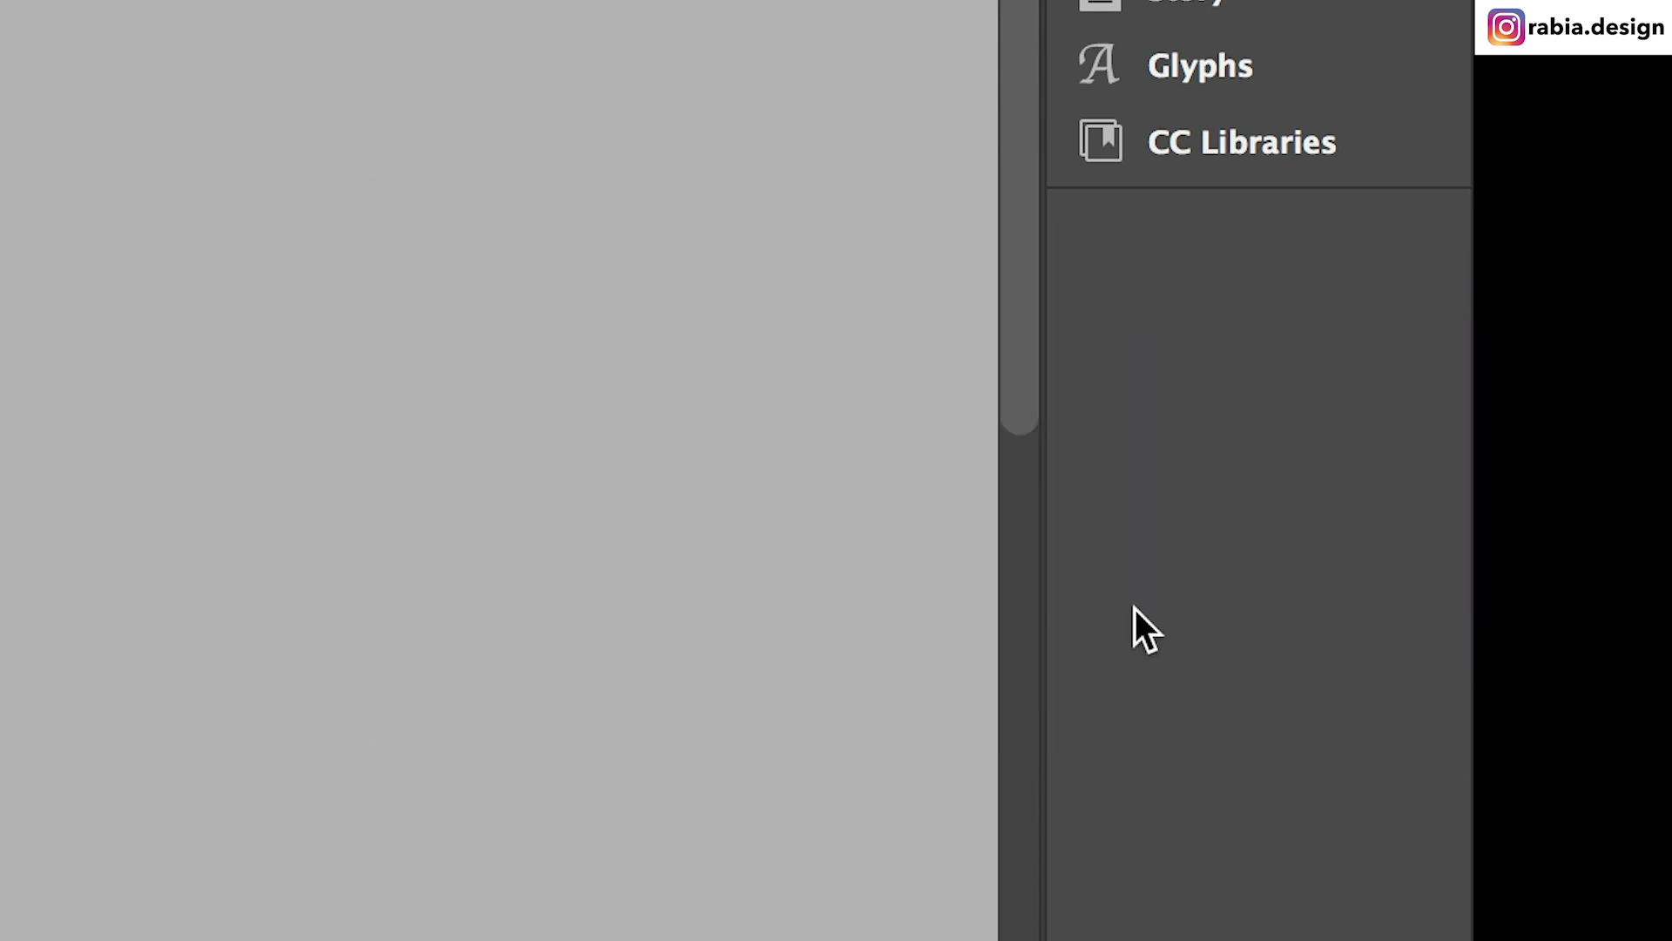
left_click(166, 16)
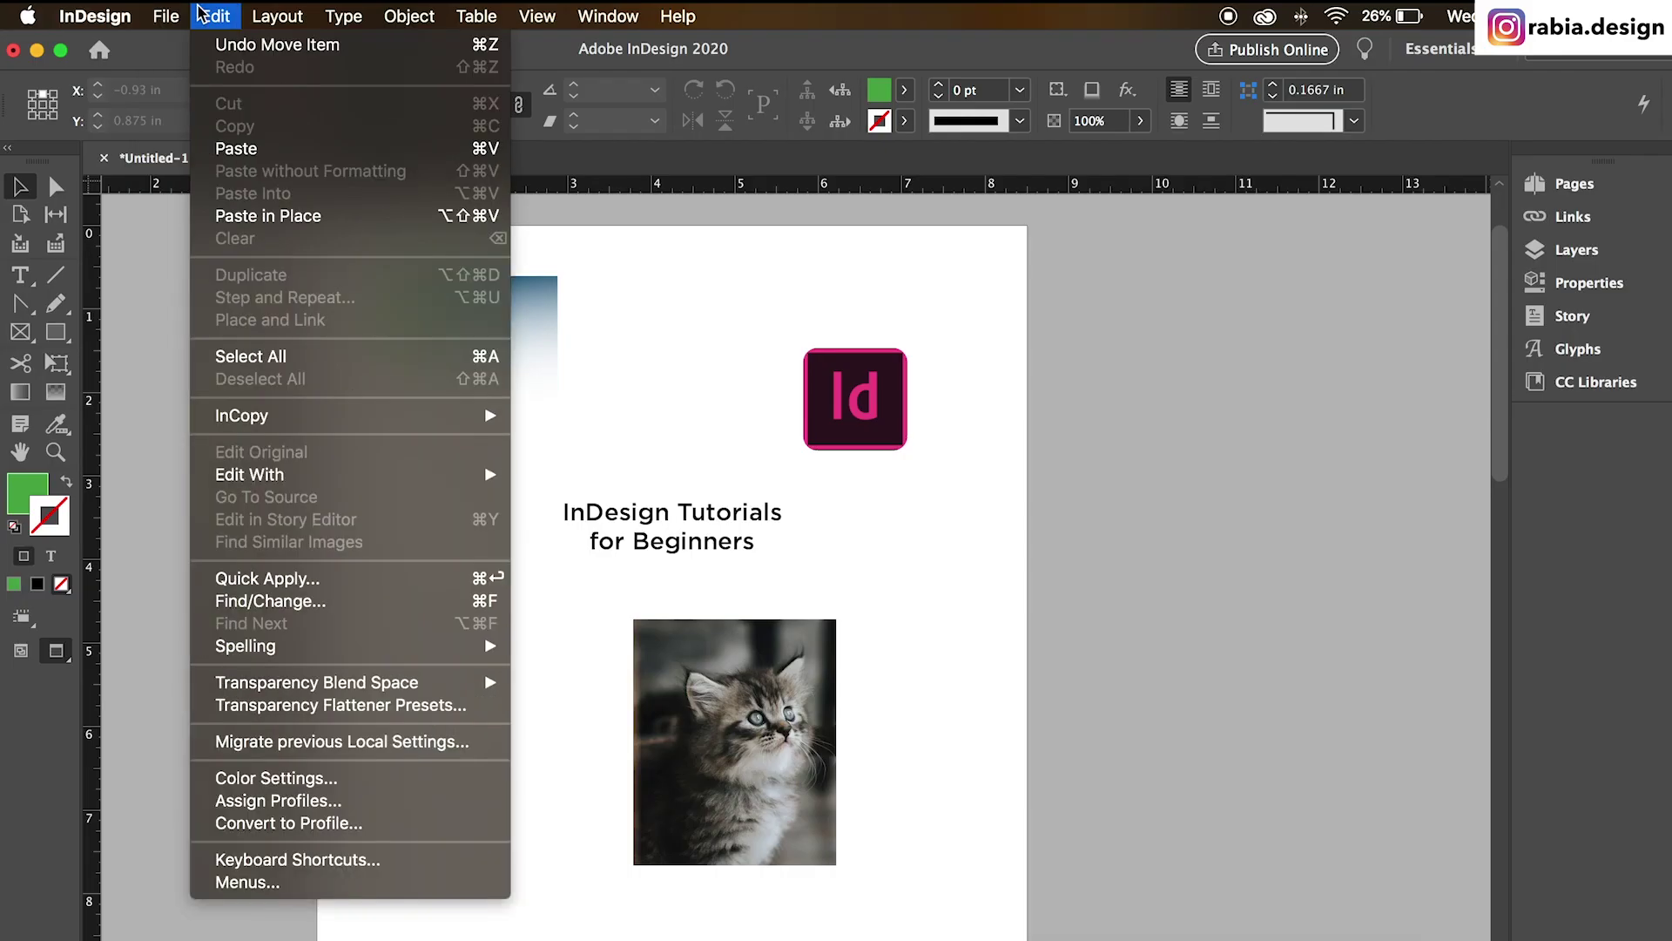
mouse_move(252, 12)
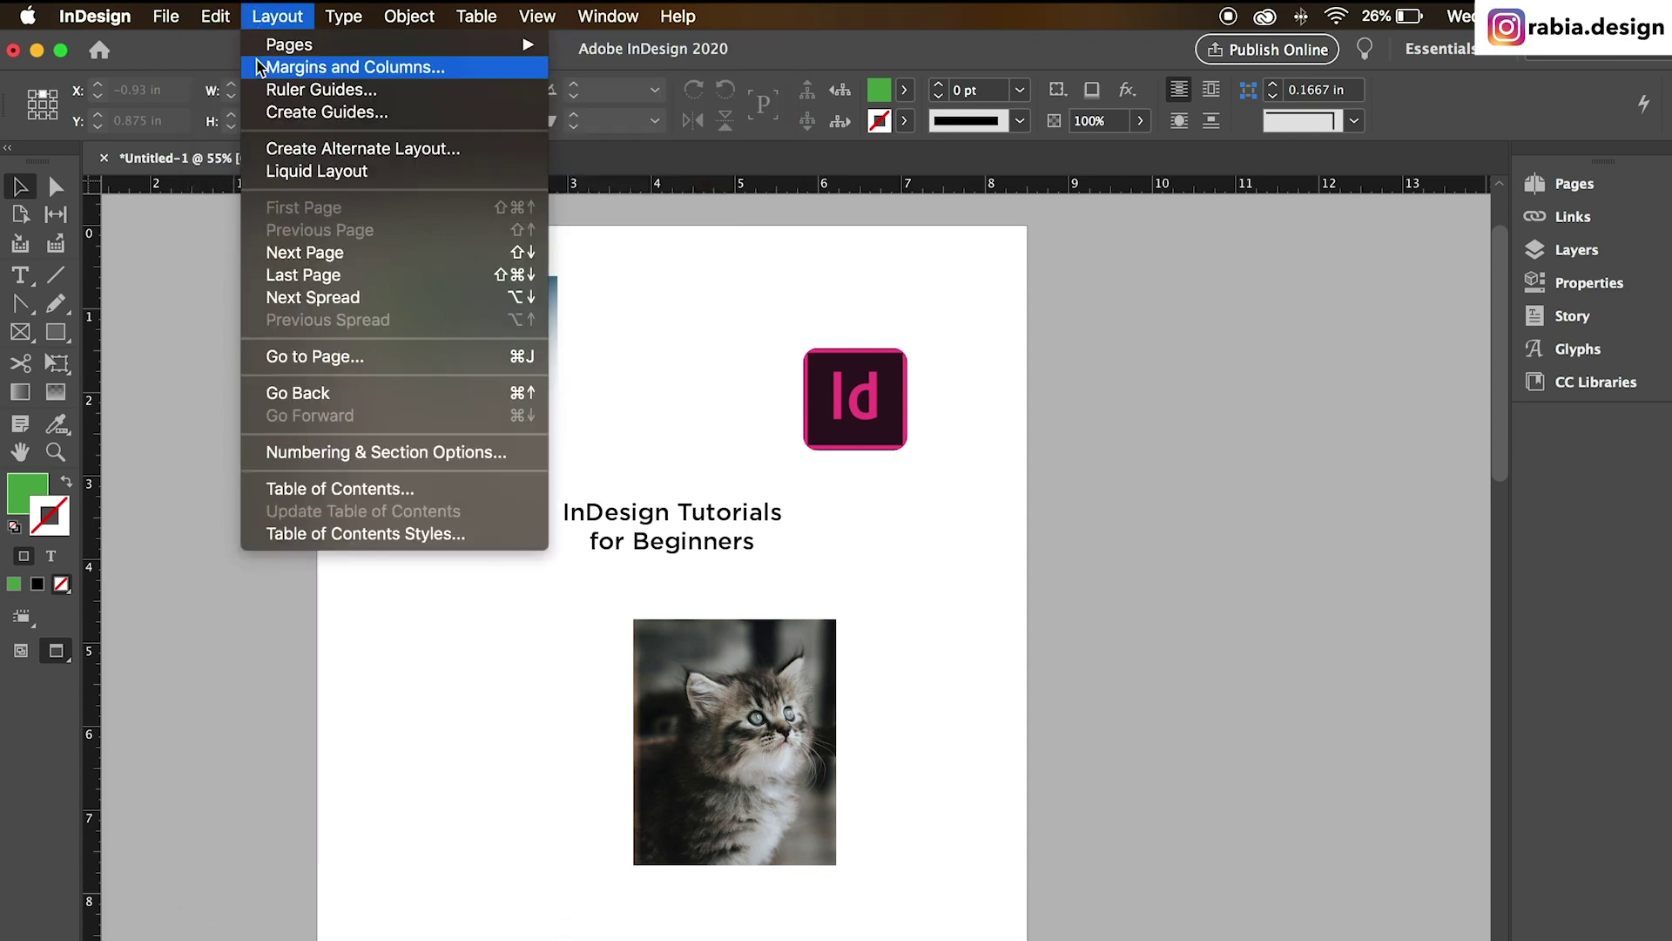
mouse_move(322, 34)
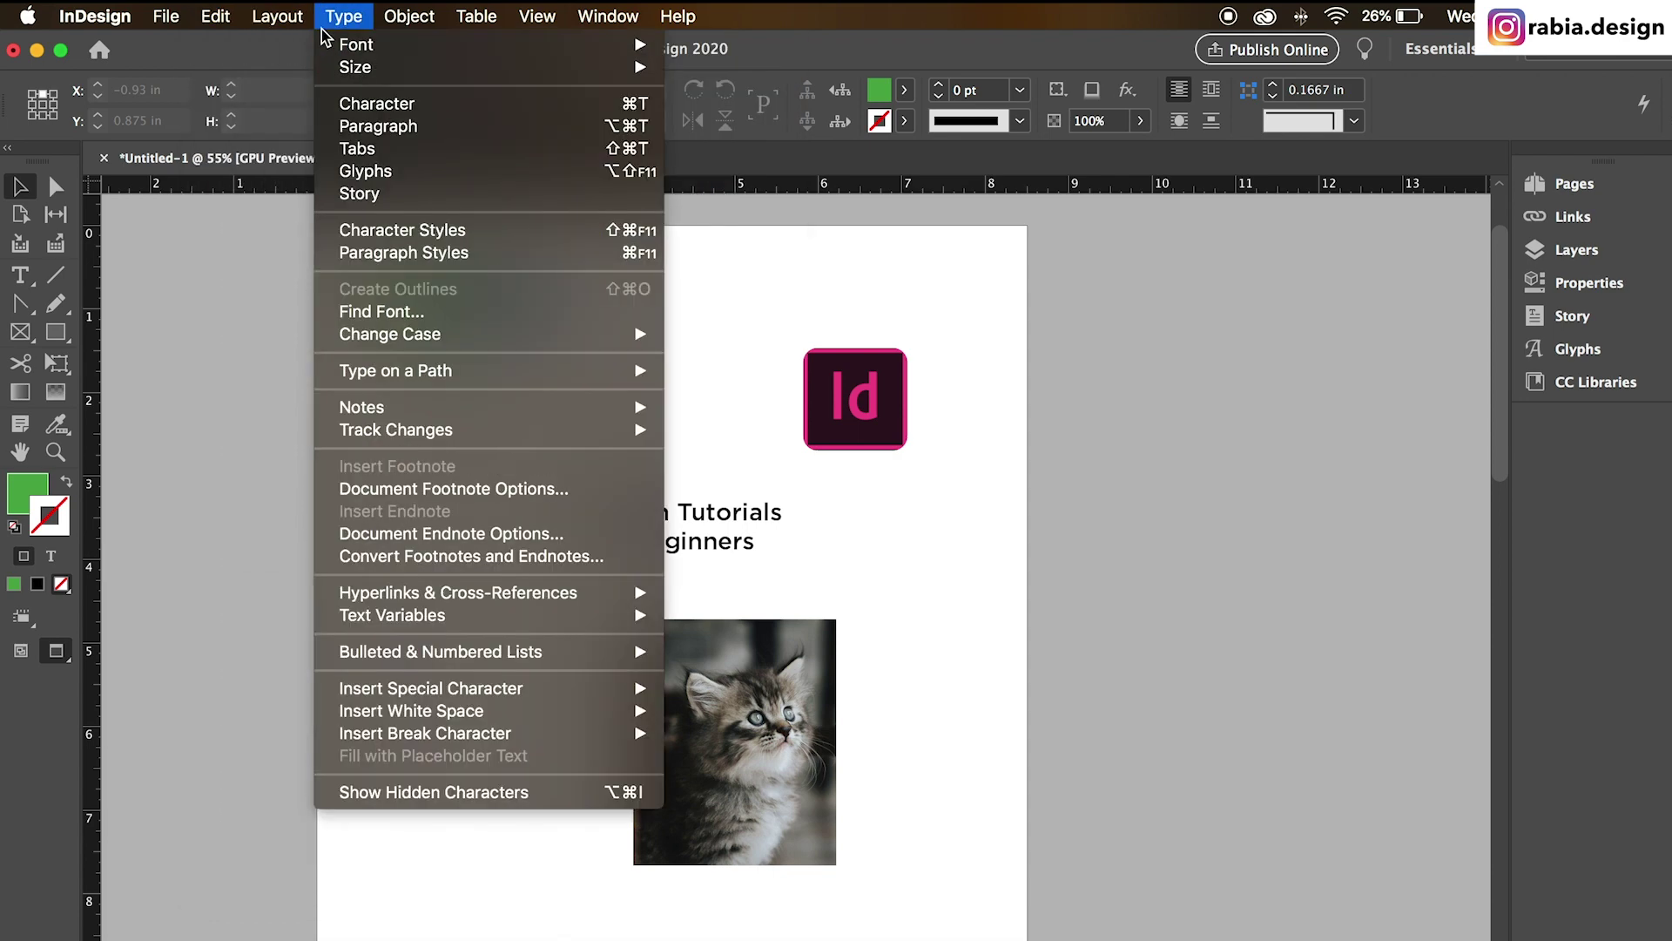
mouse_move(414, 22)
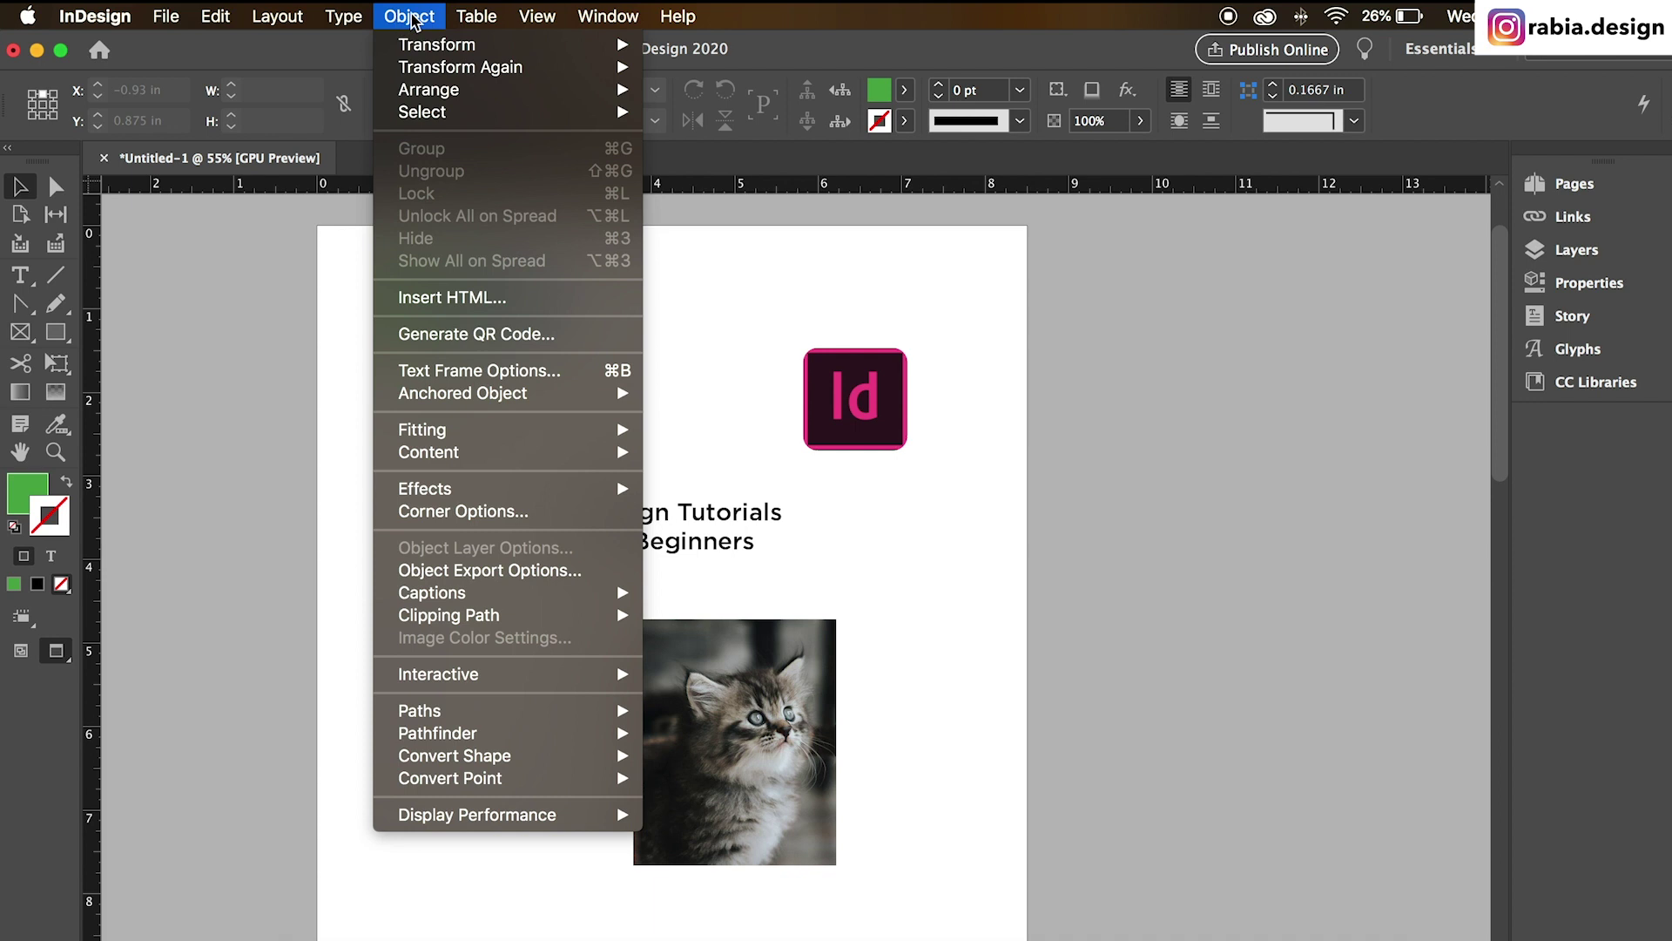
left_click(974, 560)
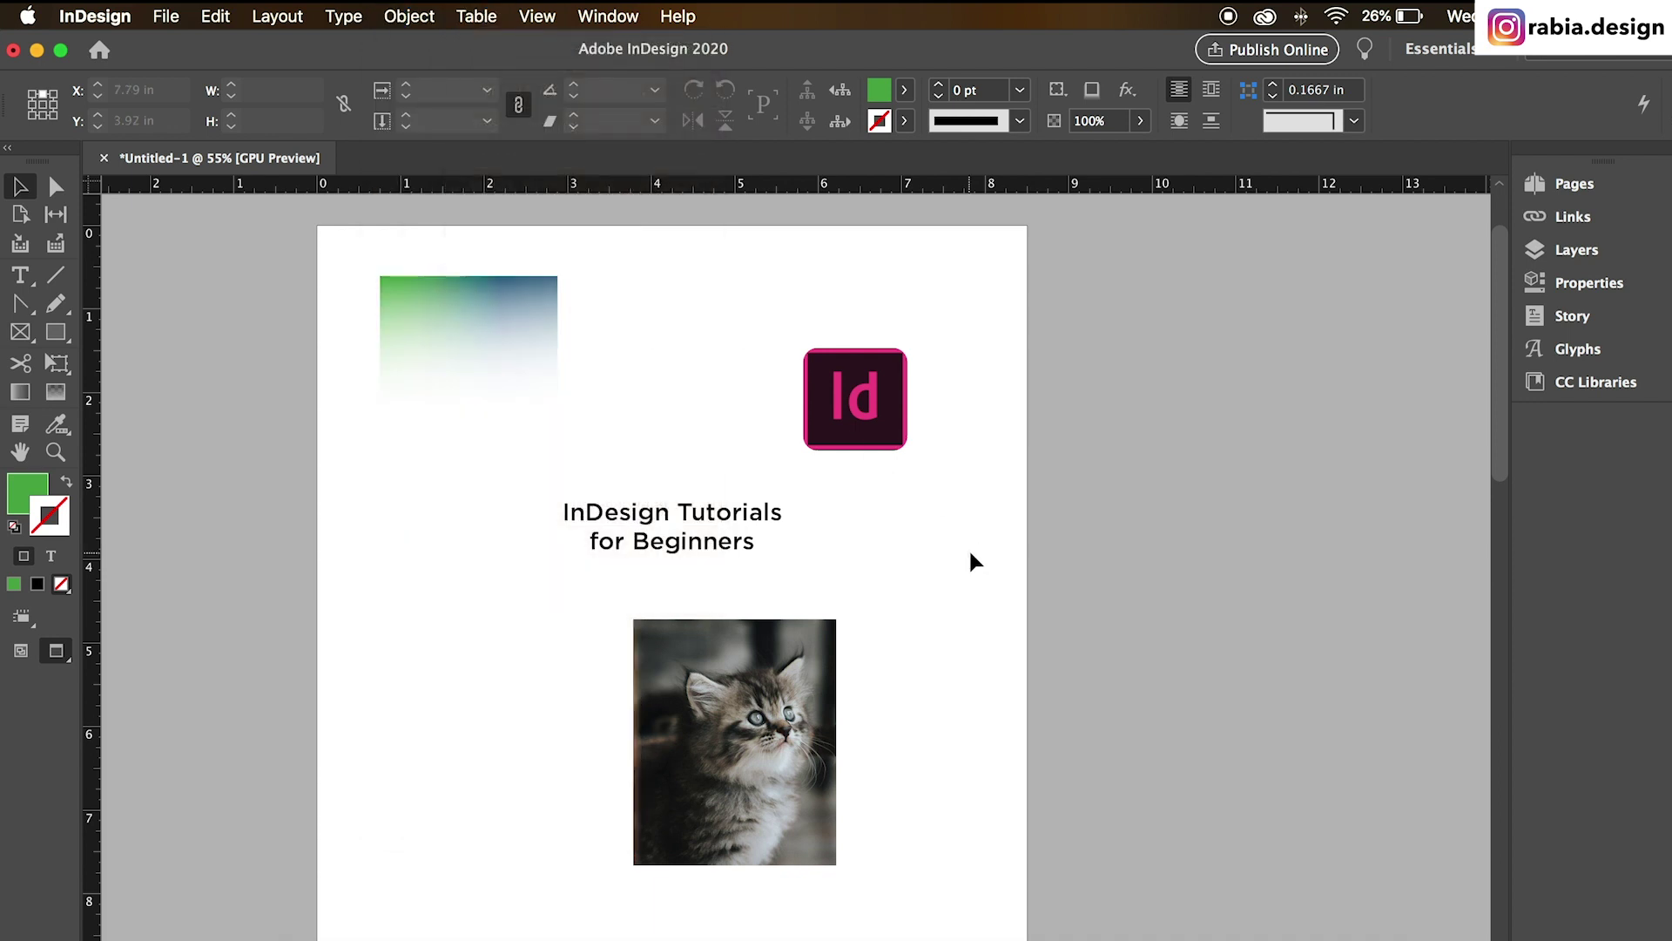